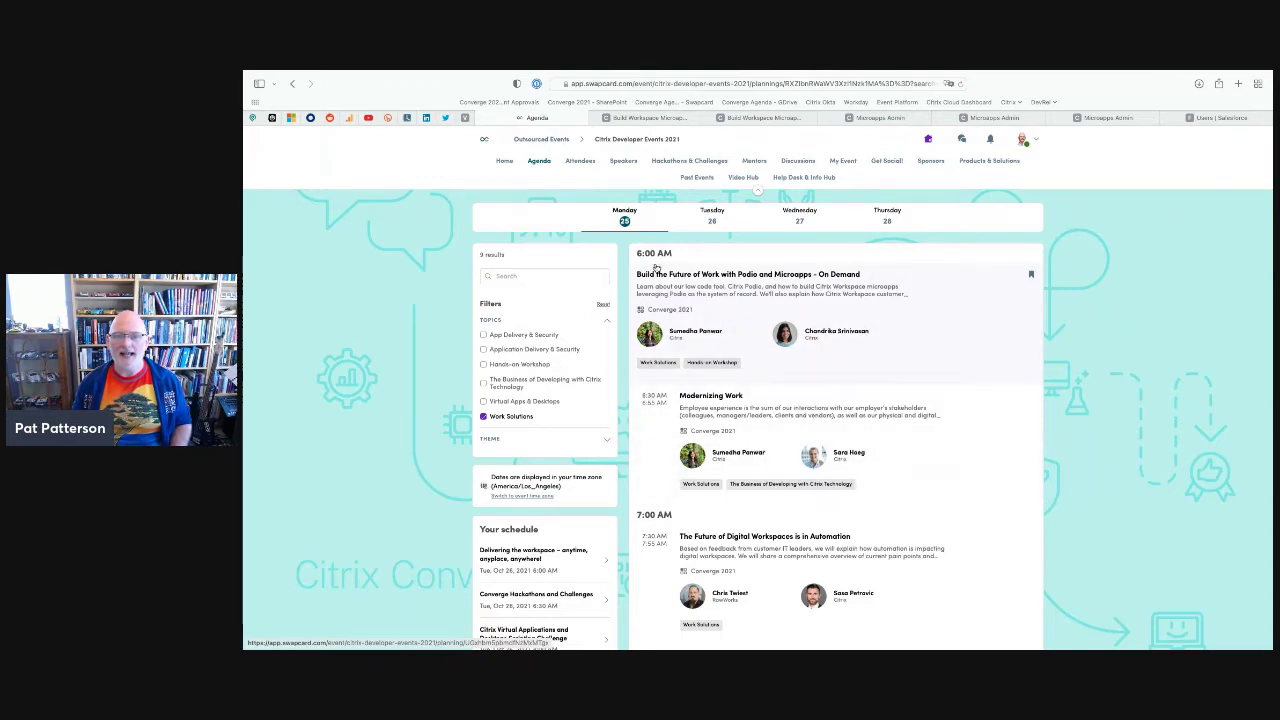
Open the Tuesday 26 session "How you can build on top of the CVAD Service microapps functionality" and pause its video
{"action": "left_click", "coordinate": [710, 214]}
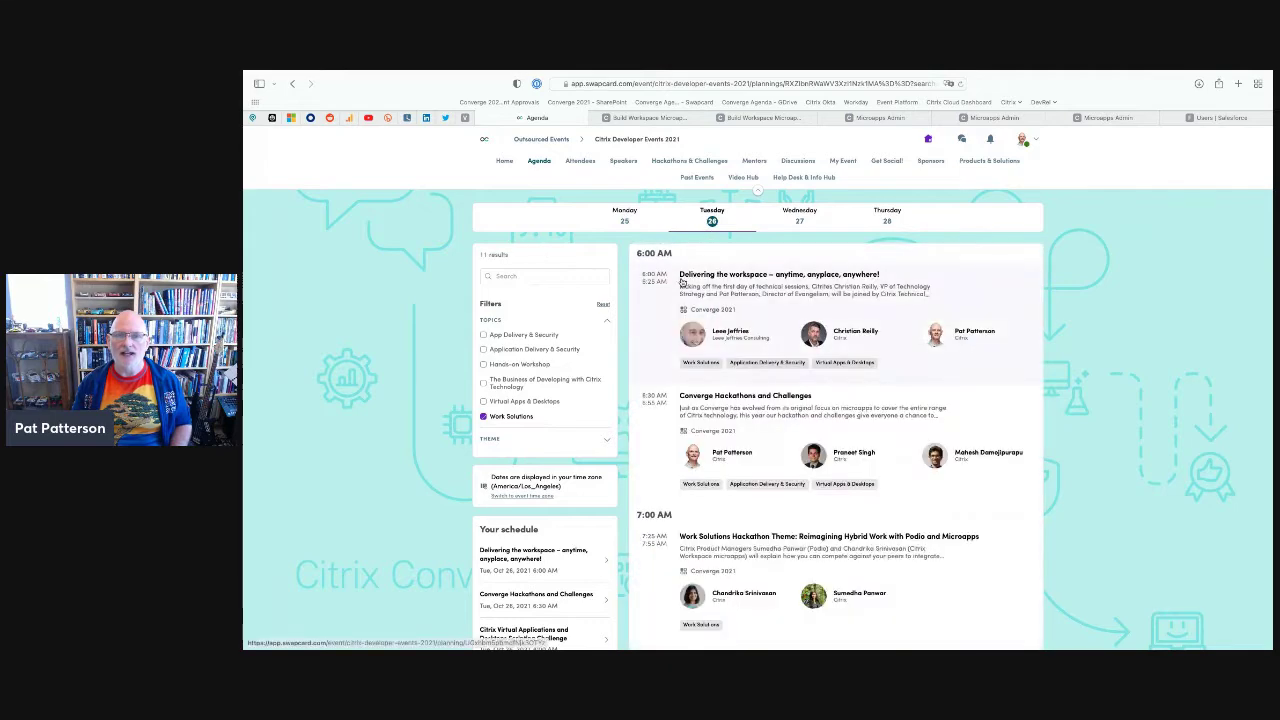
{"action": "scroll", "coordinate": [1030, 478], "scroll_direction": "down", "scroll_amount": 4}
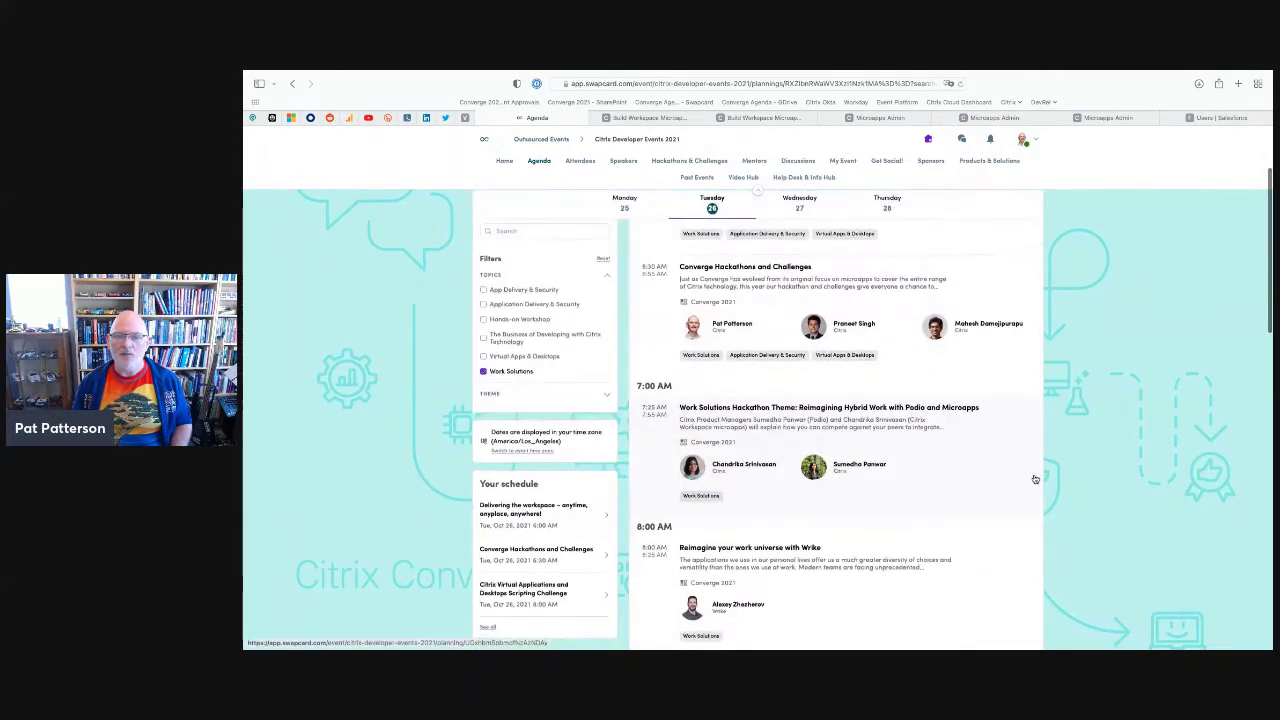
{"action": "scroll", "coordinate": [1026, 472], "scroll_direction": "down", "scroll_amount": 4}
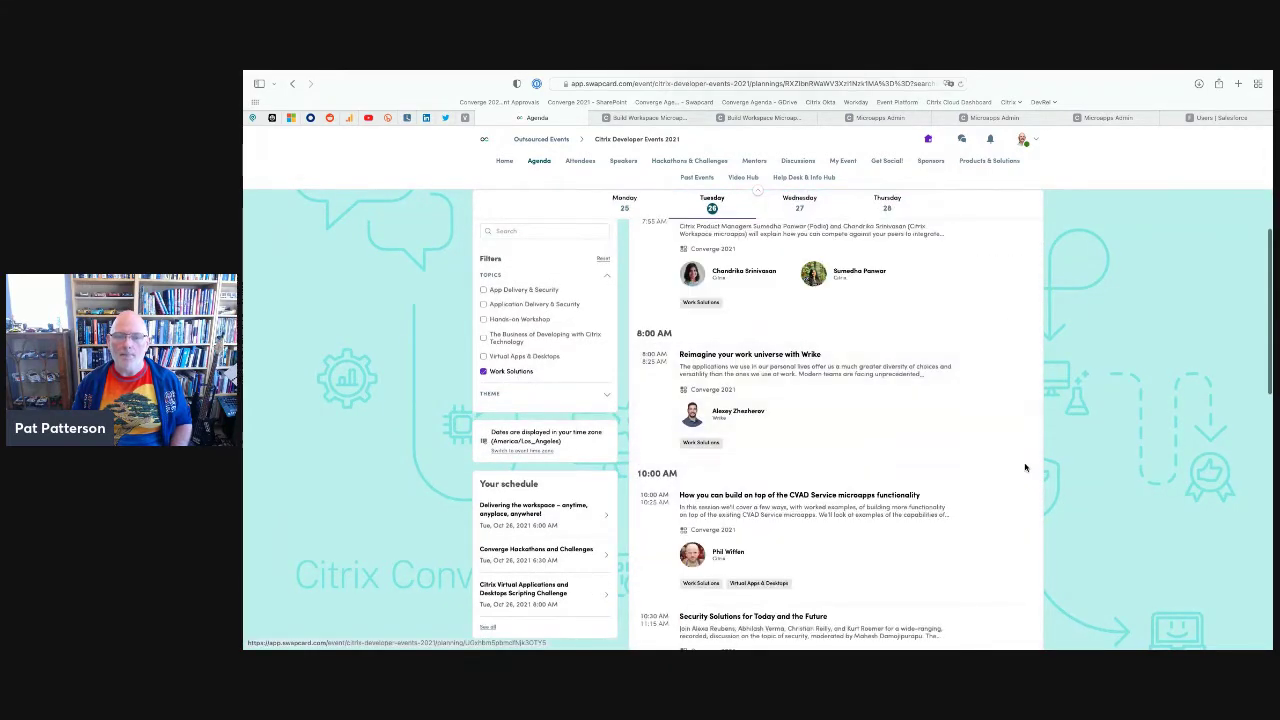
{"action": "scroll", "coordinate": [1025, 467], "scroll_direction": "down", "scroll_amount": 1}
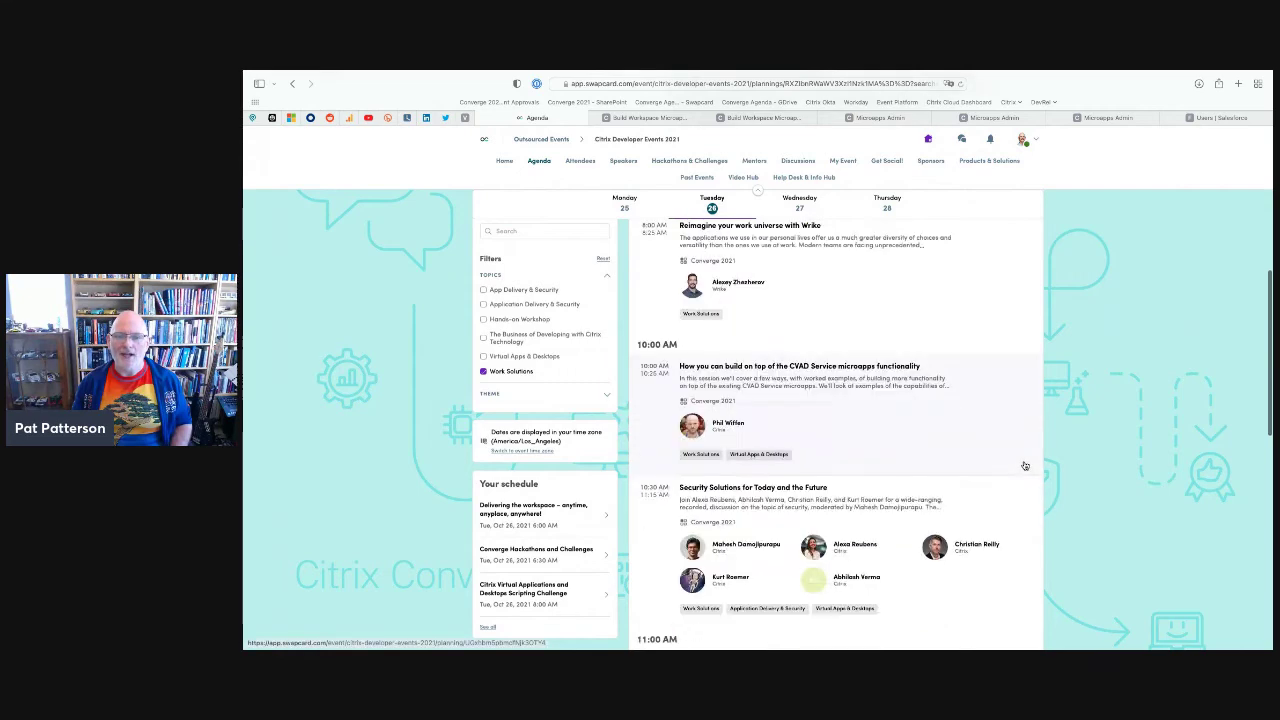
{"action": "left_click", "coordinate": [813, 389]}
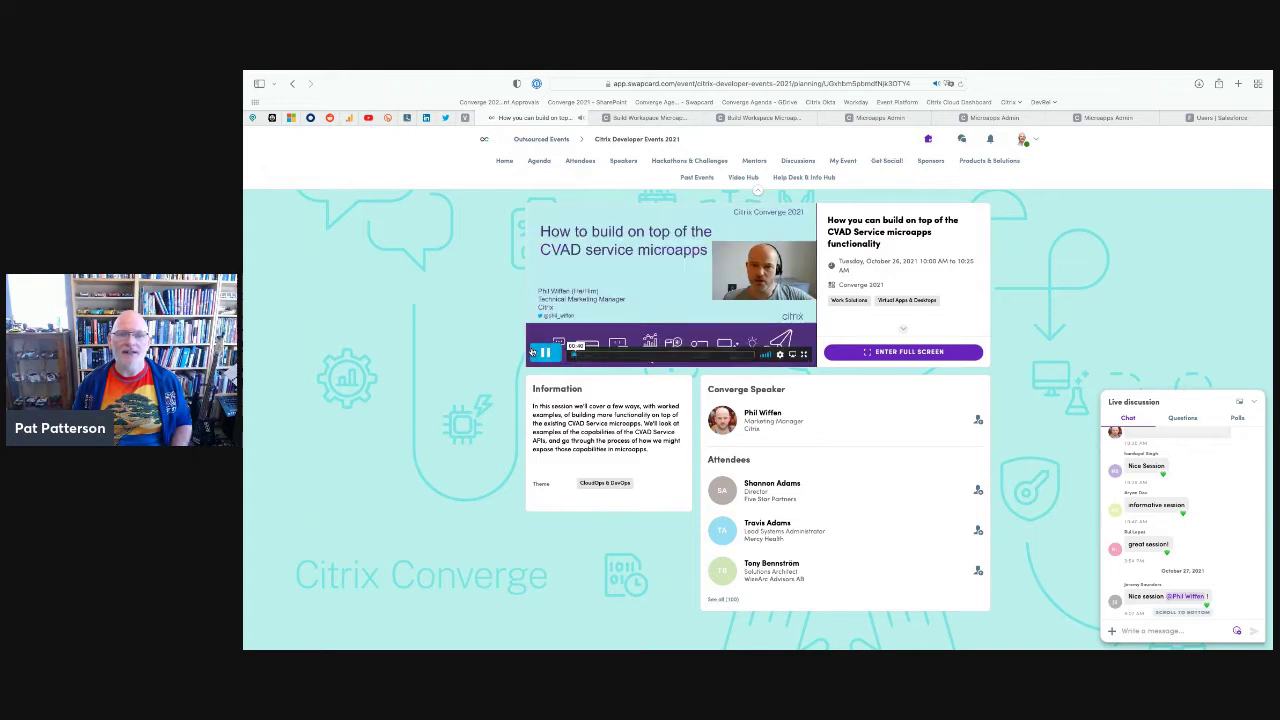
{"action": "left_click", "coordinate": [545, 352]}
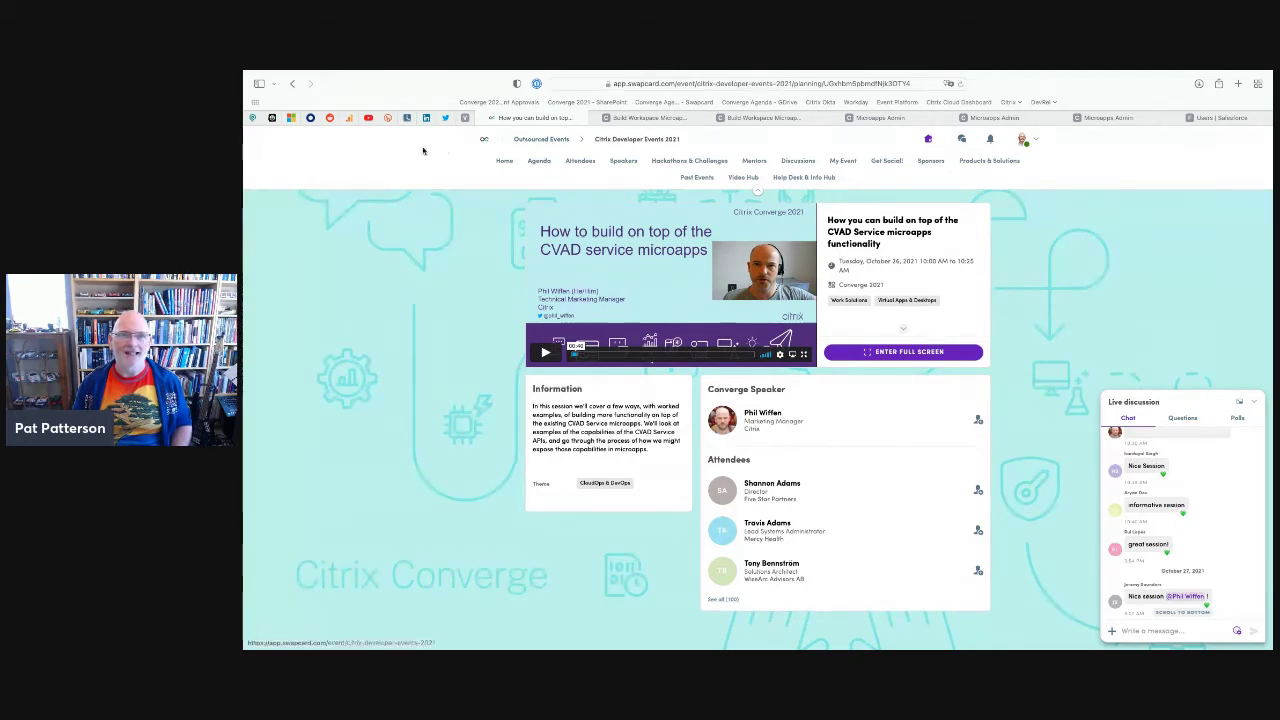
Return to the Tuesday agenda, open the session "A Microapp Middleware to Extend, Empower, and Simplify" and skip its video ahead to the title slide
{"action": "left_click", "coordinate": [292, 83]}
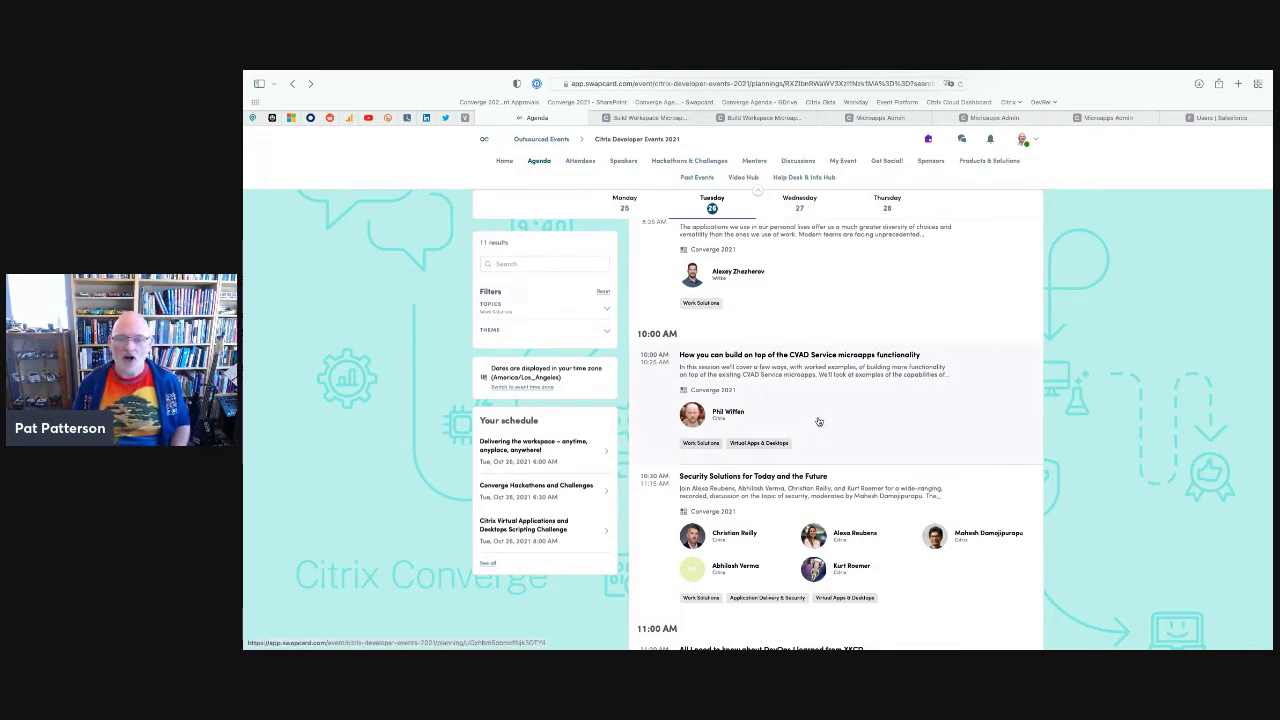
{"action": "scroll", "coordinate": [870, 388], "scroll_direction": "down", "scroll_amount": 1}
{"action": "scroll", "coordinate": [640, 335], "scroll_direction": "up", "scroll_amount": 3}
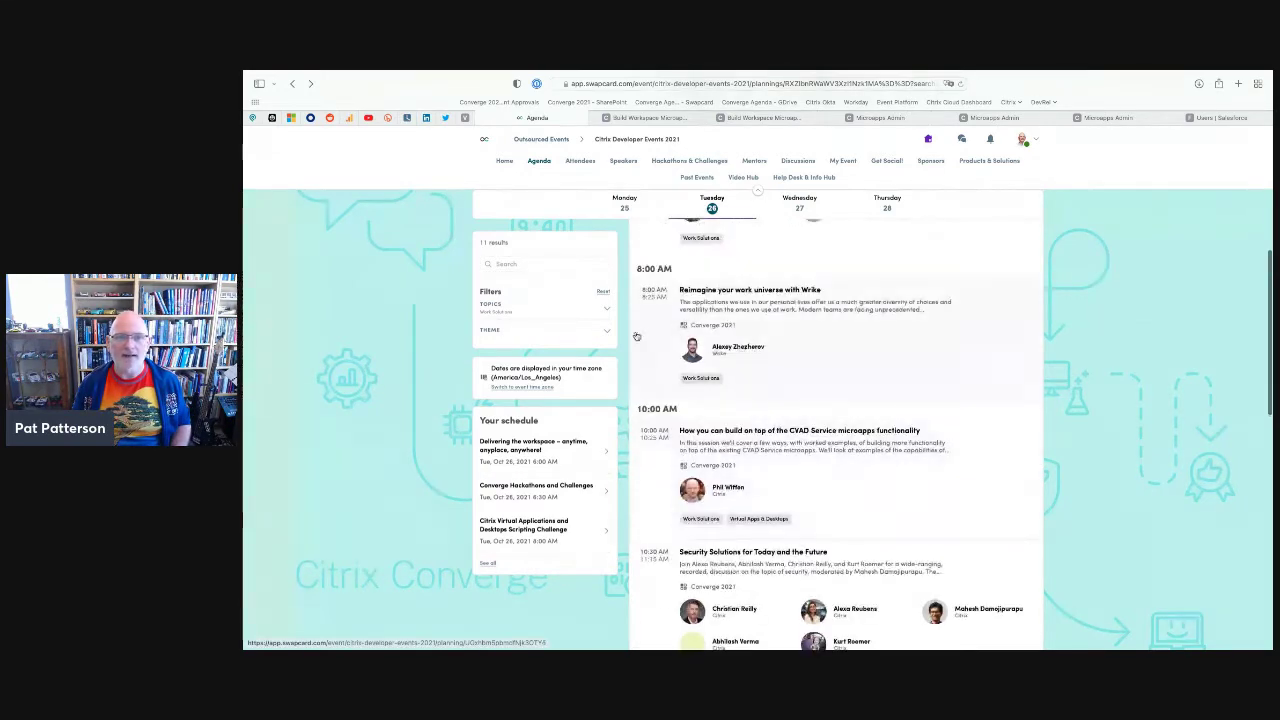
{"action": "scroll", "coordinate": [869, 493], "scroll_direction": "down", "scroll_amount": 3}
{"action": "scroll", "coordinate": [836, 446], "scroll_direction": "down", "scroll_amount": 3}
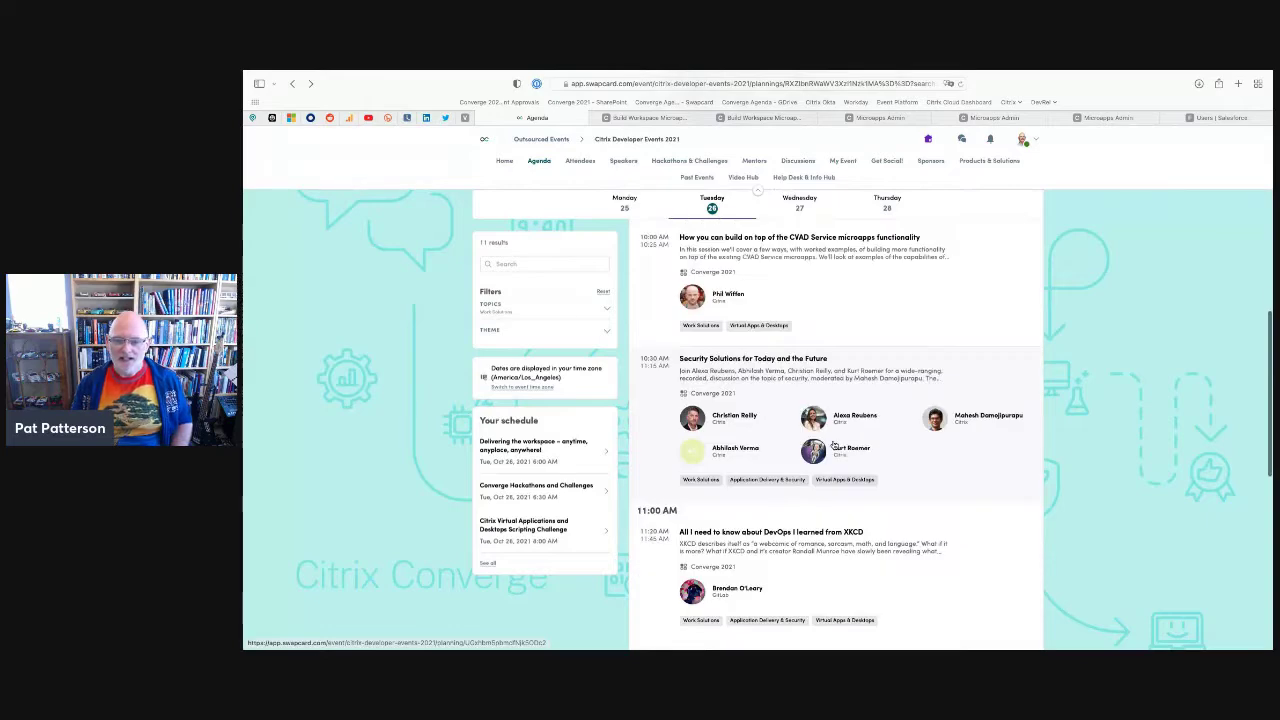
{"action": "scroll", "coordinate": [840, 437], "scroll_direction": "down", "scroll_amount": 3}
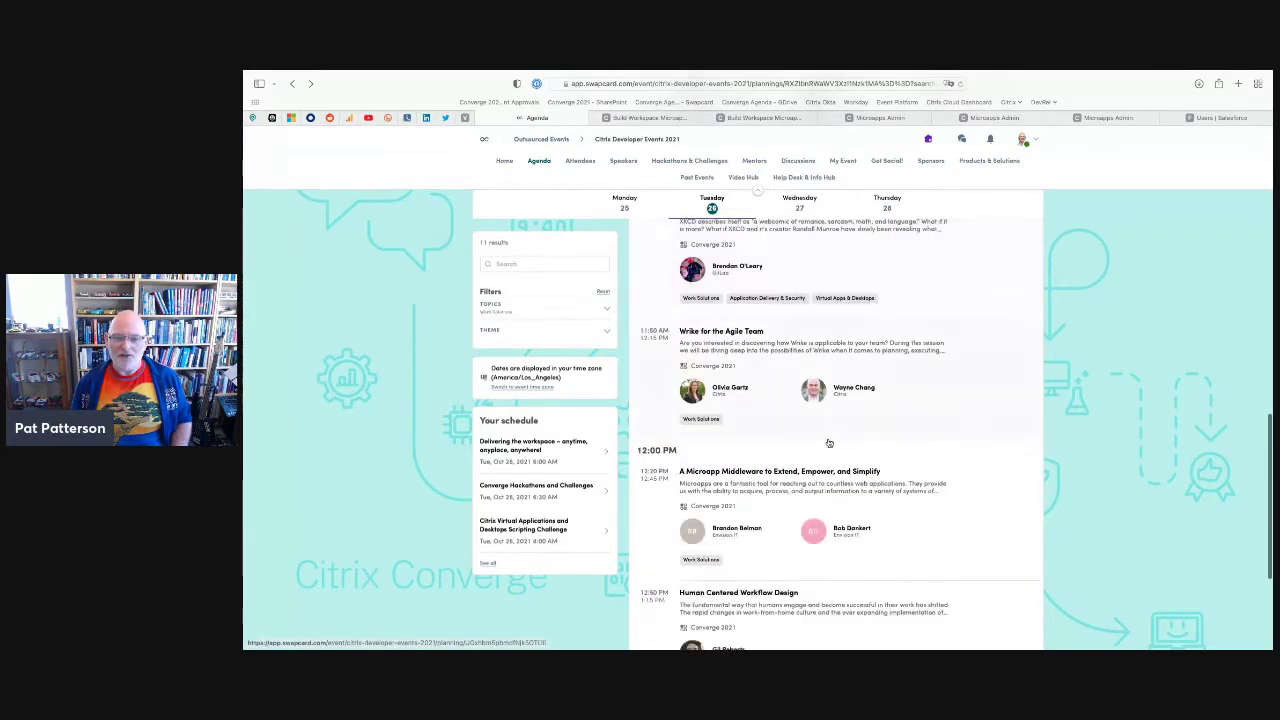
{"action": "scroll", "coordinate": [917, 451], "scroll_direction": "down", "scroll_amount": 2}
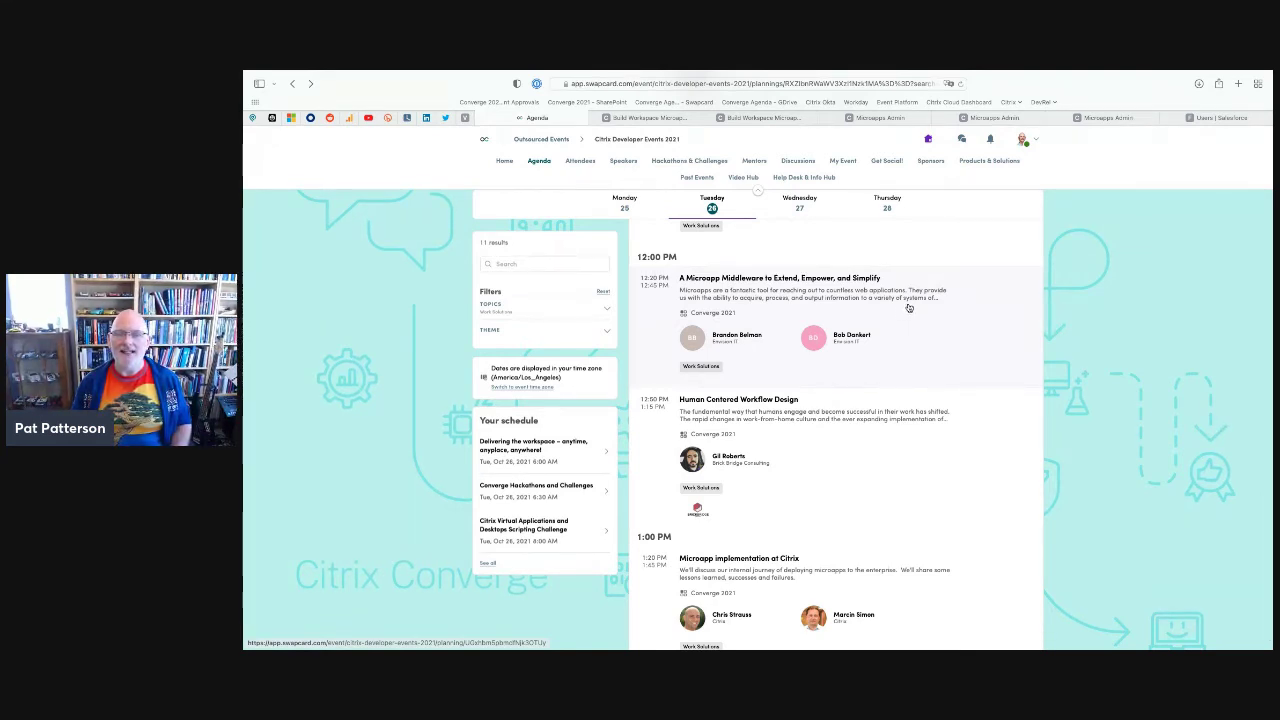
{"action": "left_click", "coordinate": [908, 311]}
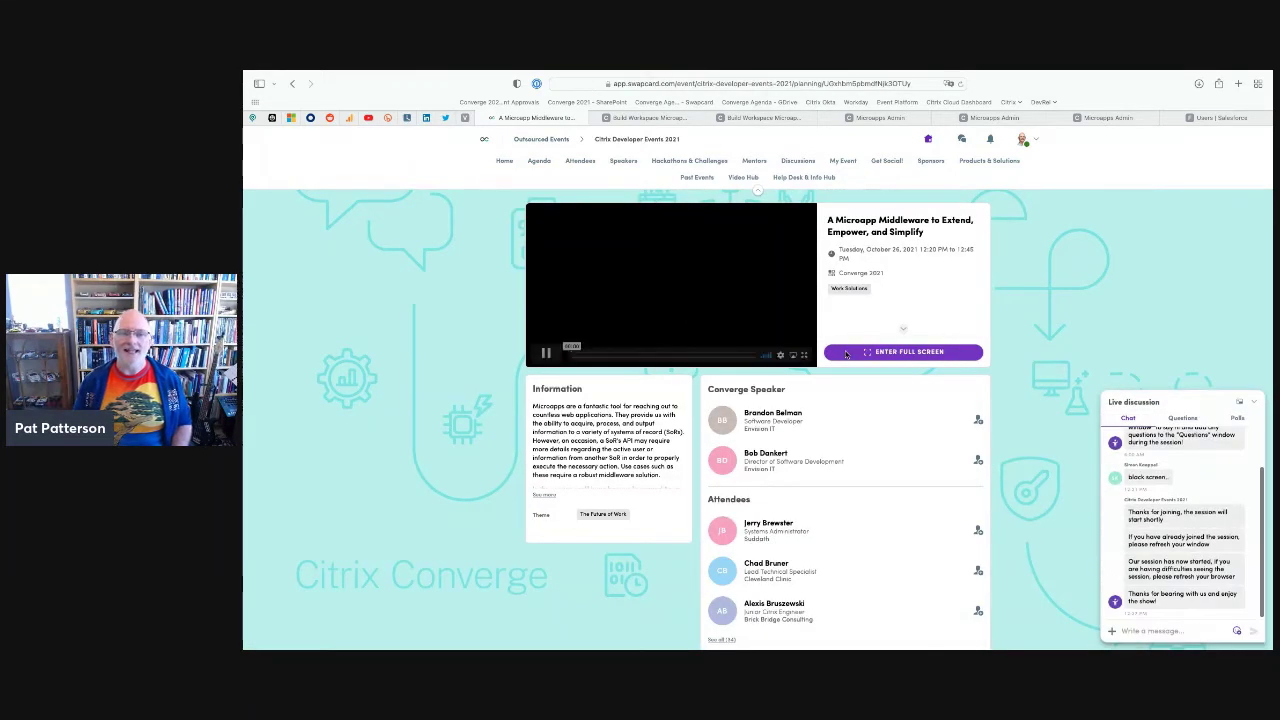
{"action": "left_click", "coordinate": [575, 355]}
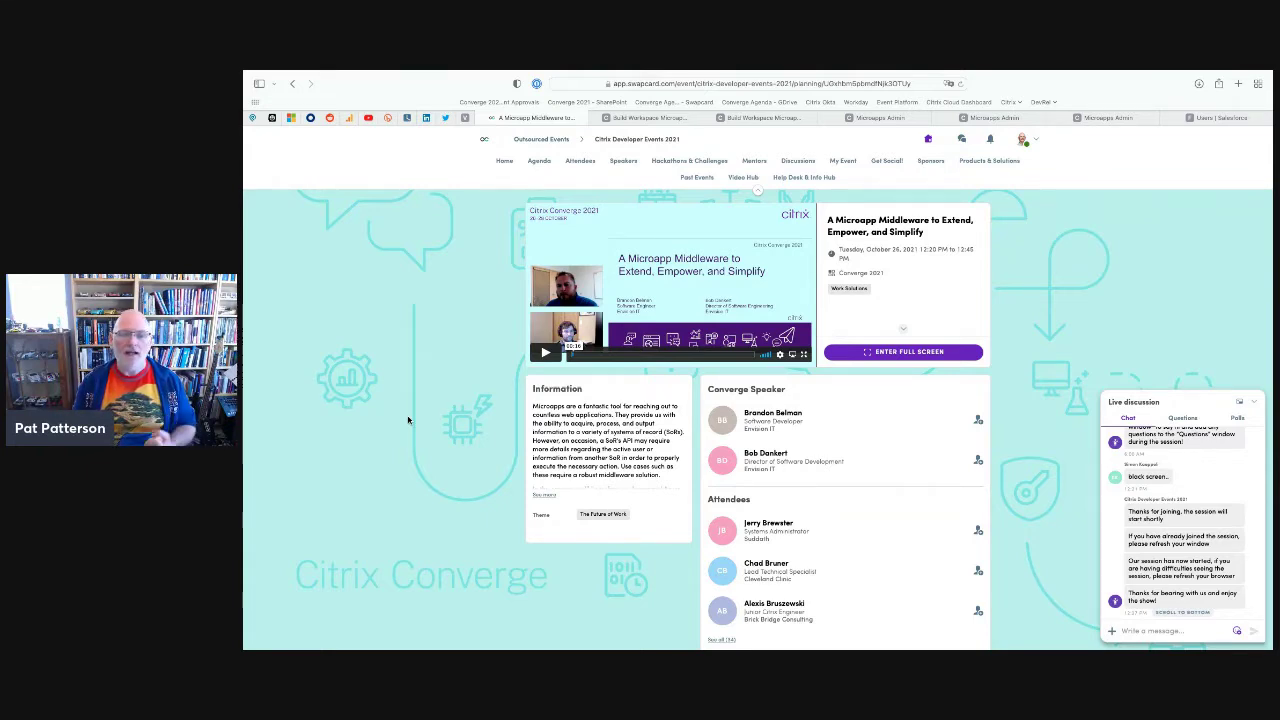
Expand the full description of the microapp middleware session
{"action": "scroll", "coordinate": [558, 441], "scroll_direction": "down", "scroll_amount": 1}
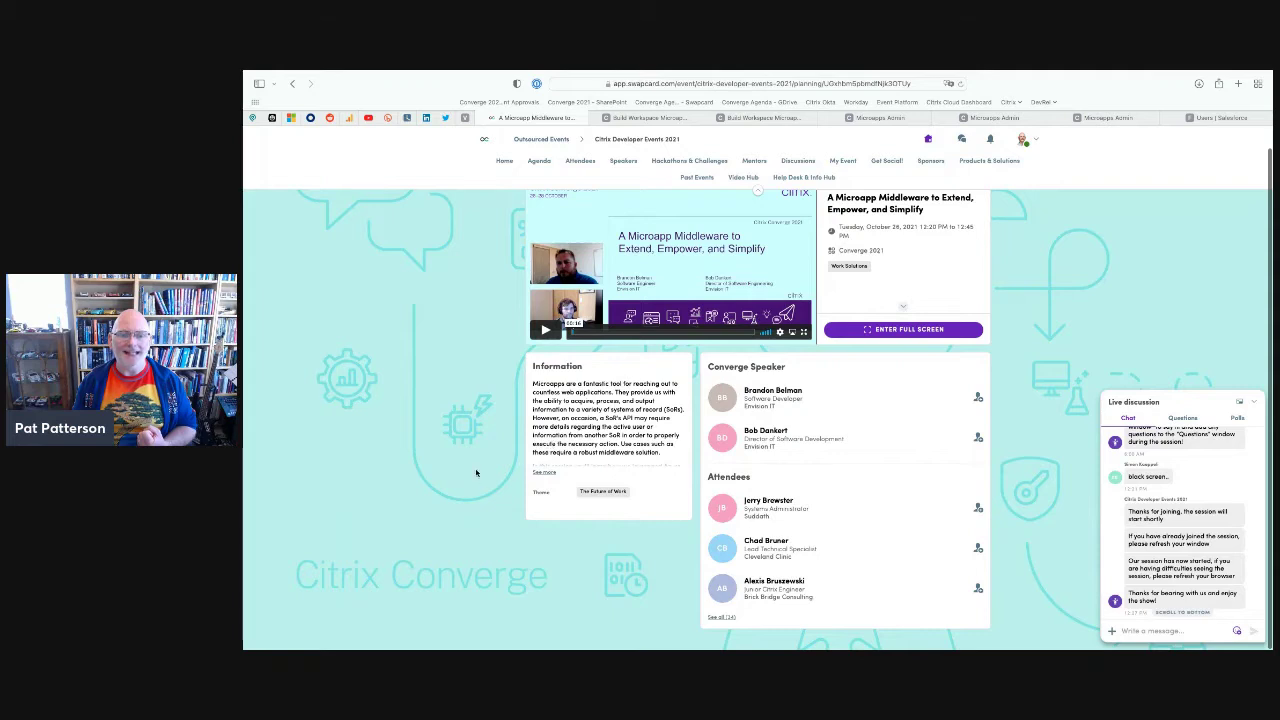
{"action": "scroll", "coordinate": [474, 476], "scroll_direction": "up", "scroll_amount": 1}
{"action": "left_click", "coordinate": [540, 495]}
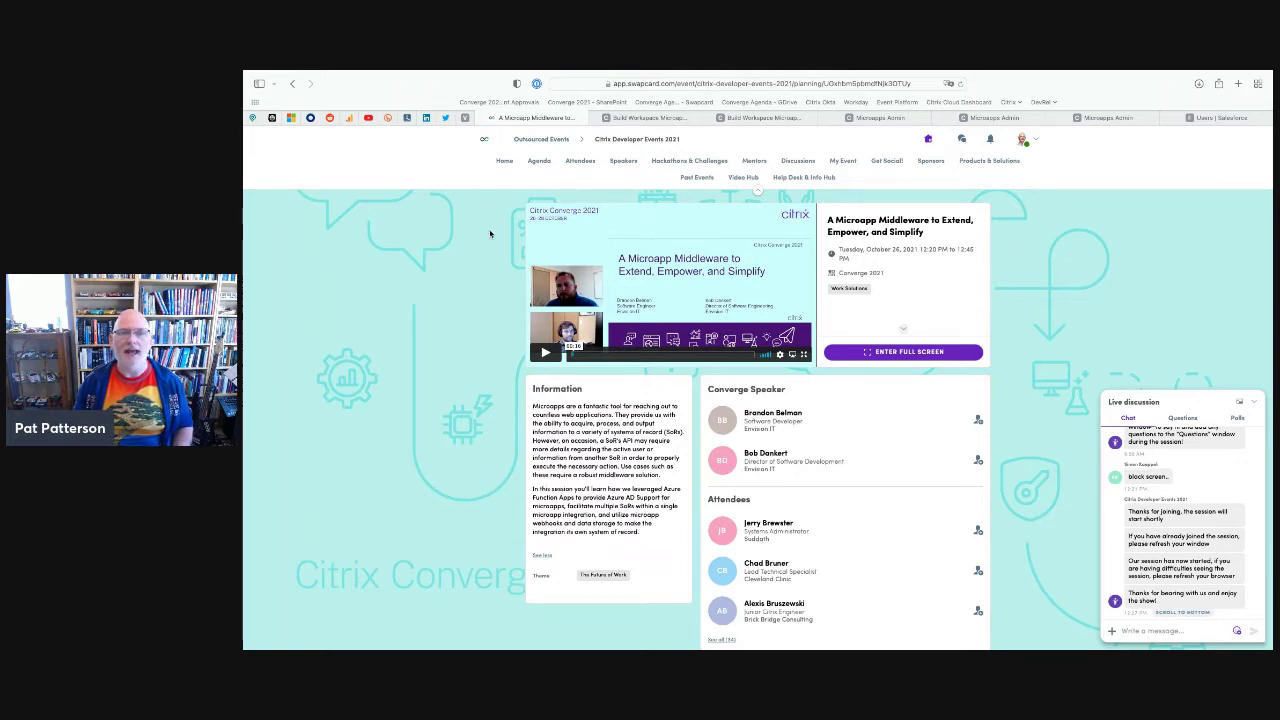
Go back to the agenda, open the "Human Centered Workflow Design" session, pause its video and expand the full description
{"action": "left_click", "coordinate": [291, 85]}
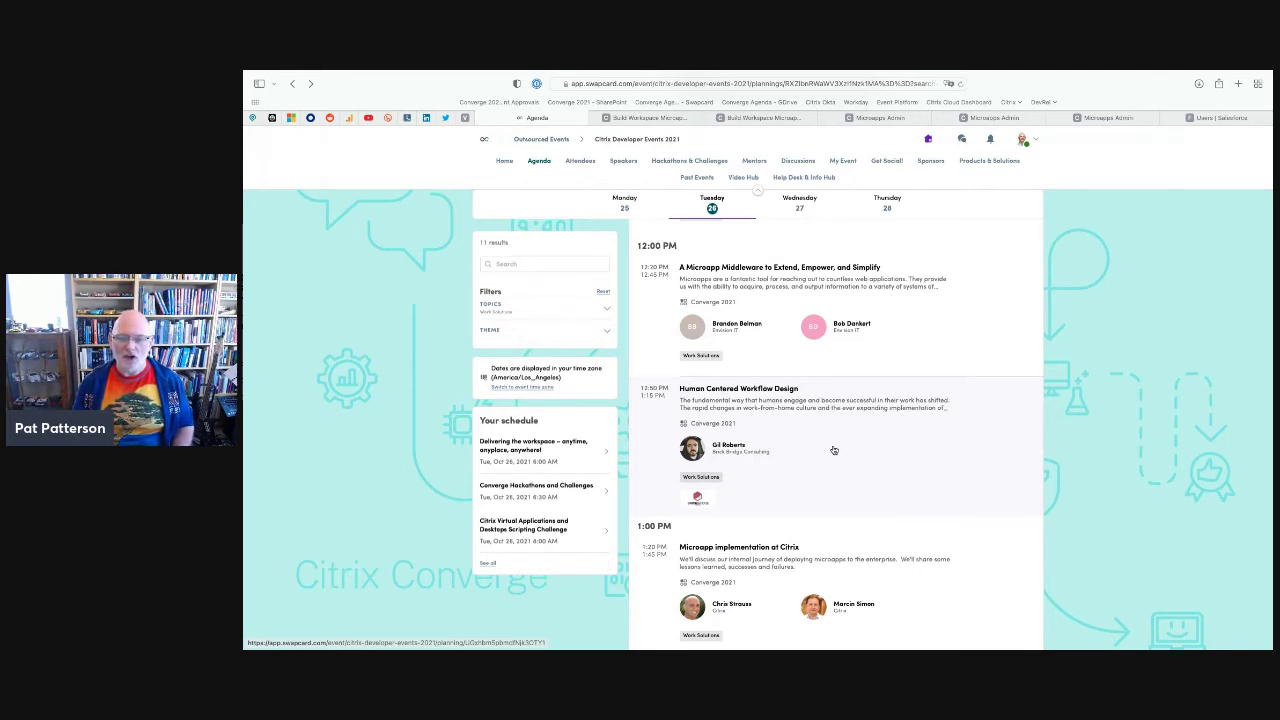
{"action": "scroll", "coordinate": [835, 450], "scroll_direction": "down", "scroll_amount": 2}
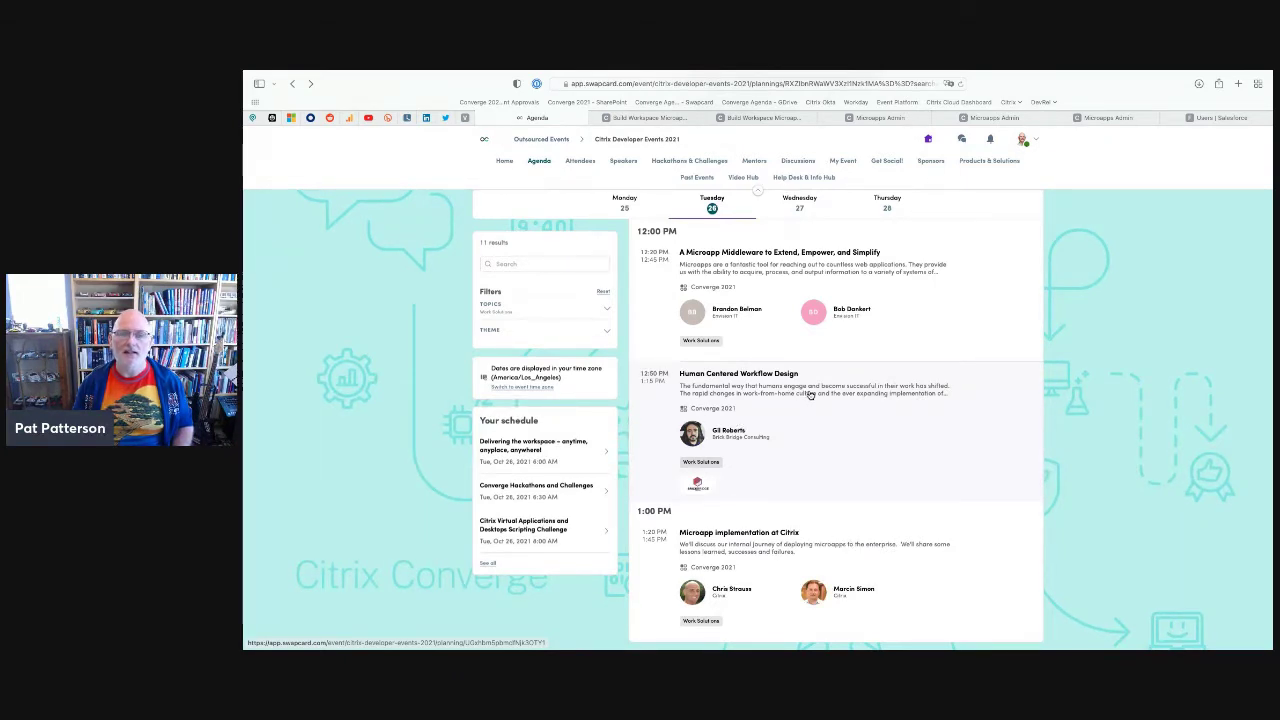
{"action": "left_click", "coordinate": [816, 395]}
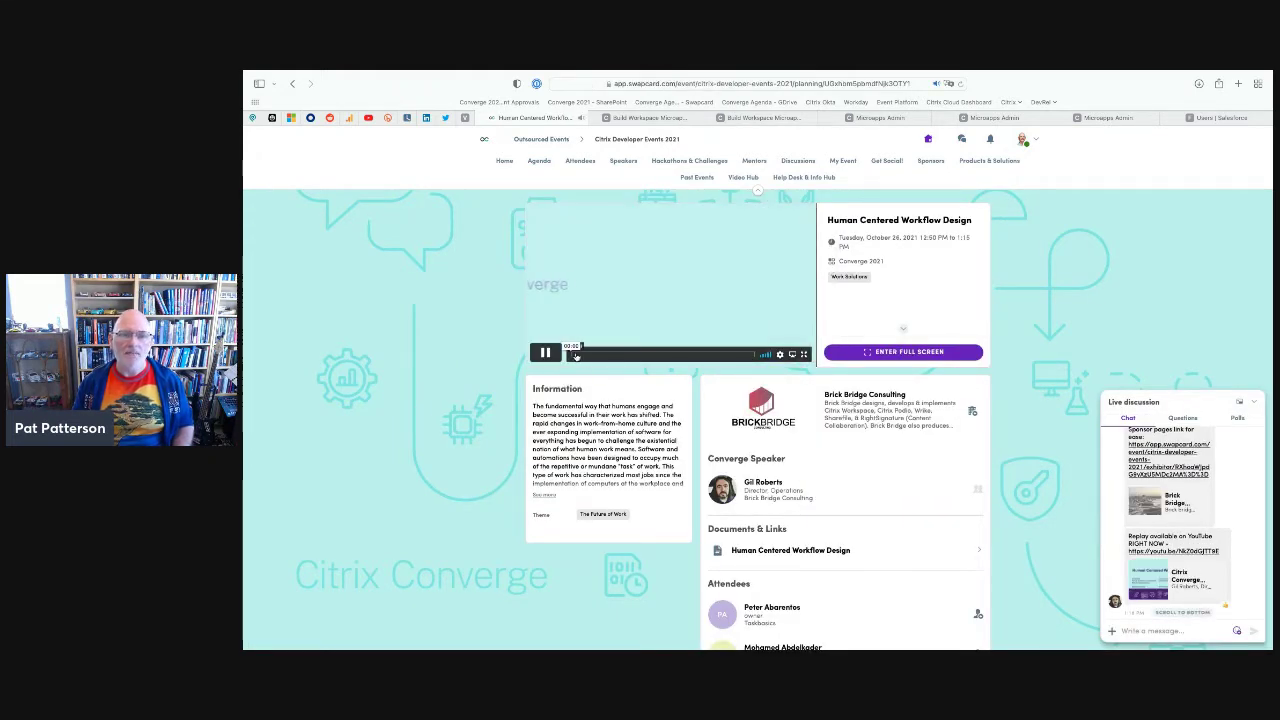
{"action": "left_click", "coordinate": [546, 355]}
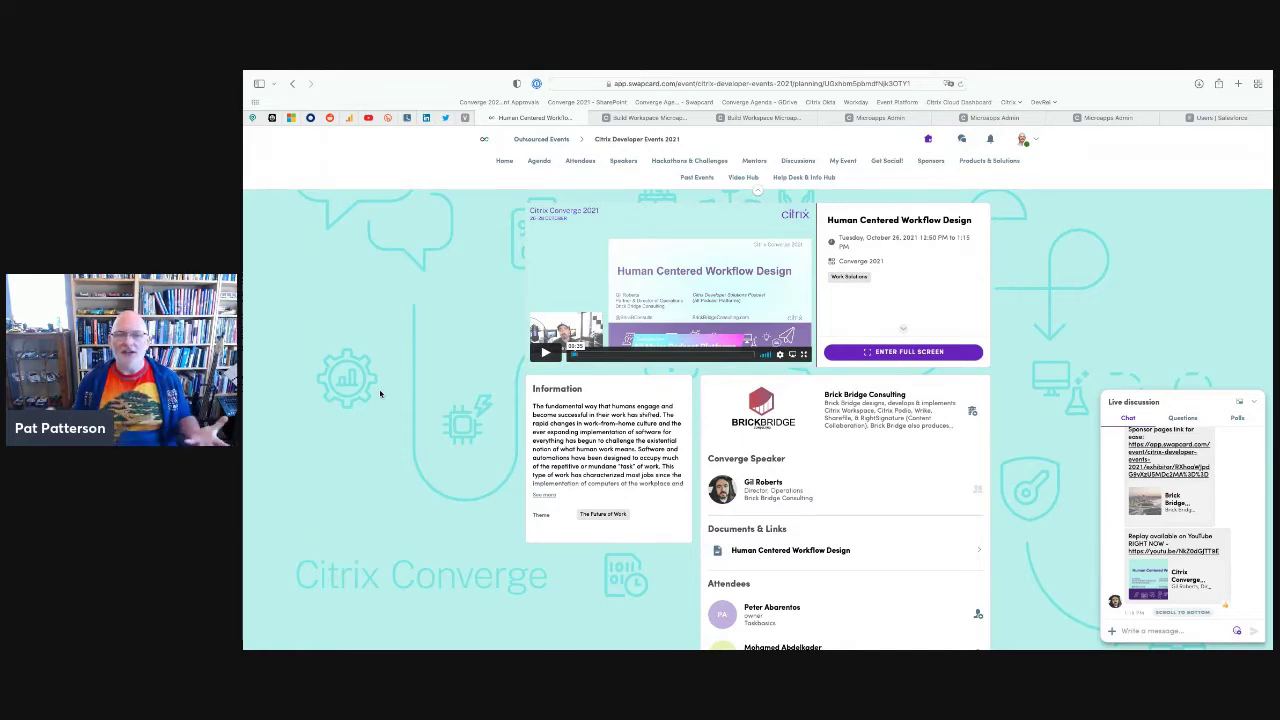
{"action": "left_click", "coordinate": [550, 497]}
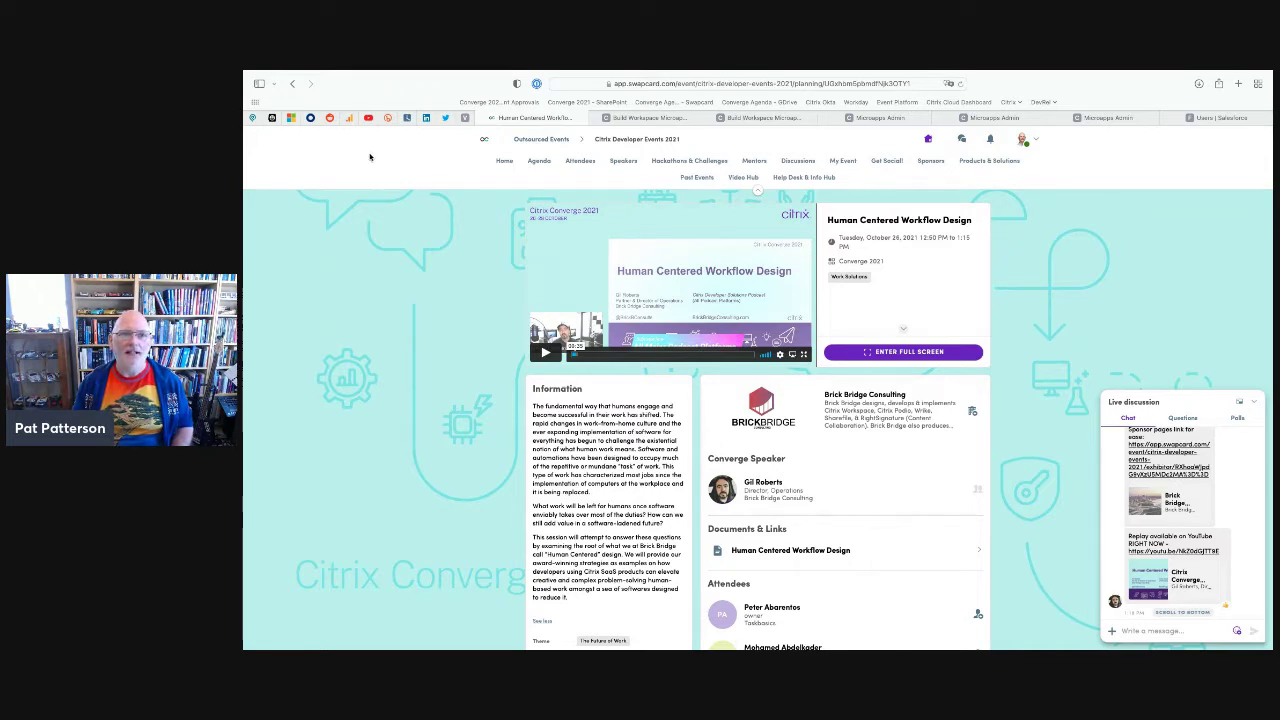
From the Tuesday agenda, open the "Microapp implementation at Citrix" session, pause its video and skip ahead to the speakers' introduction
{"action": "left_click", "coordinate": [292, 84]}
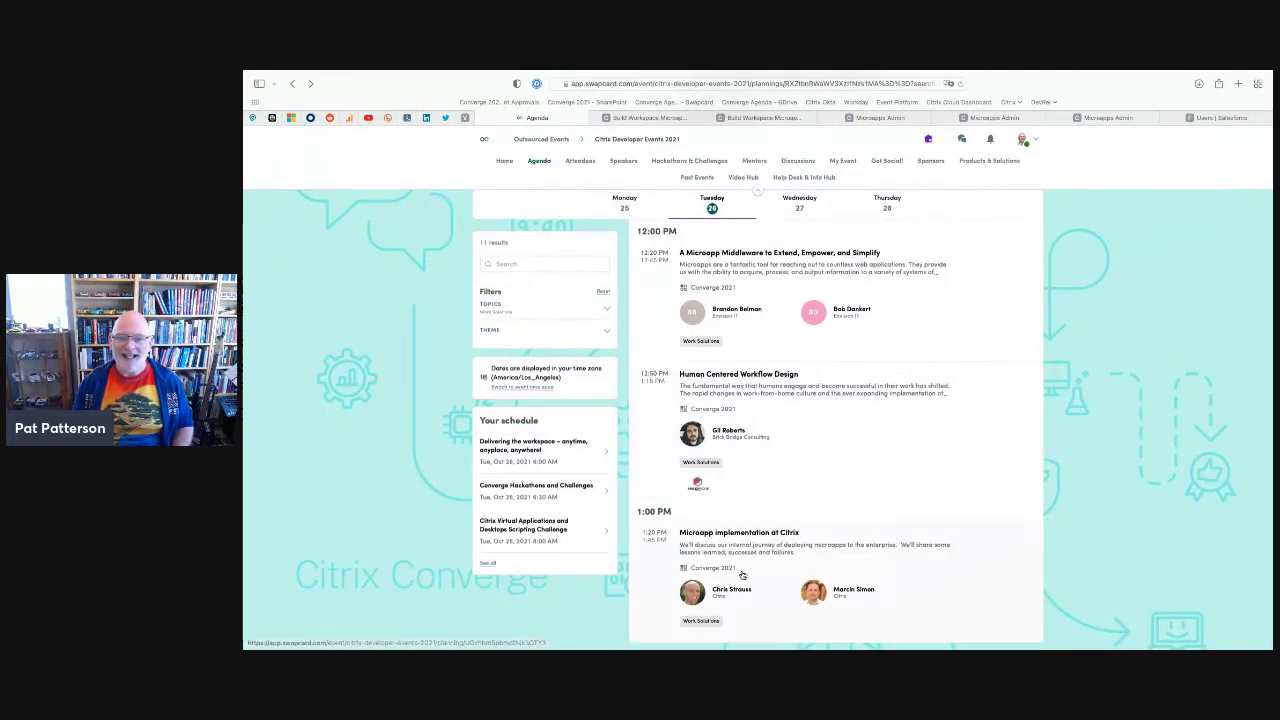
{"action": "left_click", "coordinate": [780, 540]}
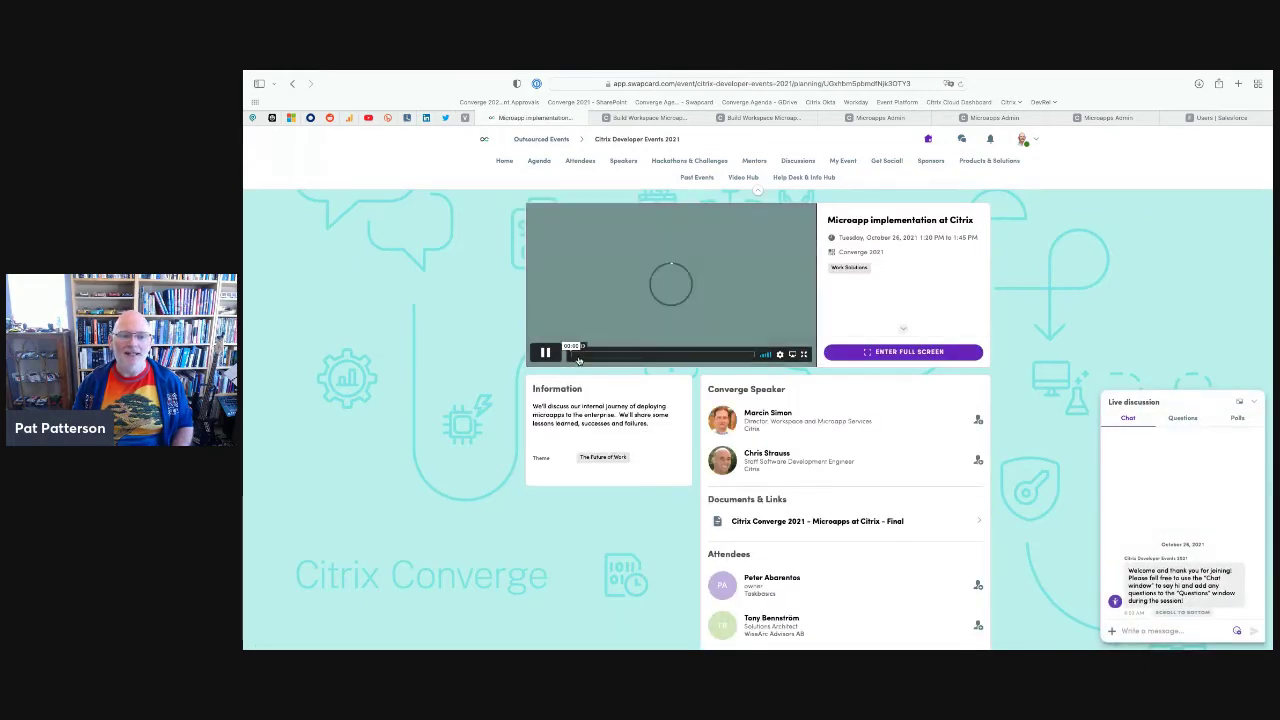
{"action": "left_click", "coordinate": [547, 355]}
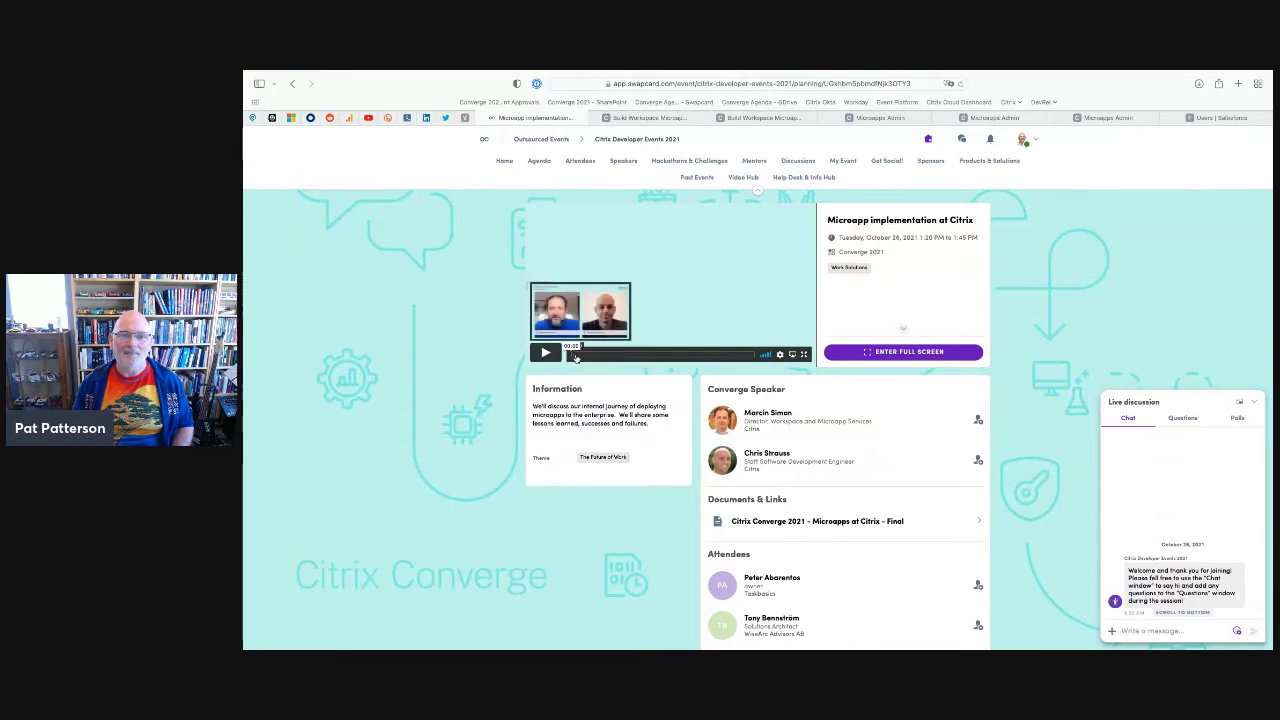
{"action": "left_click", "coordinate": [574, 354]}
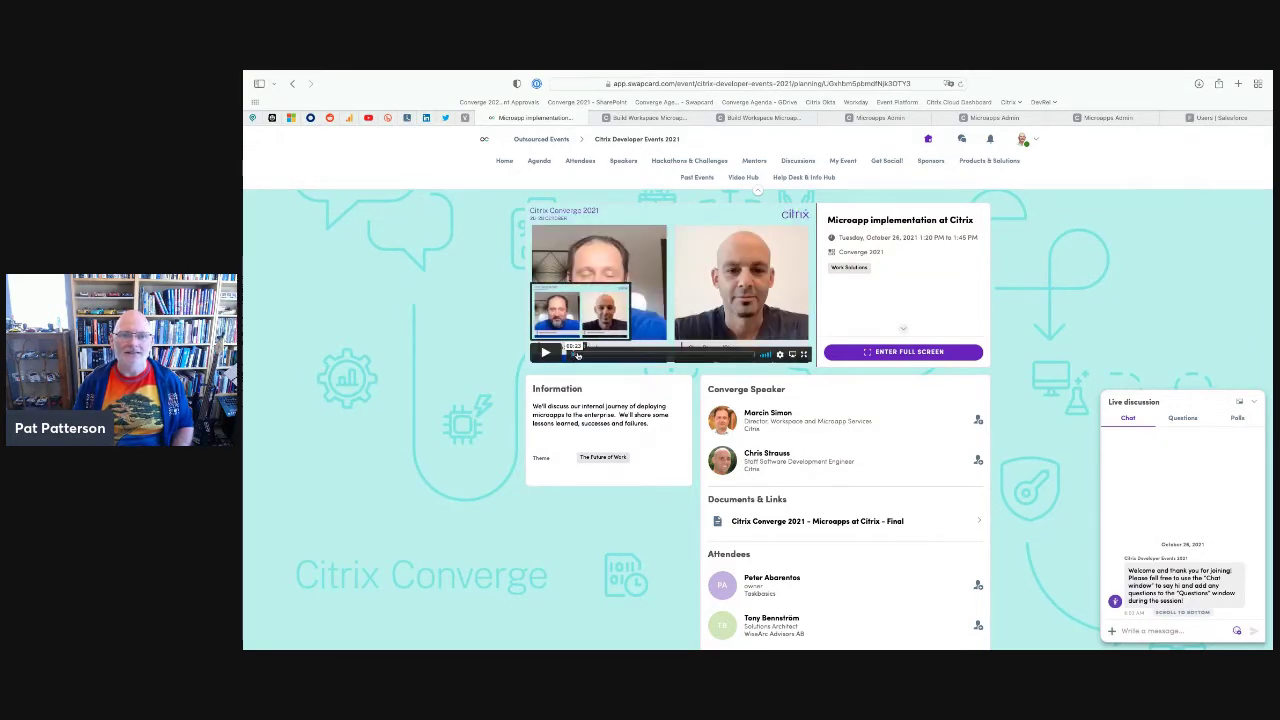
{"action": "left_click", "coordinate": [575, 354]}
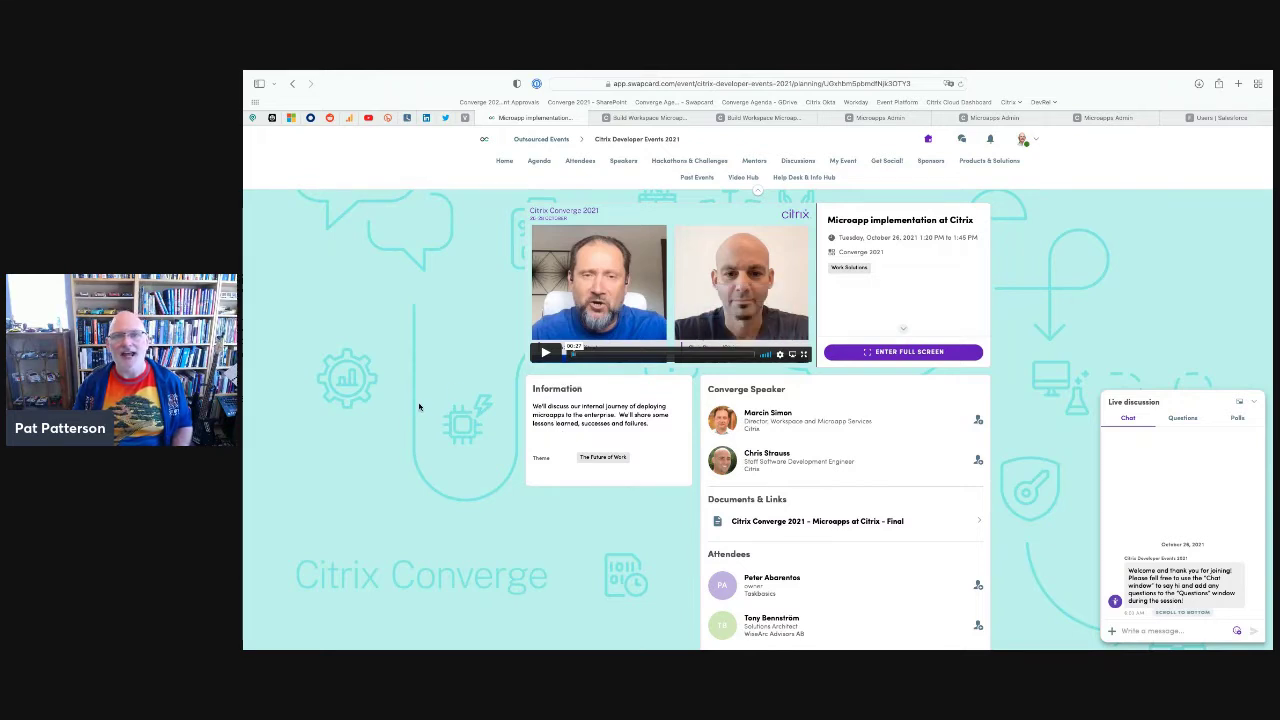
Switch the agenda to Wednesday 27 and open the session "Simplify Access and Increase Workforce Agility with Citrix Work Solutions"
{"action": "left_click", "coordinate": [293, 85]}
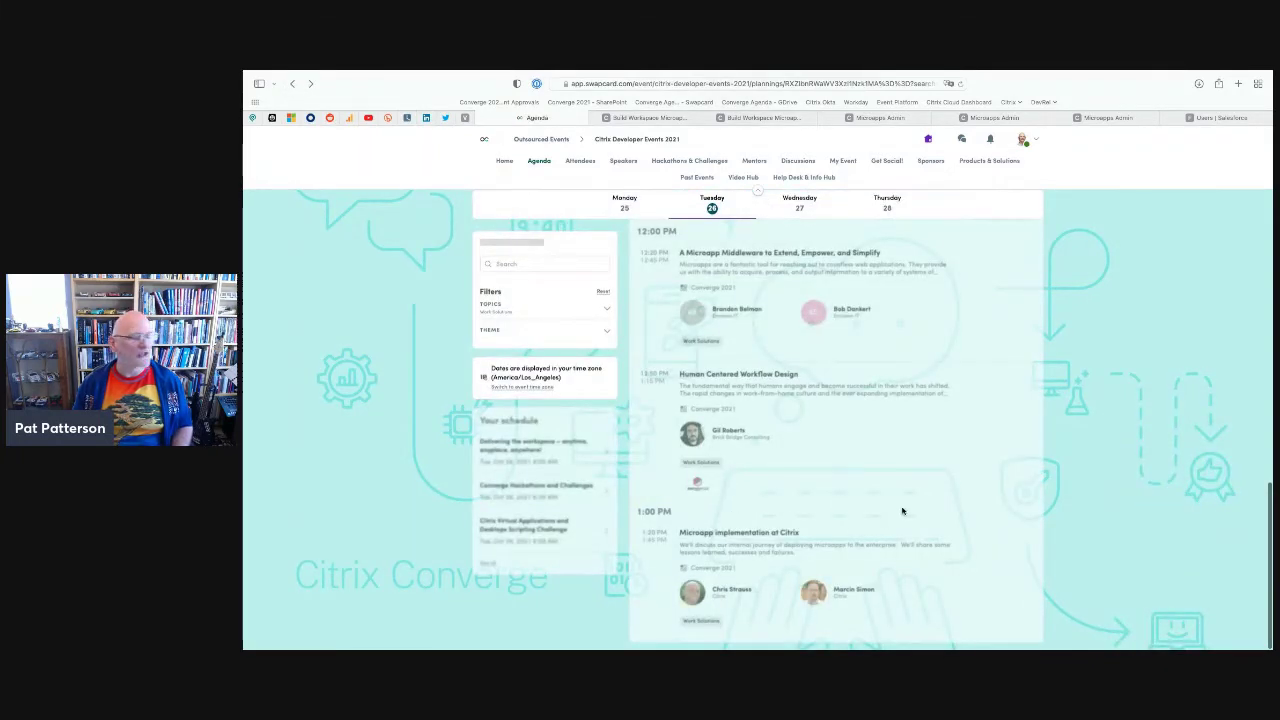
{"action": "left_click", "coordinate": [800, 201]}
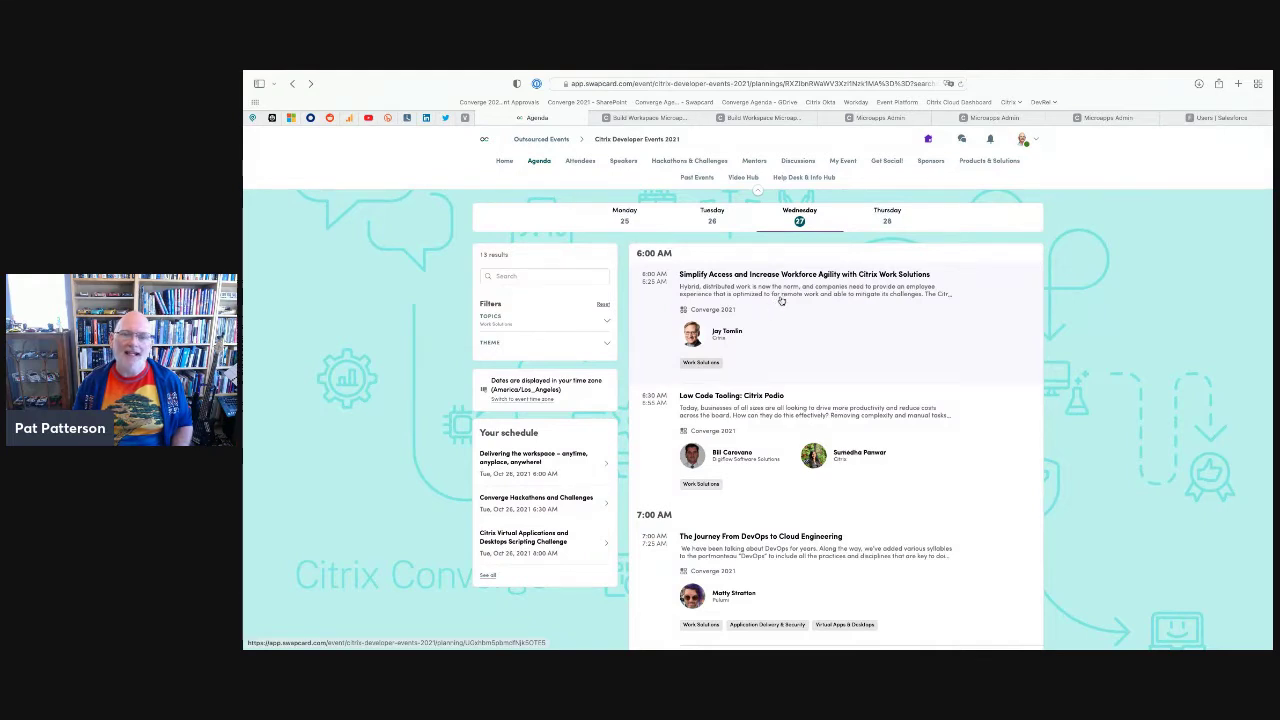
{"action": "left_click", "coordinate": [785, 300]}
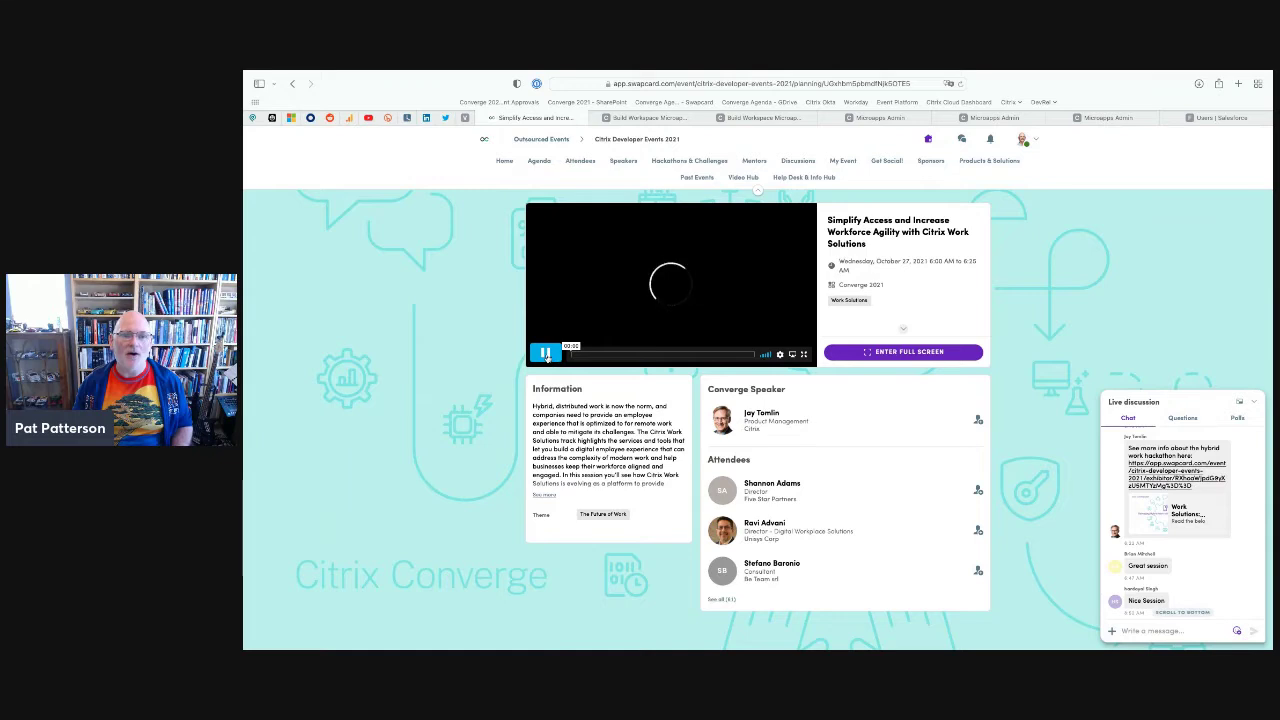
Pause the workforce agility session's video, skip ahead to the speaker and expand the full session description
{"action": "left_click", "coordinate": [548, 356]}
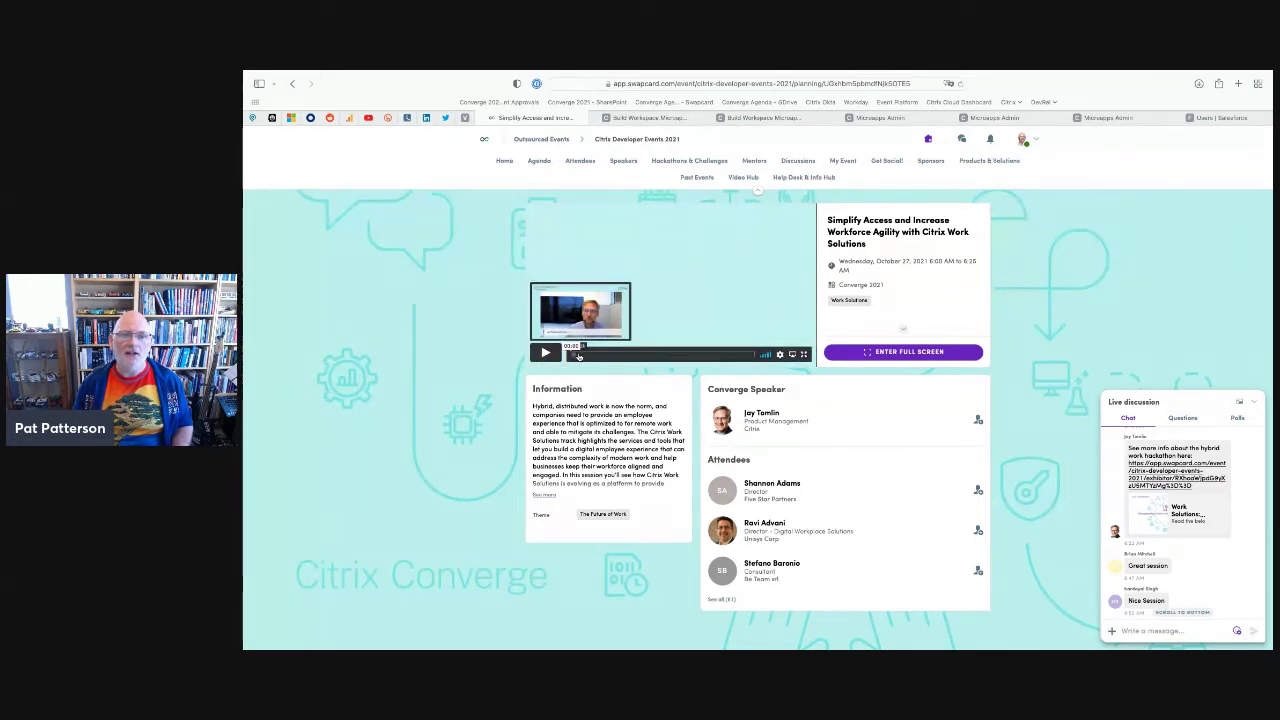
{"action": "left_click", "coordinate": [578, 356]}
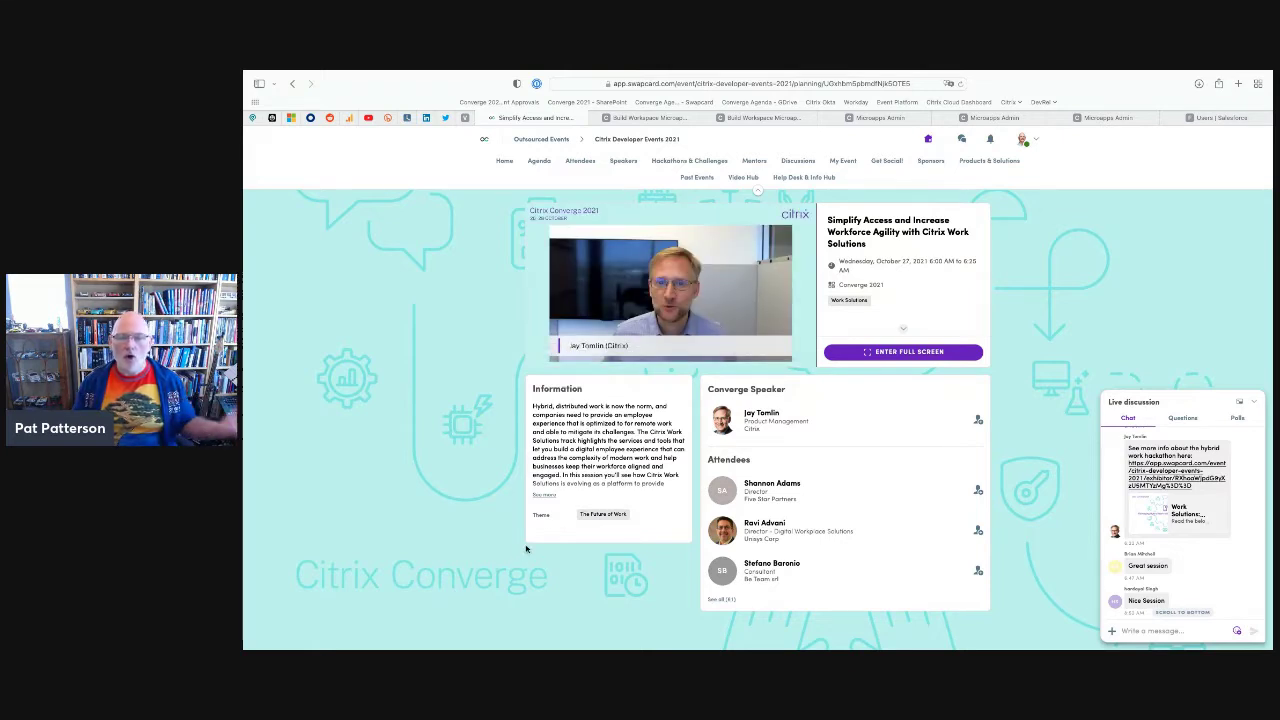
{"action": "left_click", "coordinate": [553, 497]}
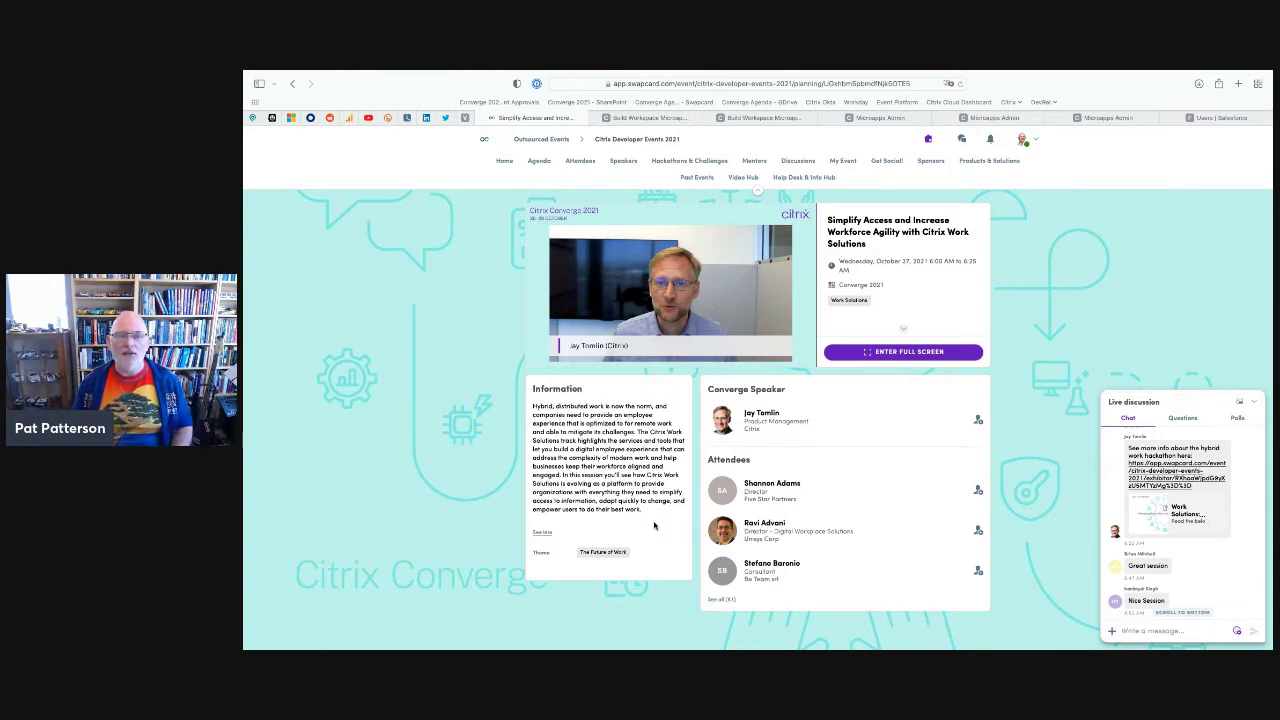
{"action": "mouse_move", "coordinate": [749, 357]}
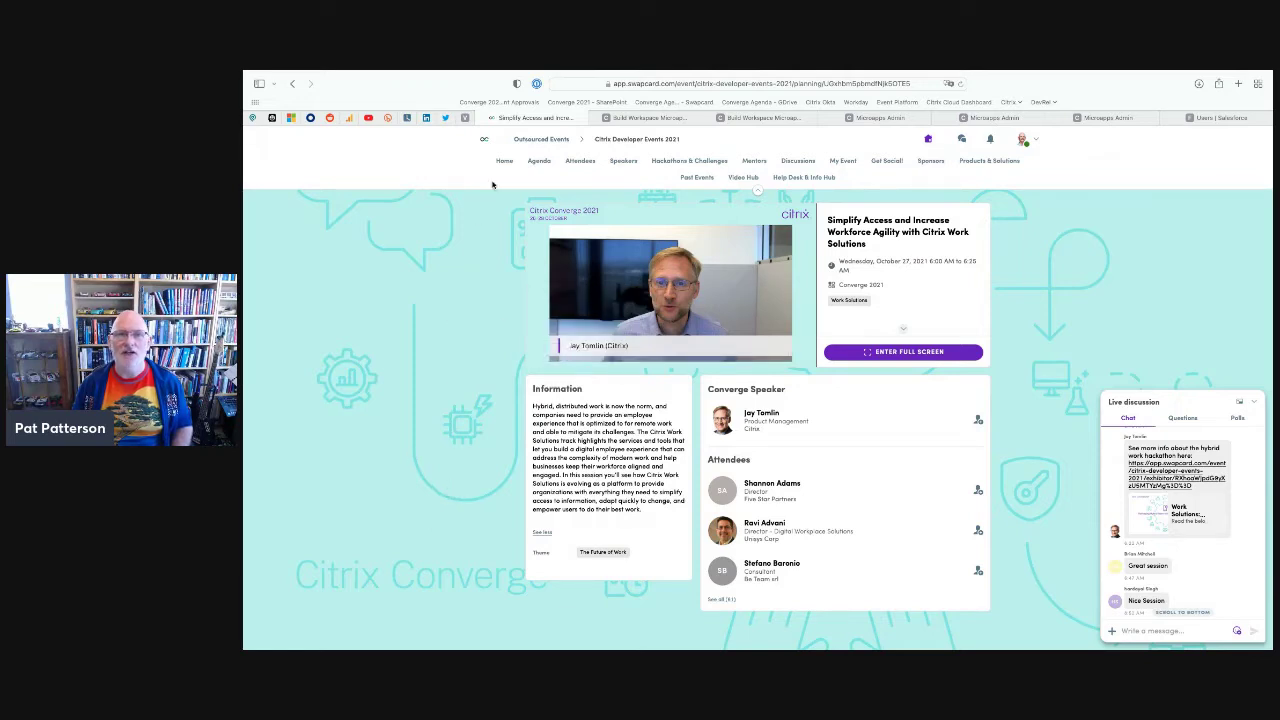
Return to the Wednesday agenda and open the session "Enhance learning & development with a Spotify podcast microapp in Citrix Workspace"
{"action": "left_click", "coordinate": [293, 85]}
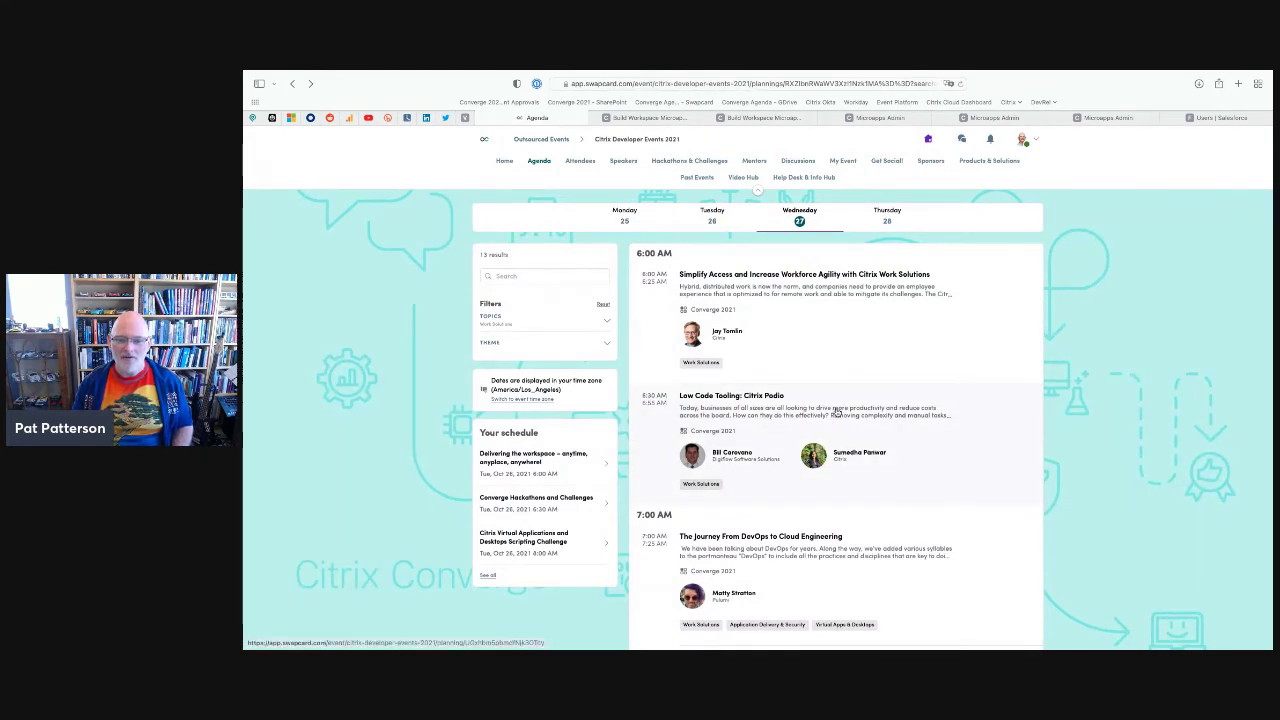
{"action": "scroll", "coordinate": [826, 396], "scroll_direction": "down", "scroll_amount": 2}
{"action": "scroll", "coordinate": [830, 395], "scroll_direction": "down", "scroll_amount": 3}
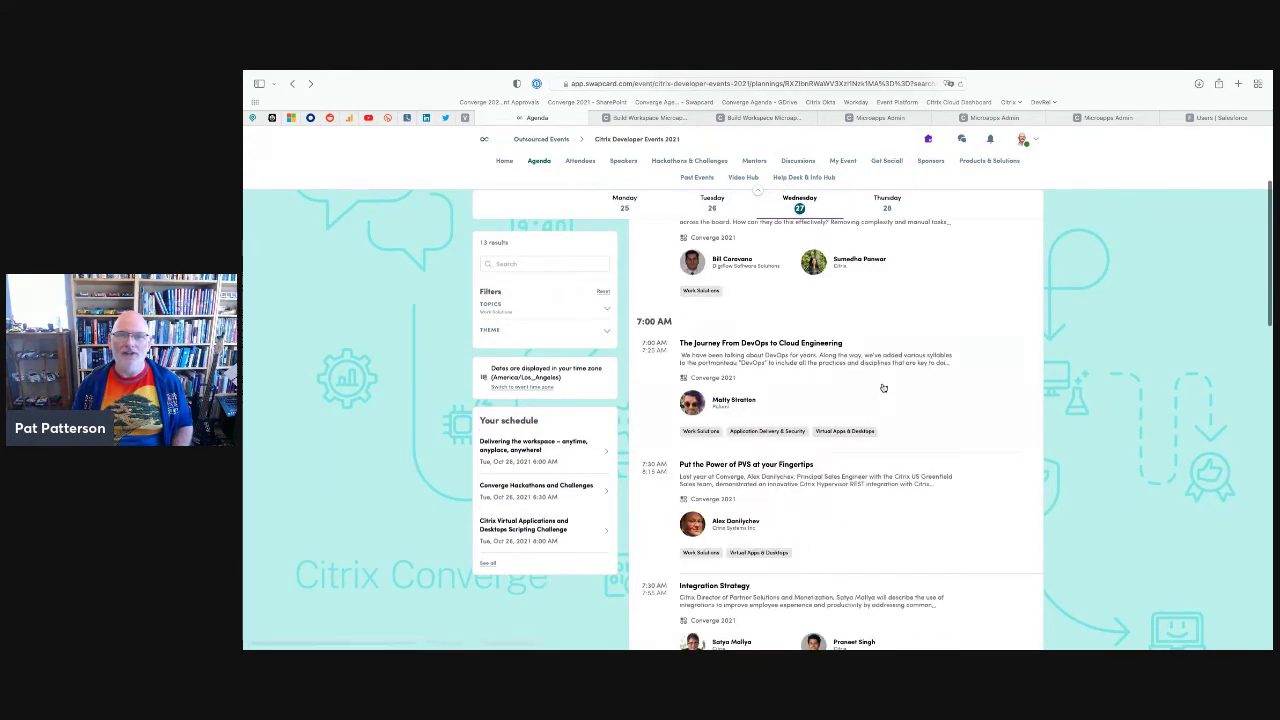
{"action": "scroll", "coordinate": [884, 400], "scroll_direction": "down", "scroll_amount": 2}
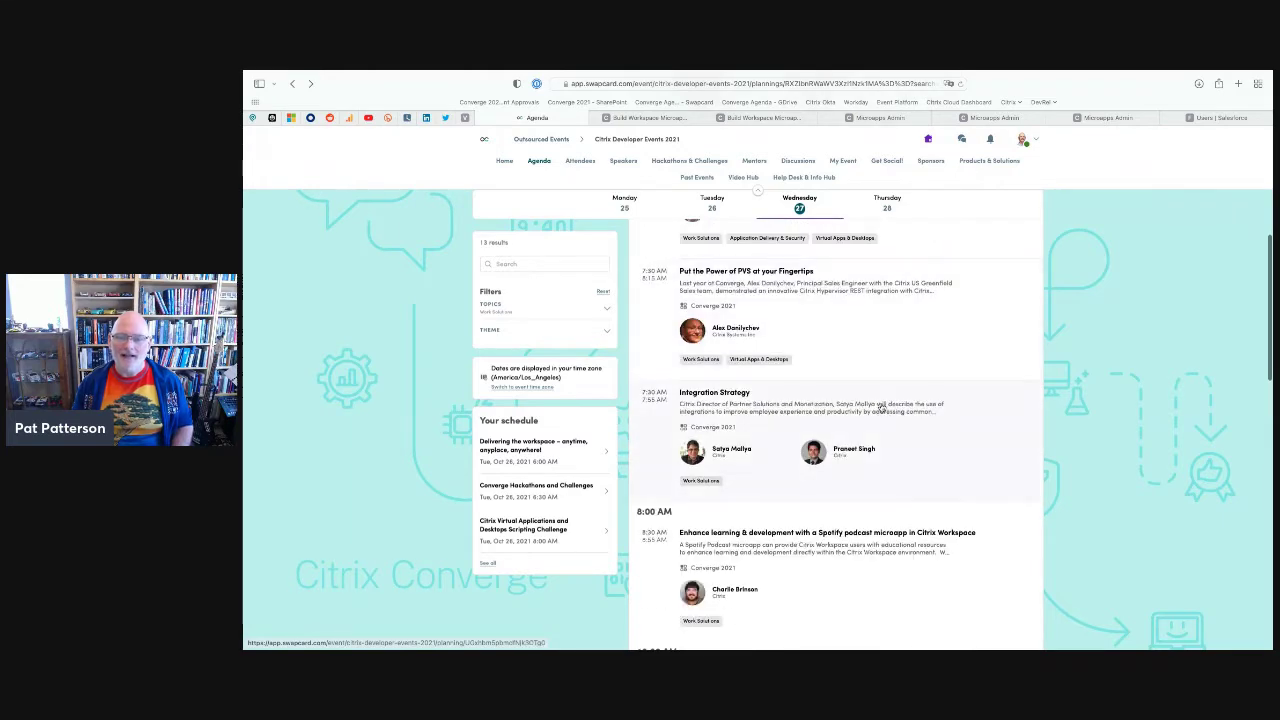
{"action": "scroll", "coordinate": [875, 425], "scroll_direction": "down", "scroll_amount": 2}
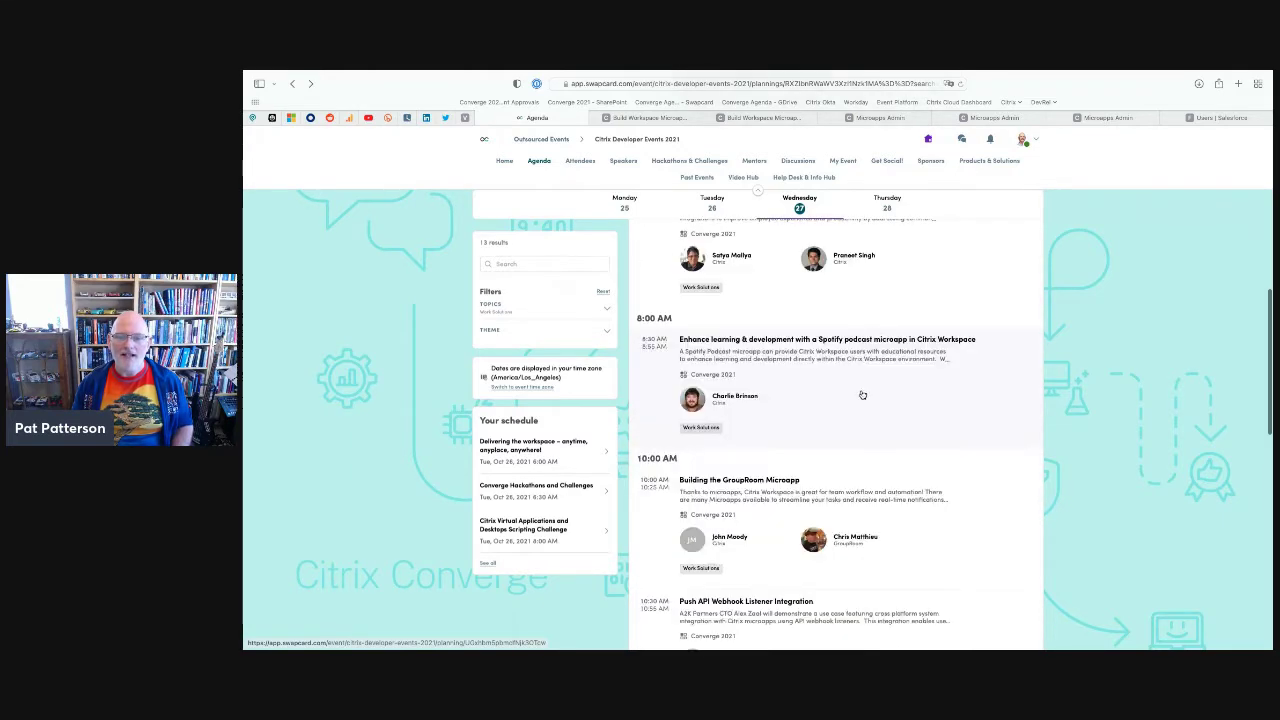
{"action": "scroll", "coordinate": [865, 405], "scroll_direction": "down", "scroll_amount": 1}
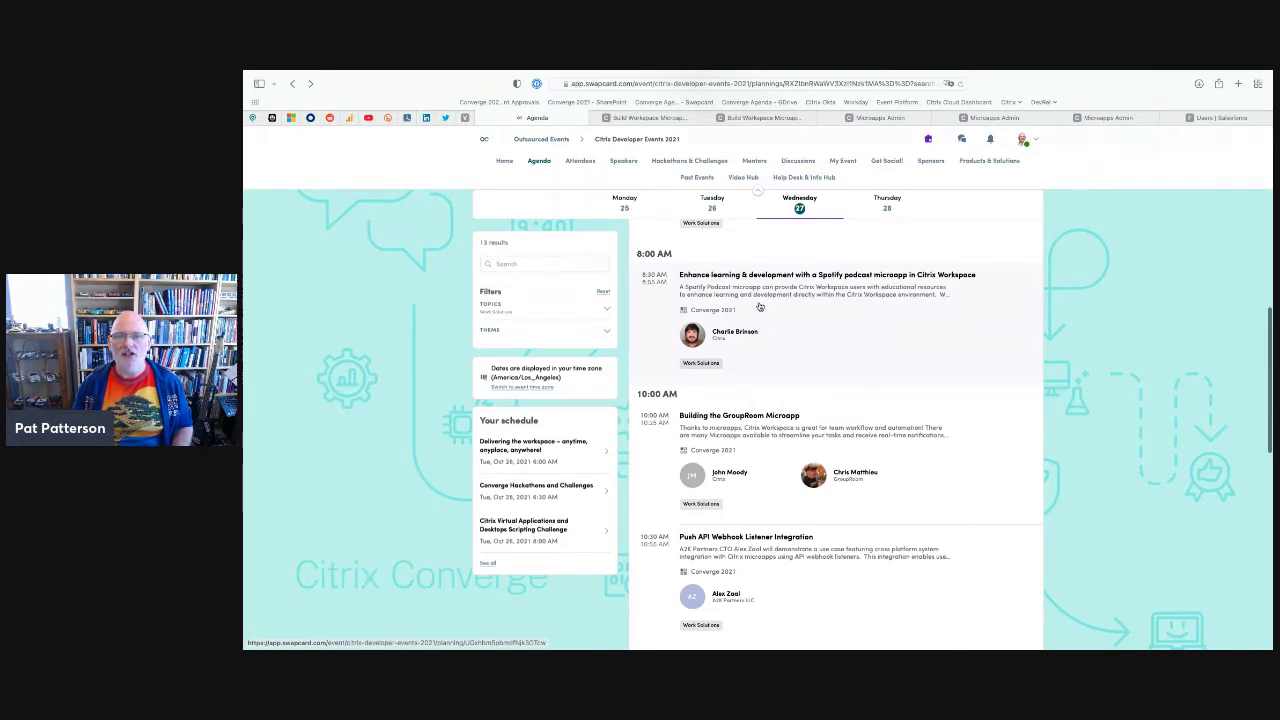
{"action": "left_click", "coordinate": [820, 305]}
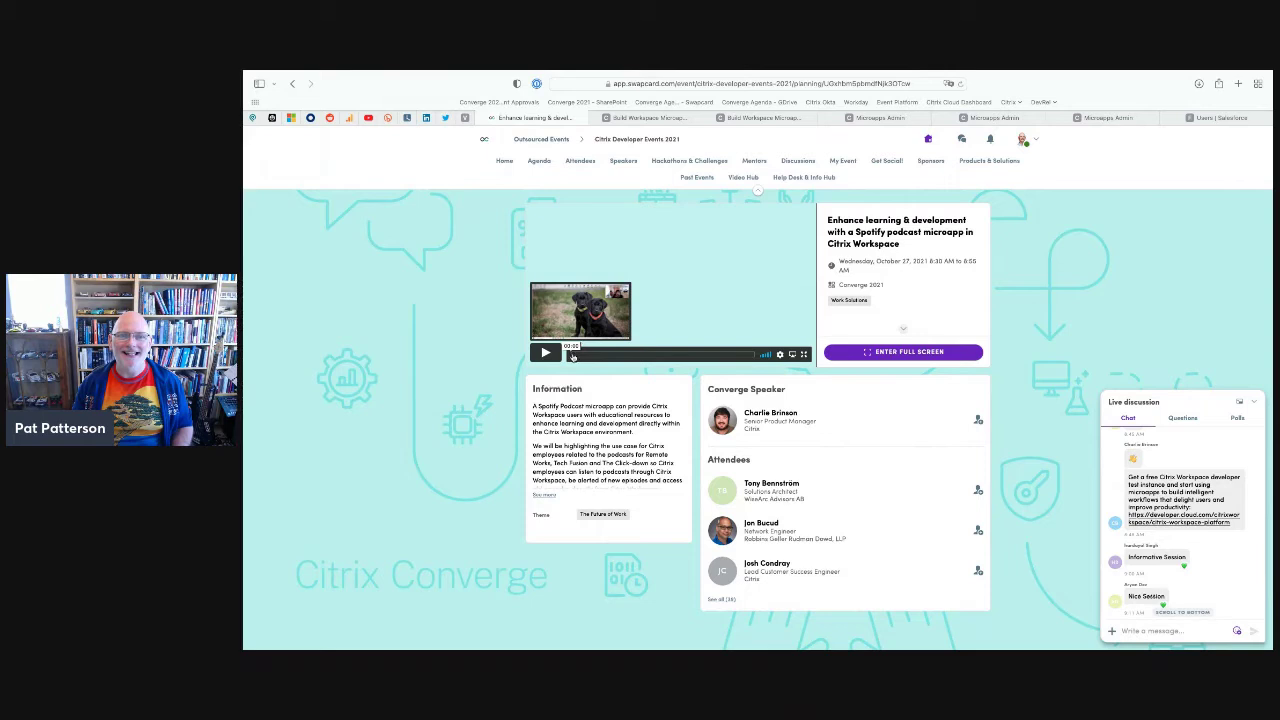
Skip ahead in the Spotify podcast session's video to the picture of two black dogs and expand the full description
{"action": "left_click", "coordinate": [574, 357]}
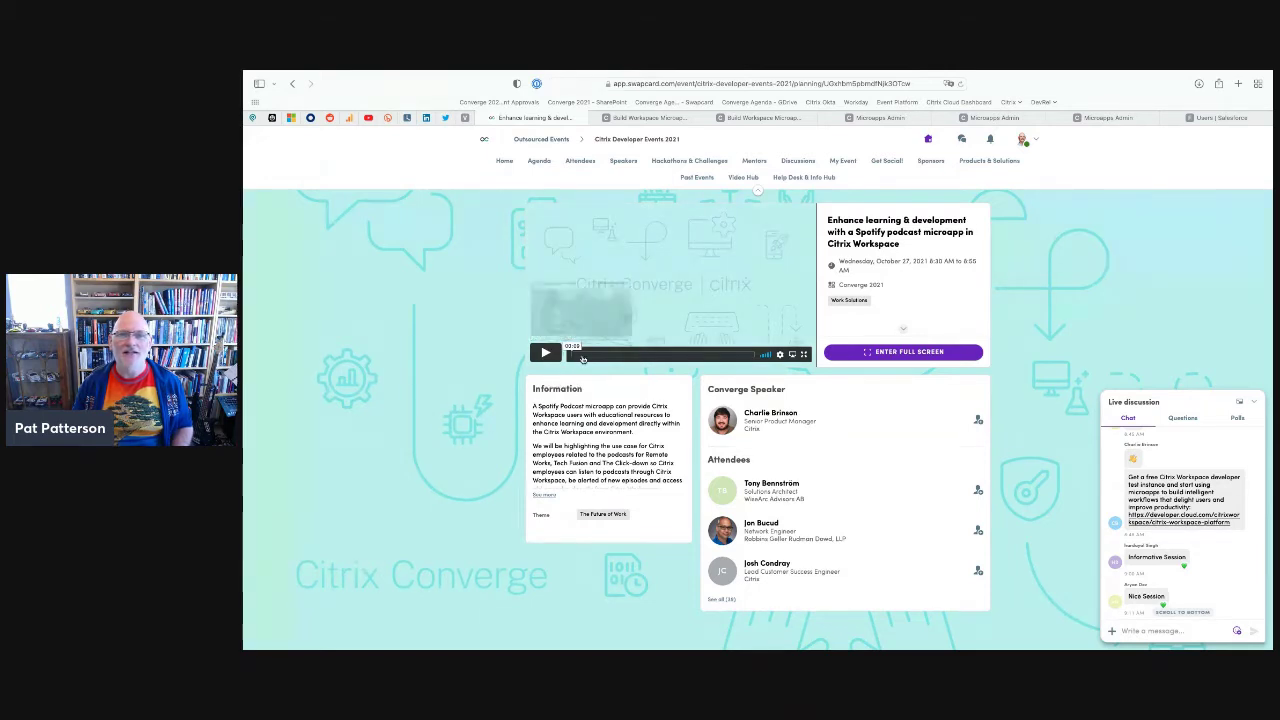
{"action": "left_click", "coordinate": [573, 352]}
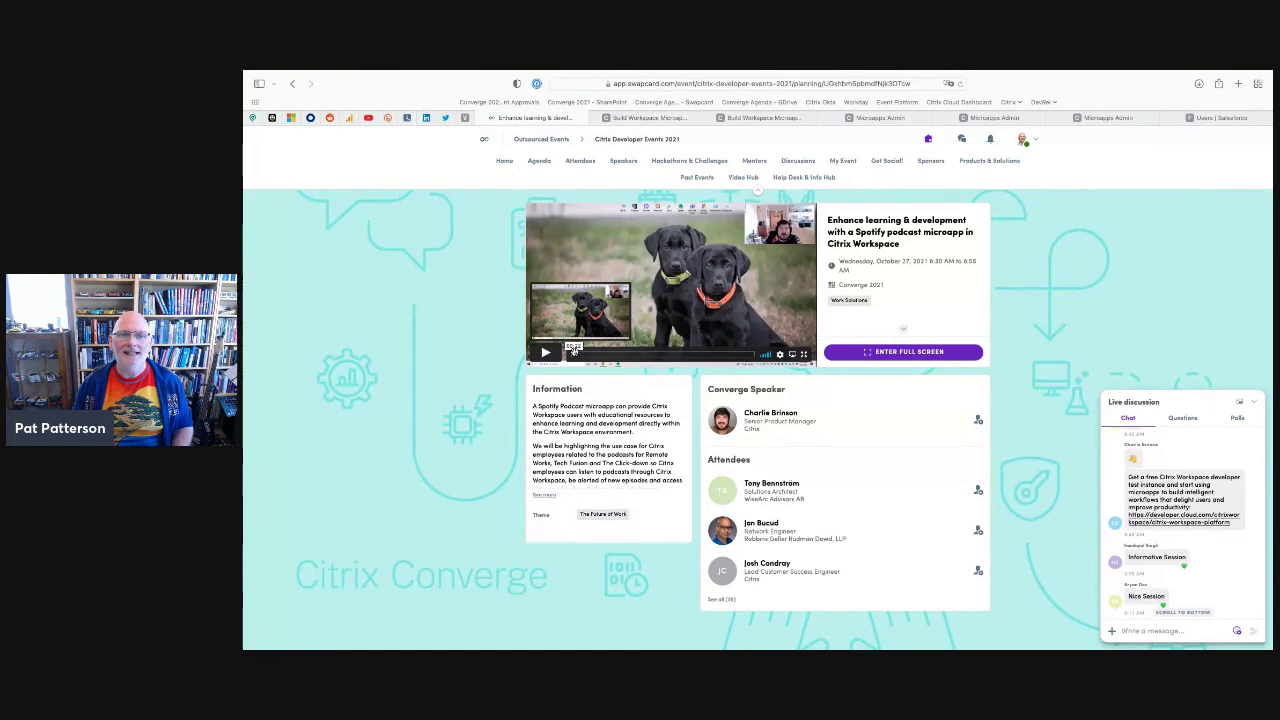
{"action": "left_click", "coordinate": [549, 494]}
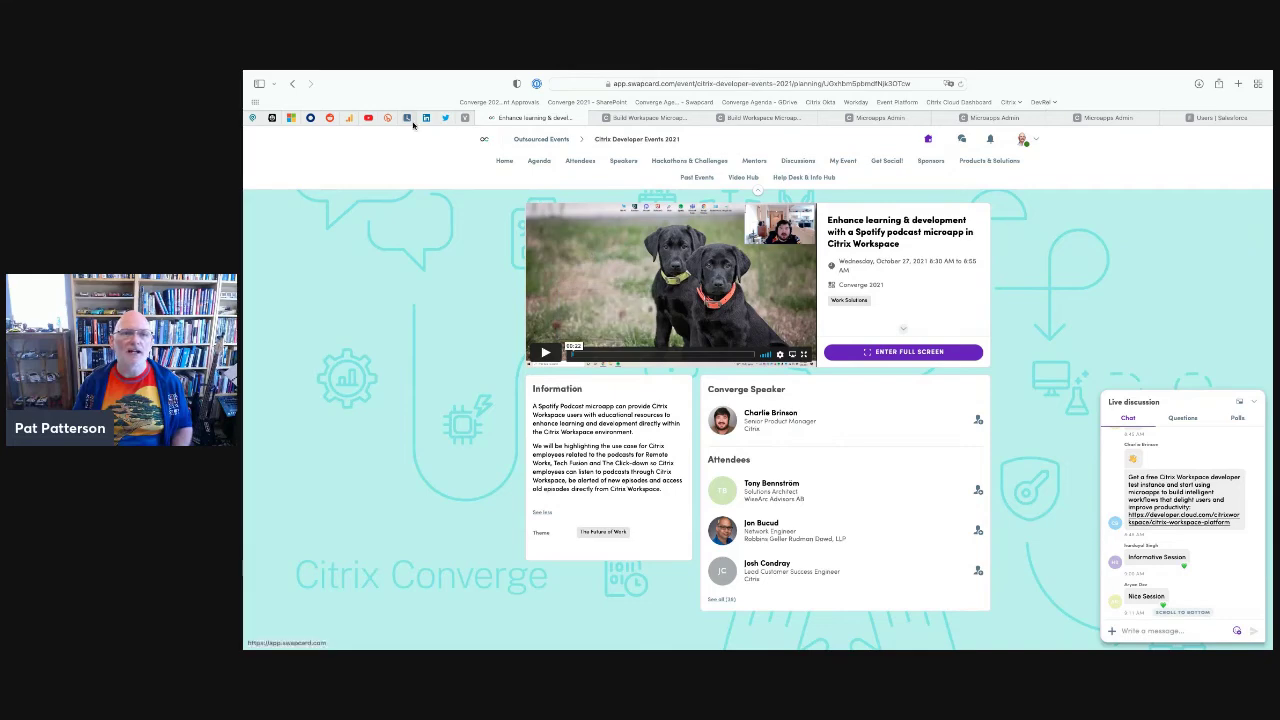
Go back to the Wednesday agenda and open the 10:00 AM session "Building the GroupRoom Microapp"
{"action": "left_click", "coordinate": [292, 84]}
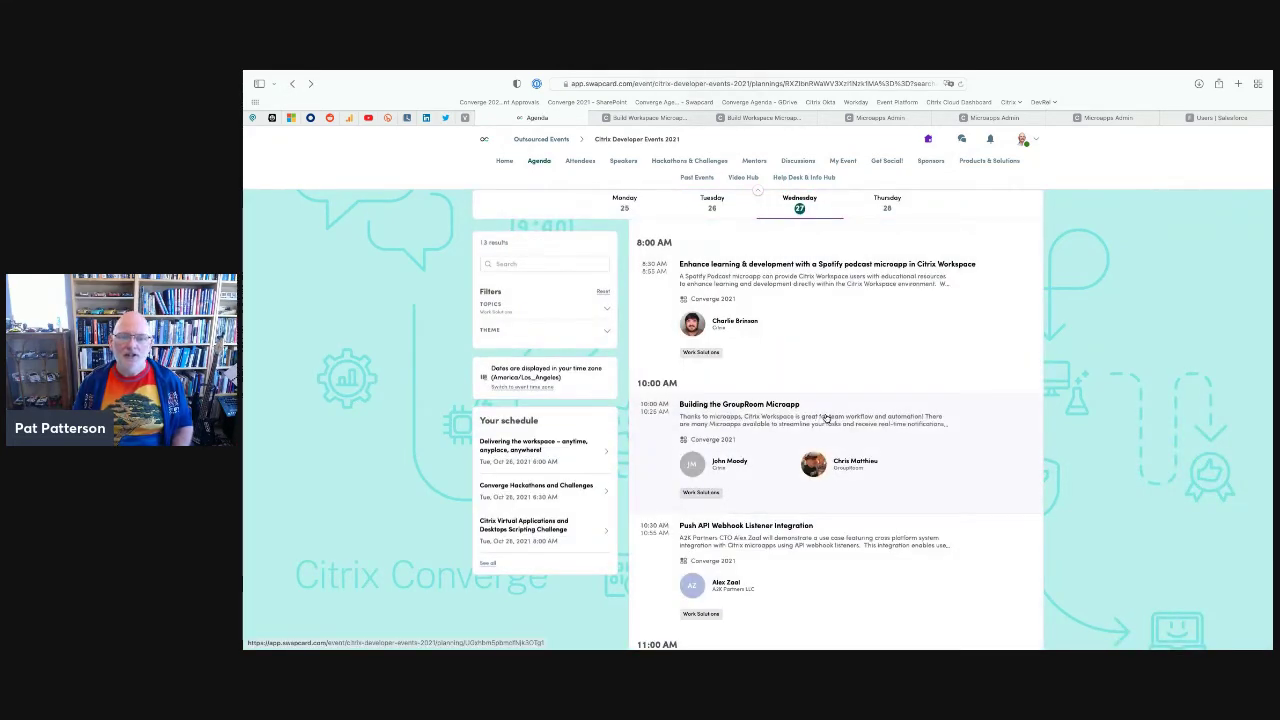
{"action": "scroll", "coordinate": [820, 418], "scroll_direction": "down", "scroll_amount": 2}
{"action": "scroll", "coordinate": [840, 416], "scroll_direction": "down", "scroll_amount": 1}
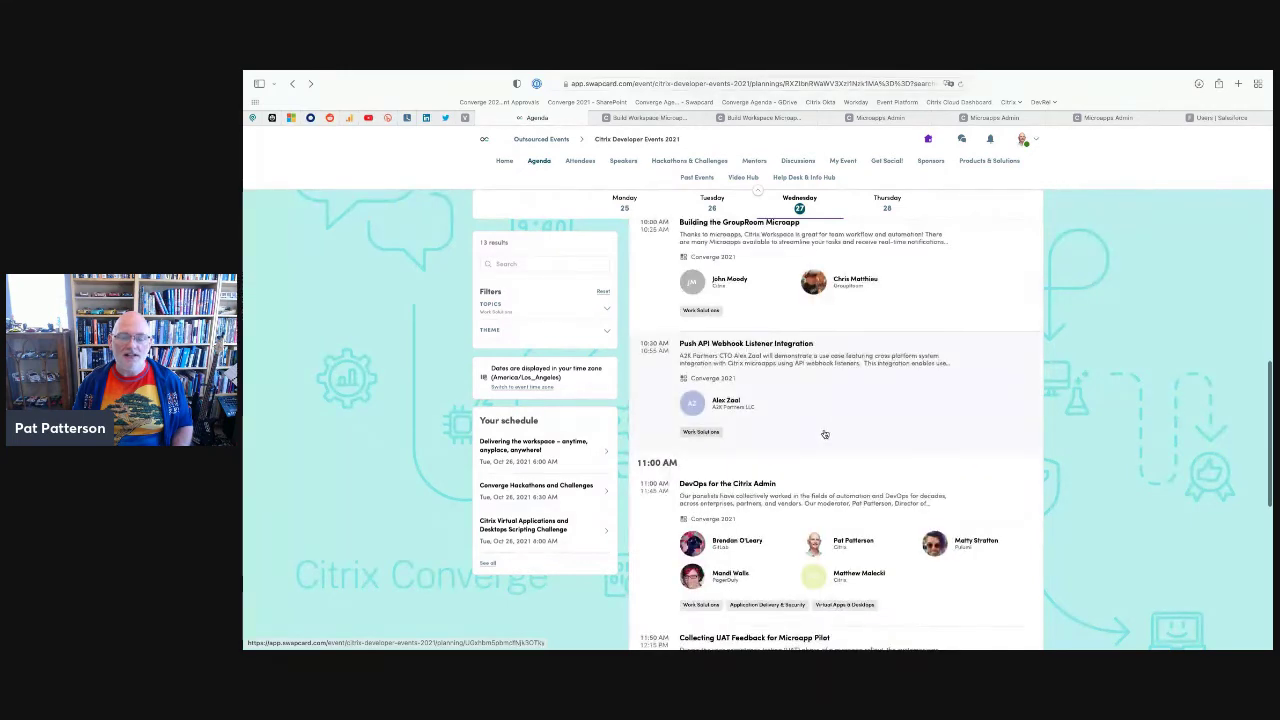
{"action": "scroll", "coordinate": [823, 434], "scroll_direction": "up", "scroll_amount": 1}
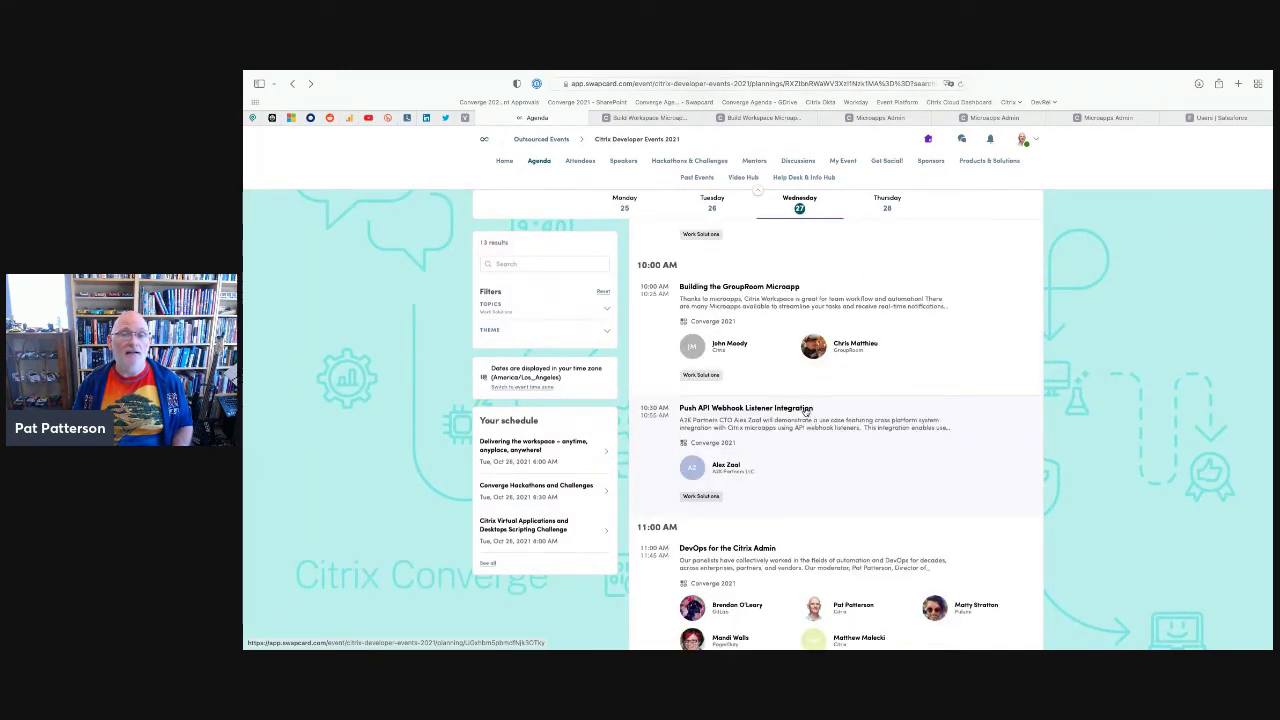
{"action": "left_click", "coordinate": [783, 298]}
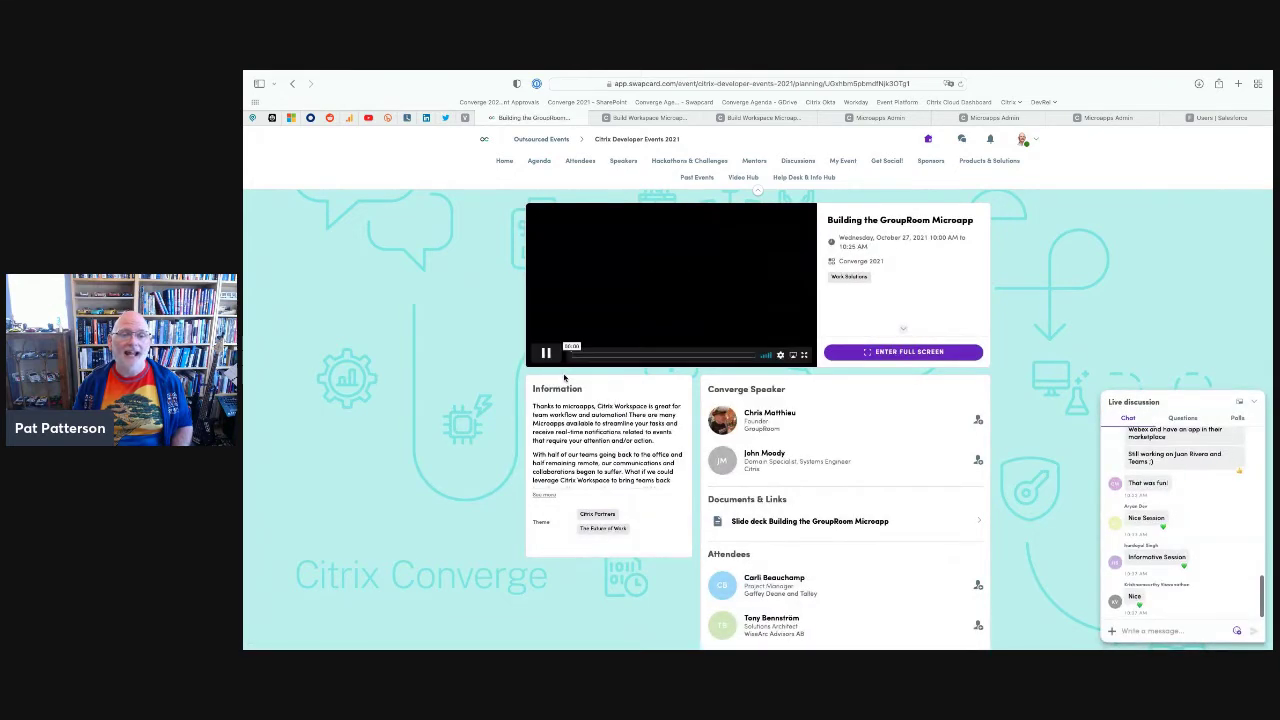
Pause the GroupRoom session's video, expand the full description and skip the video ahead to the Agenda slide
{"action": "left_click", "coordinate": [545, 352]}
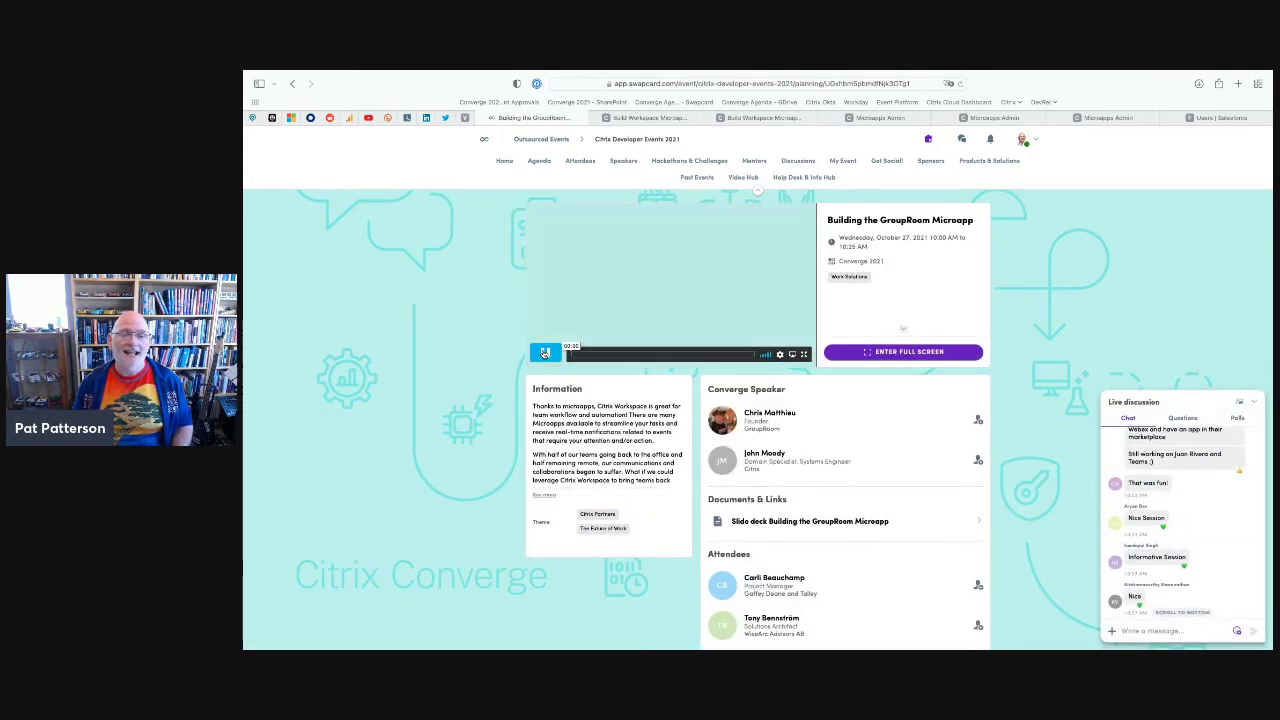
{"action": "left_click", "coordinate": [544, 495]}
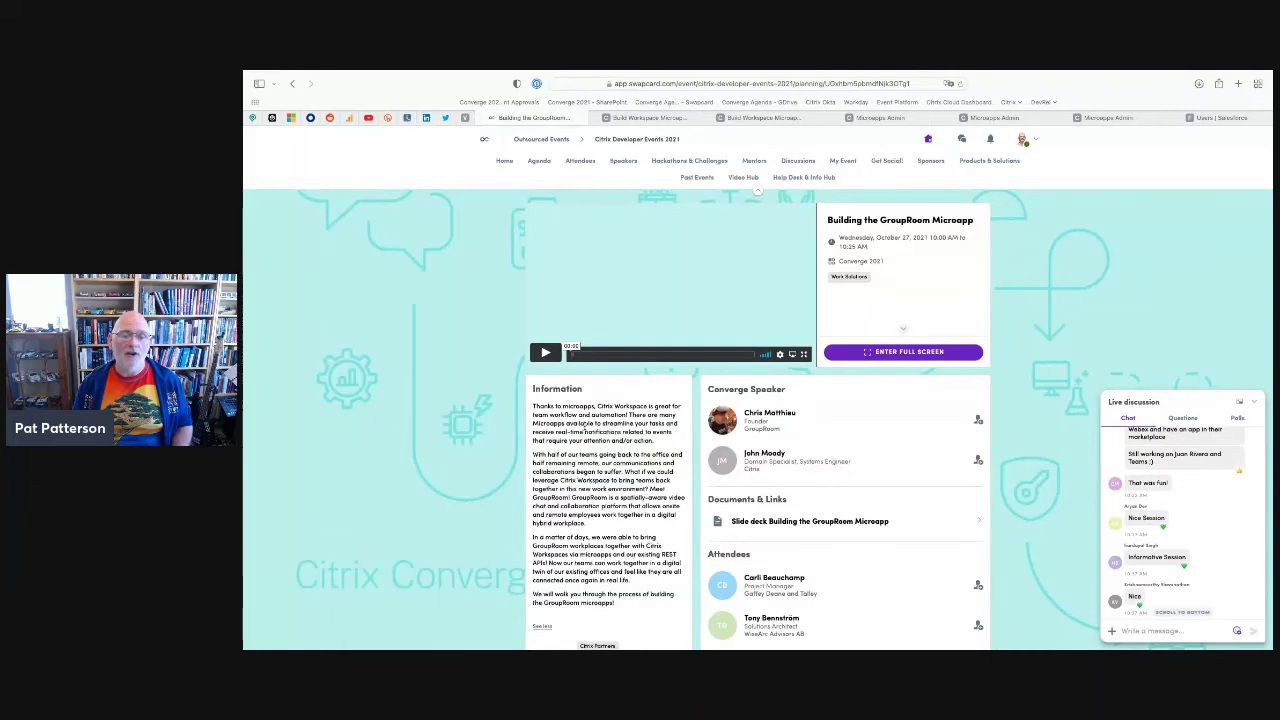
{"action": "left_click", "coordinate": [575, 355]}
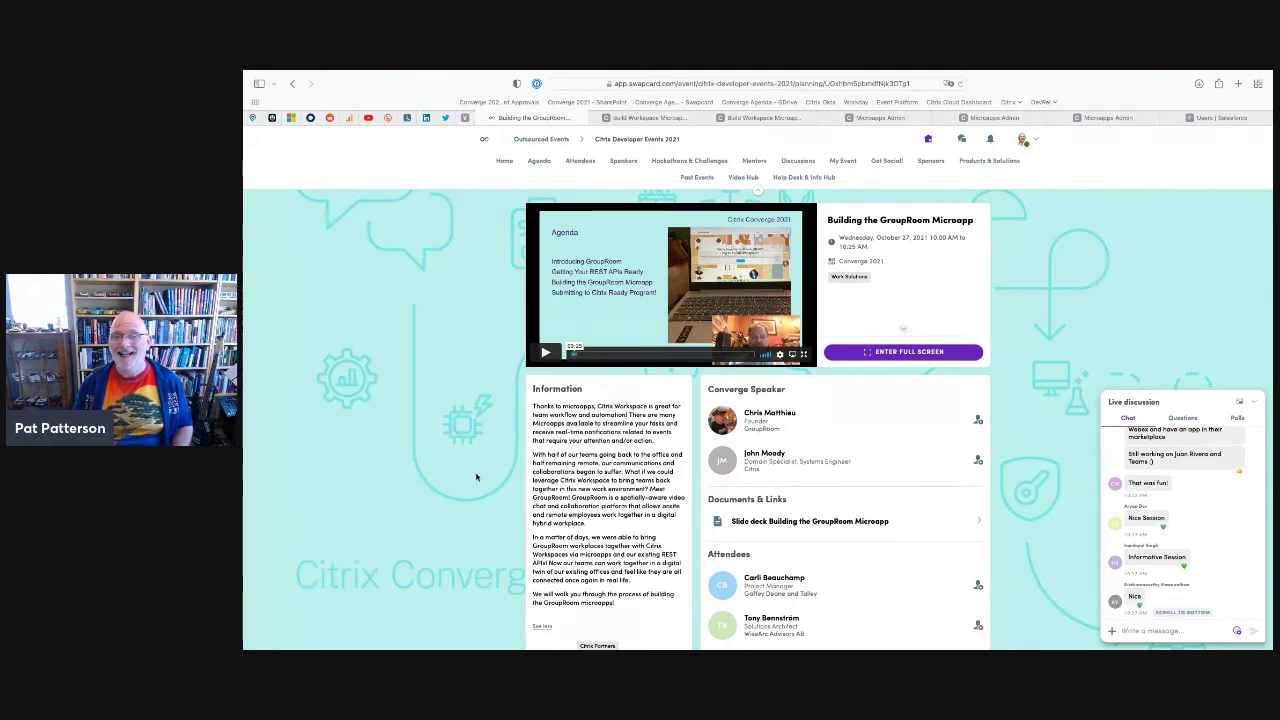
Go back to the Wednesday agenda and open the 10:30 AM session "Push API Webhook Listener Integration"
{"action": "left_click", "coordinate": [292, 83]}
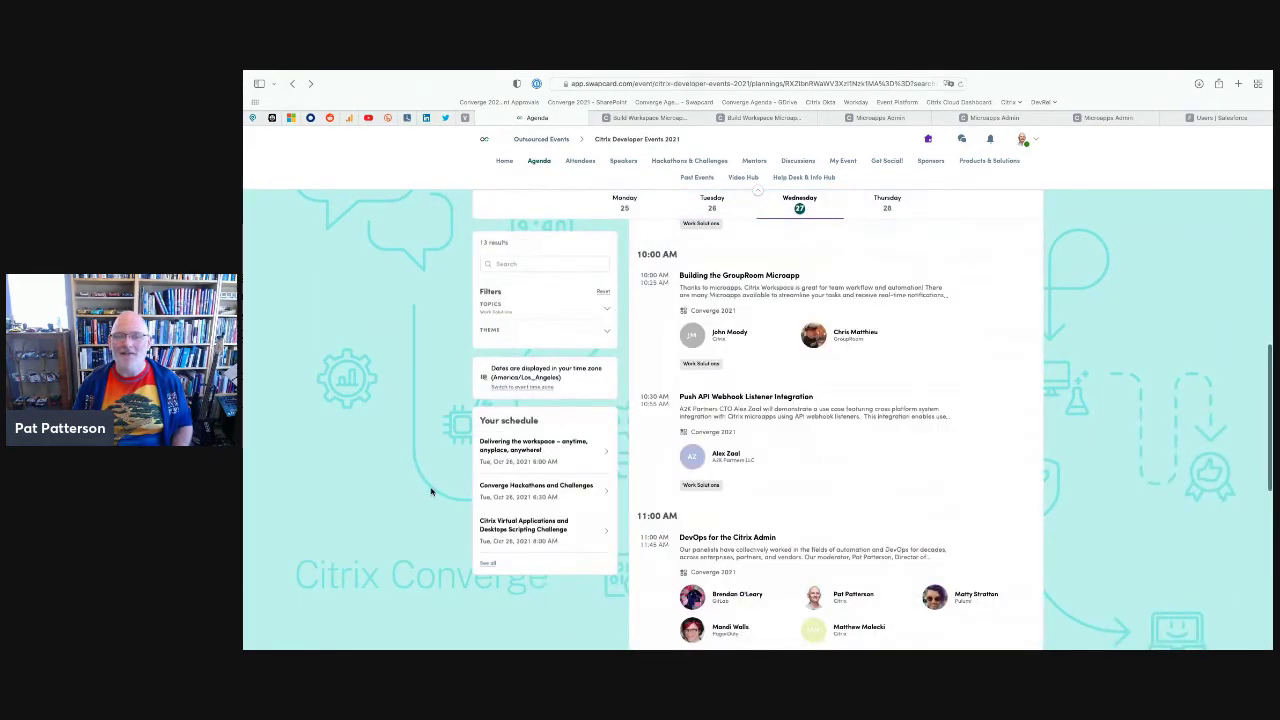
{"action": "scroll", "coordinate": [390, 470], "scroll_direction": "down", "scroll_amount": 2}
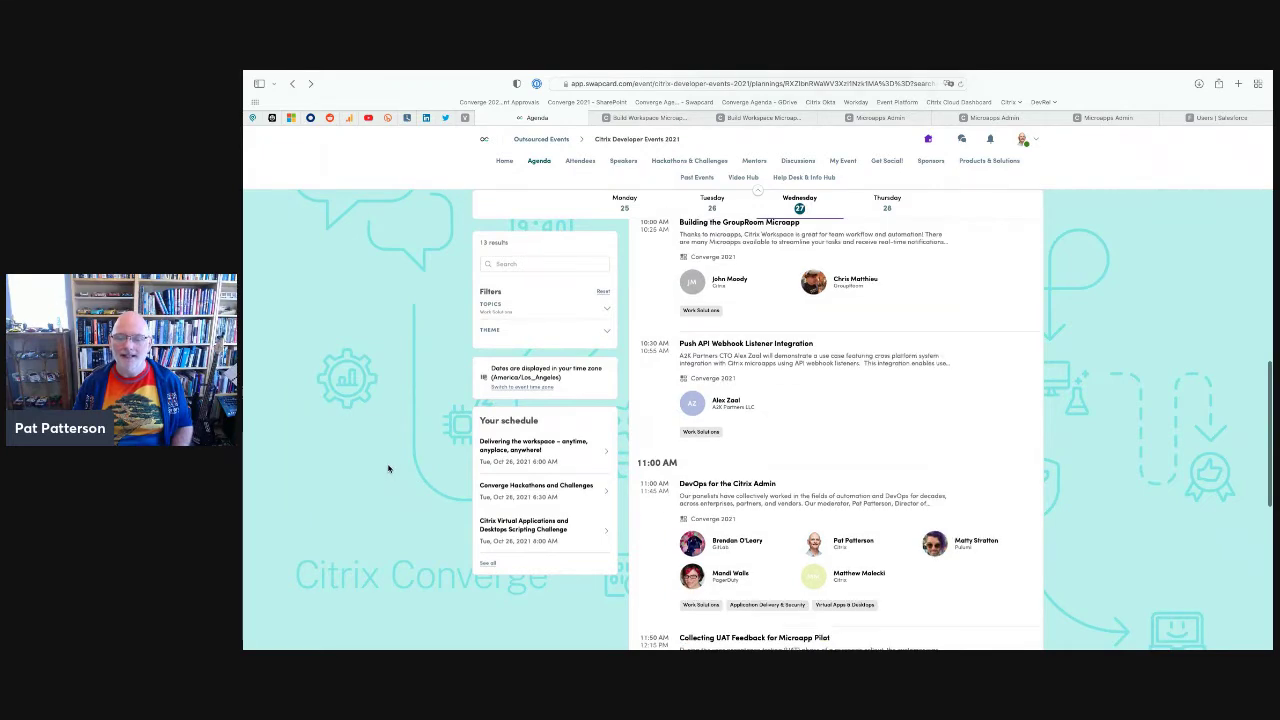
{"action": "scroll", "coordinate": [389, 469], "scroll_direction": "down", "scroll_amount": 1}
{"action": "scroll", "coordinate": [389, 469], "scroll_direction": "down", "scroll_amount": 1}
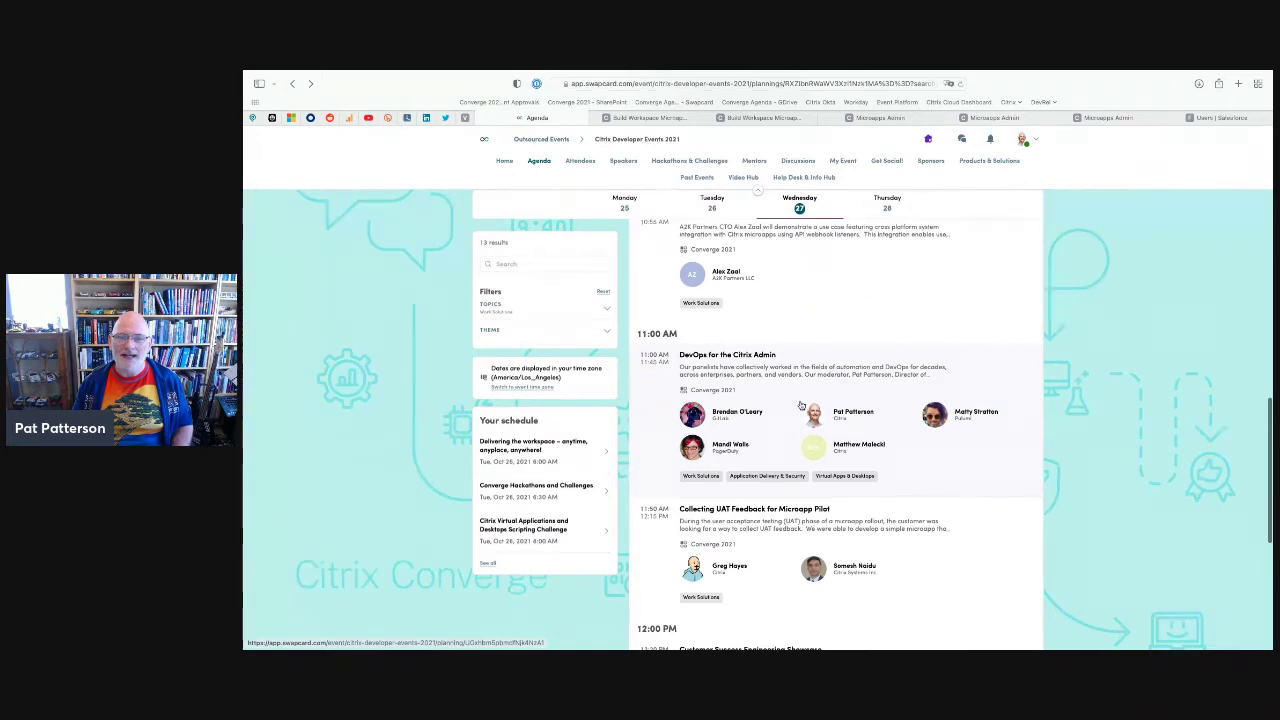
{"action": "scroll", "coordinate": [840, 395], "scroll_direction": "up", "scroll_amount": 1}
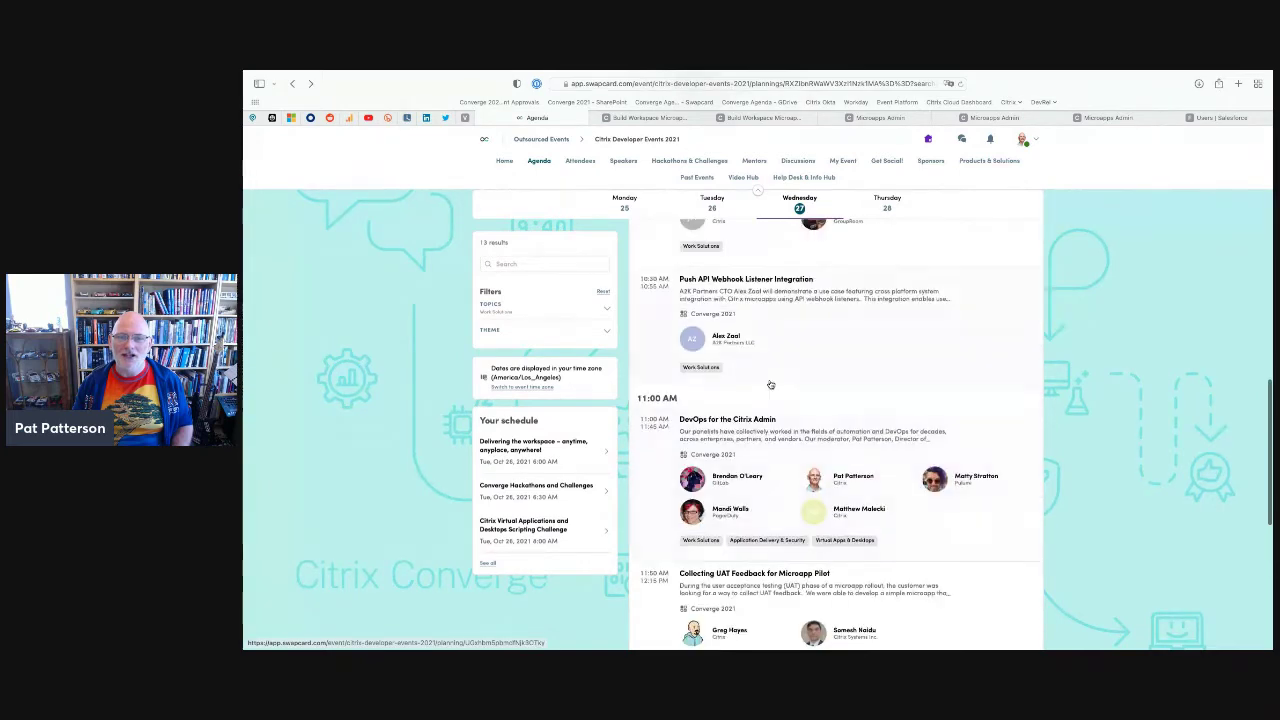
{"action": "left_click", "coordinate": [774, 295]}
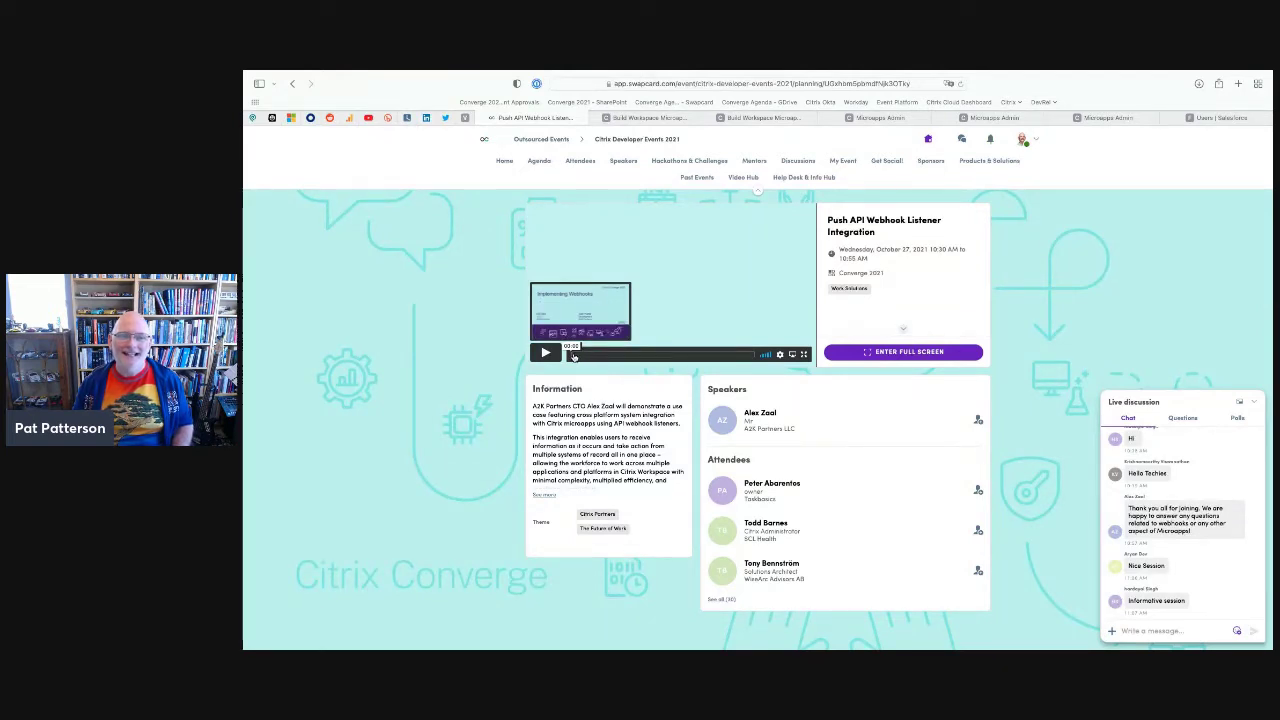
Expand the webhook session's full description and skip its video ahead to the "Implementing Webhooks" title slide
{"action": "left_click", "coordinate": [546, 495]}
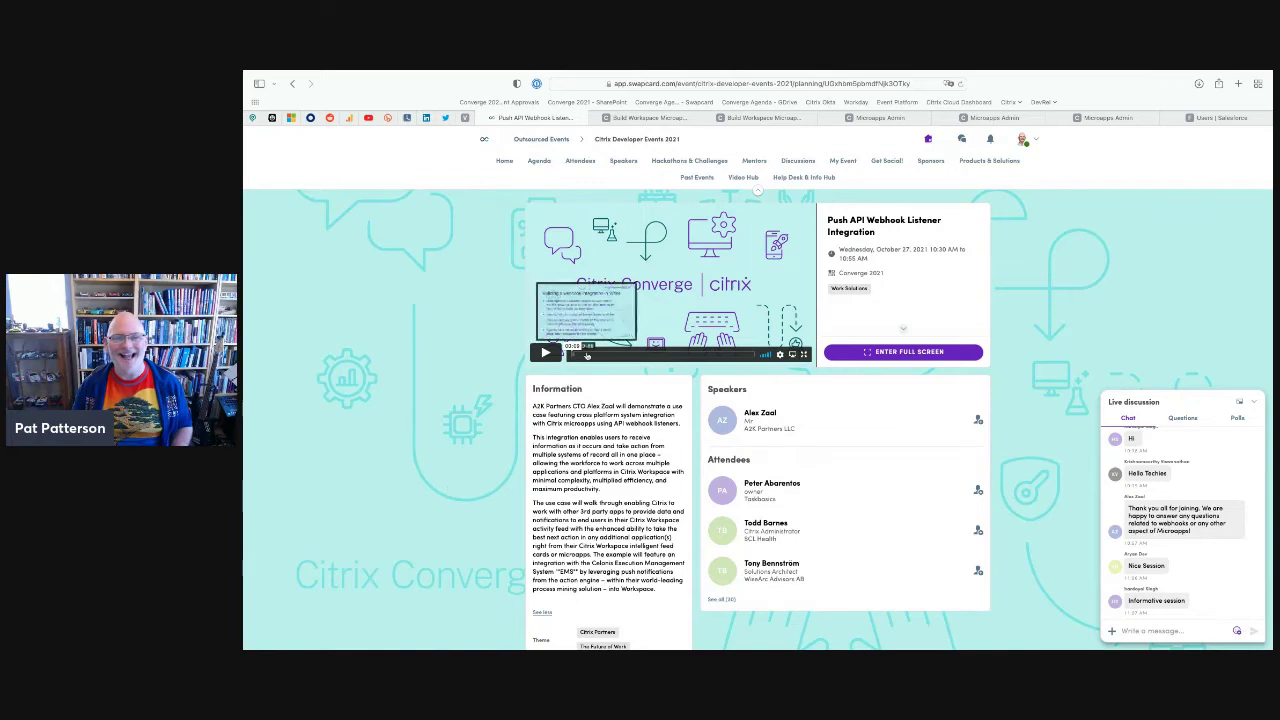
{"action": "left_click", "coordinate": [575, 355]}
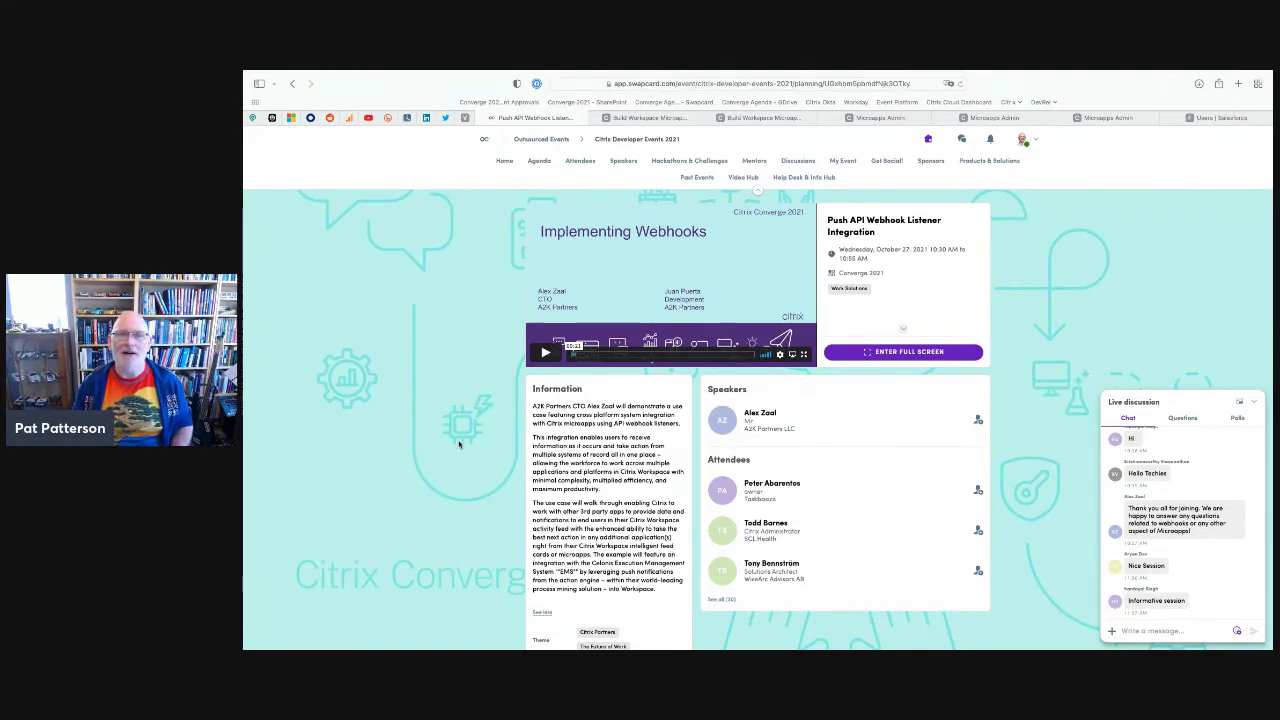
Return to the agenda, switch it to Monday 25, open "Terraform Workshop - On Demand" and play its video
{"action": "left_click", "coordinate": [292, 83]}
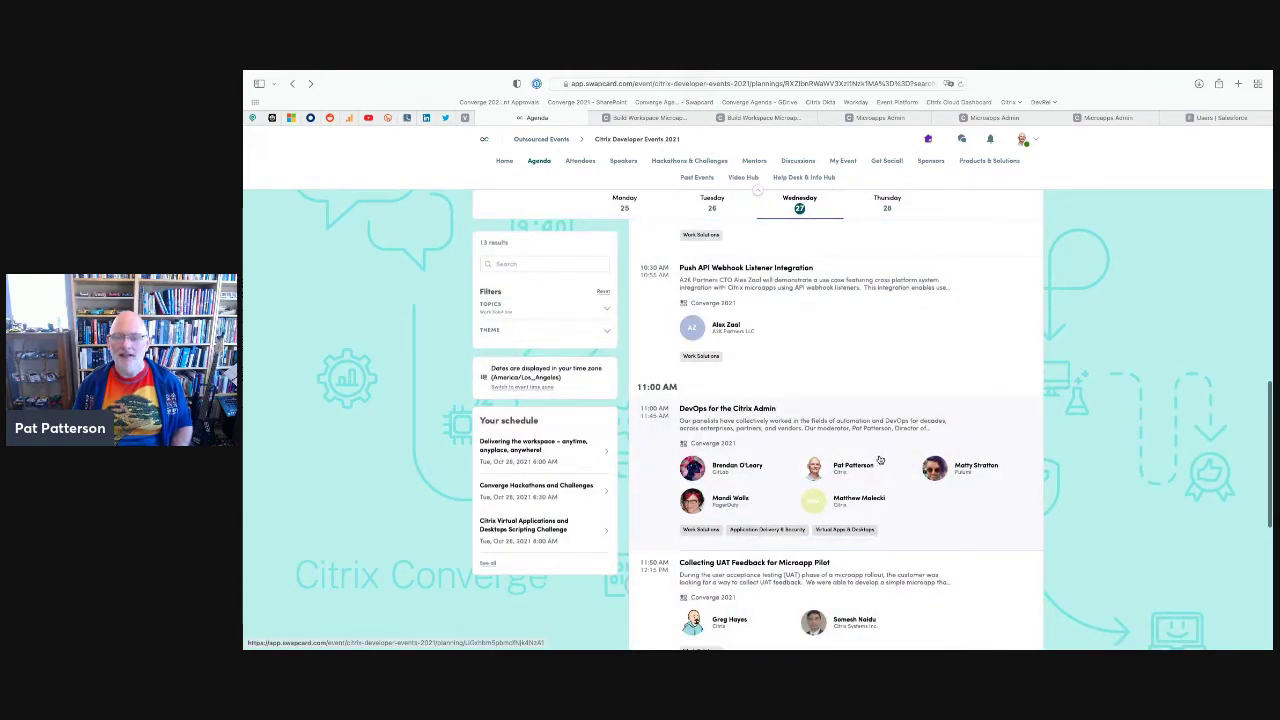
{"action": "scroll", "coordinate": [880, 459], "scroll_direction": "down", "scroll_amount": 1}
{"action": "scroll", "coordinate": [895, 465], "scroll_direction": "up", "scroll_amount": 1}
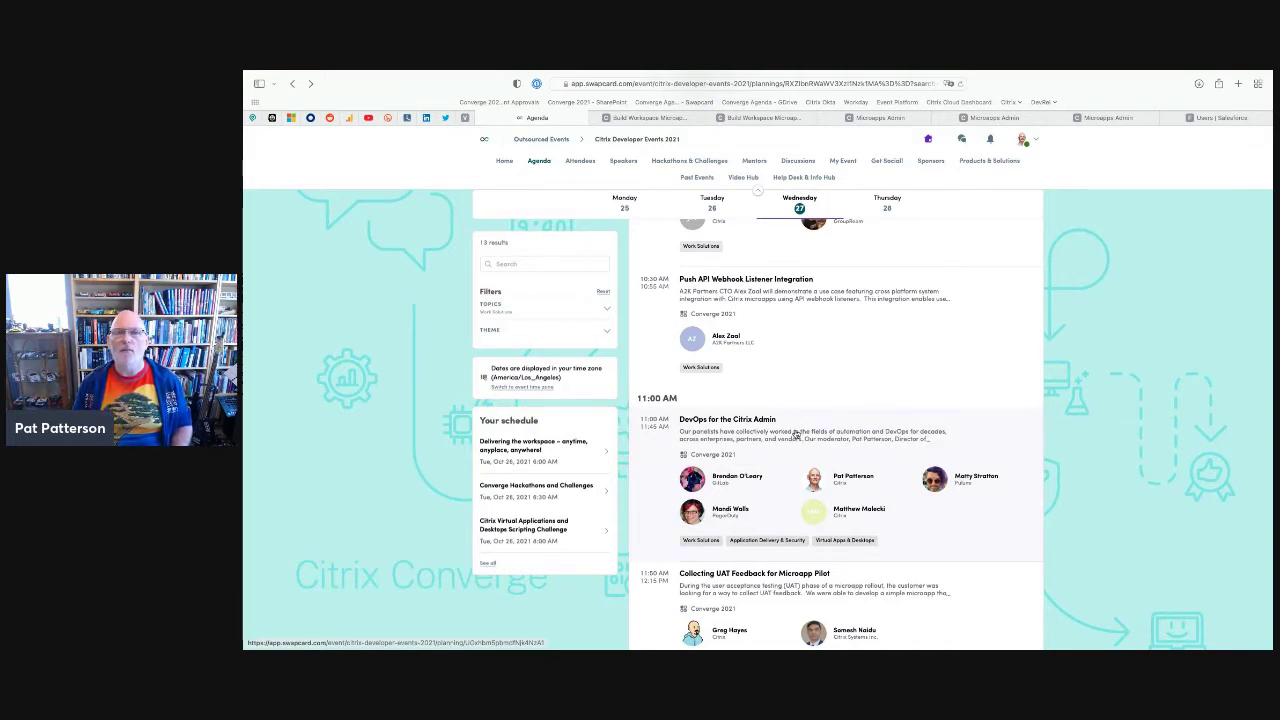
{"action": "left_click", "coordinate": [625, 204]}
{"action": "scroll", "coordinate": [930, 439], "scroll_direction": "down", "scroll_amount": 4}
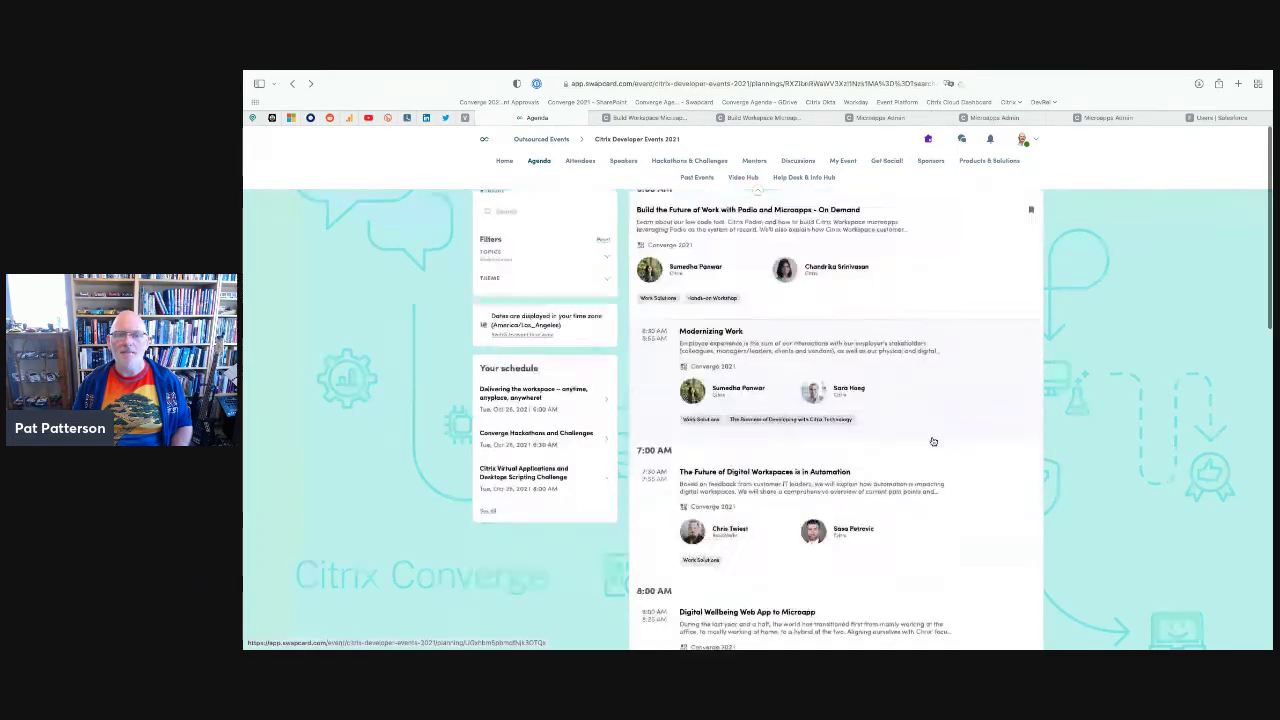
{"action": "scroll", "coordinate": [920, 432], "scroll_direction": "down", "scroll_amount": 1}
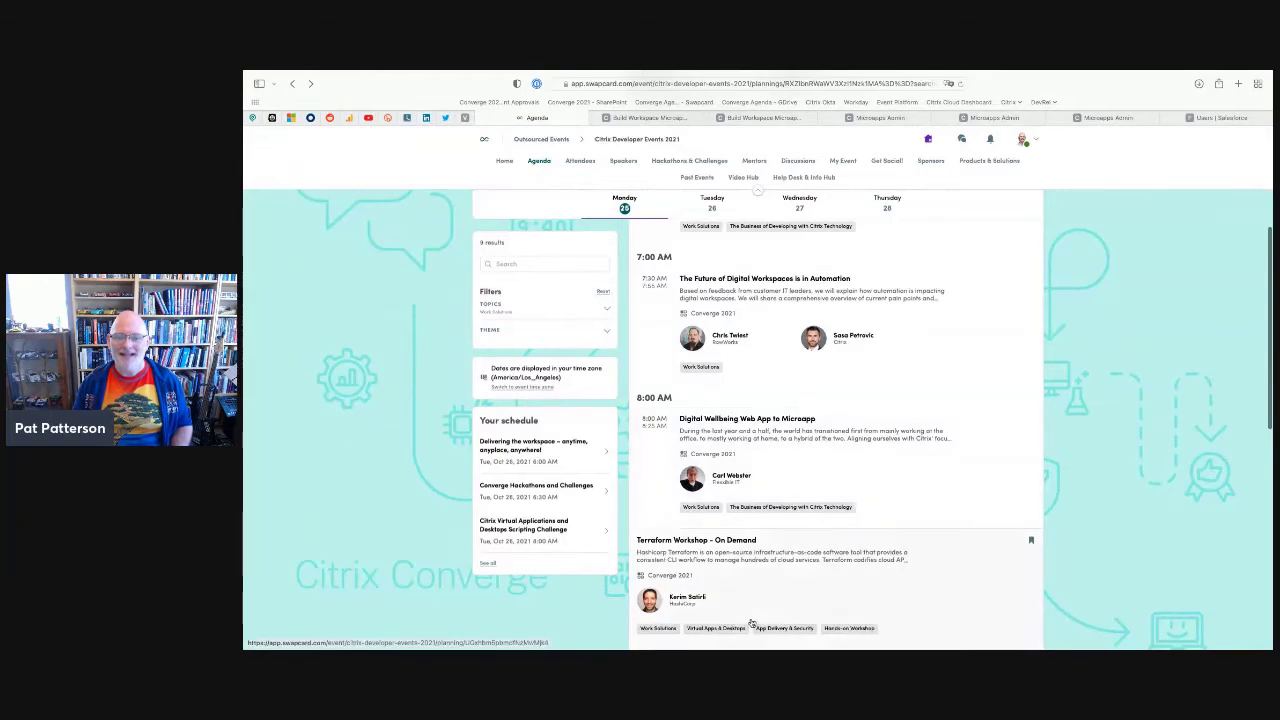
{"action": "scroll", "coordinate": [751, 598], "scroll_direction": "down", "scroll_amount": 1}
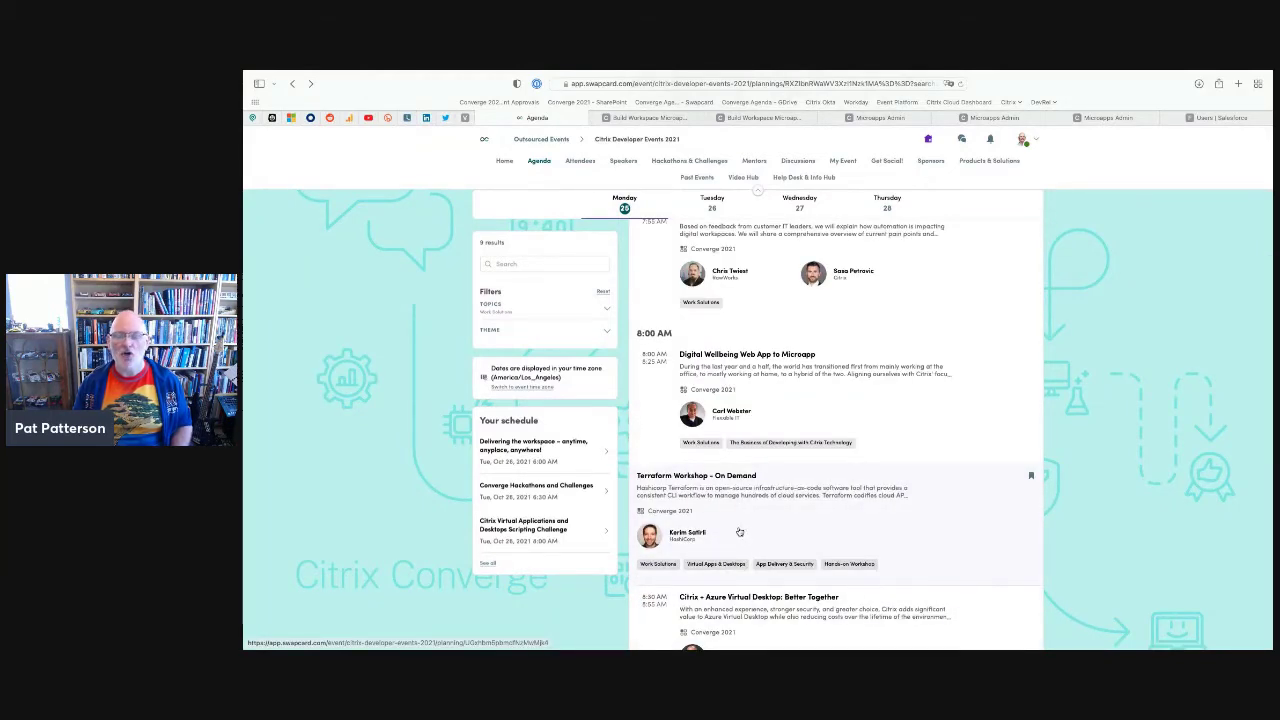
{"action": "left_click", "coordinate": [740, 520]}
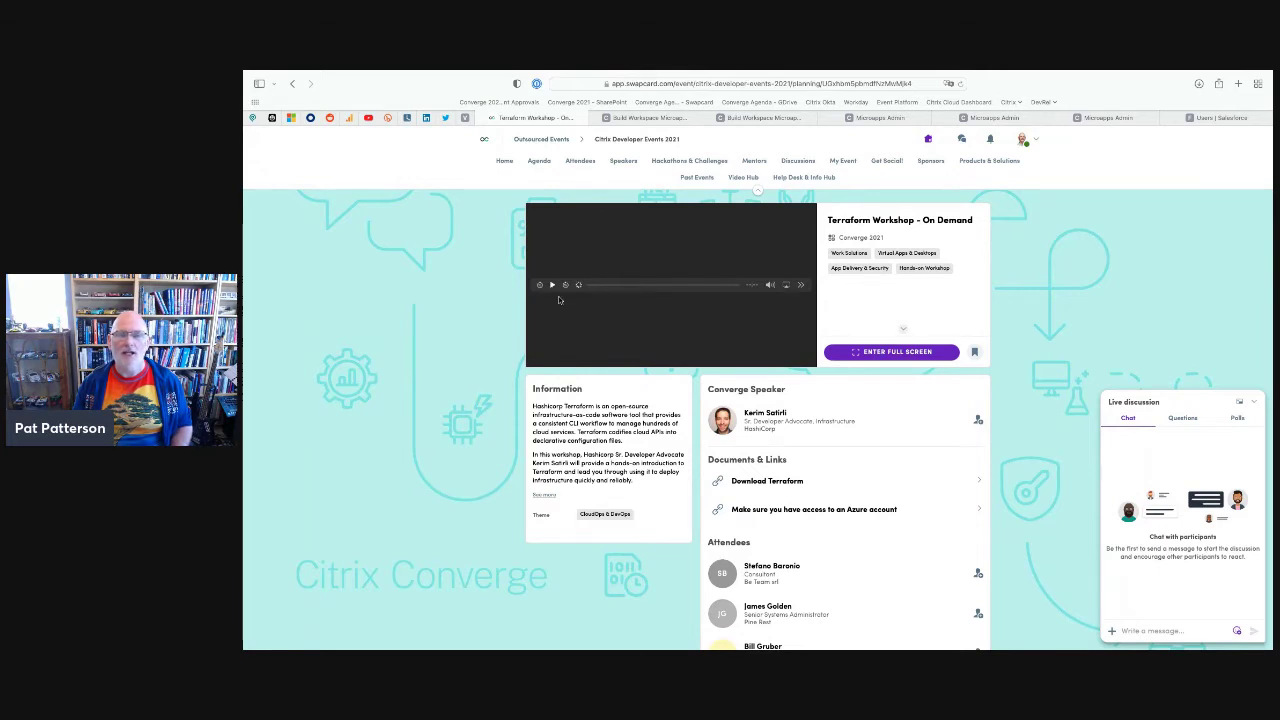
{"action": "left_click", "coordinate": [552, 285]}
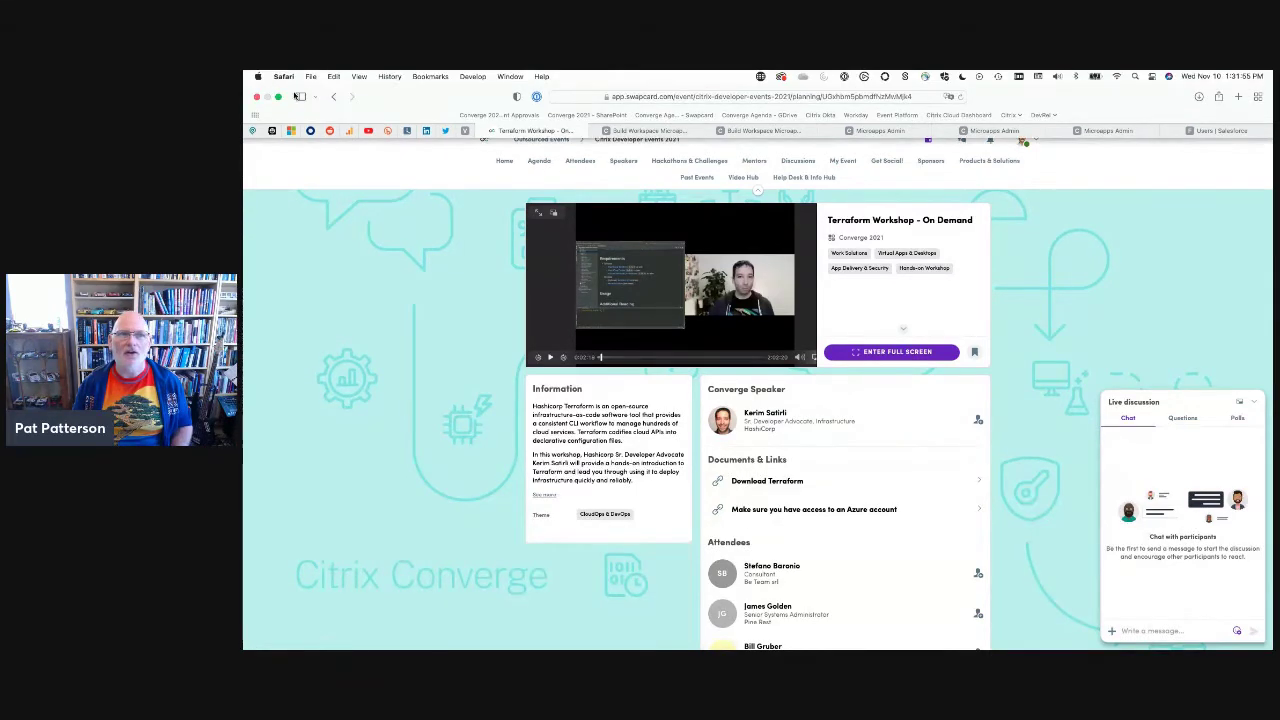
Stop the Terraform workshop's video, return to the event agenda and dismiss the floating video player
{"action": "left_click", "coordinate": [292, 84]}
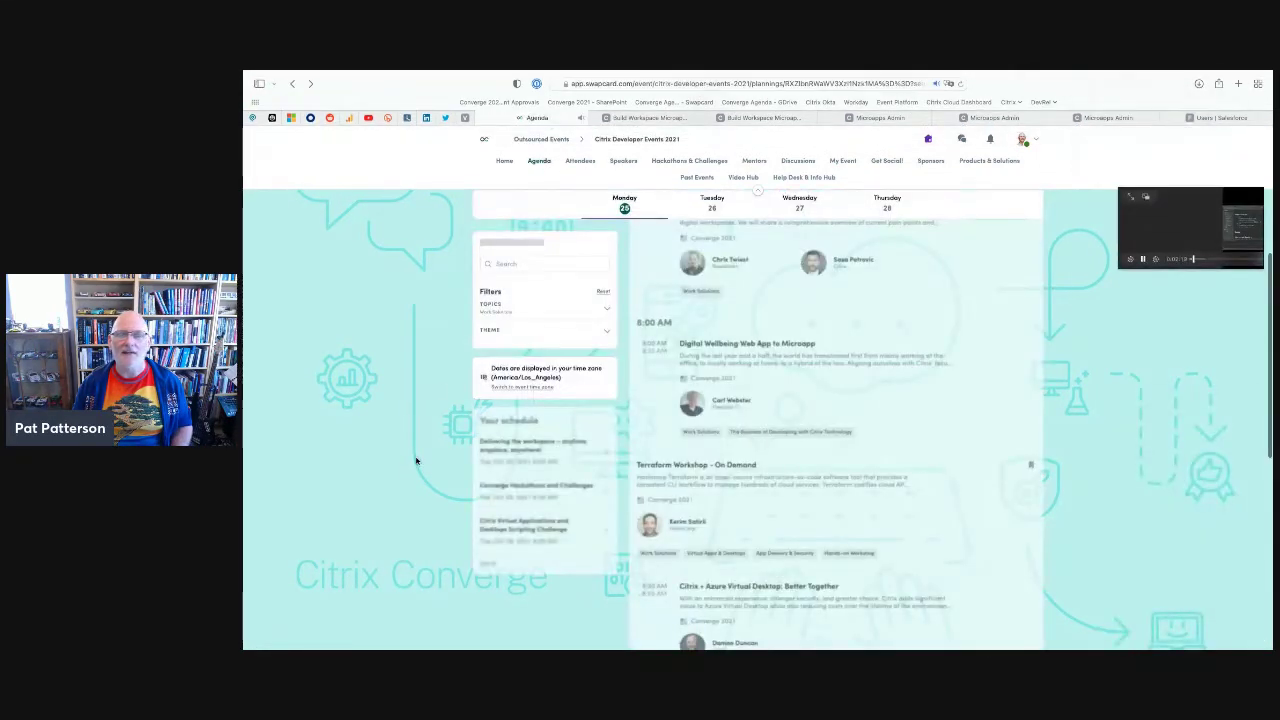
{"action": "left_click", "coordinate": [1140, 268]}
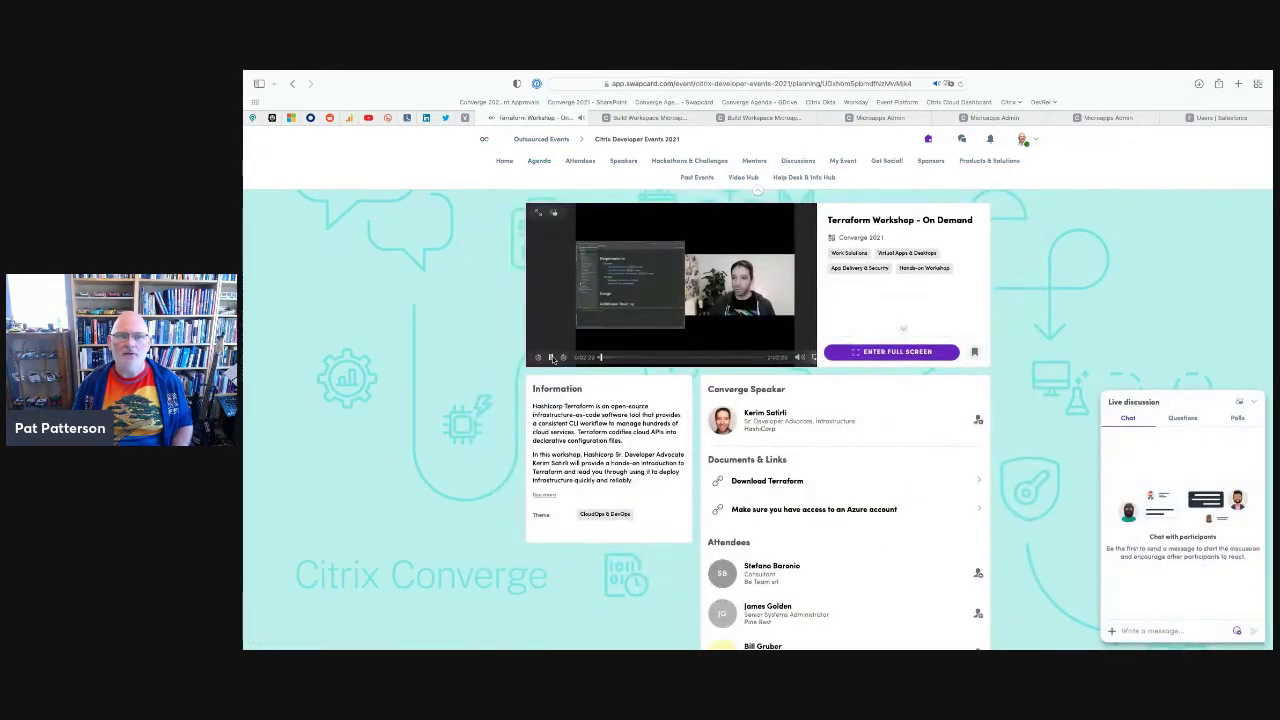
{"action": "left_click", "coordinate": [551, 357]}
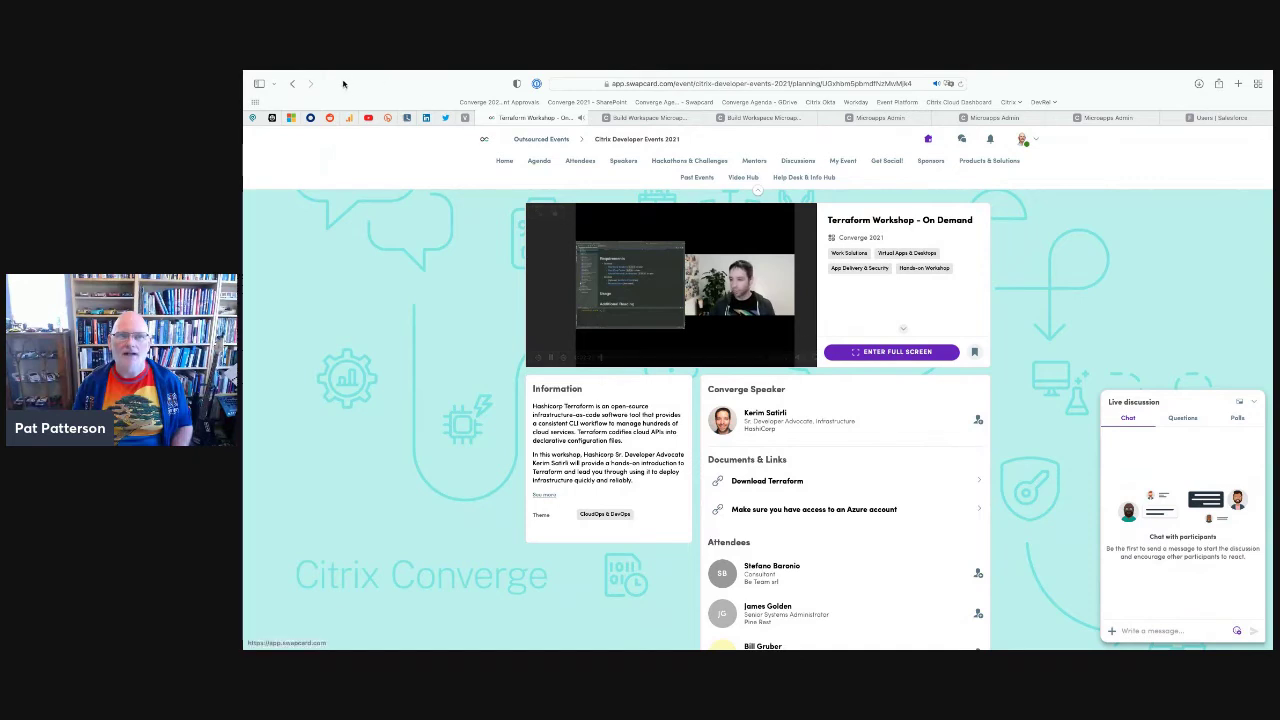
{"action": "left_click", "coordinate": [292, 83]}
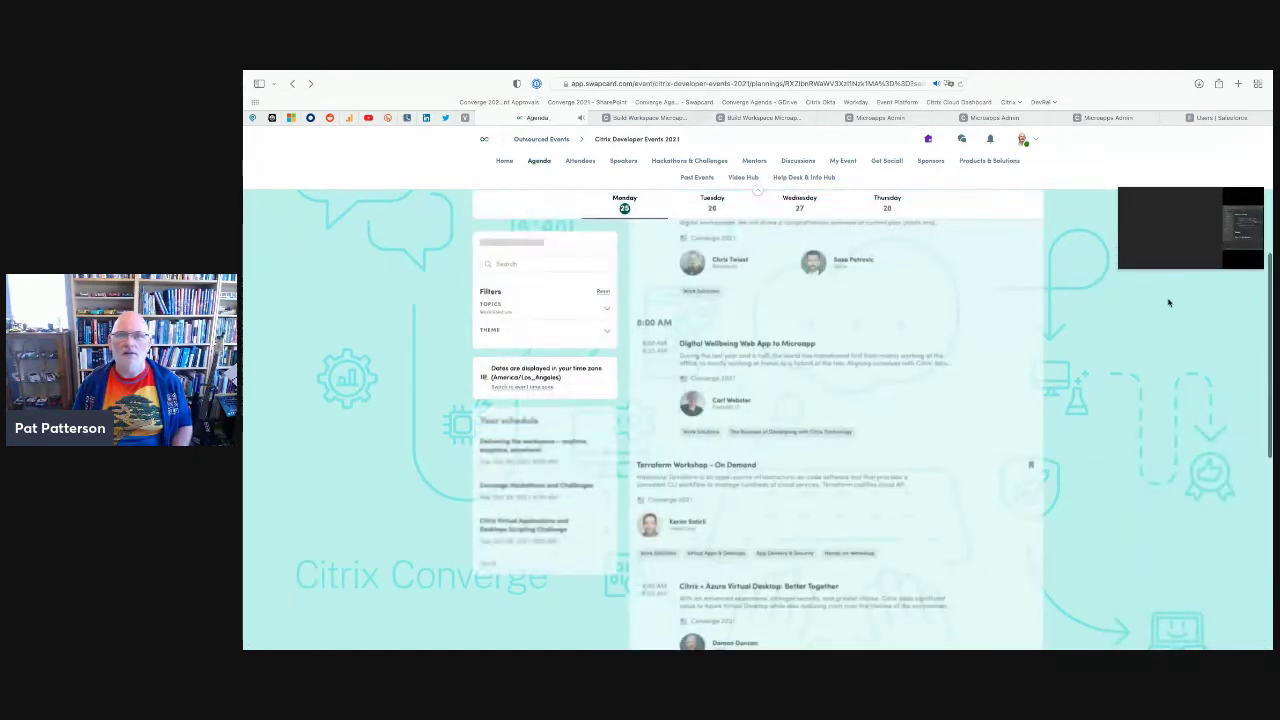
{"action": "mouse_move", "coordinate": [1152, 261]}
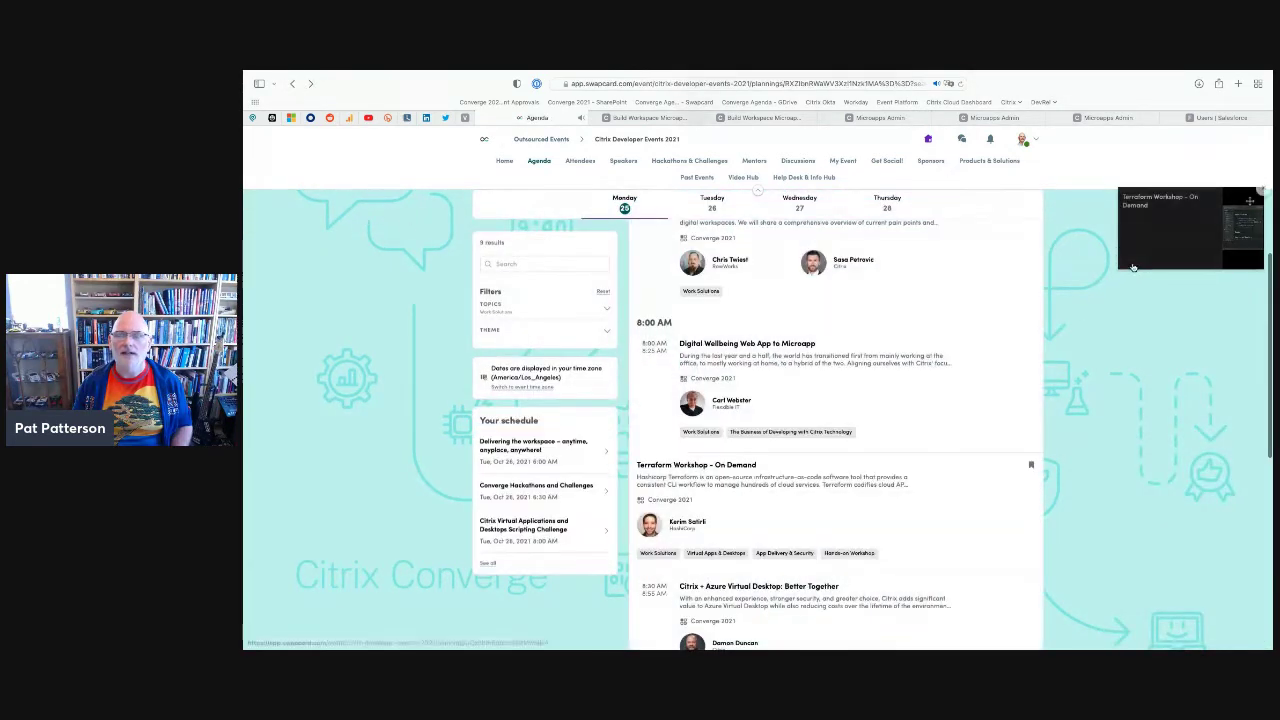
{"action": "left_click", "coordinate": [1191, 223]}
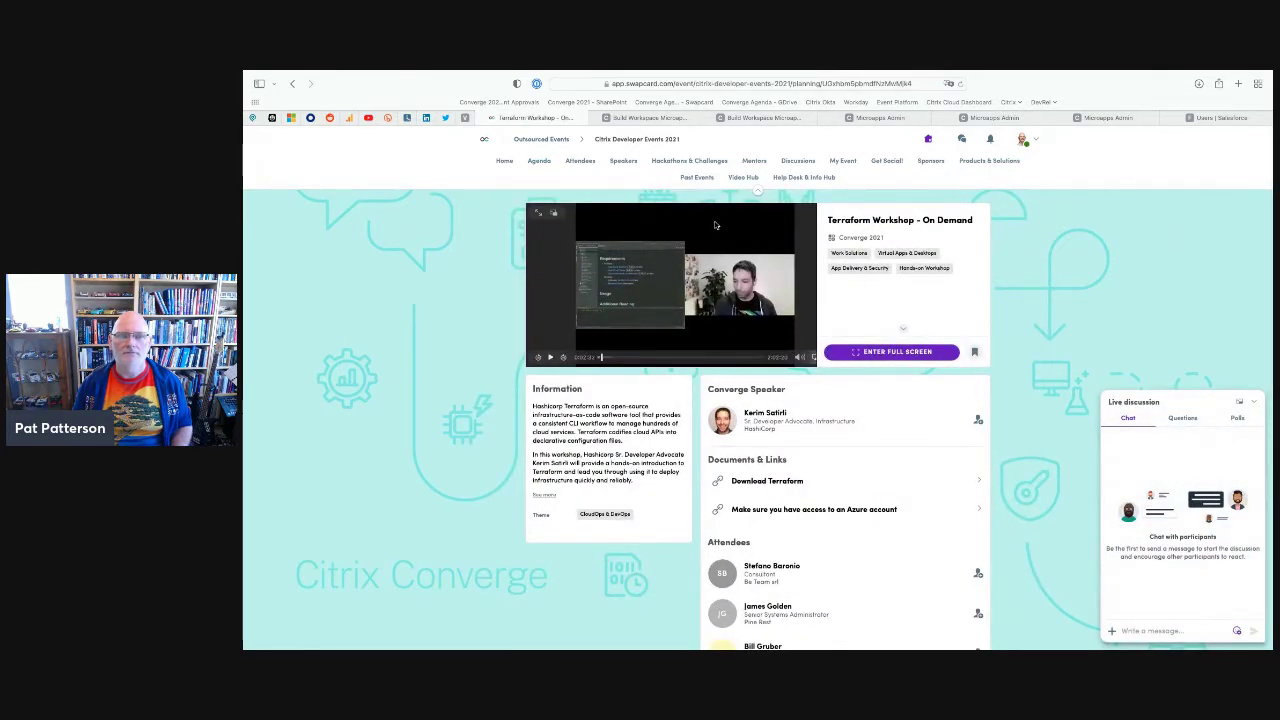
{"action": "left_click", "coordinate": [539, 161]}
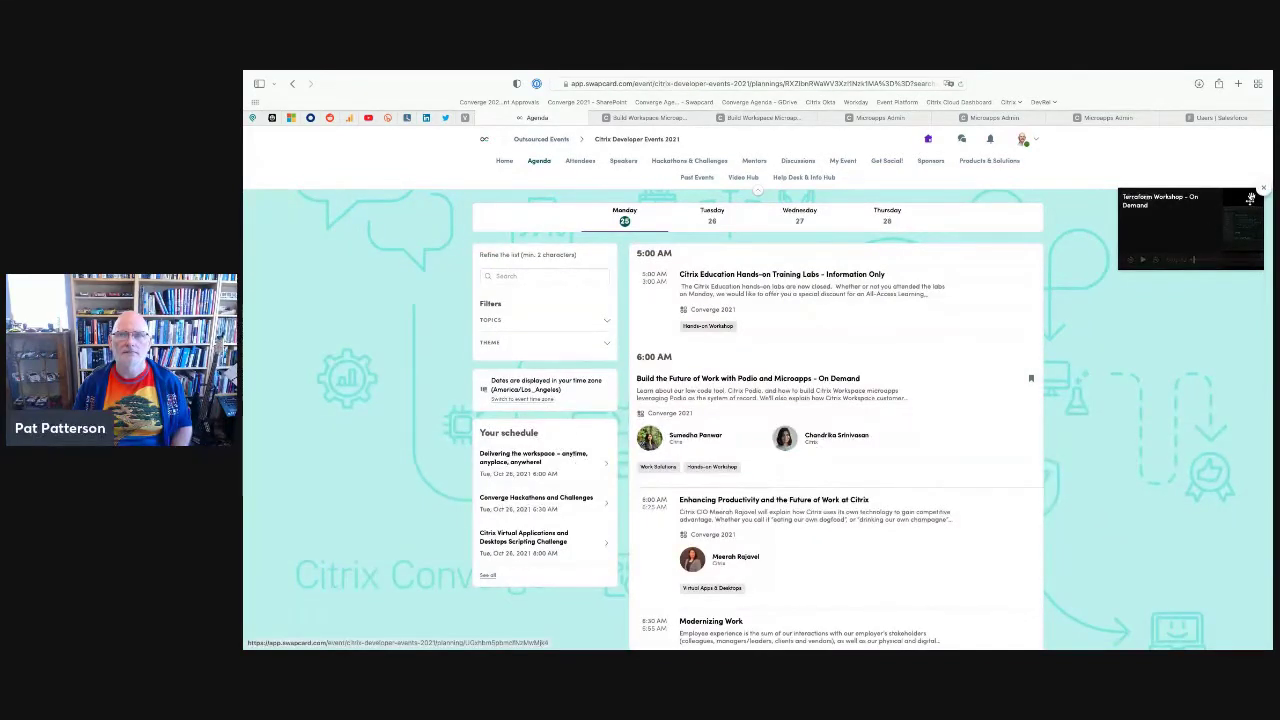
{"action": "left_click", "coordinate": [1251, 196]}
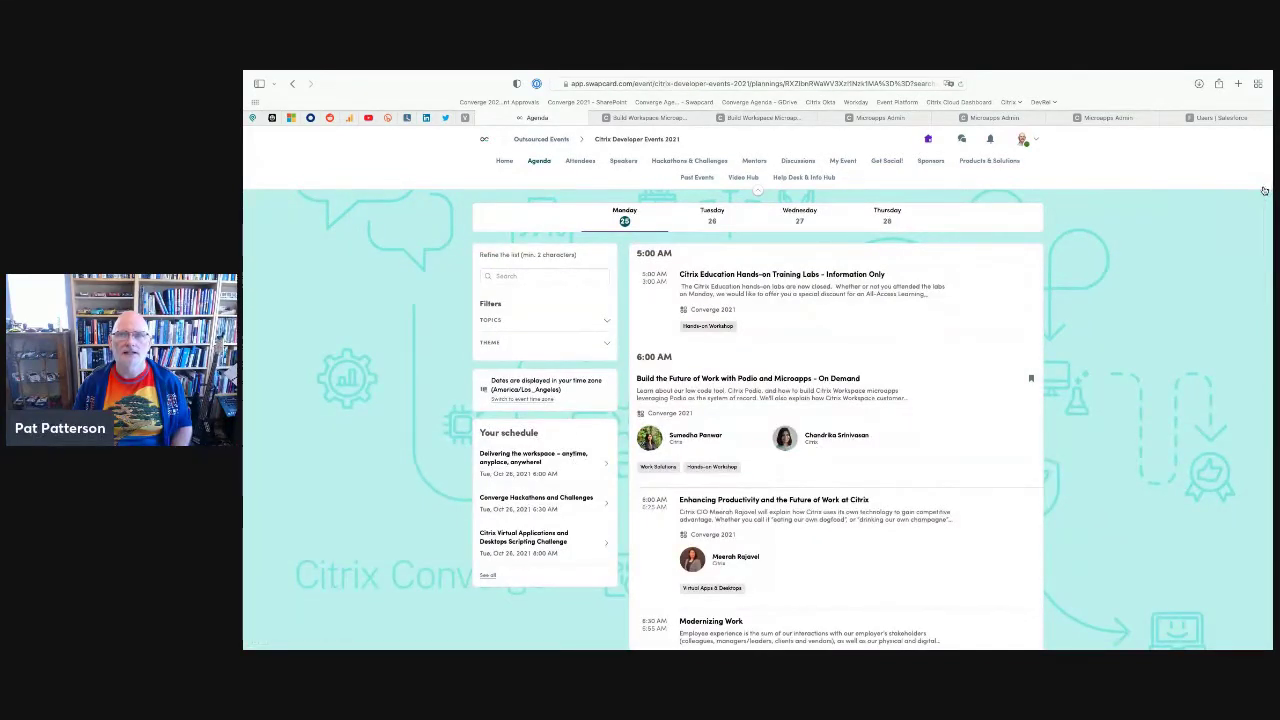
Filter the agenda by the Work Solutions topic and look through the Wednesday 27 sessions
{"action": "left_click", "coordinate": [607, 321]}
{"action": "left_click", "coordinate": [484, 416]}
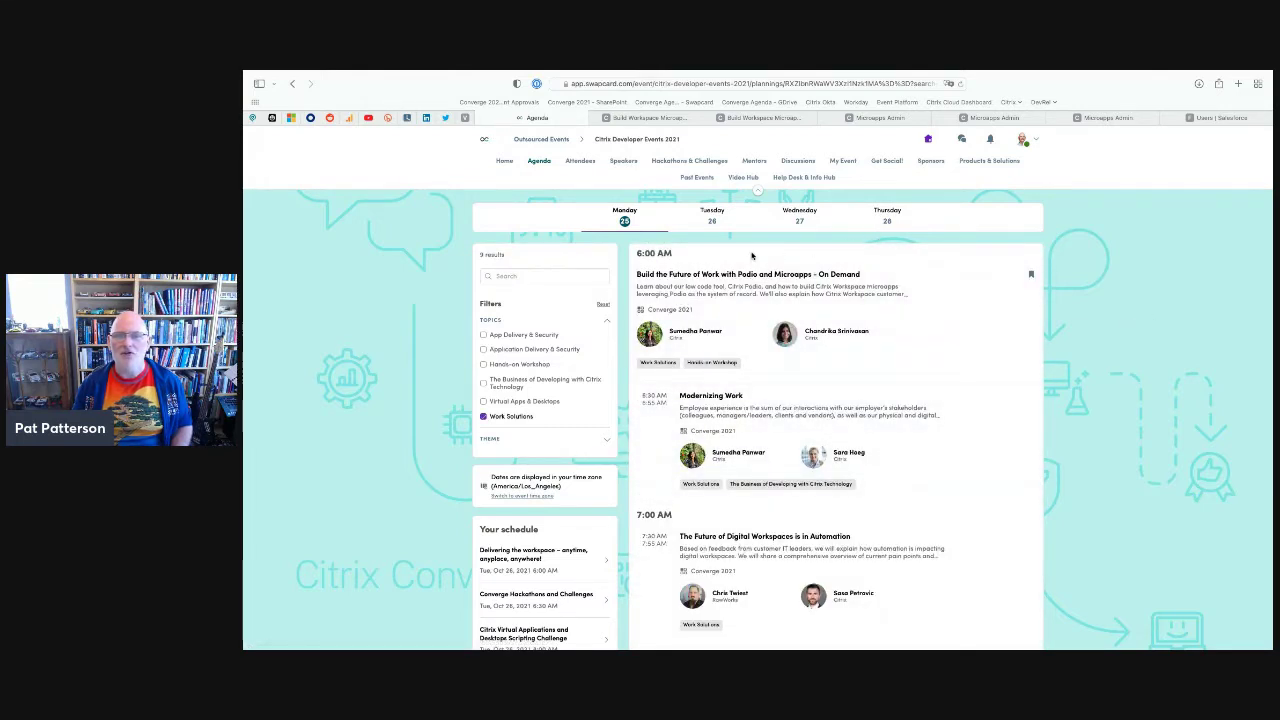
{"action": "left_click", "coordinate": [790, 222]}
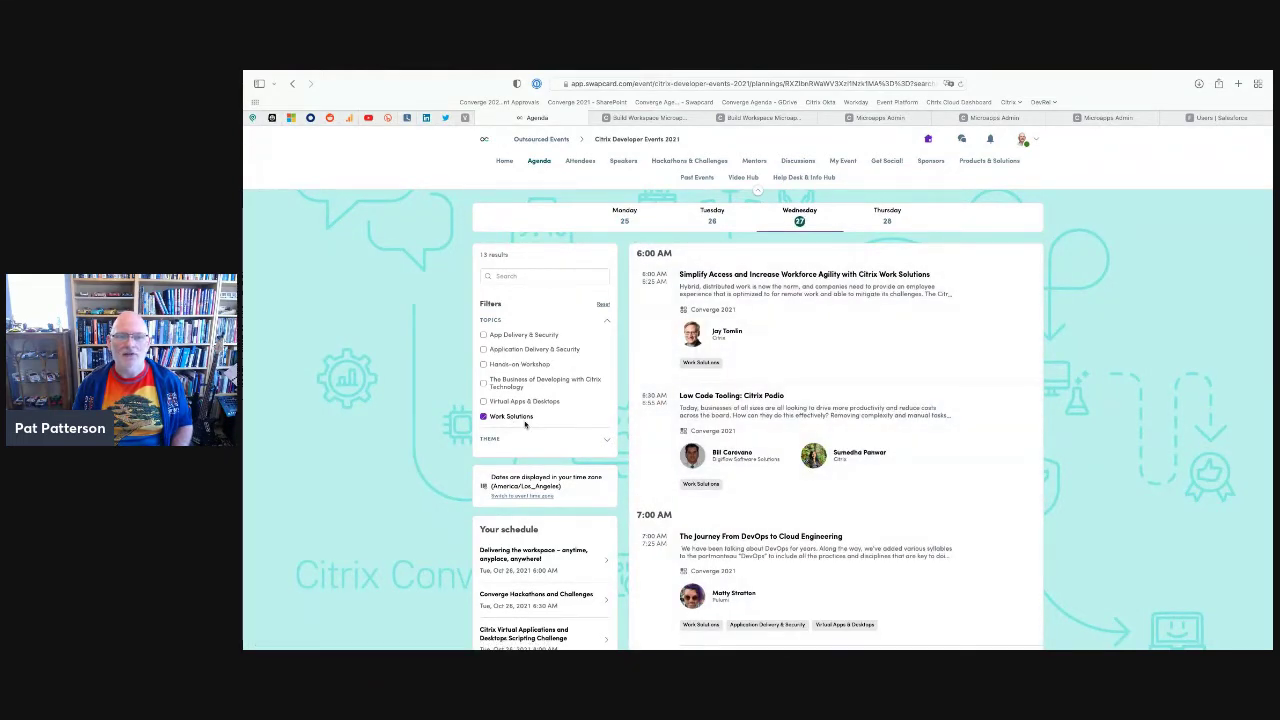
{"action": "scroll", "coordinate": [835, 447], "scroll_direction": "down", "scroll_amount": 10}
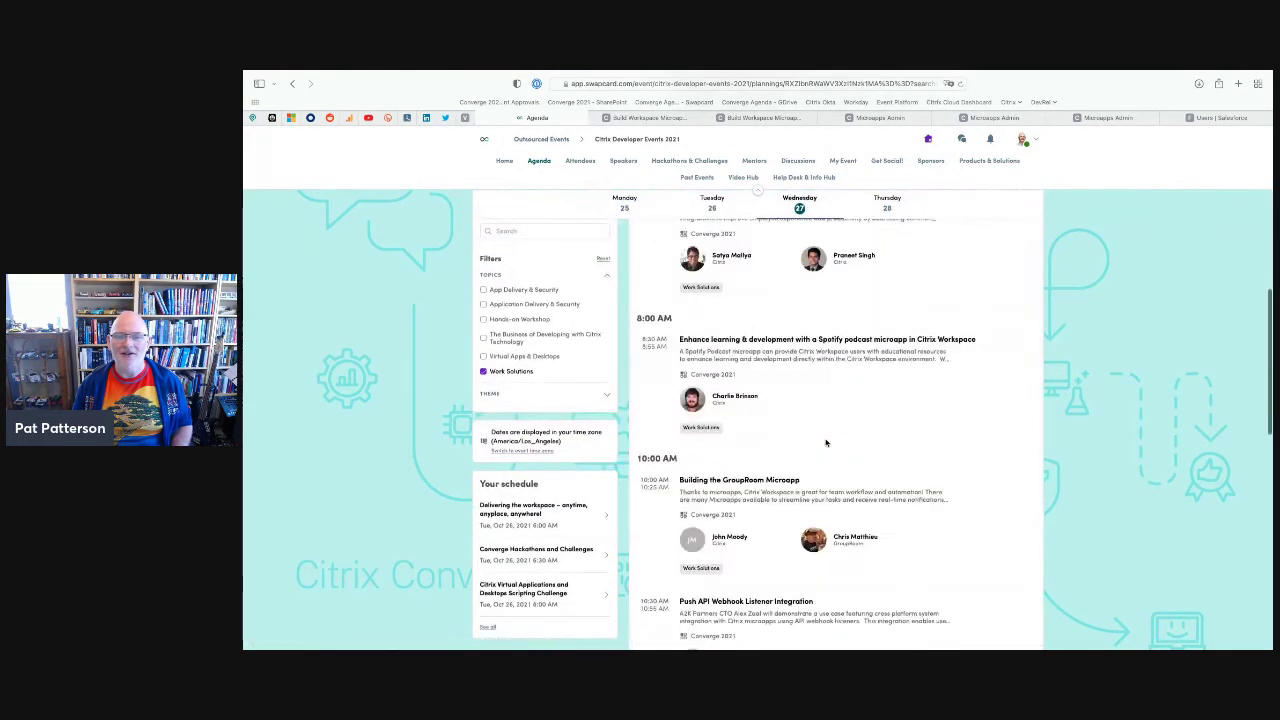
{"action": "scroll", "coordinate": [826, 443], "scroll_direction": "down", "scroll_amount": 5}
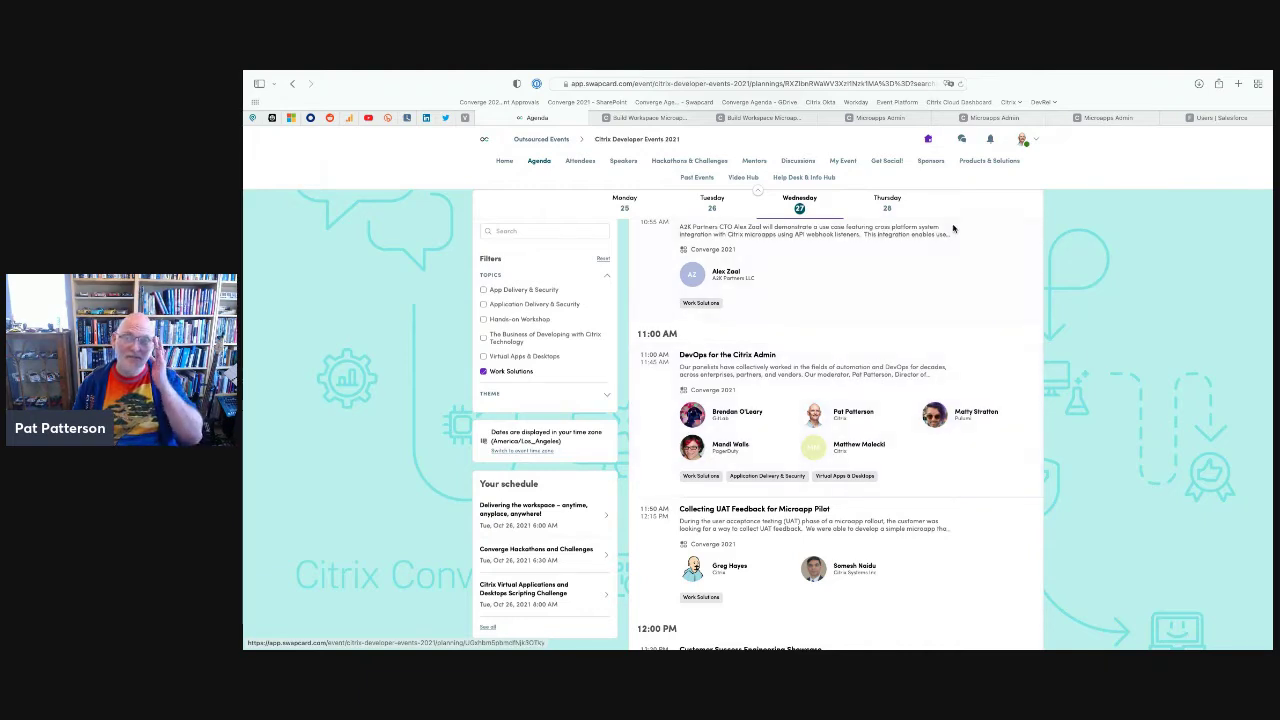
Switch the agenda to Thursday 28 and review its Work Solutions sessions through to the Converge Feedback Wrap Session
{"action": "left_click", "coordinate": [888, 205]}
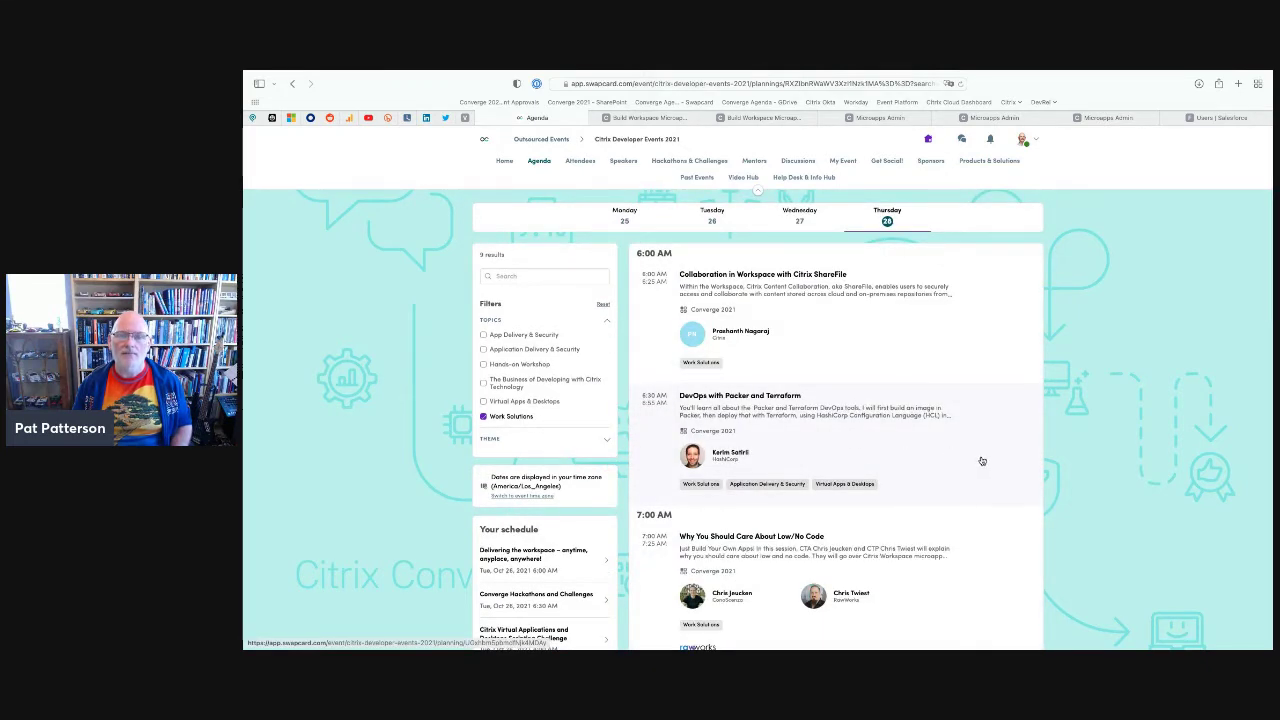
{"action": "scroll", "coordinate": [975, 469], "scroll_direction": "down", "scroll_amount": 3}
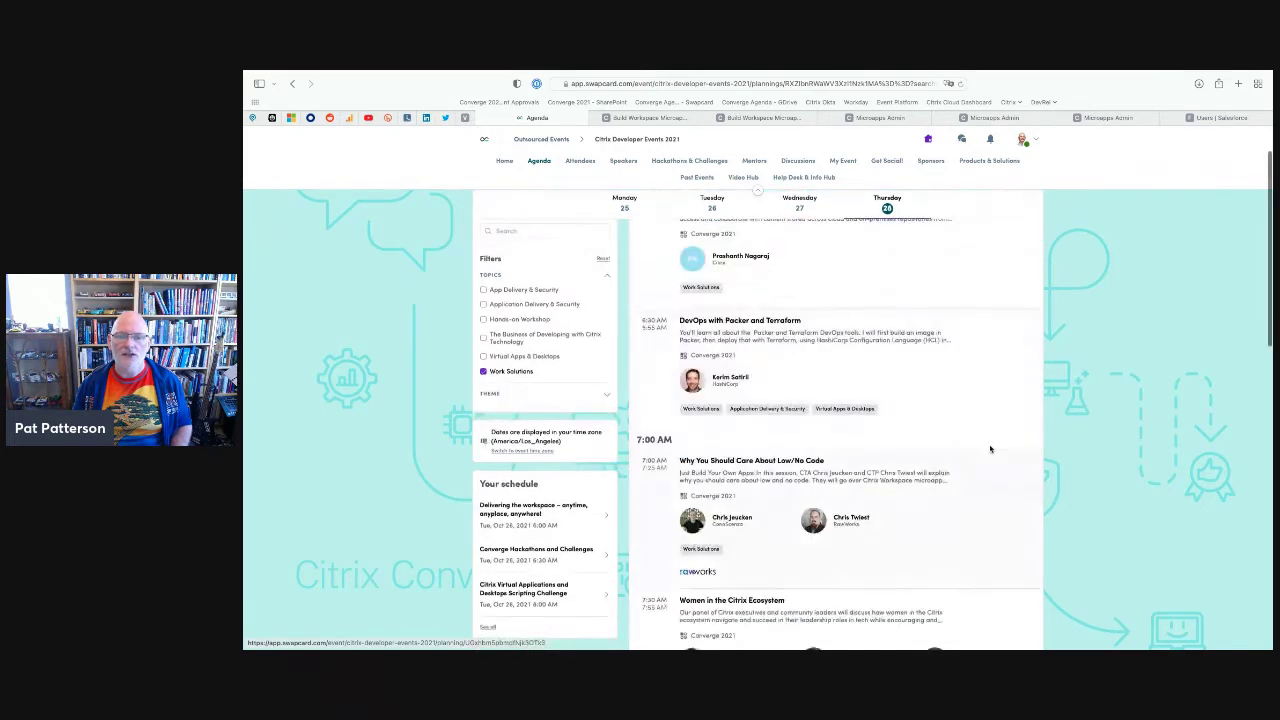
{"action": "scroll", "coordinate": [997, 440], "scroll_direction": "down", "scroll_amount": 3}
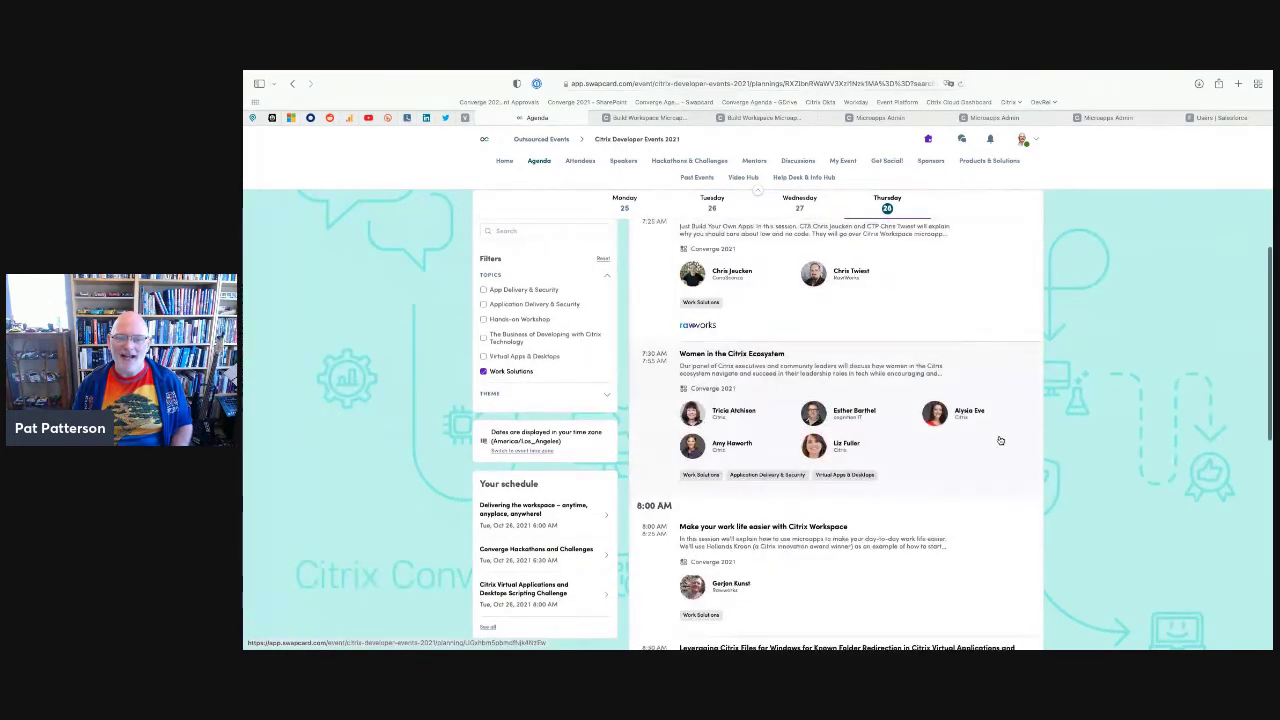
{"action": "scroll", "coordinate": [1110, 505], "scroll_direction": "down", "scroll_amount": 4}
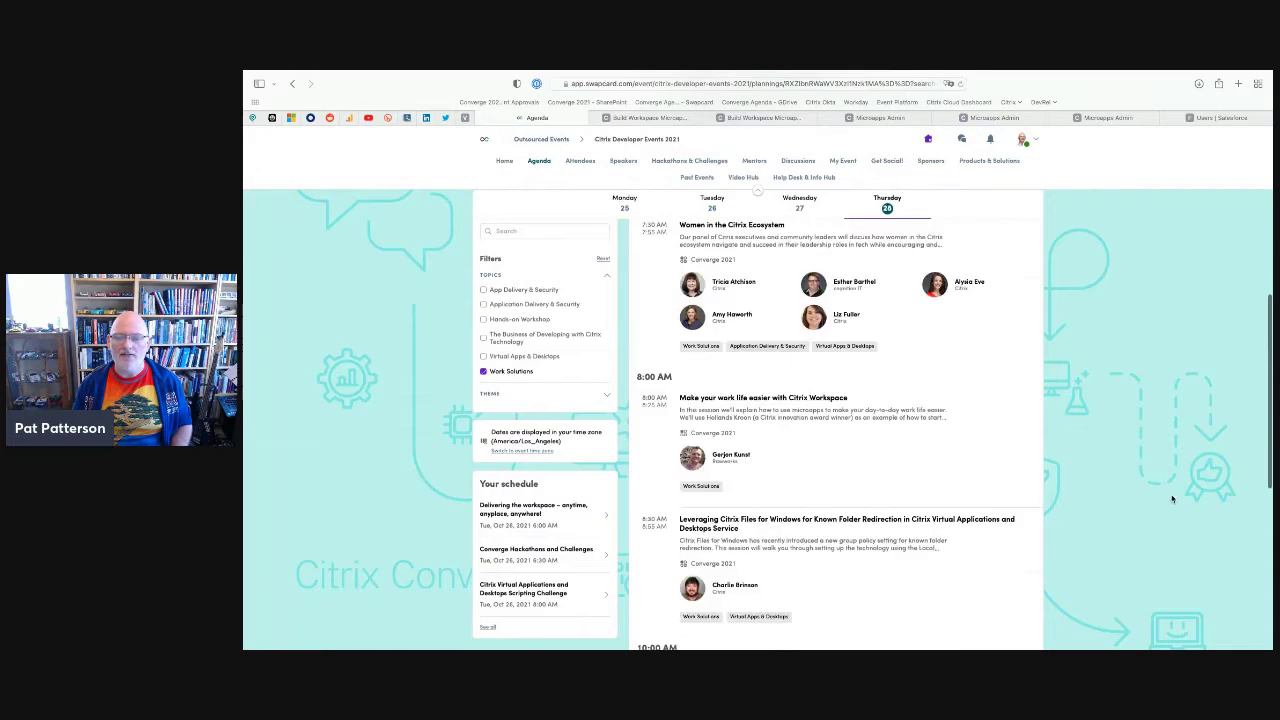
{"action": "scroll", "coordinate": [1117, 479], "scroll_direction": "down", "scroll_amount": 3}
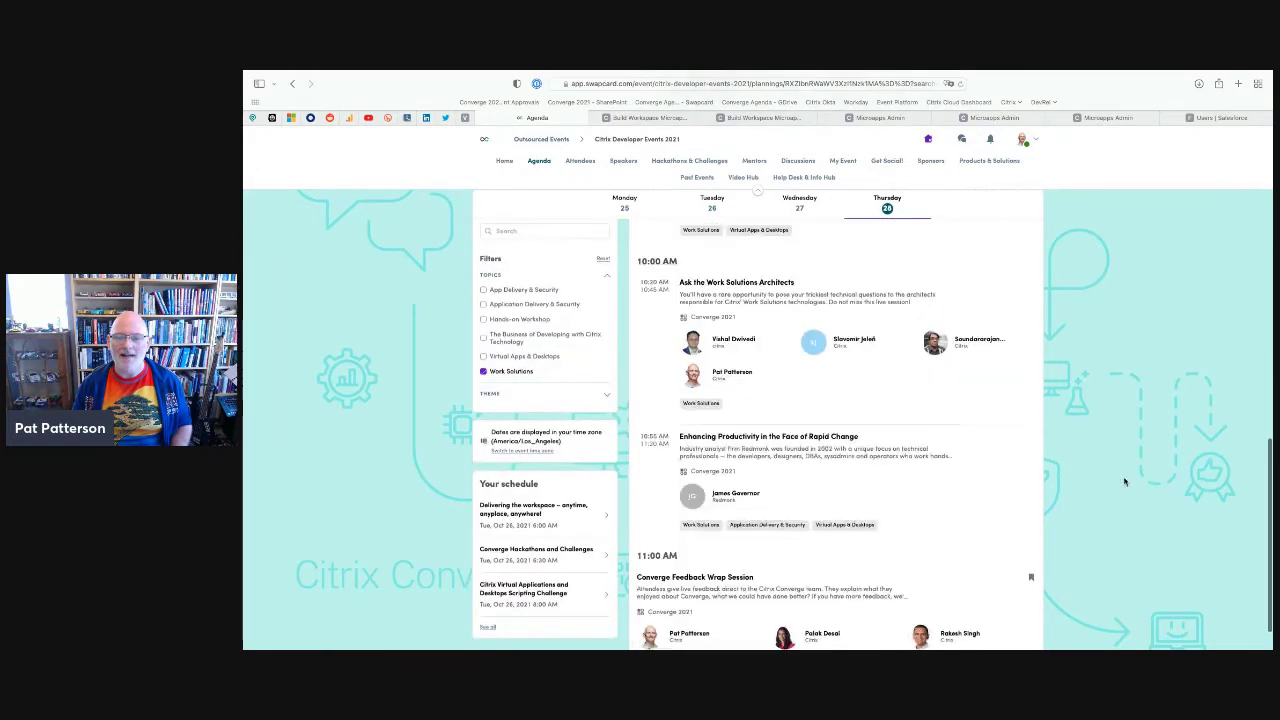
{"action": "scroll", "coordinate": [1110, 470], "scroll_direction": "up", "scroll_amount": 5}
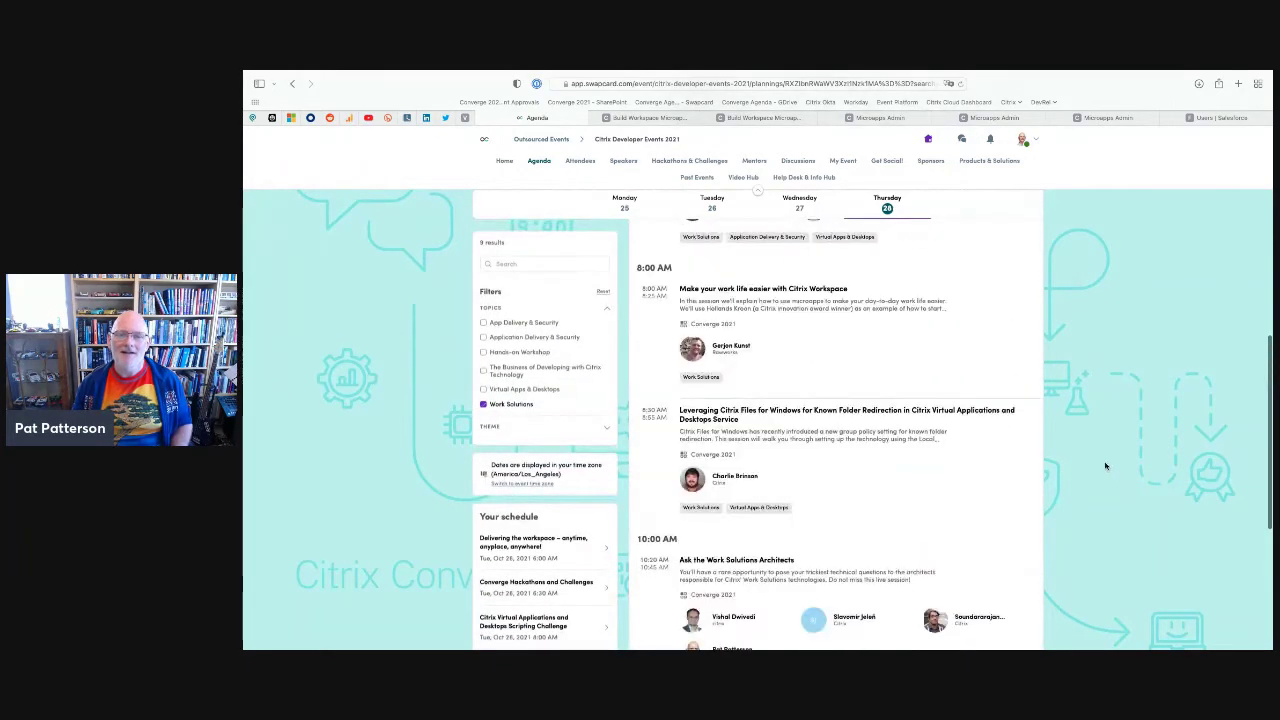
{"action": "scroll", "coordinate": [1042, 454], "scroll_direction": "up", "scroll_amount": 1}
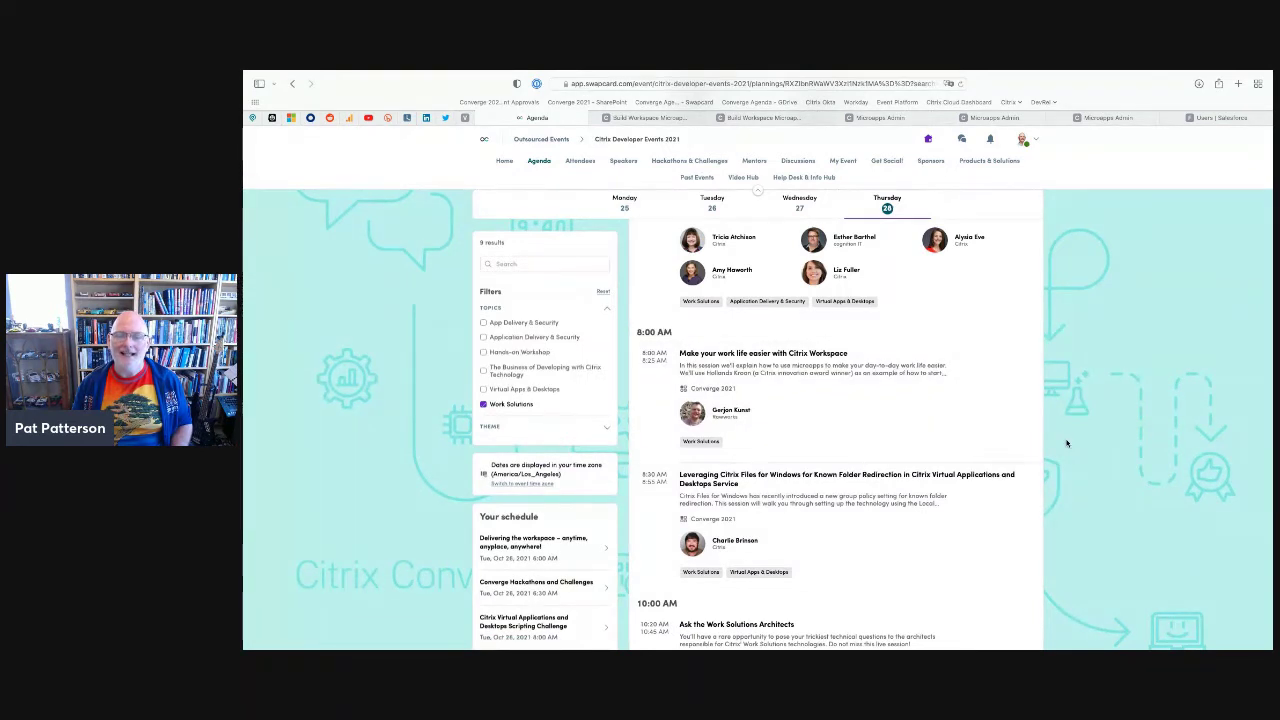
{"action": "scroll", "coordinate": [1068, 442], "scroll_direction": "up", "scroll_amount": 1}
{"action": "scroll", "coordinate": [1066, 441], "scroll_direction": "up", "scroll_amount": 1}
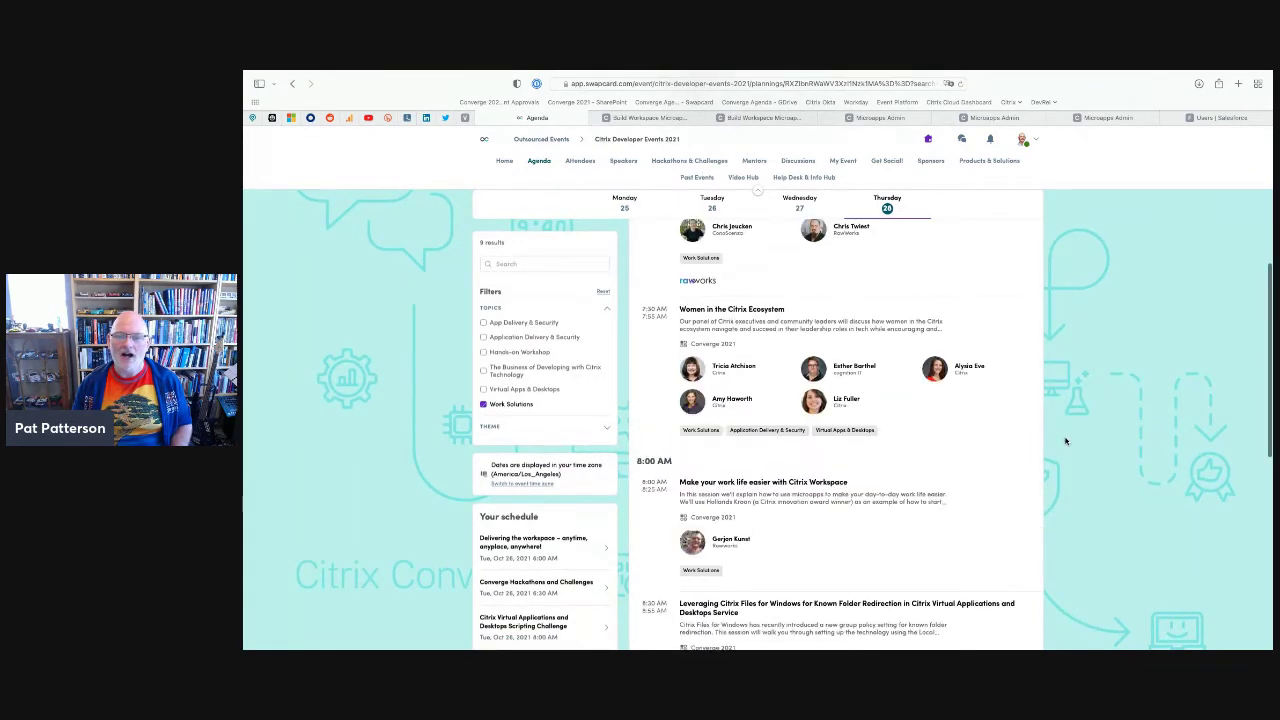
Open the 7:00 AM session "Why You Should Care About Low/No Code" and pause its video on the title slide
{"action": "scroll", "coordinate": [1065, 440], "scroll_direction": "up", "scroll_amount": 1}
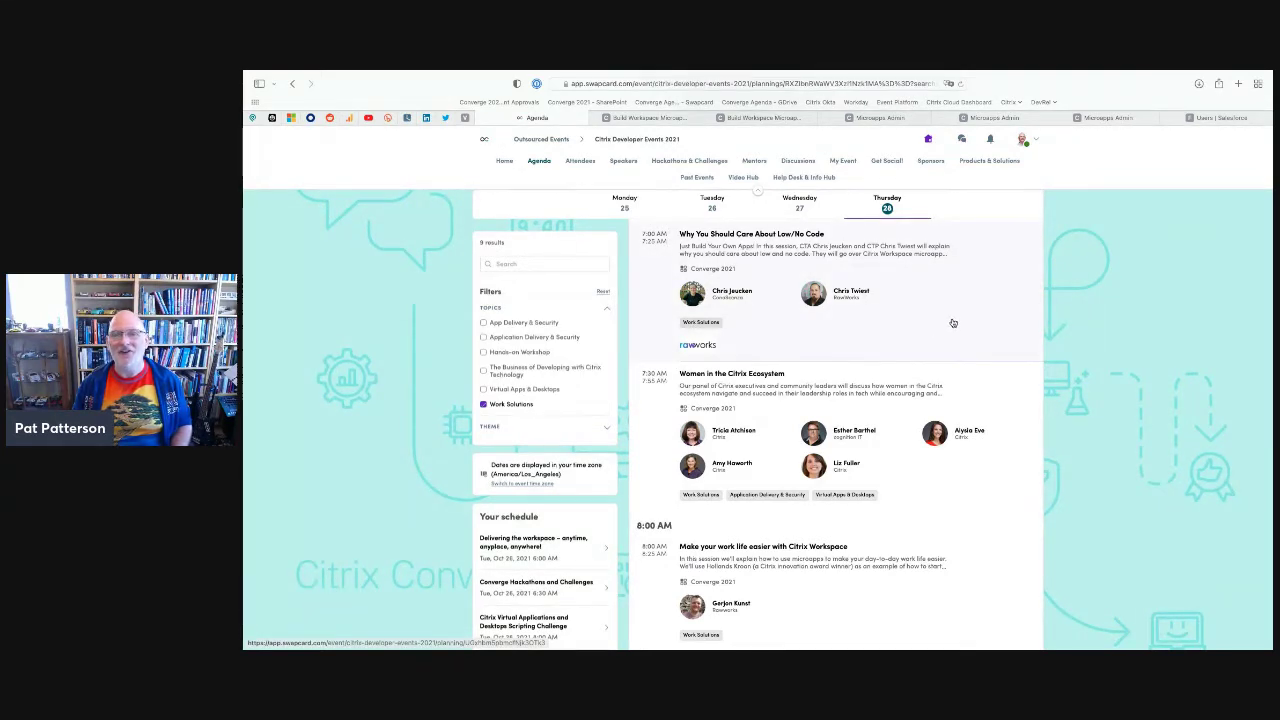
{"action": "left_click", "coordinate": [771, 255]}
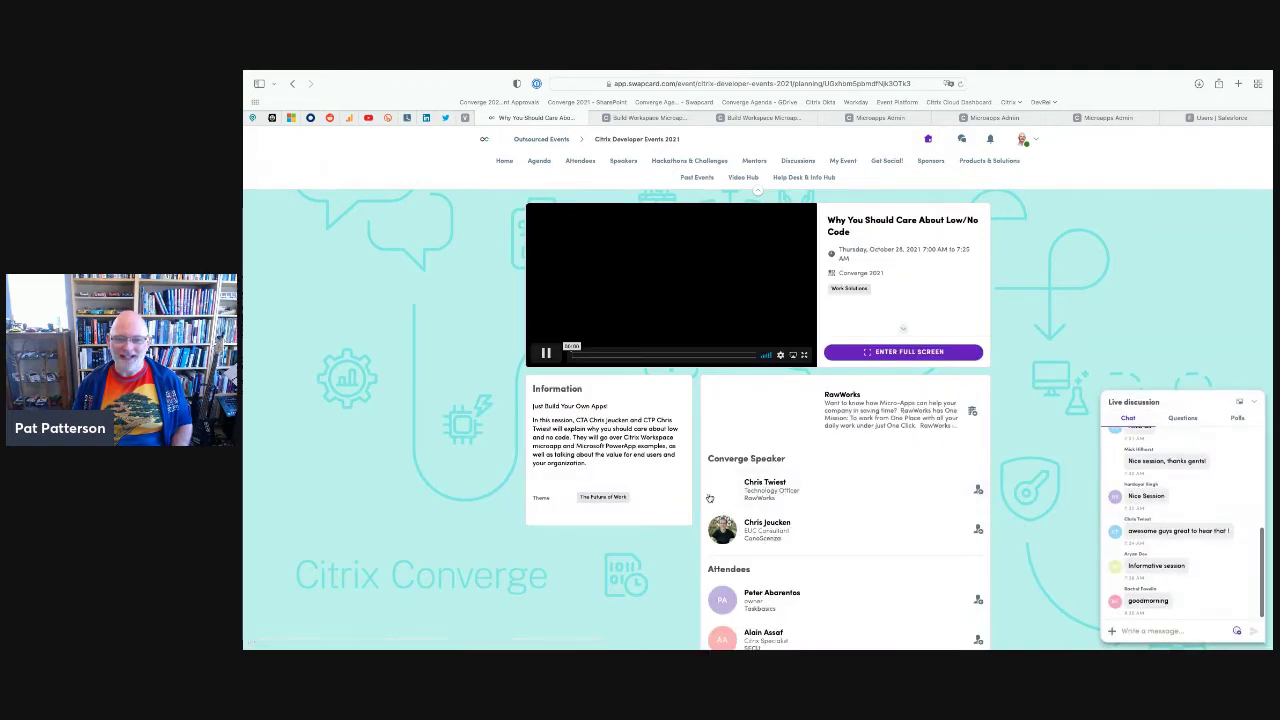
{"action": "left_click", "coordinate": [545, 353]}
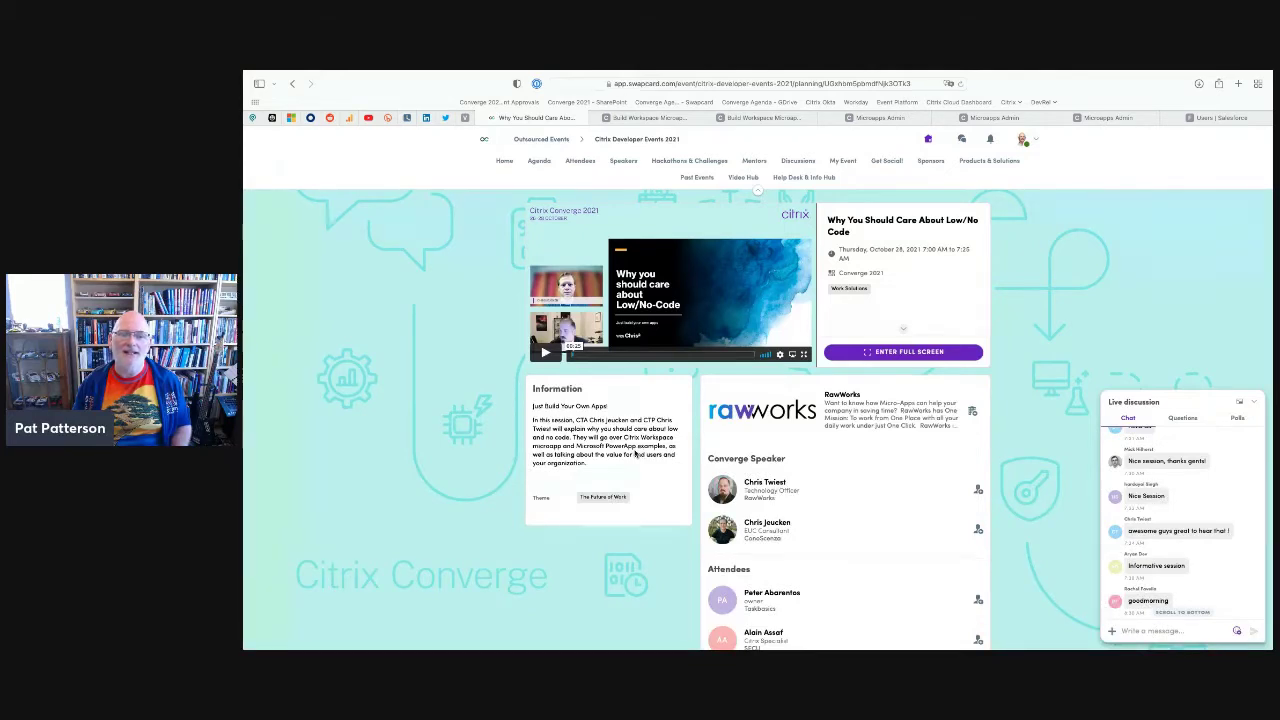
Return to the Thursday agenda and open the 8:00 AM session "Make your work life easier with Citrix Workspace"
{"action": "left_click", "coordinate": [292, 83]}
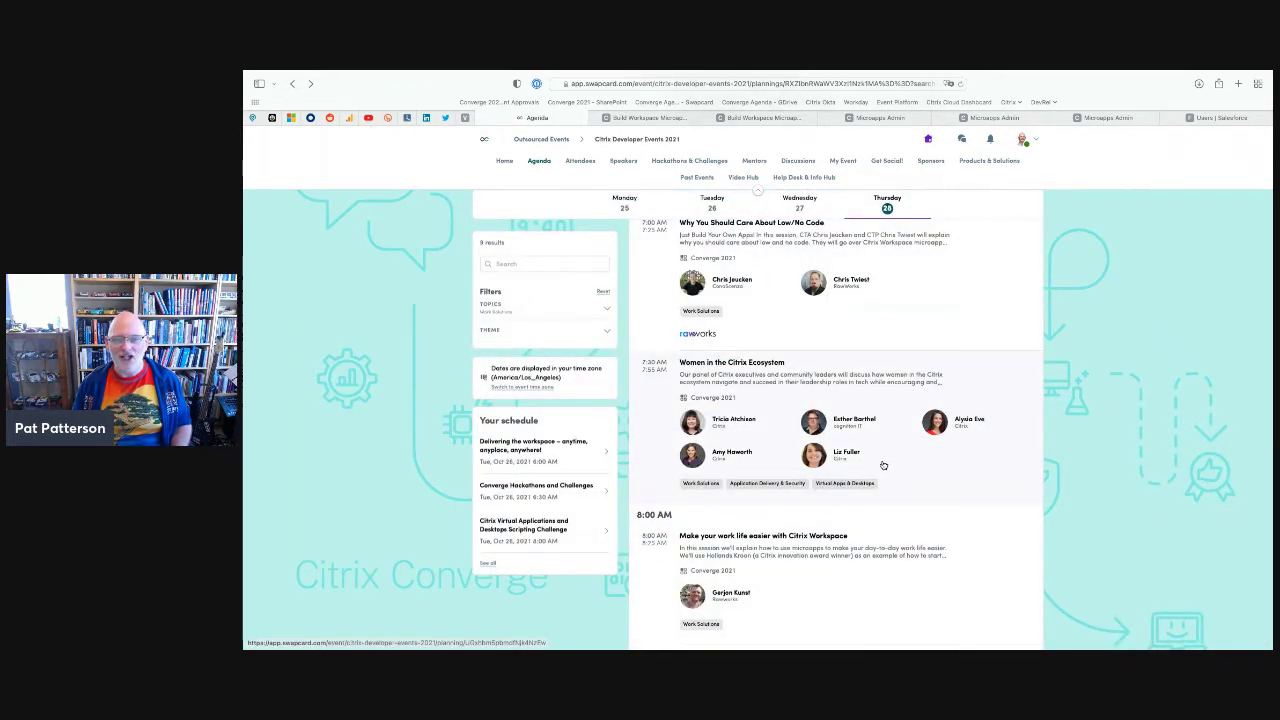
{"action": "scroll", "coordinate": [885, 457], "scroll_direction": "down", "scroll_amount": 1}
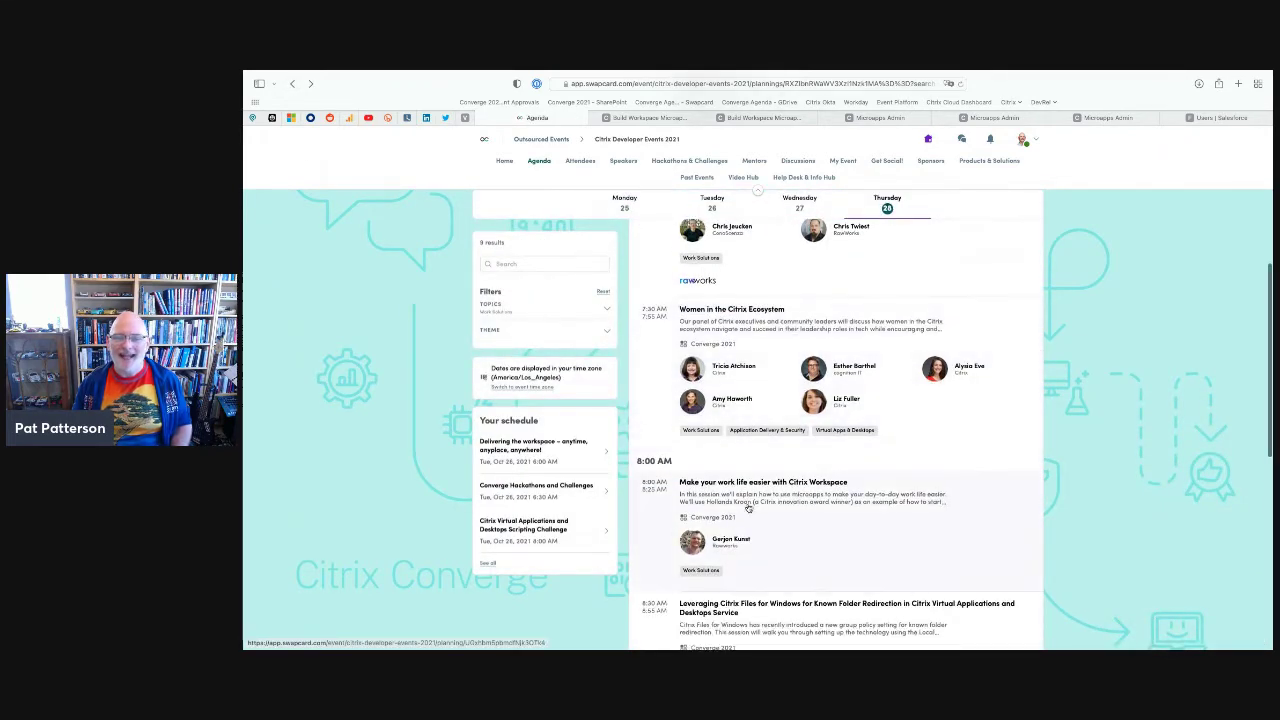
{"action": "left_click", "coordinate": [776, 506]}
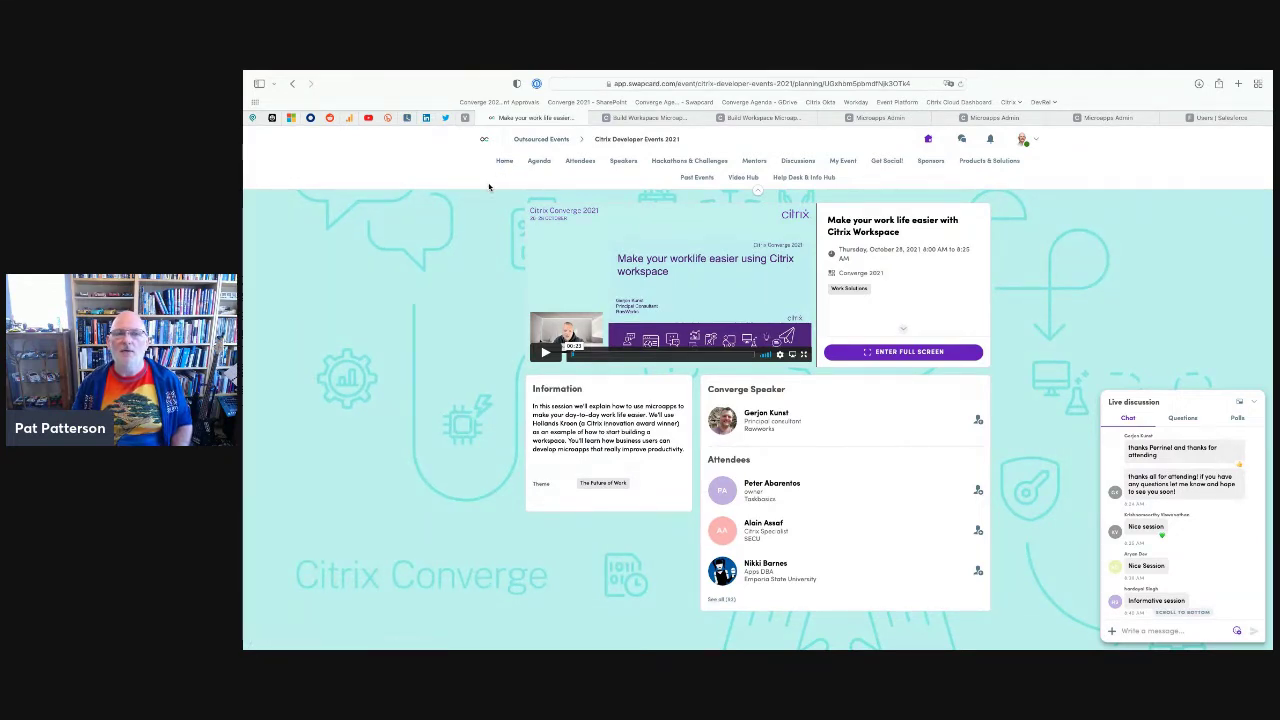
Open Tuesday 26's "Delivering the workspace – anytime, anyplace, anywhere!" session, skip its video ahead to the three-speaker discussion and return to the agenda
{"action": "left_click", "coordinate": [540, 162]}
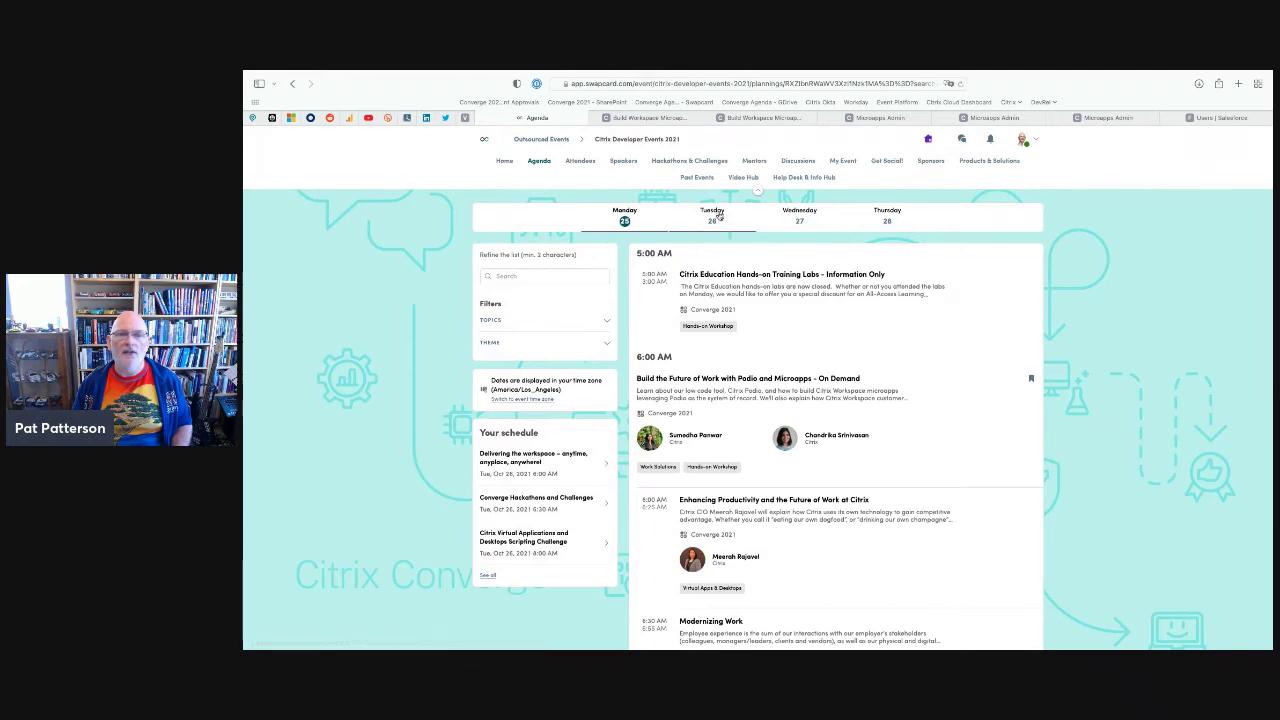
{"action": "left_click", "coordinate": [712, 215]}
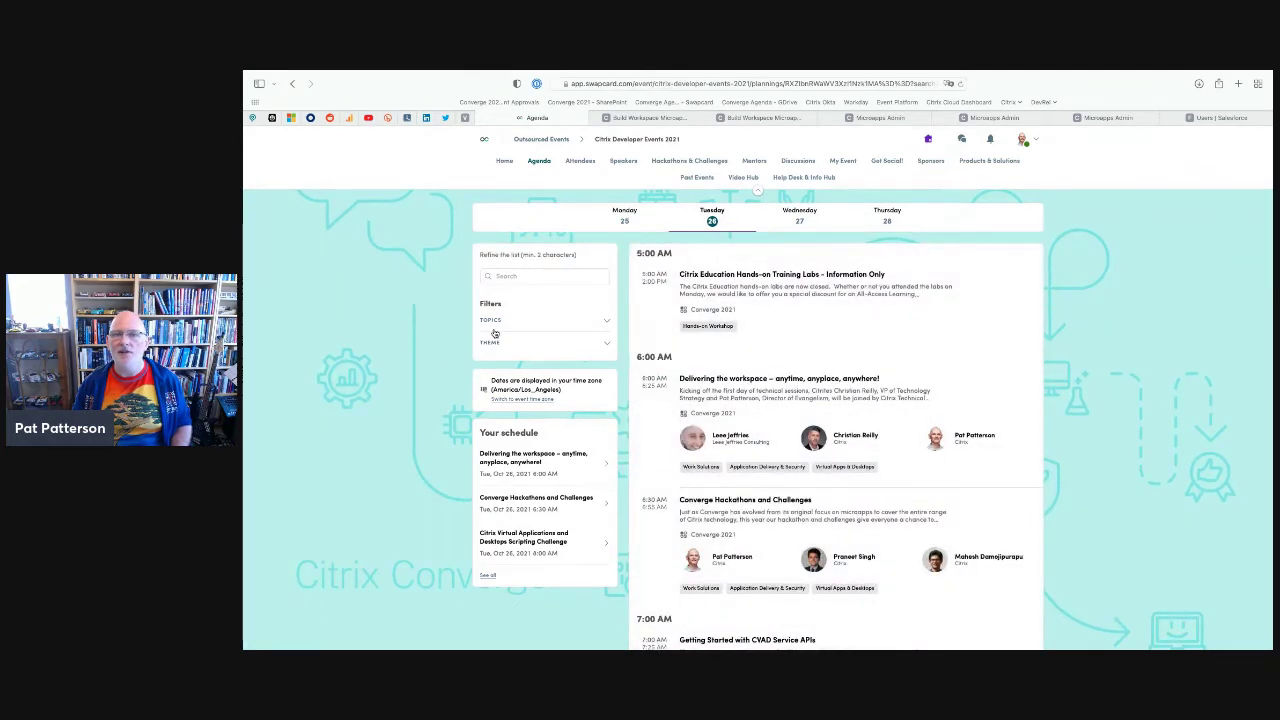
{"action": "left_click", "coordinate": [779, 388]}
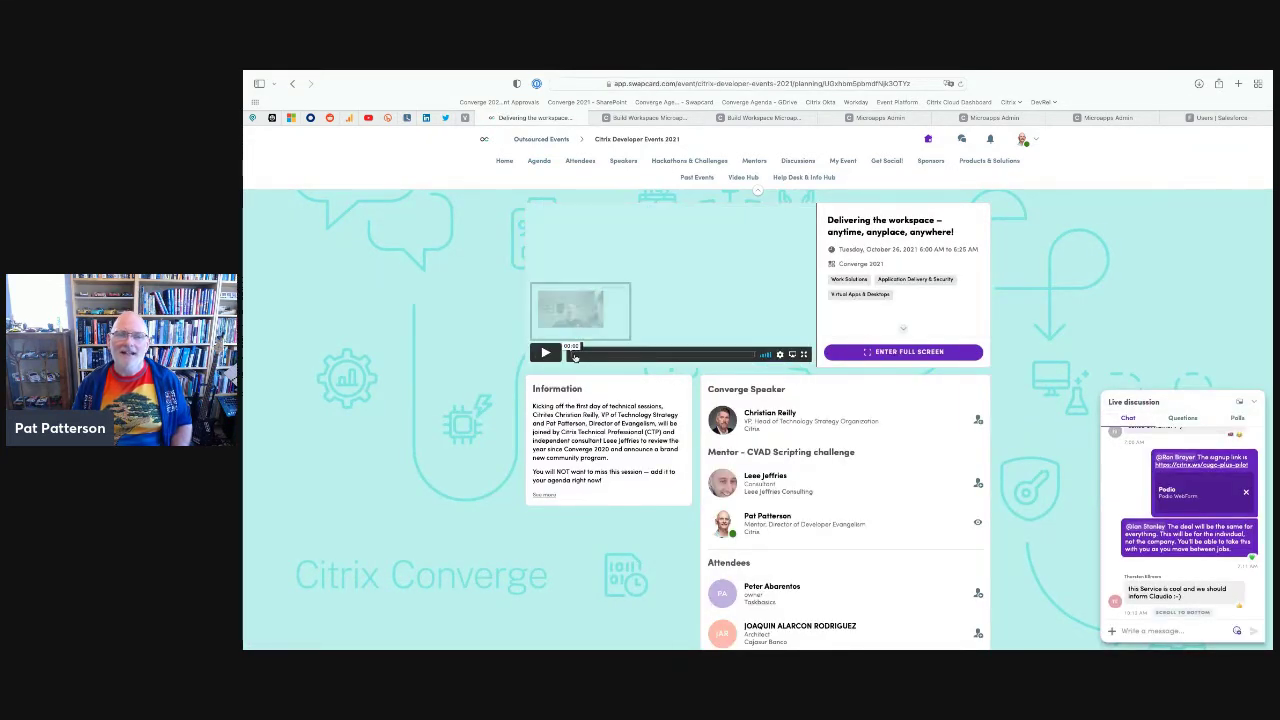
{"action": "left_click", "coordinate": [705, 350]}
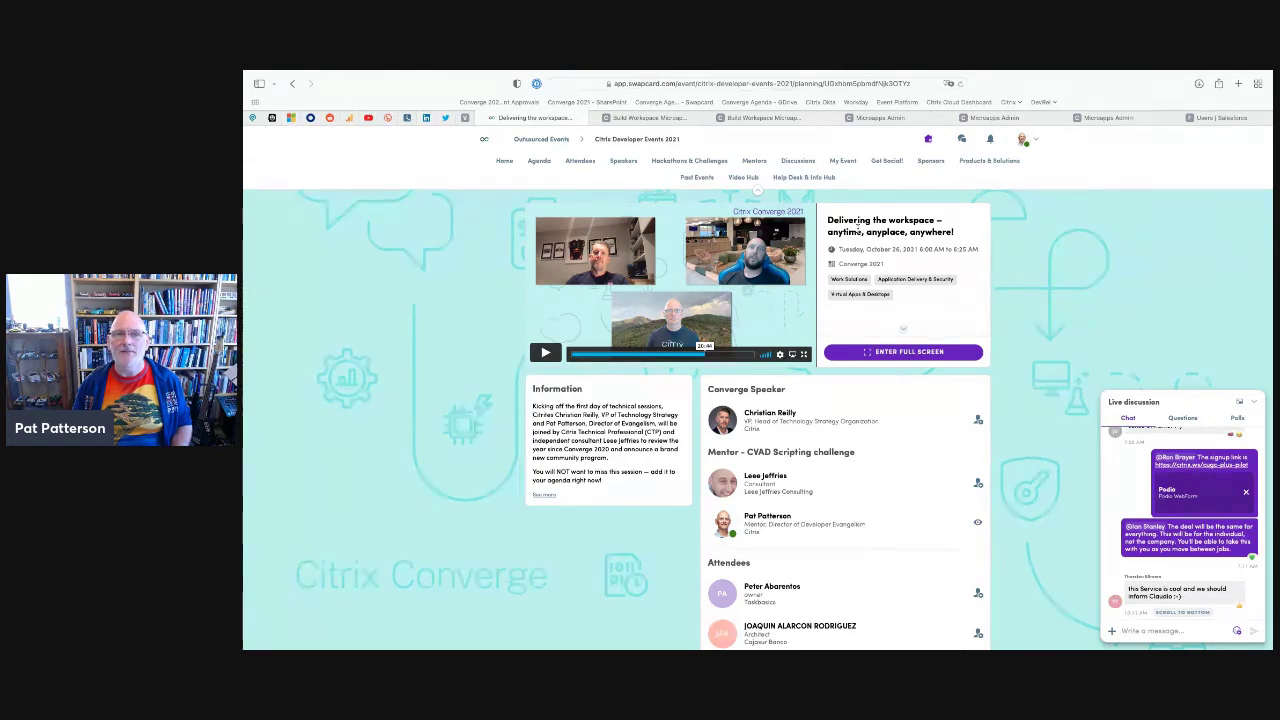
{"action": "left_click", "coordinate": [540, 161]}
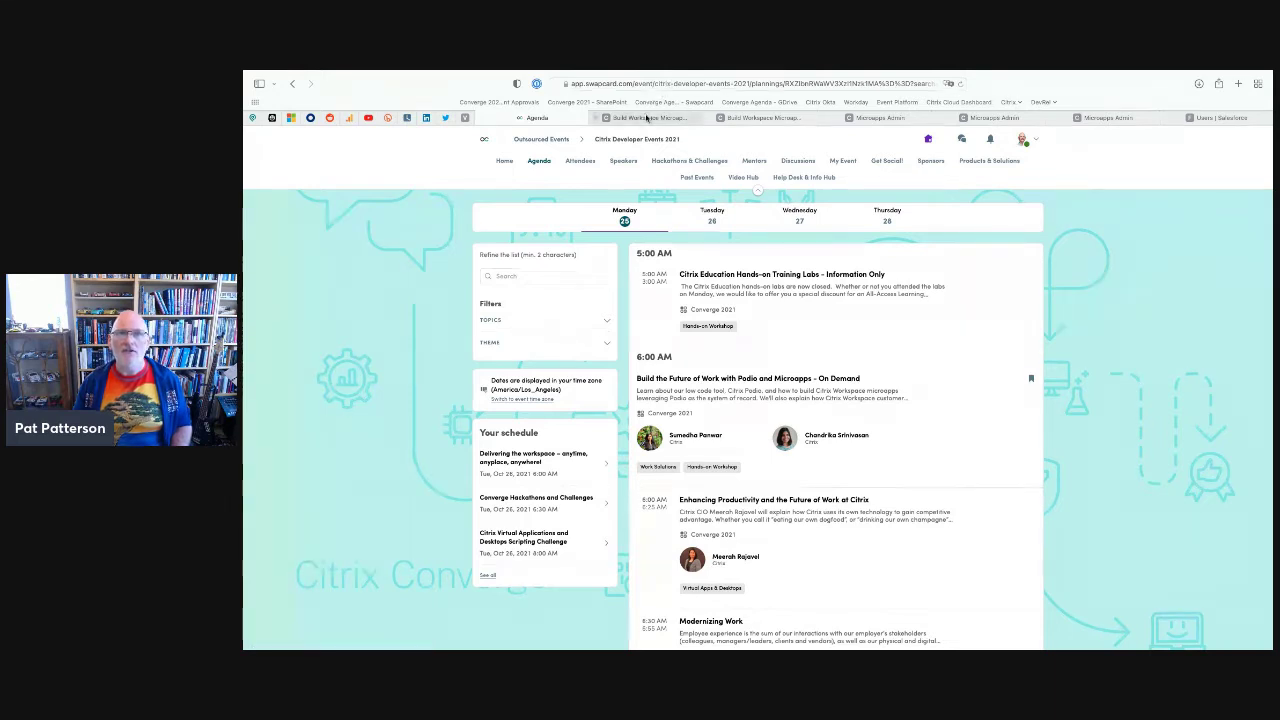
Switch to Citrix Microapps Admin and go from the APJ Beers integration up to the Microapp Integrations list
{"action": "mouse_move", "coordinate": [645, 124]}
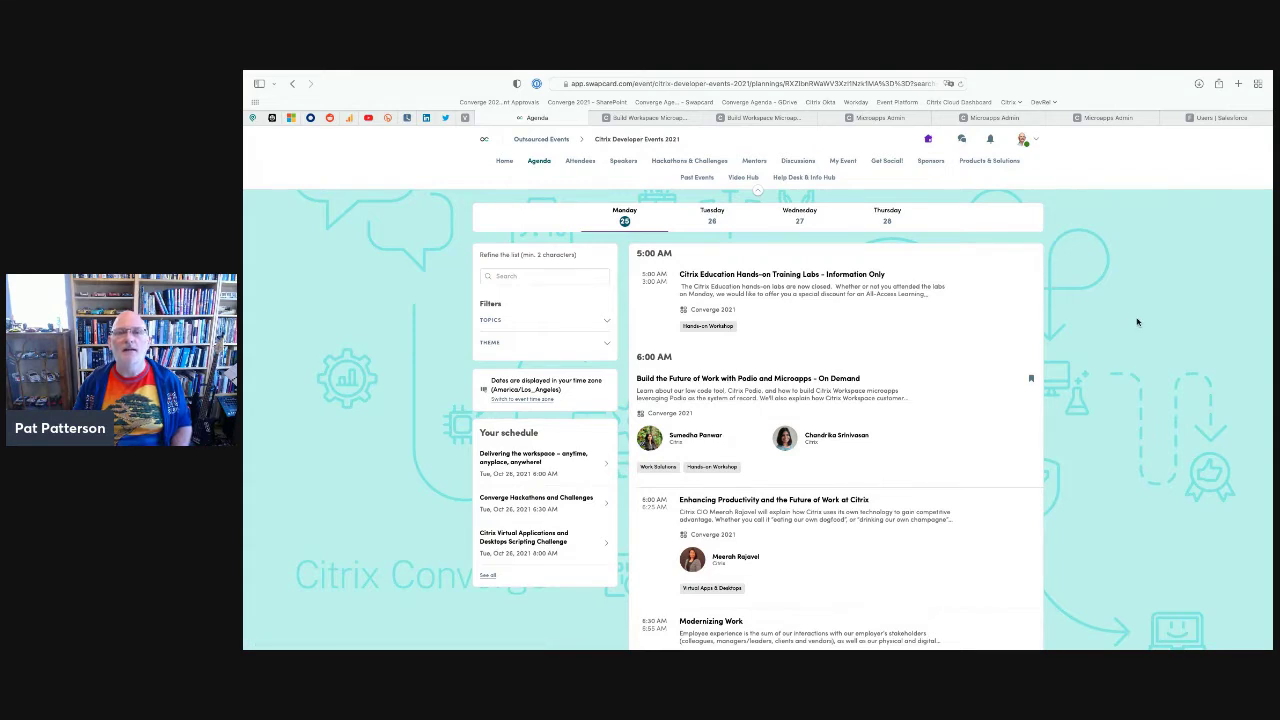
{"action": "mouse_move", "coordinate": [772, 121]}
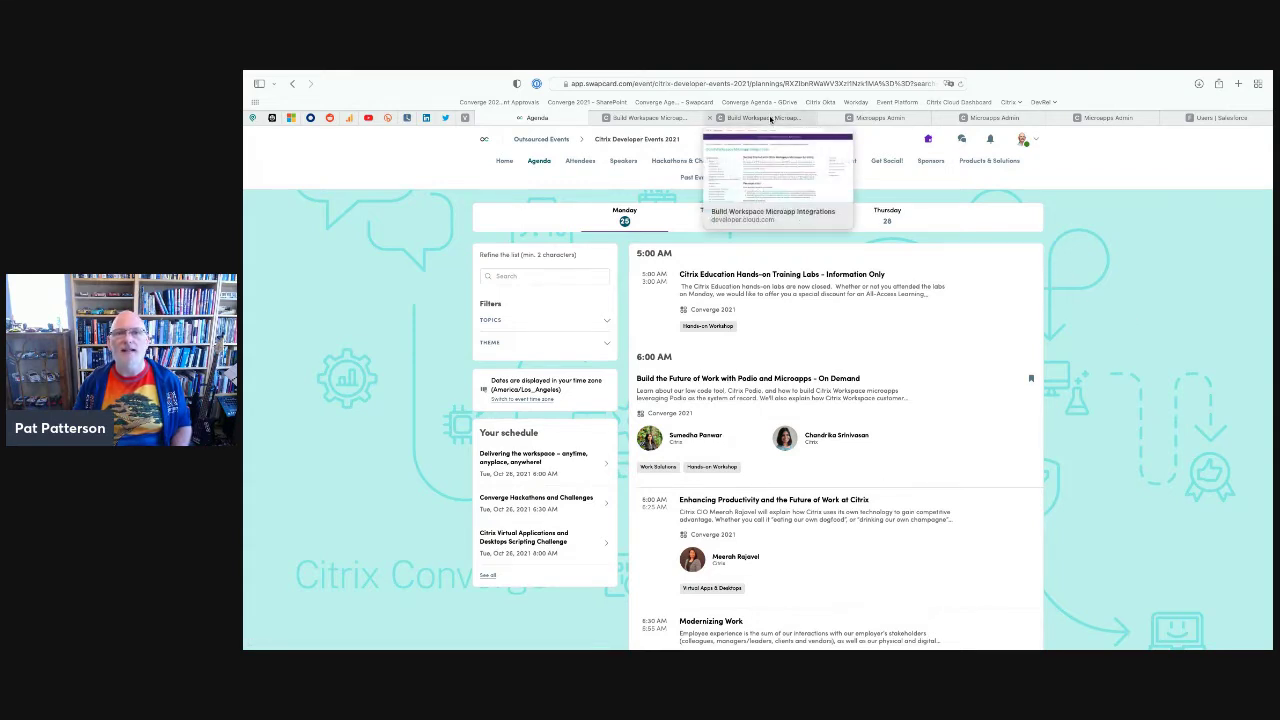
{"action": "left_click", "coordinate": [836, 120]}
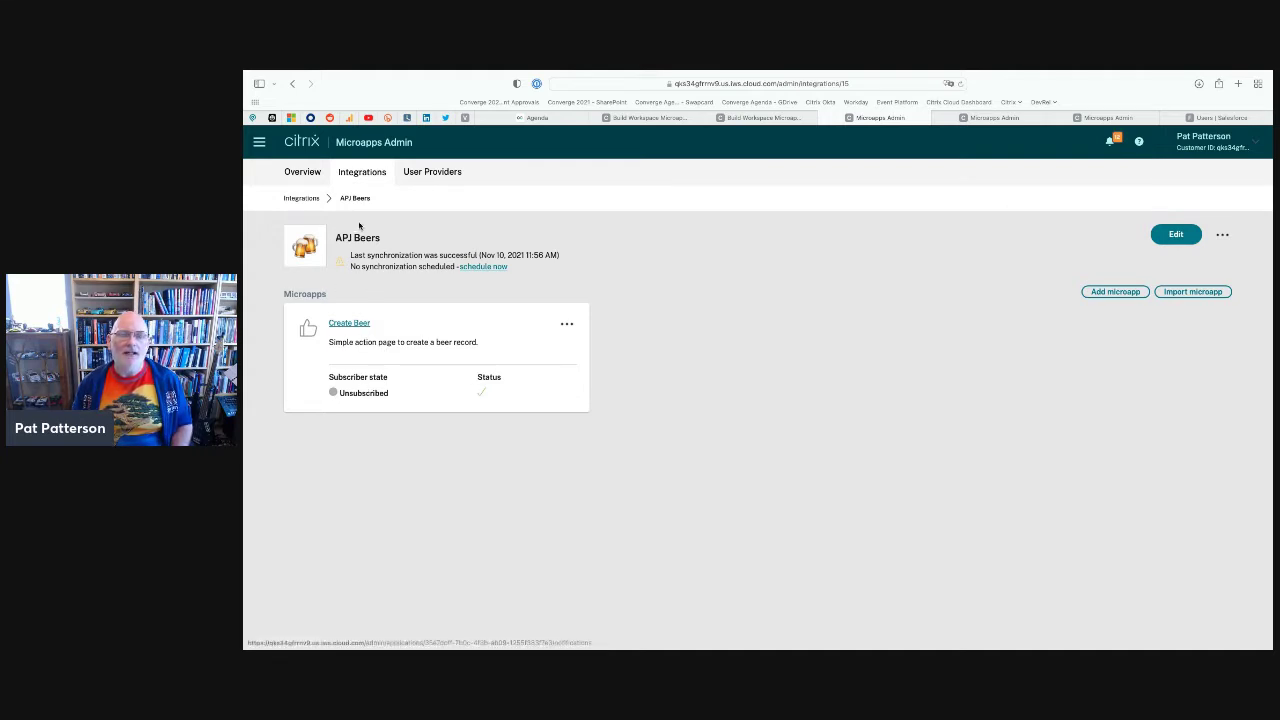
{"action": "left_click", "coordinate": [288, 198]}
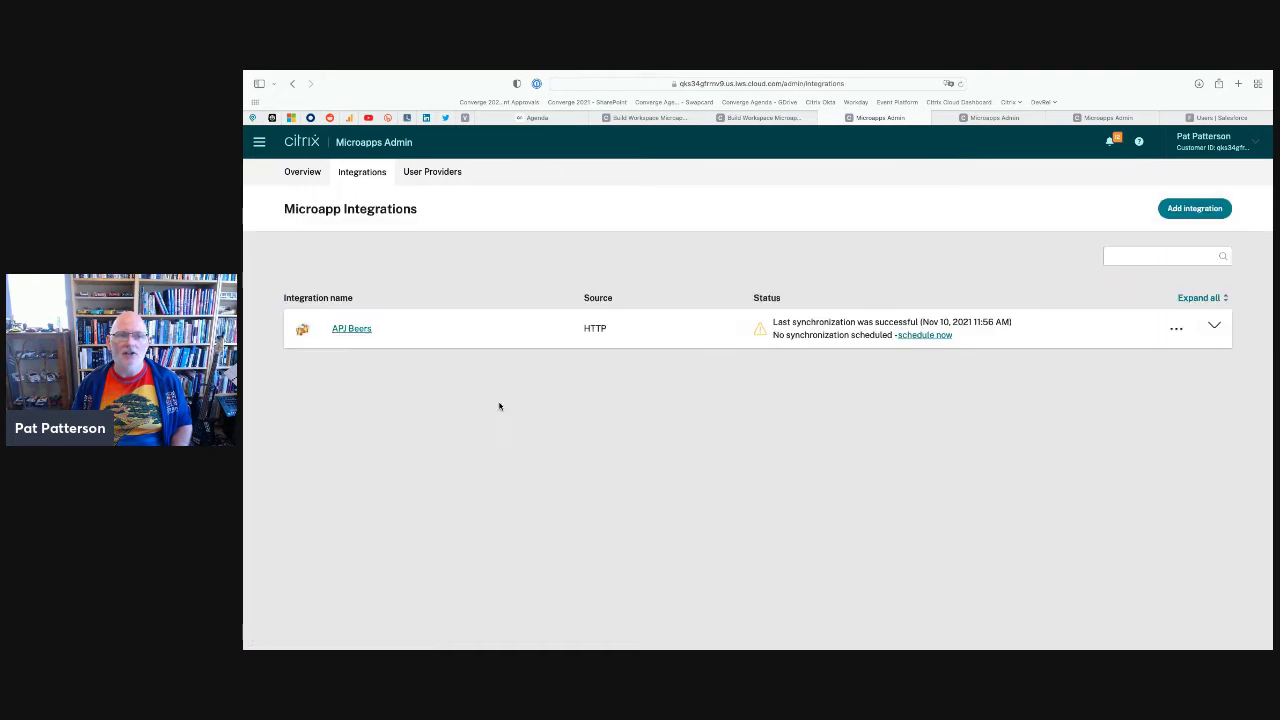
Open the APJ Beers integration for editing and view the script that generates its beers data endpoint
{"action": "left_click", "coordinate": [363, 335]}
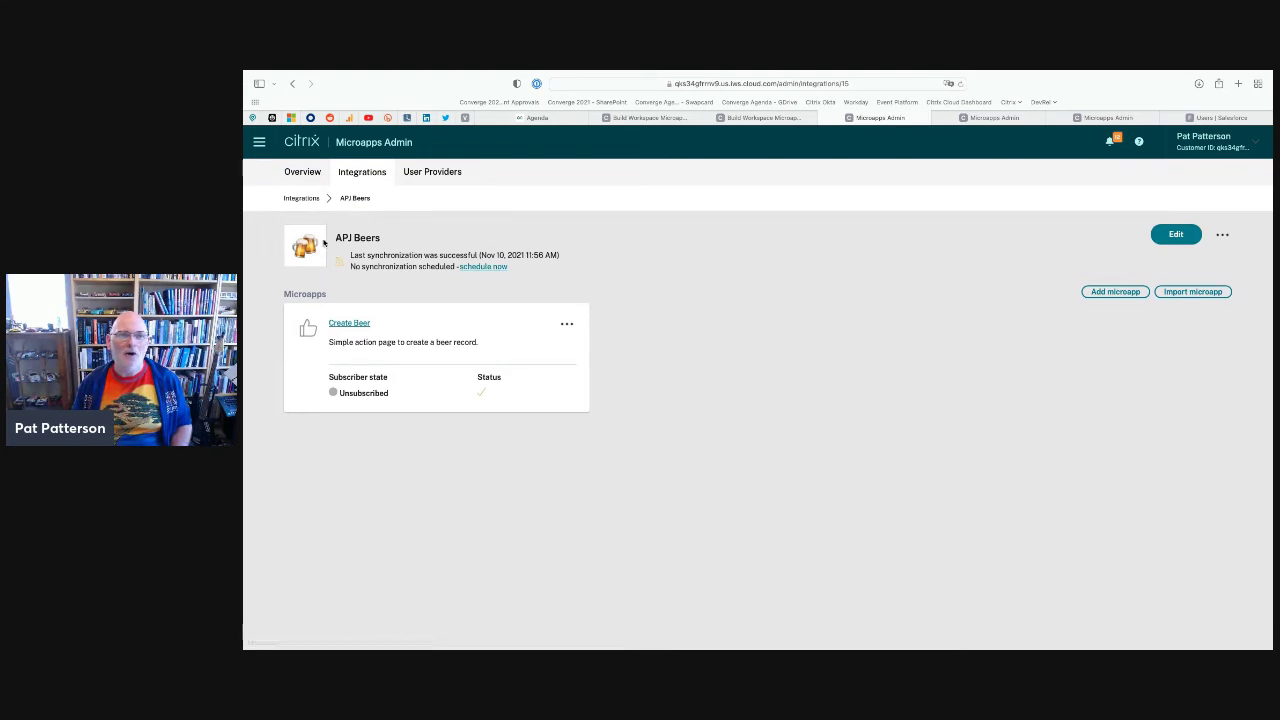
{"action": "left_click", "coordinate": [310, 198]}
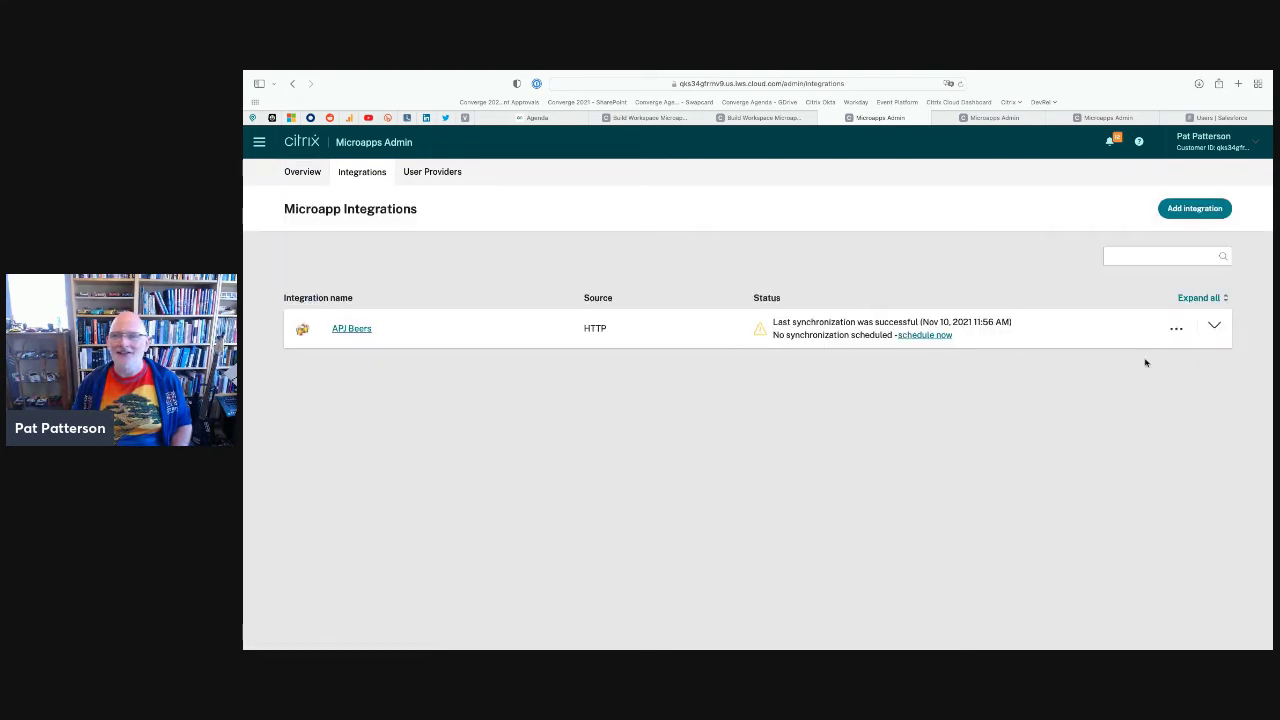
{"action": "left_click", "coordinate": [1176, 329]}
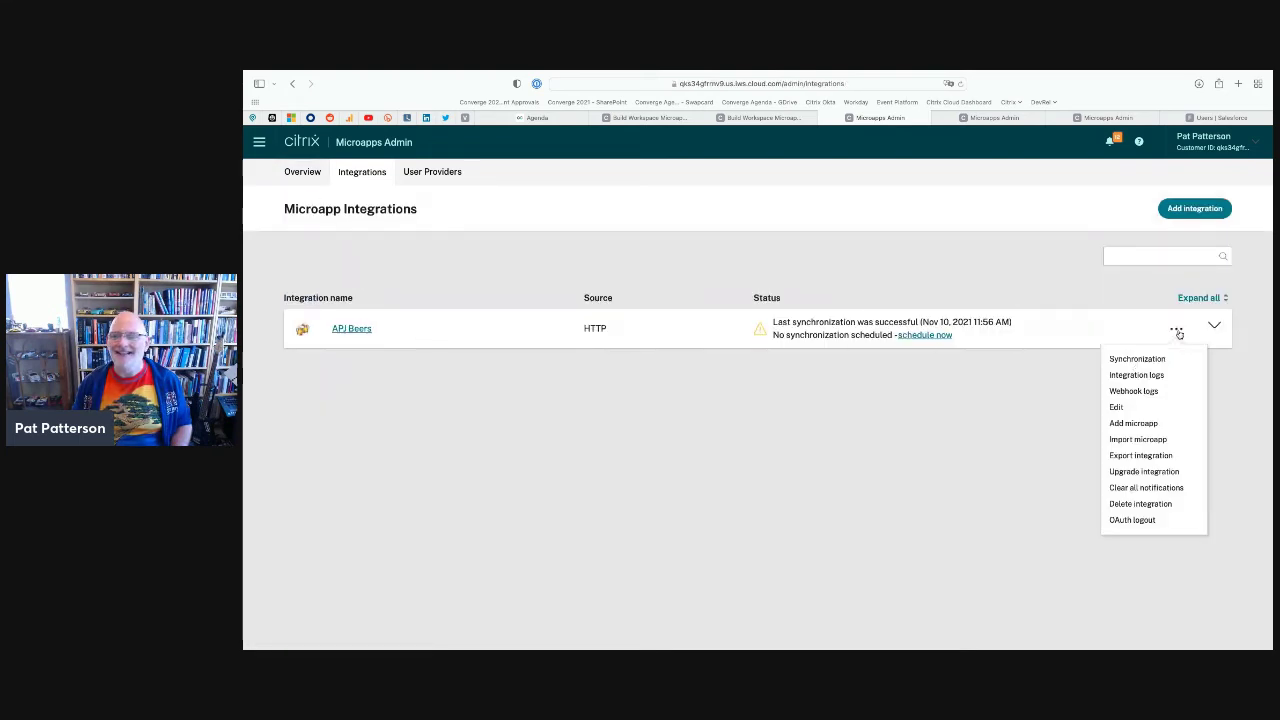
{"action": "left_click", "coordinate": [1137, 409]}
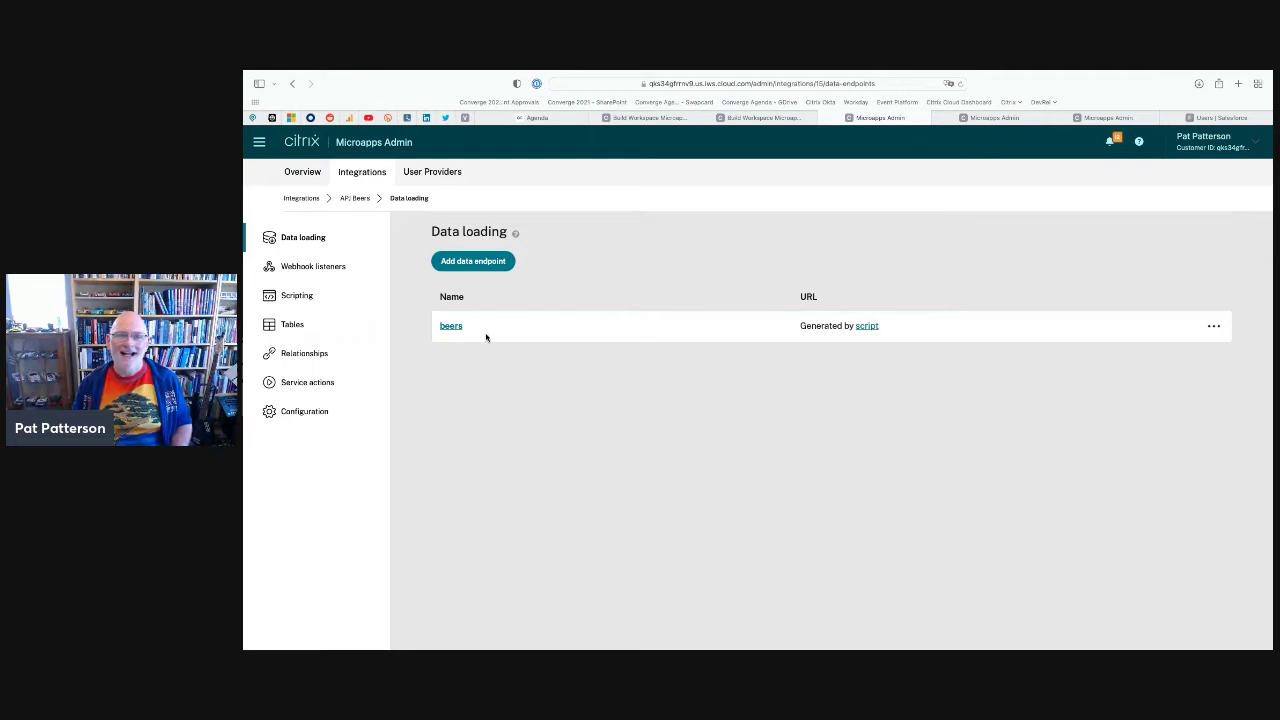
{"action": "left_click", "coordinate": [867, 326]}
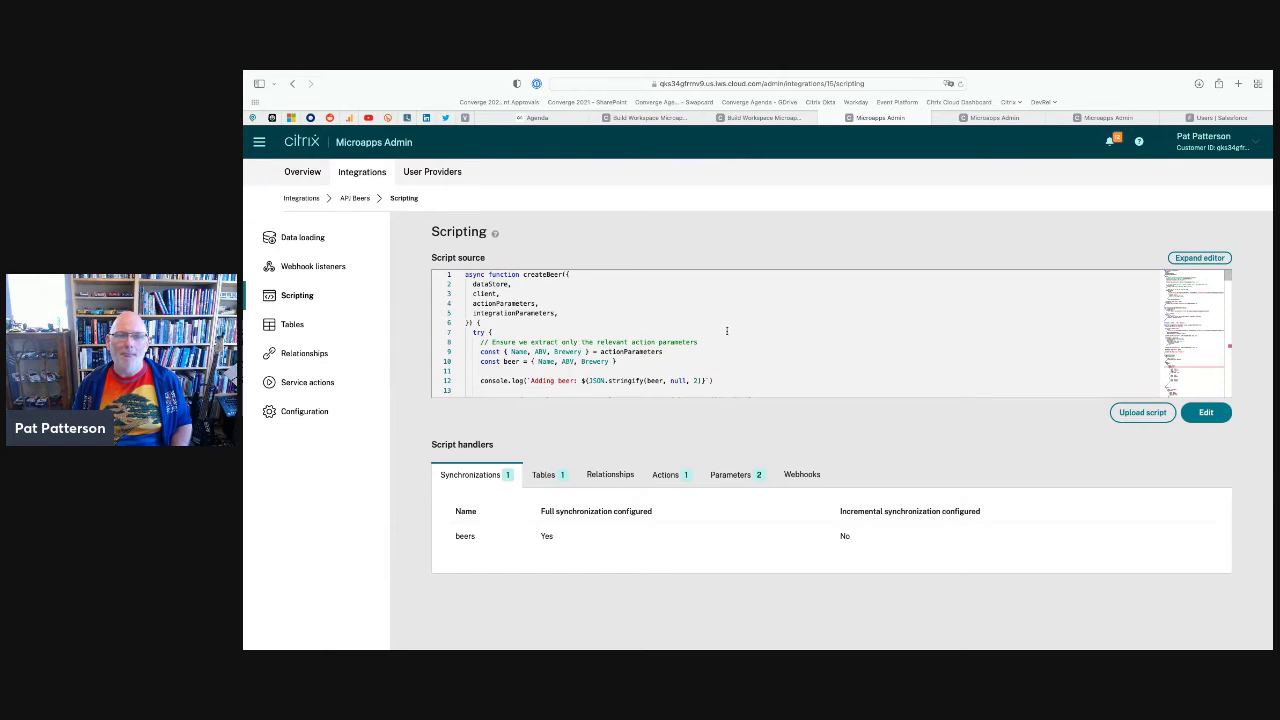
Examine the createBeer function in the script source, including its POST request, and show the script's table handlers
{"action": "scroll", "coordinate": [727, 331], "scroll_direction": "down", "scroll_amount": 5}
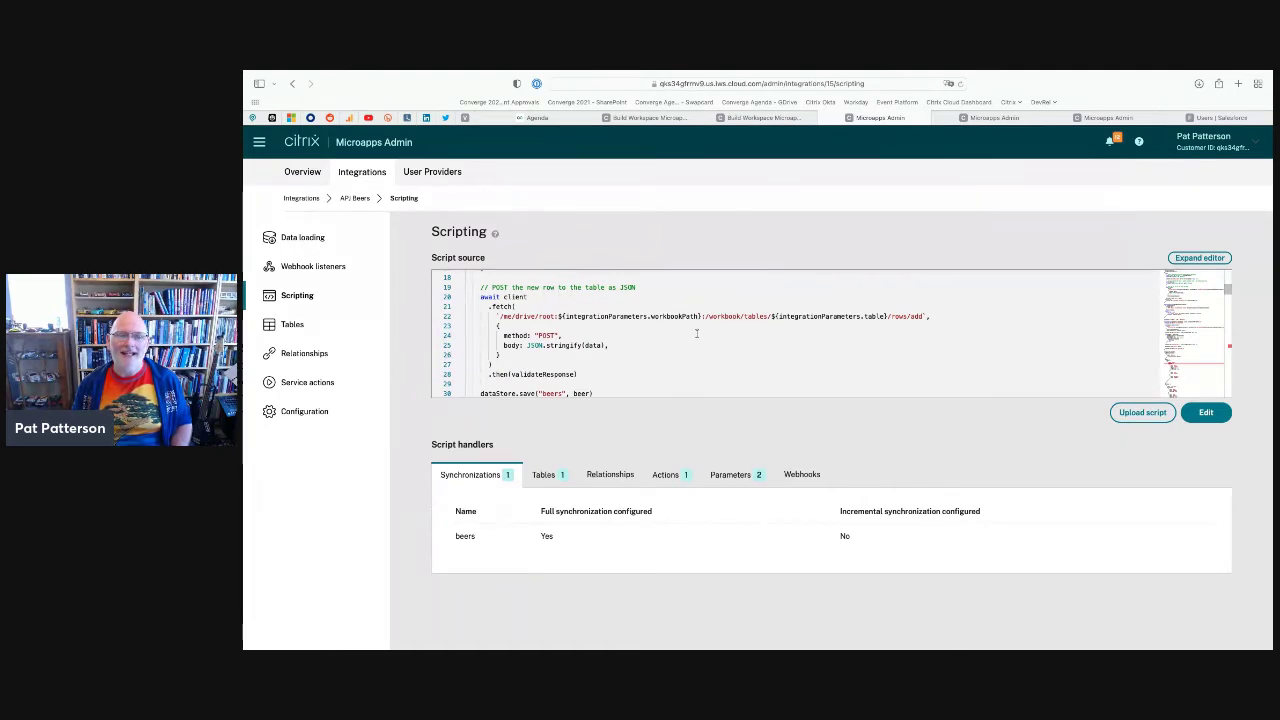
{"action": "left_click_drag", "start_coordinate": [650, 316], "coordinate": [677, 315]}
{"action": "left_click", "coordinate": [769, 337]}
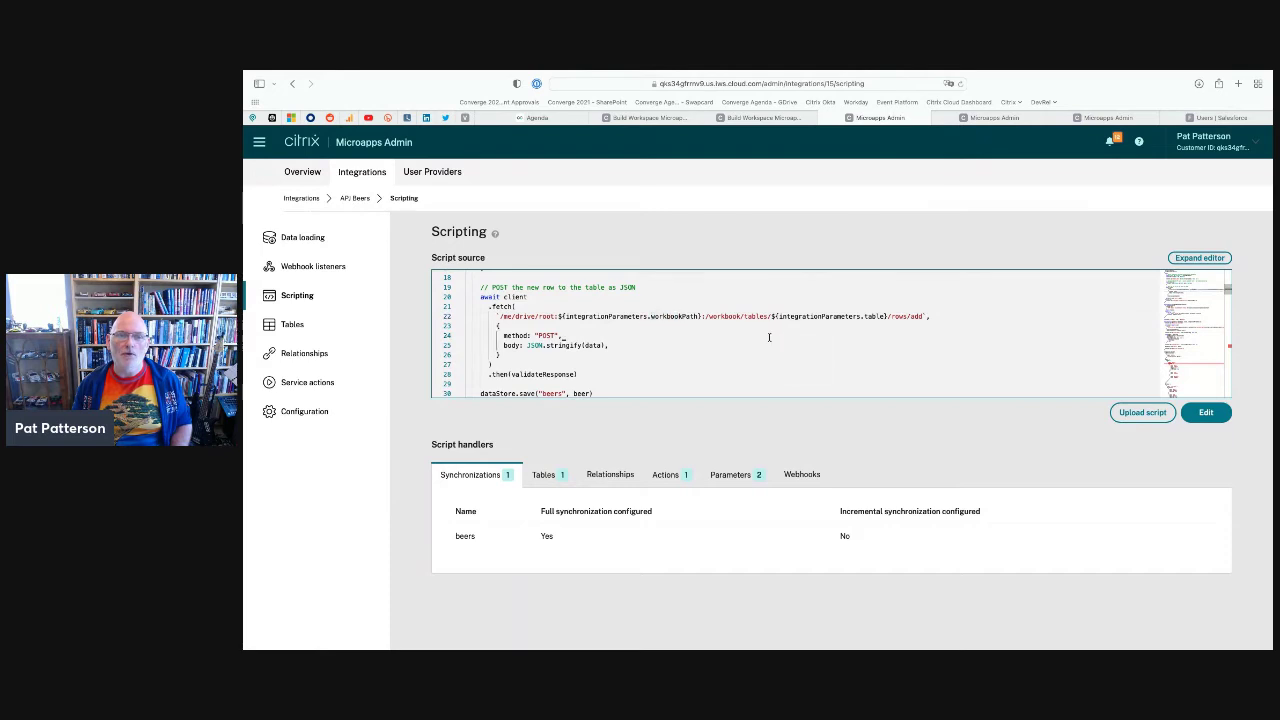
{"action": "left_click", "coordinate": [541, 477]}
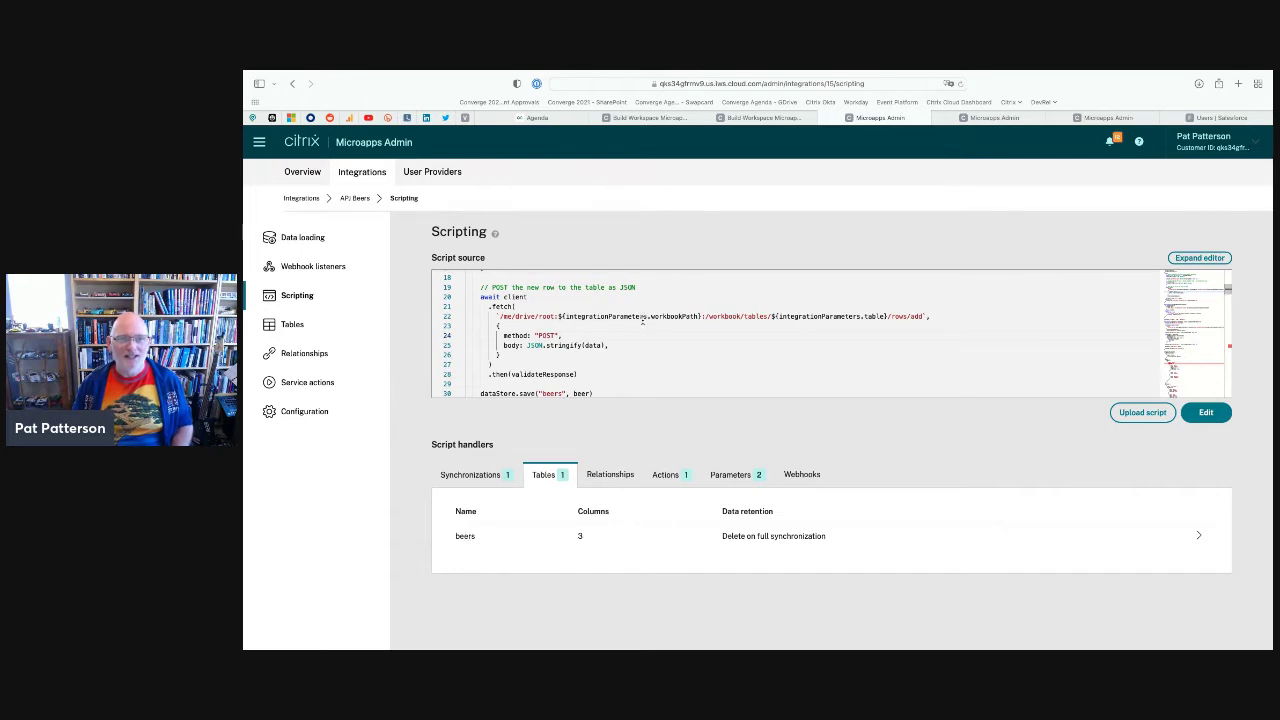
{"action": "scroll", "coordinate": [656, 315], "scroll_direction": "up", "scroll_amount": 5}
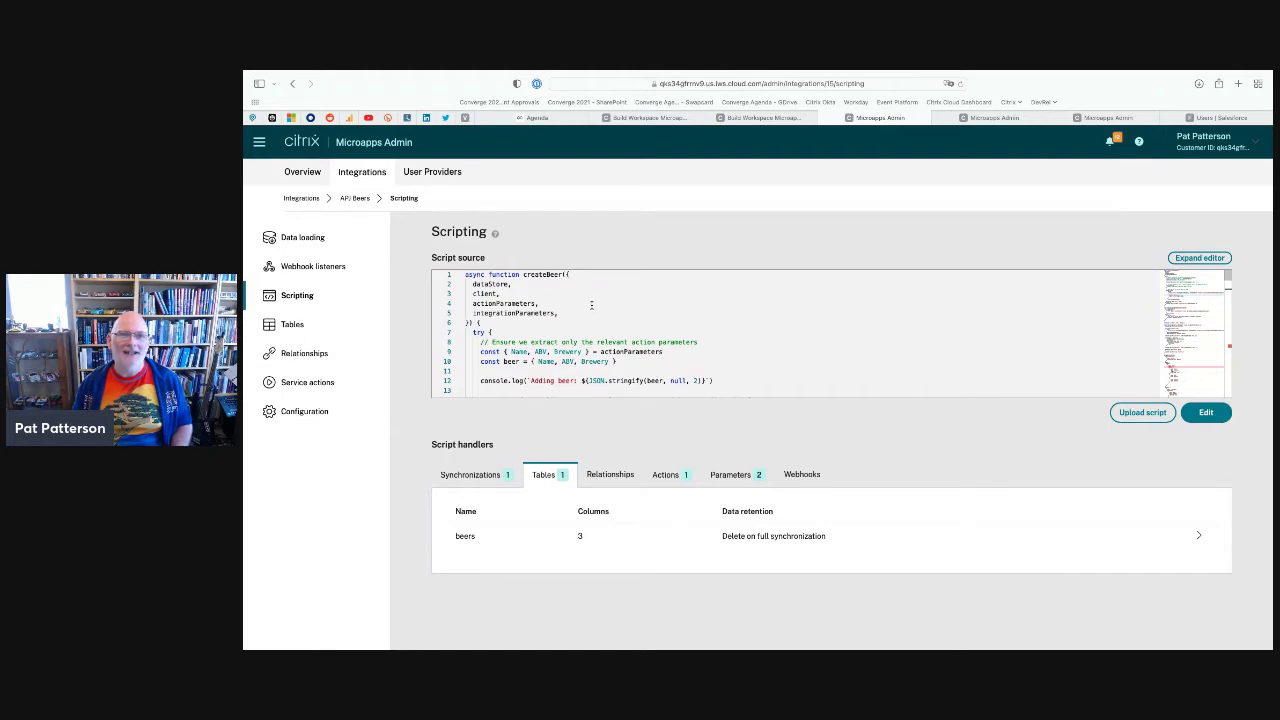
{"action": "left_click", "coordinate": [606, 314]}
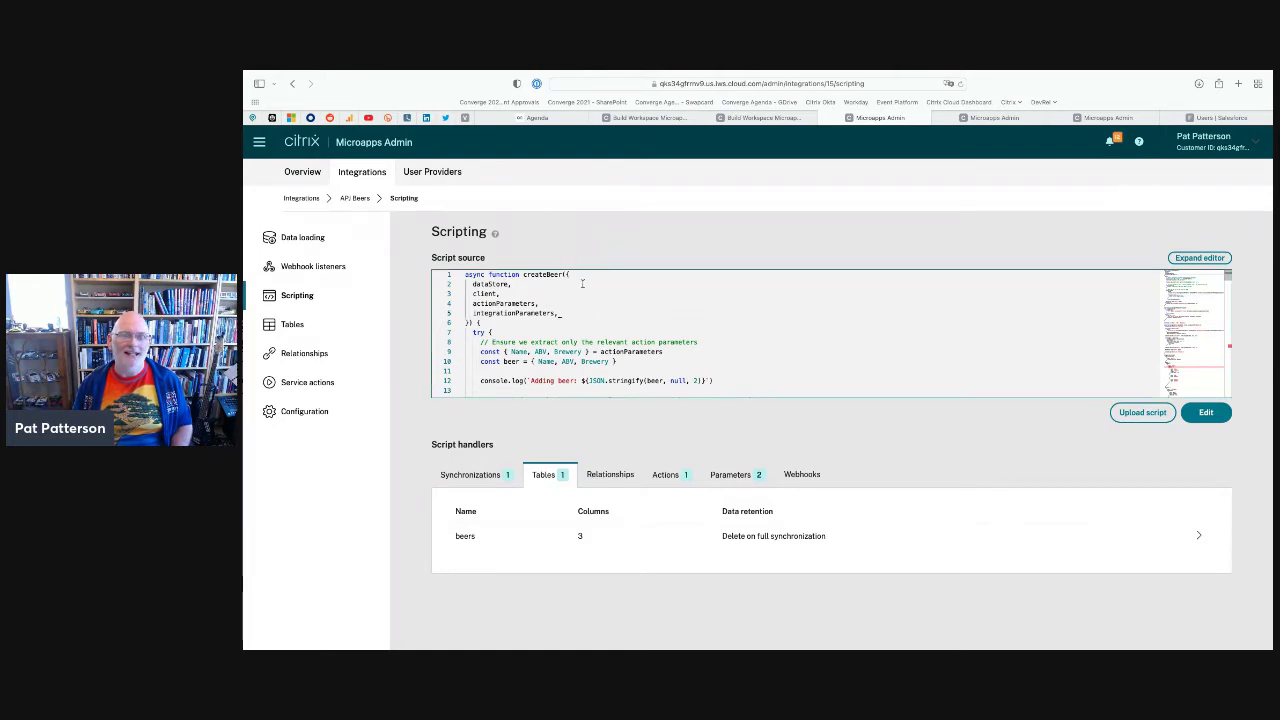
Go back to the integrations list, reopen APJ Beers and open the subscriber management for its Create Beer microapp
{"action": "left_click", "coordinate": [313, 199]}
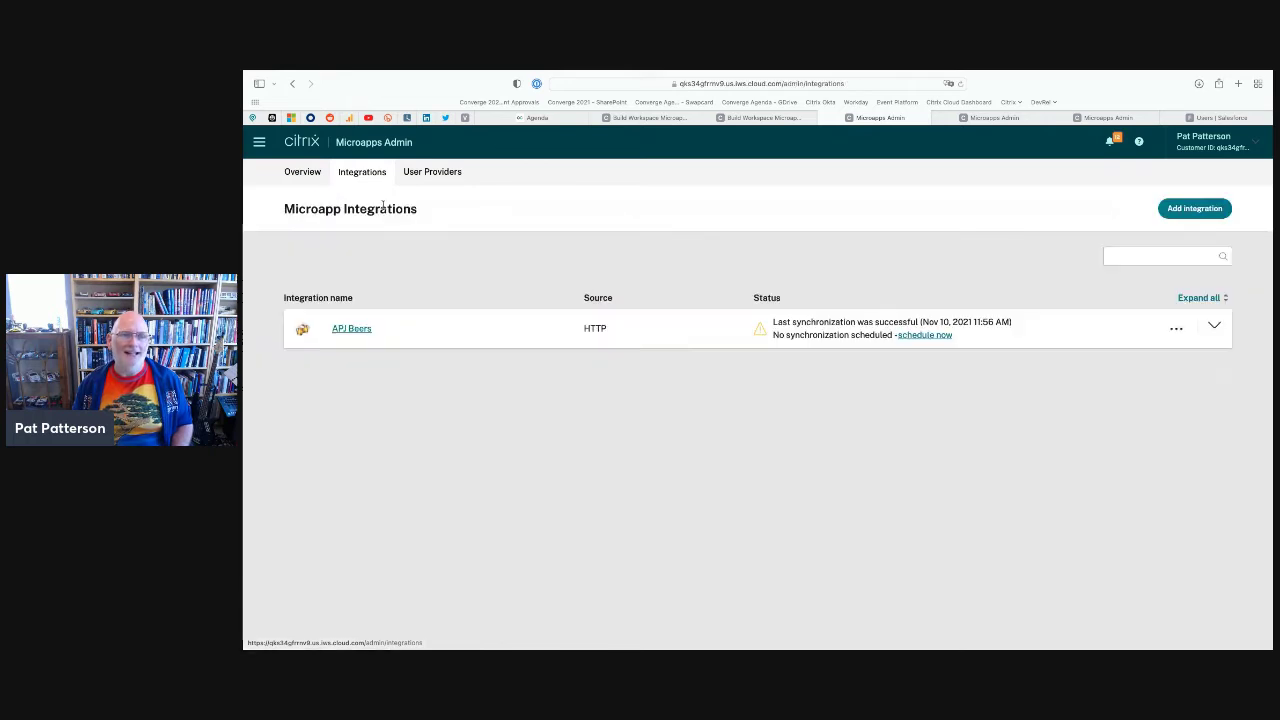
{"action": "left_click", "coordinate": [358, 330]}
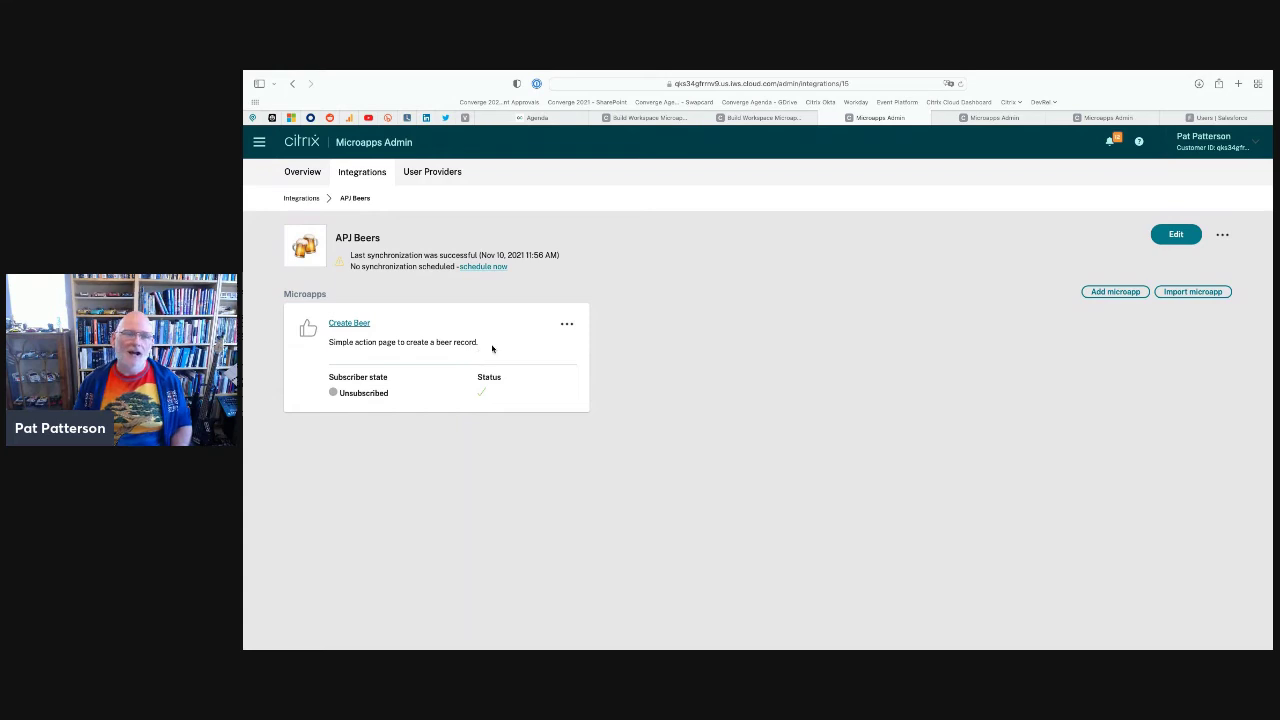
{"action": "left_click", "coordinate": [558, 324]}
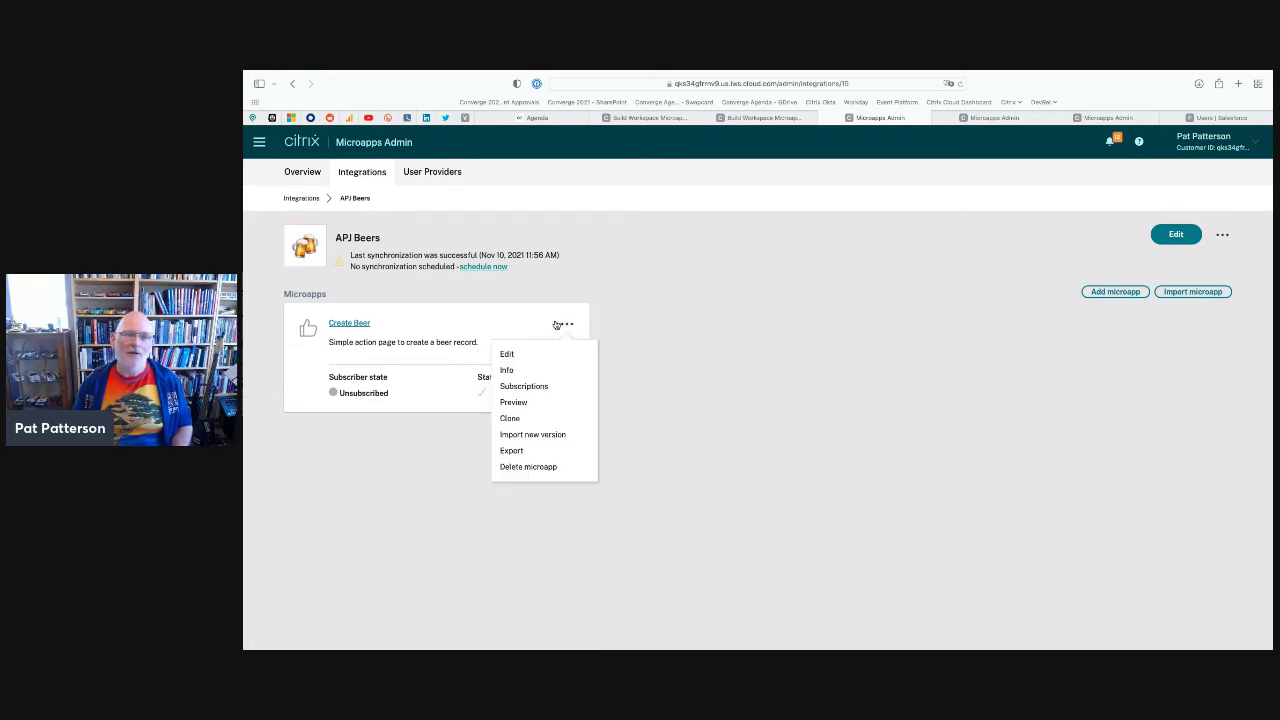
{"action": "left_click", "coordinate": [533, 386]}
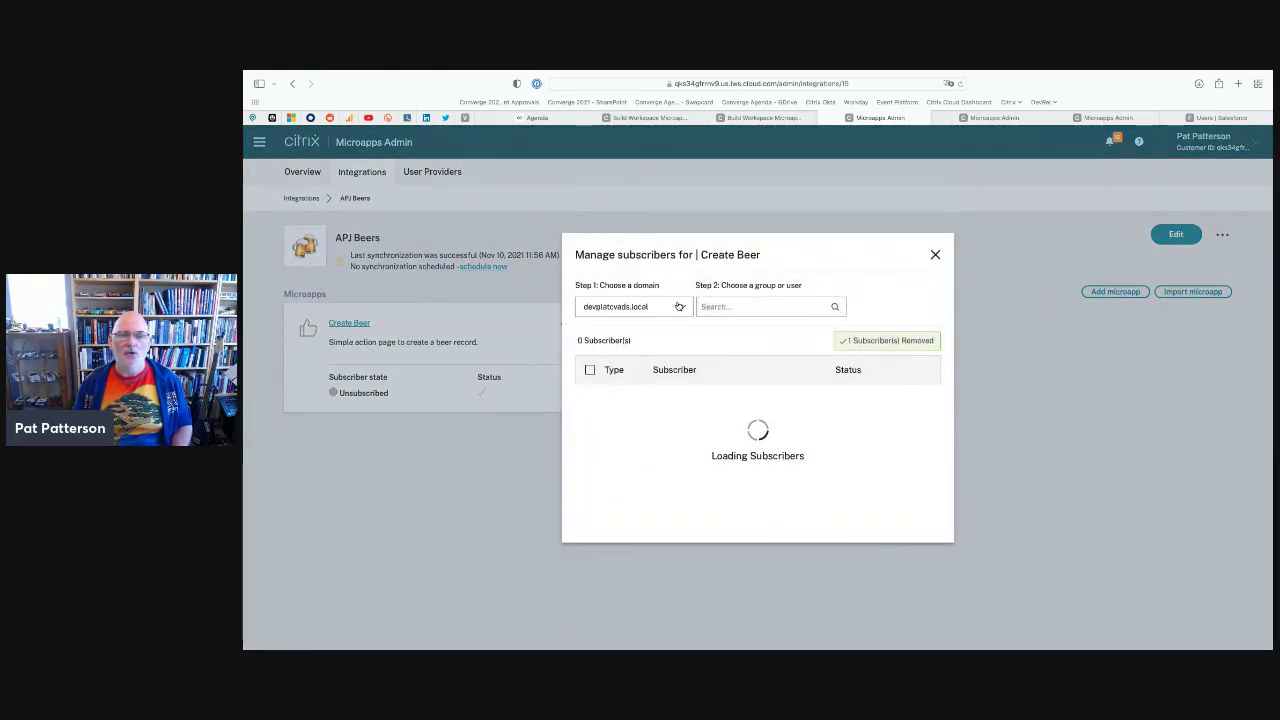
Keep the devplatcvads.local domain, search for the user's first name and add the matching account as a Create Beer subscriber
{"action": "left_click", "coordinate": [684, 306]}
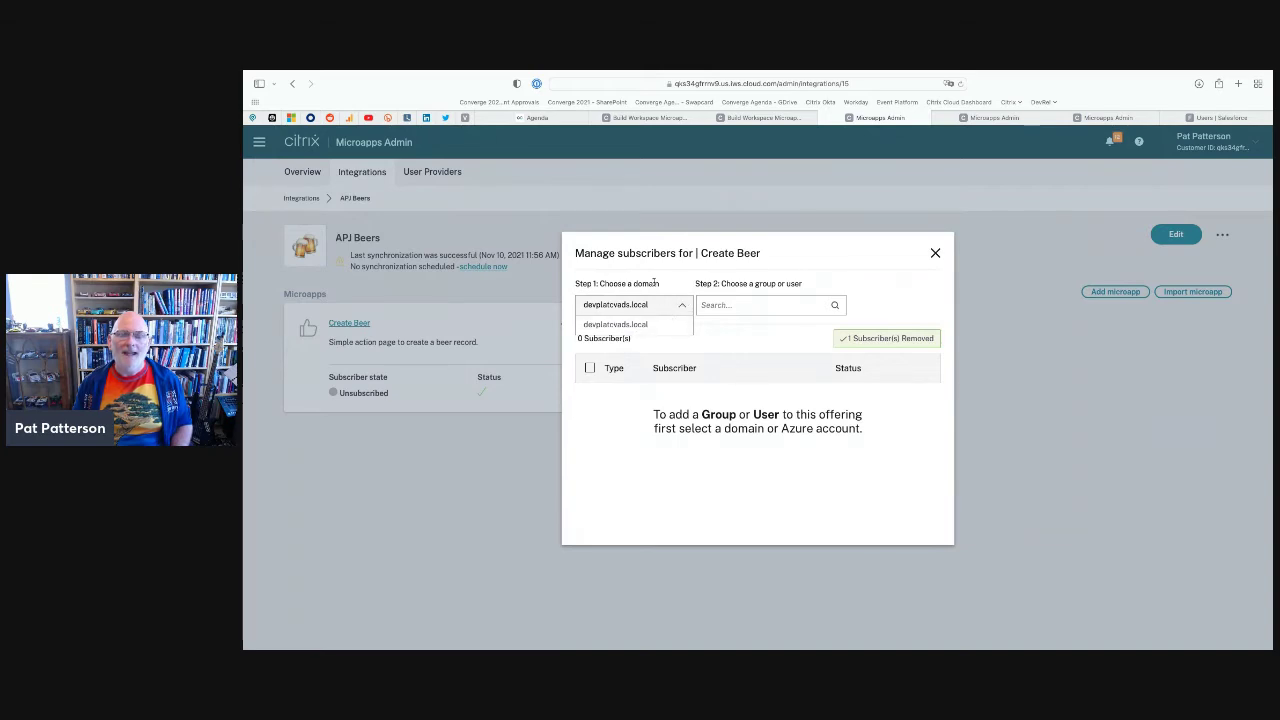
{"action": "left_click", "coordinate": [640, 306]}
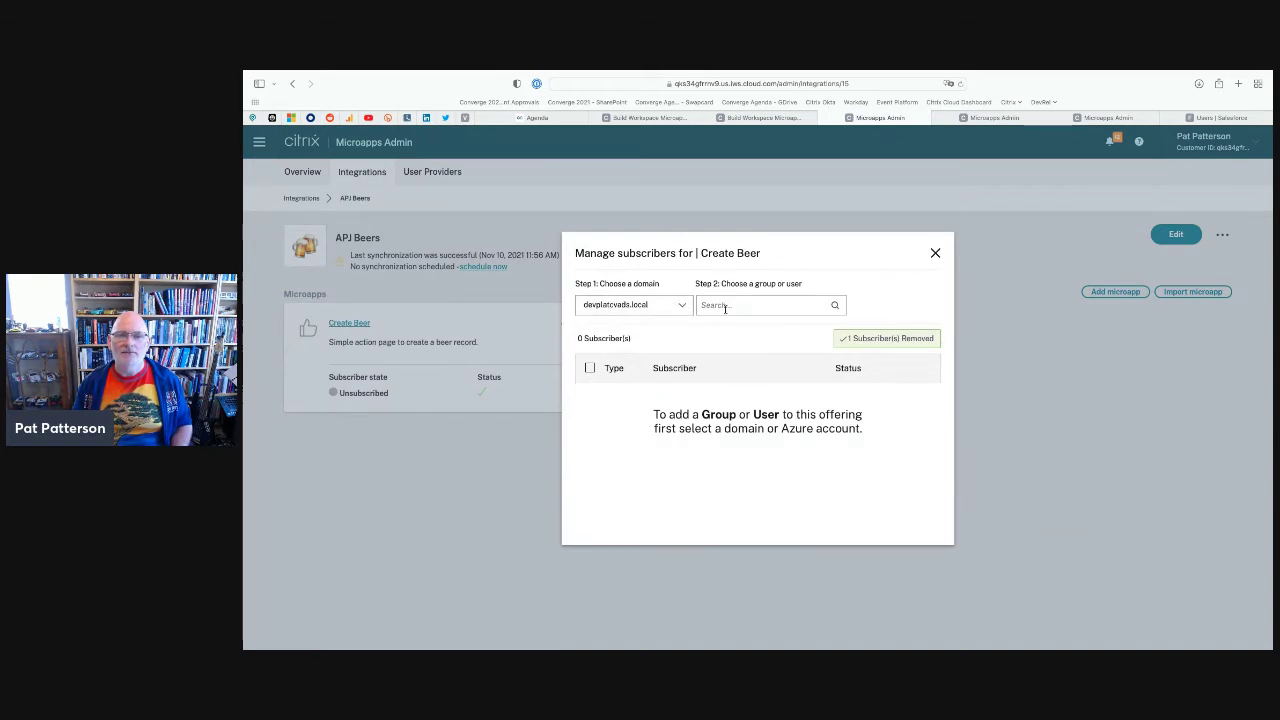
{"action": "left_click", "coordinate": [758, 307]}
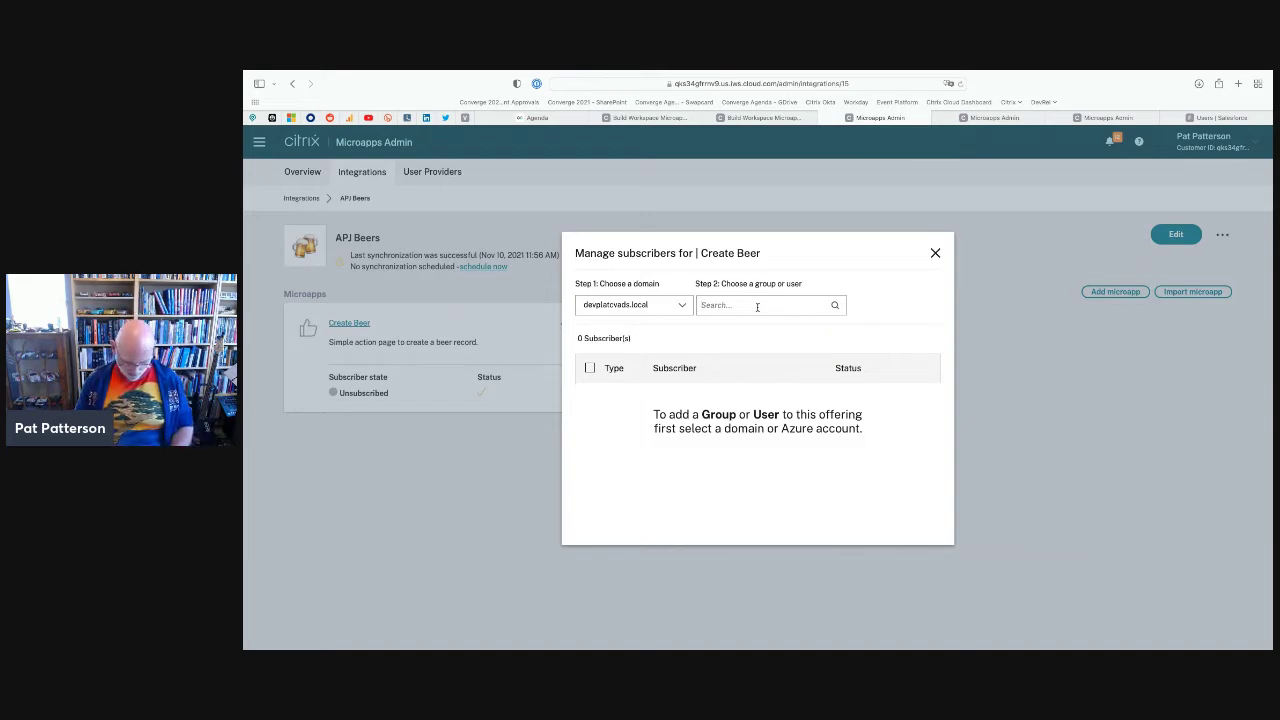
{"action": "type", "text": "pat"}
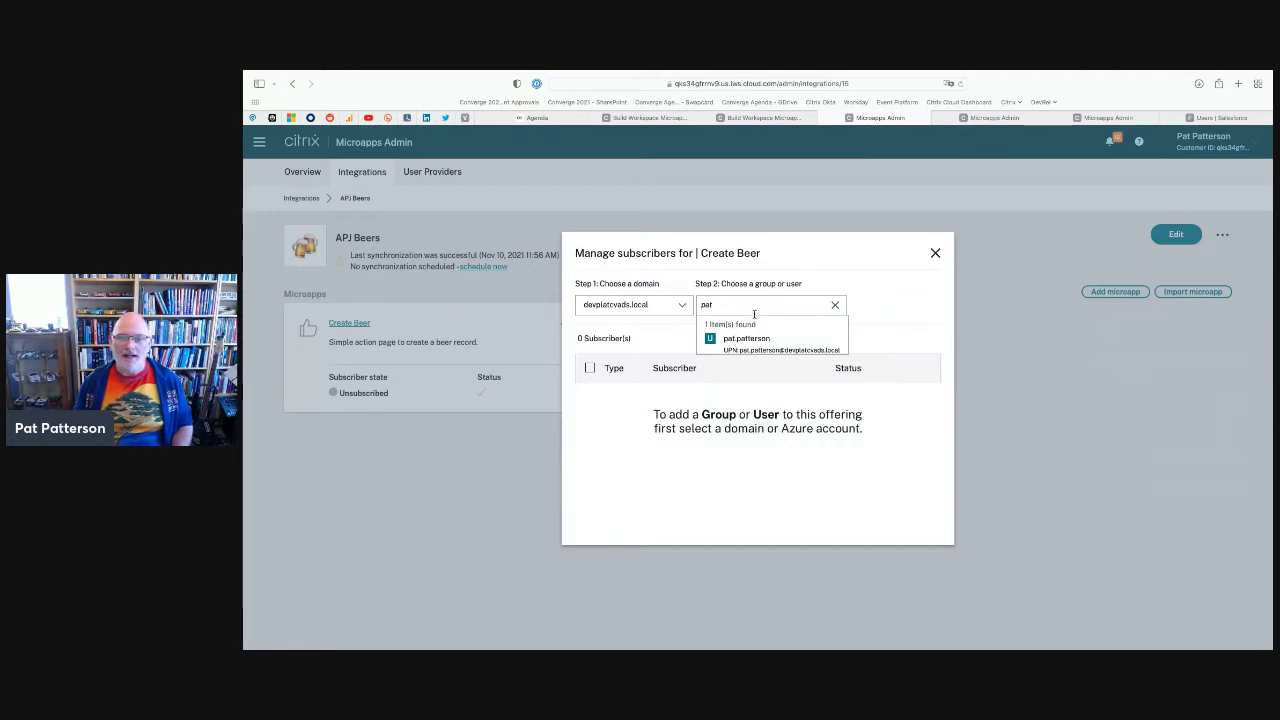
{"action": "left_click", "coordinate": [756, 341]}
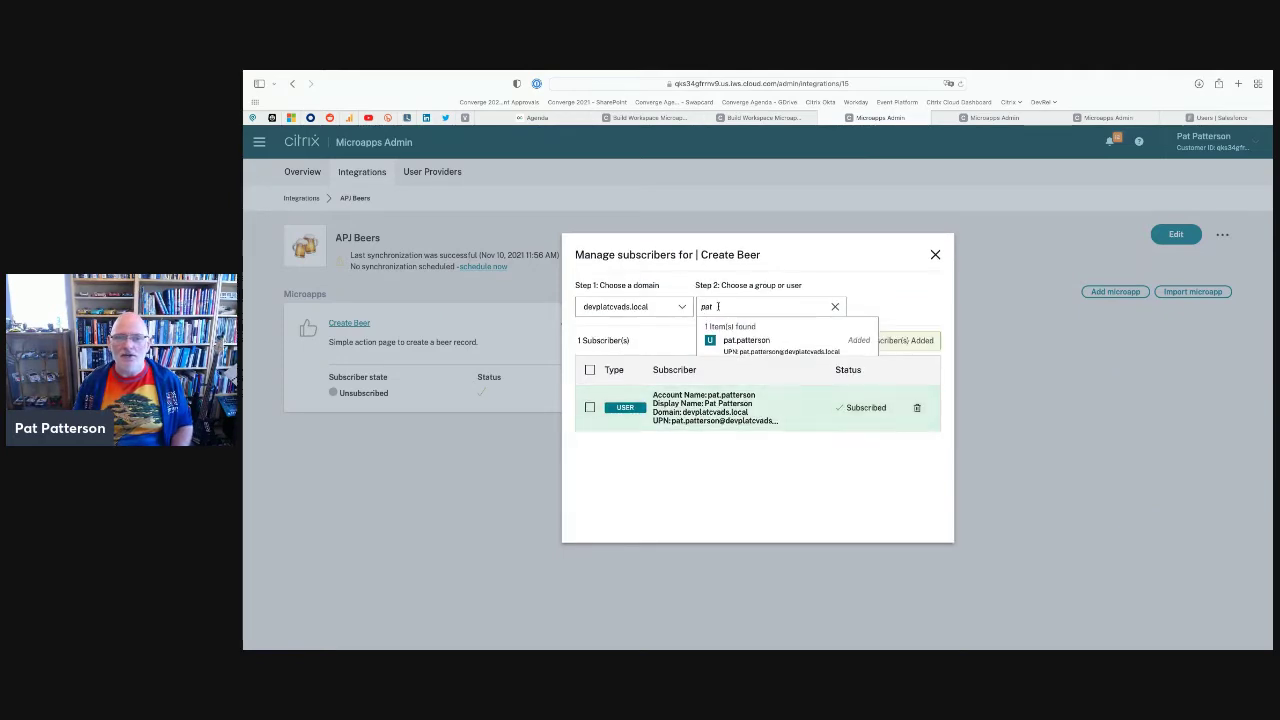
Search the domain's groups and users for "admi" and clear the search
{"action": "double_click", "coordinate": [727, 307]}
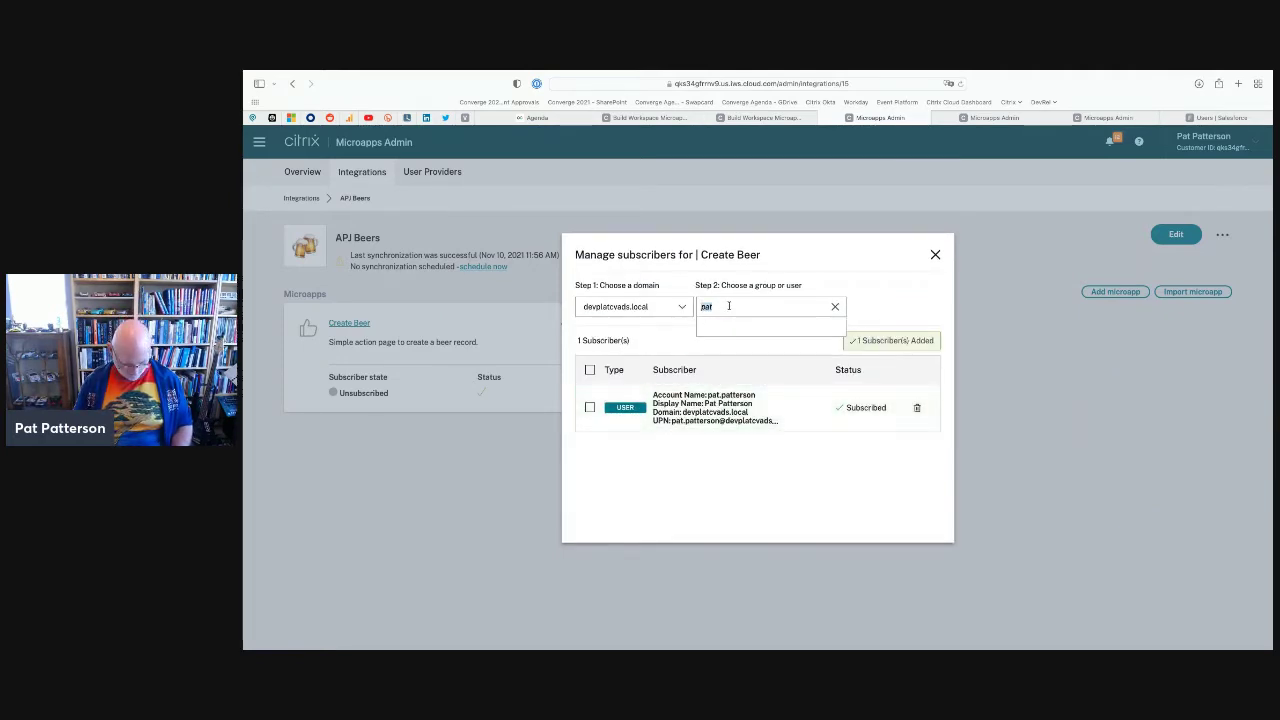
{"action": "type", "text": "admi"}
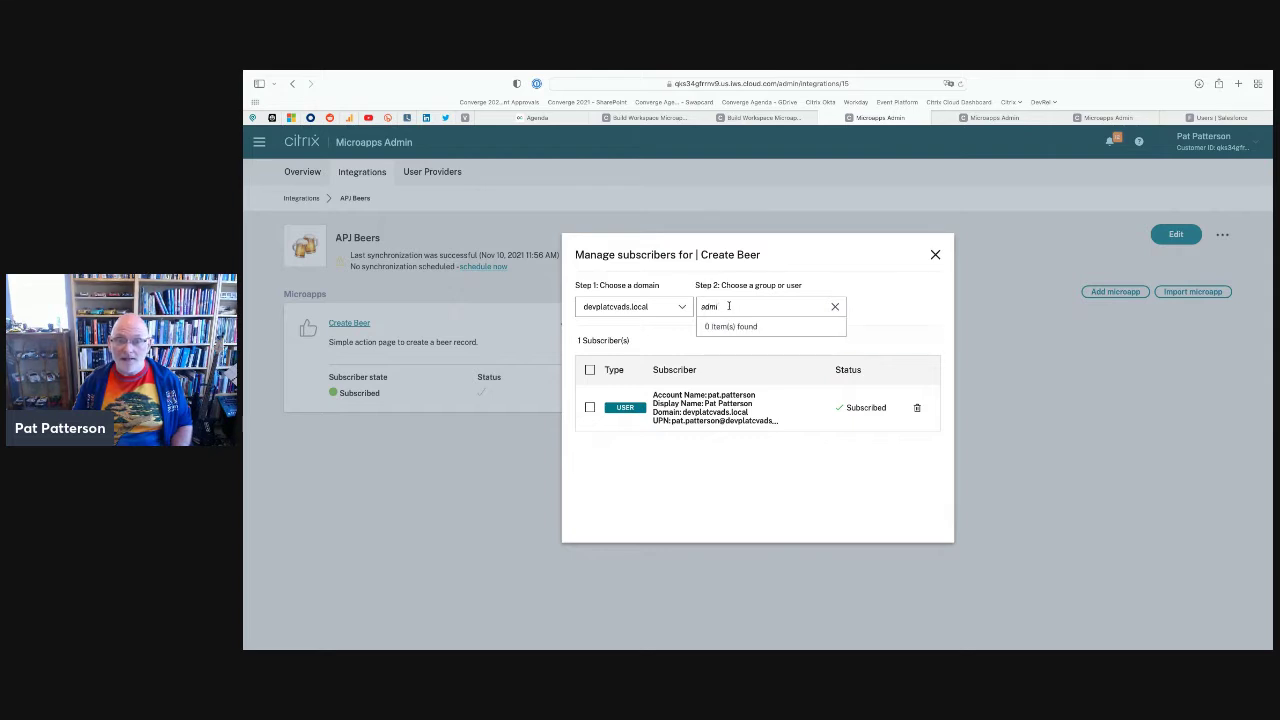
{"action": "key", "text": "BackSpace"}
{"action": "key", "text": "BackSpace"}
{"action": "key", "text": "BackSpace"}
{"action": "key", "text": "BackSpace"}
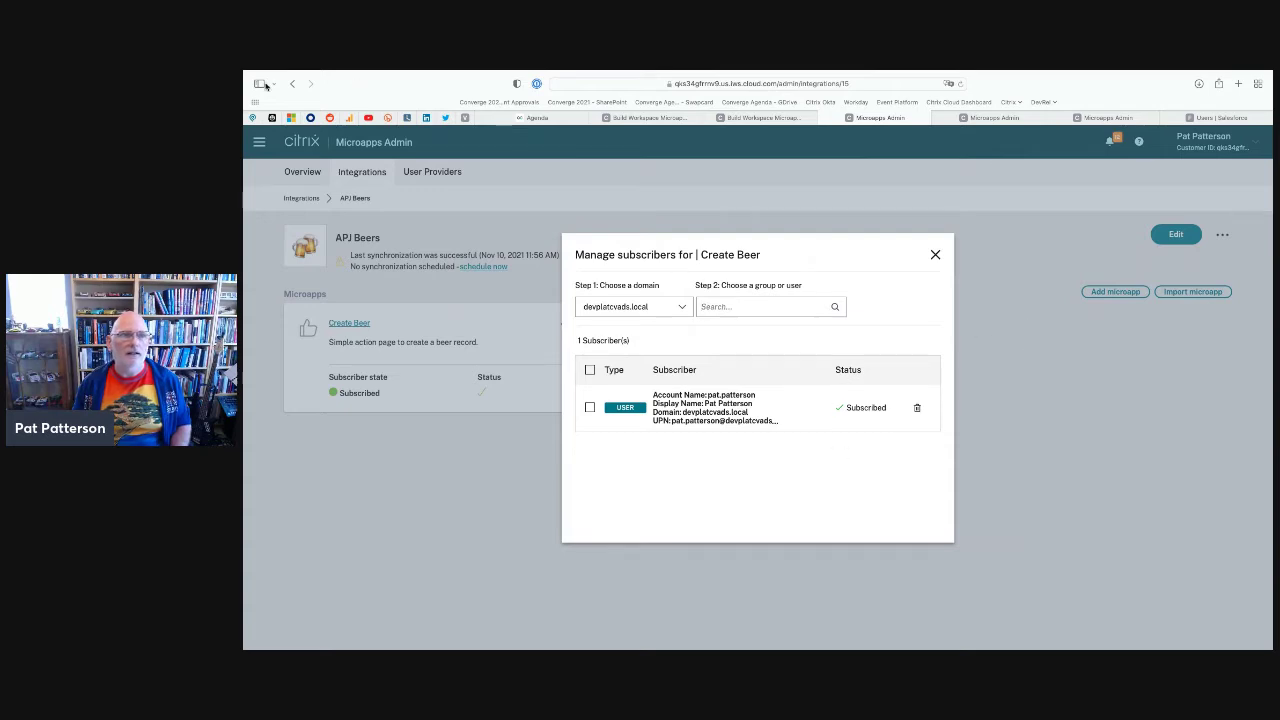
Take the browser out of full screen and alternate between the Citrix Workspace home page and the Create Beer subscribers
{"action": "mouse_move", "coordinate": [287, 72]}
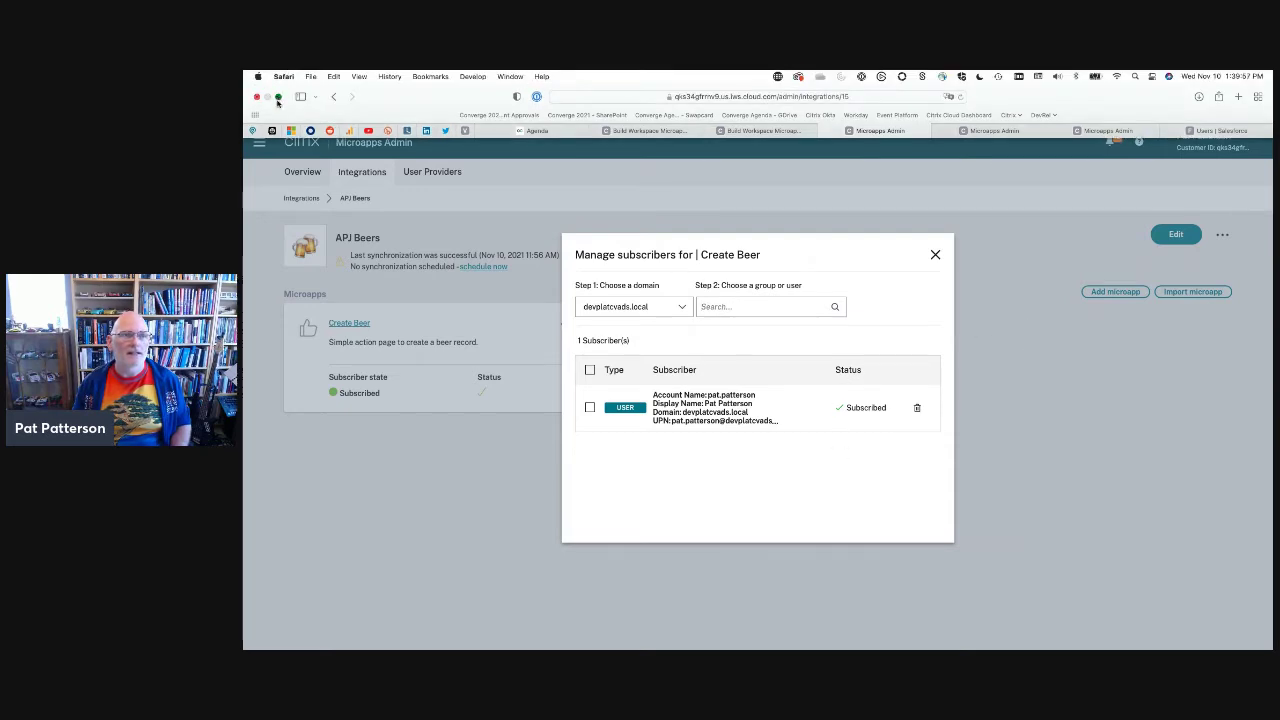
{"action": "left_click", "coordinate": [278, 97]}
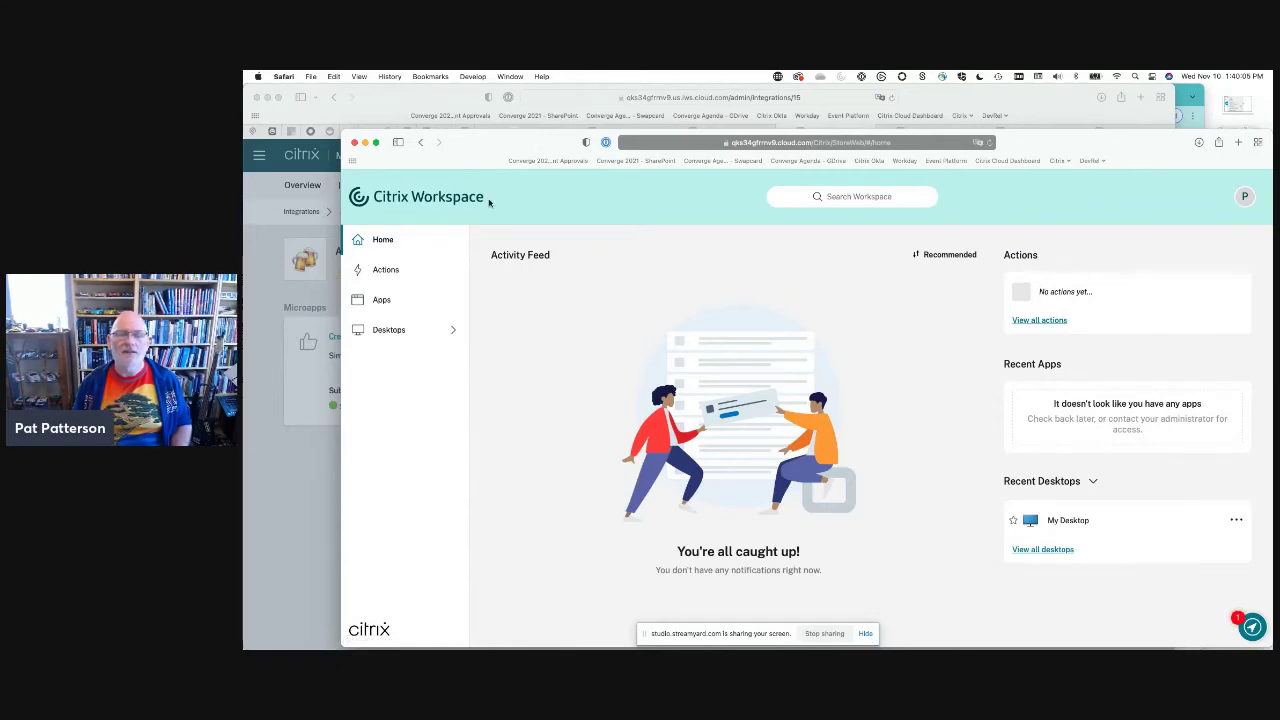
{"action": "left_click", "coordinate": [280, 483]}
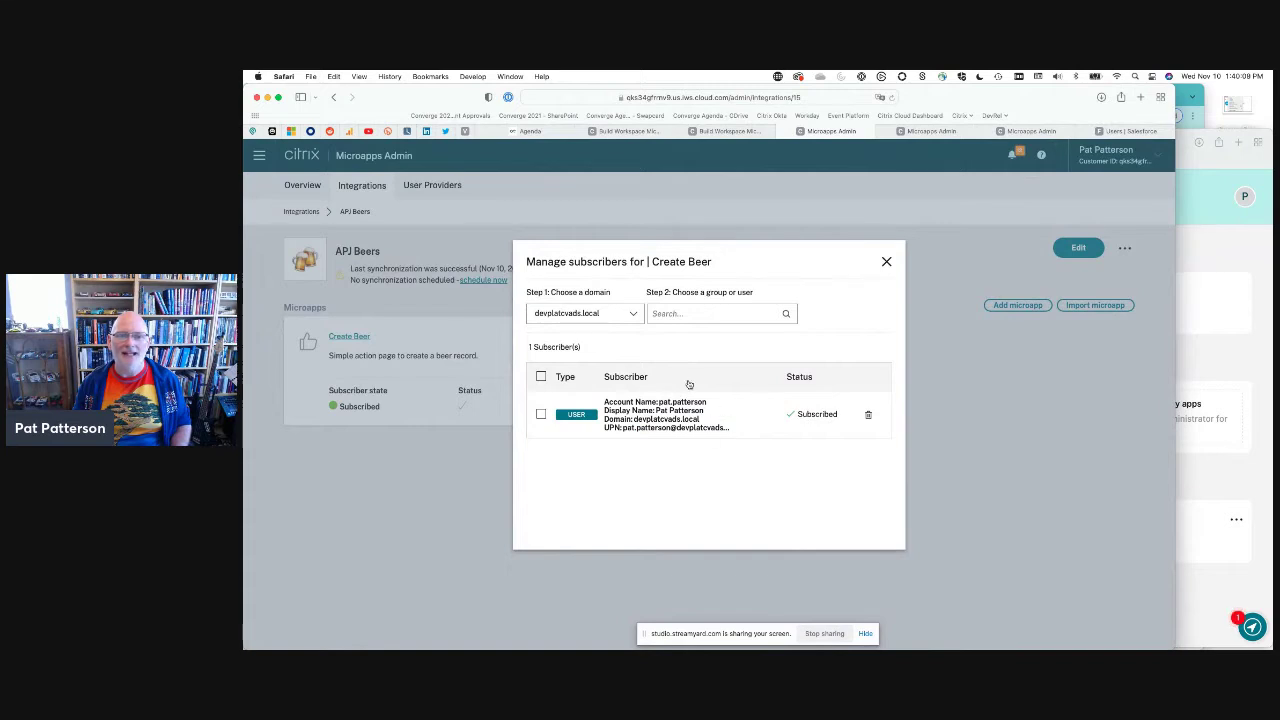
{"action": "left_click", "coordinate": [1203, 186]}
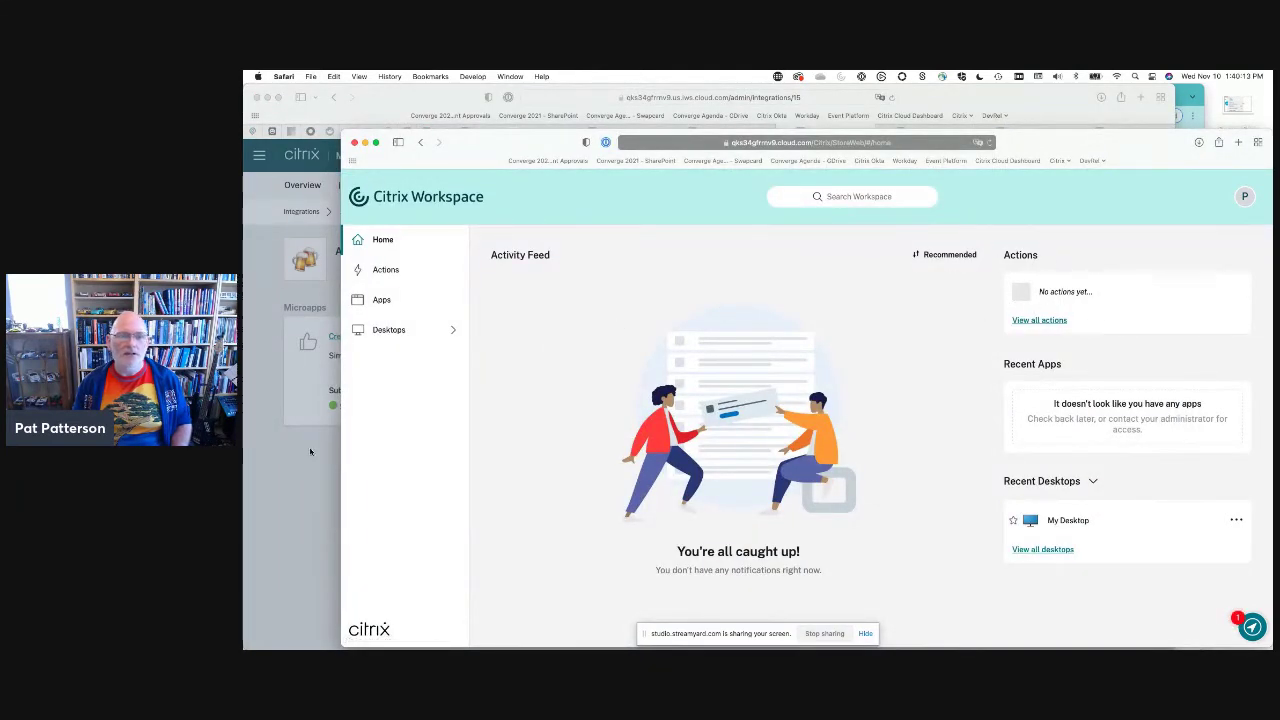
{"action": "key", "text": "super+grave"}
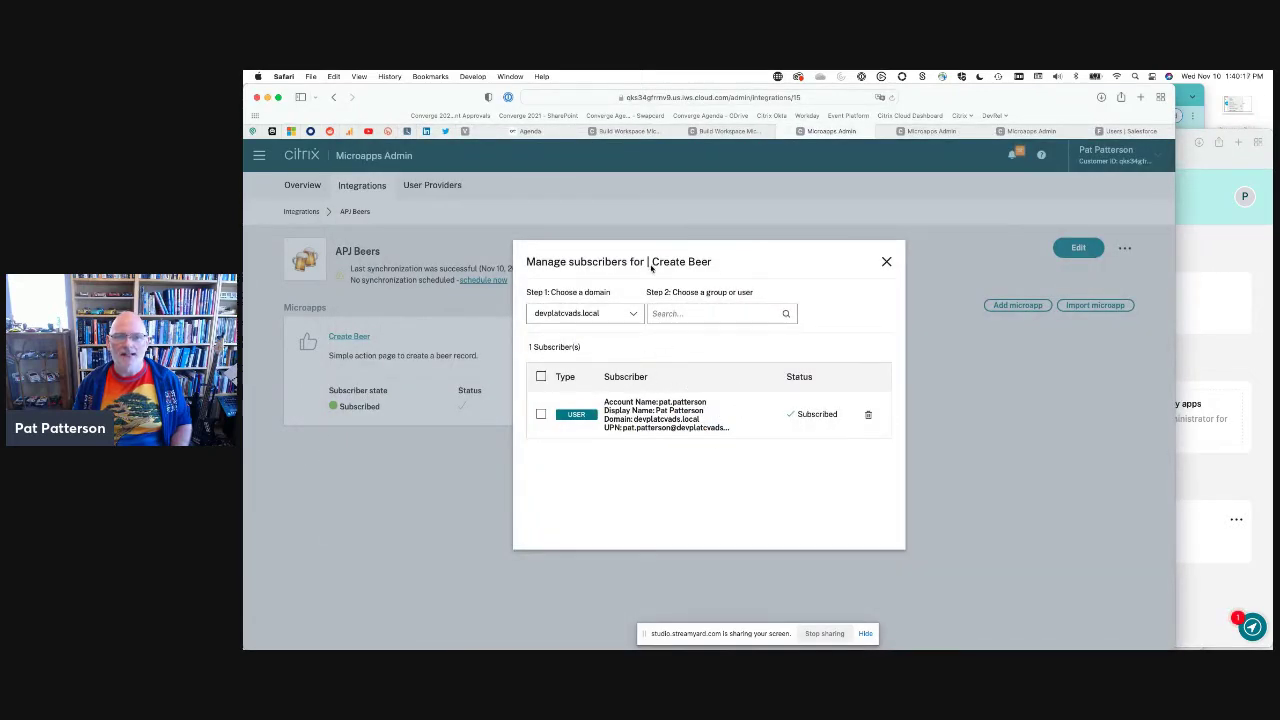
Close the Create Beer subscriber management, switch to Citrix Workspace and reload its home page to refresh the available actions
{"action": "left_click", "coordinate": [885, 262]}
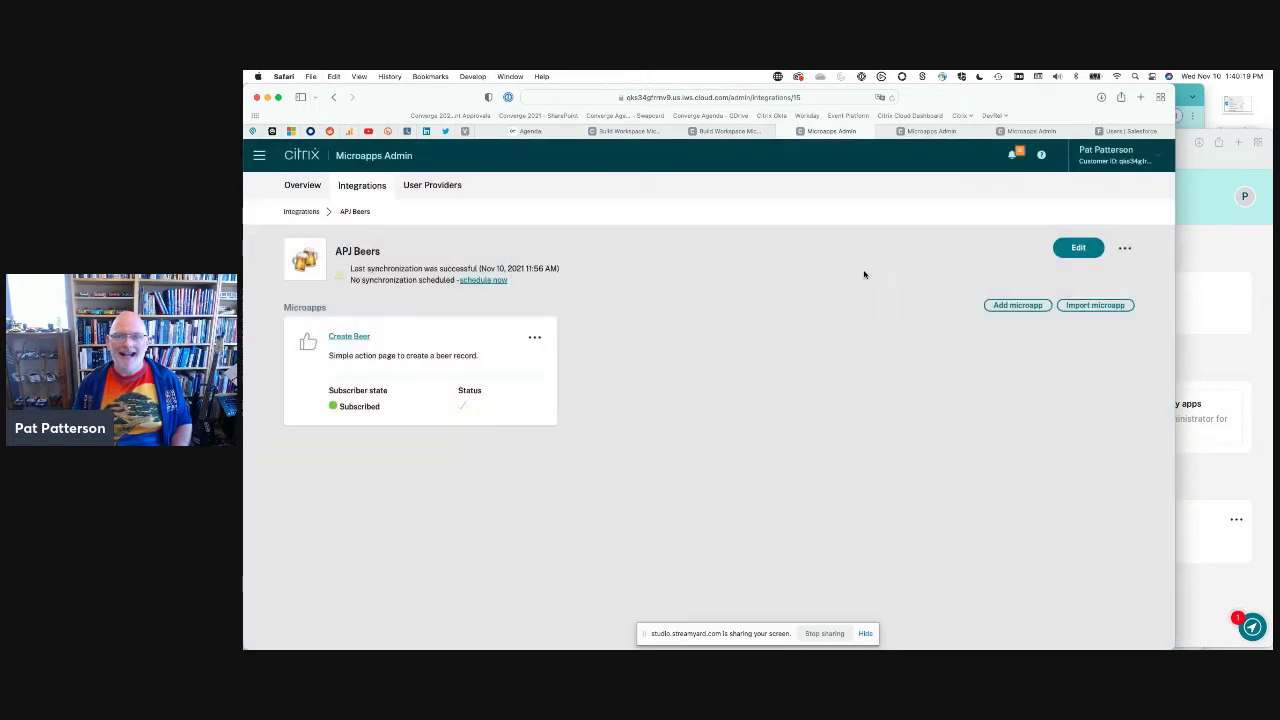
{"action": "left_click", "coordinate": [1205, 166]}
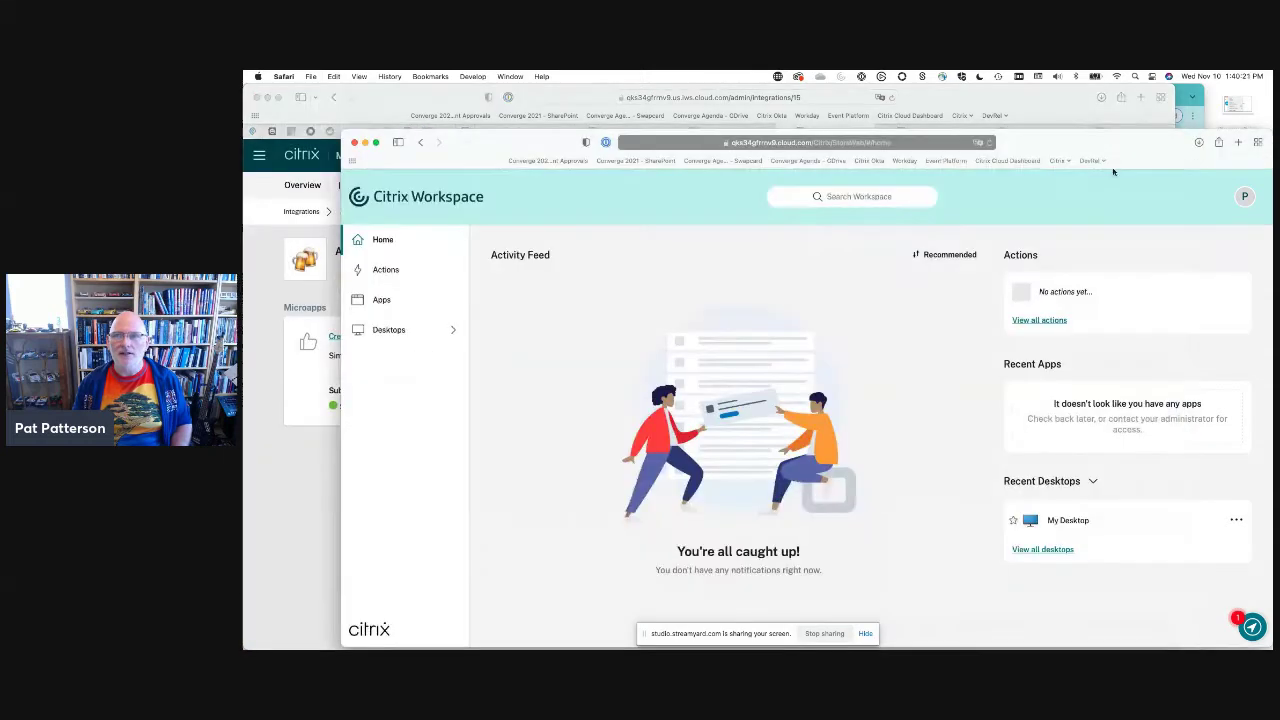
{"action": "left_click", "coordinate": [990, 144]}
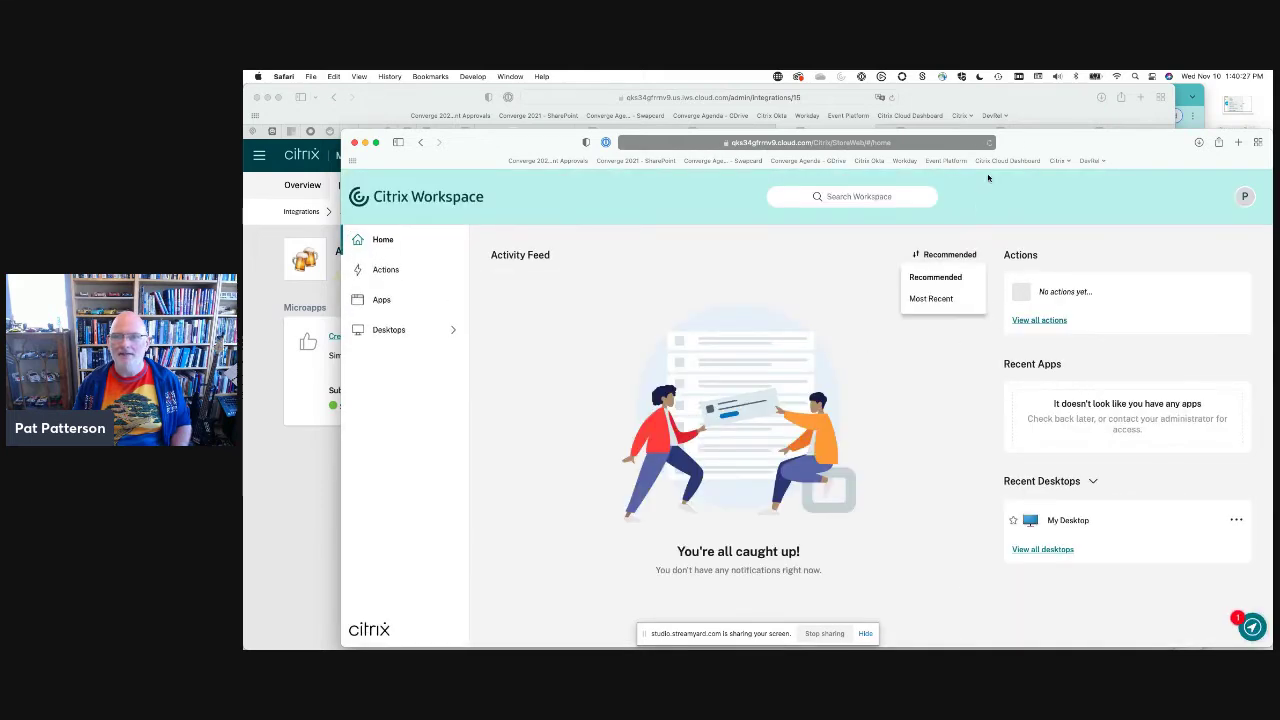
{"action": "left_click", "coordinate": [990, 144]}
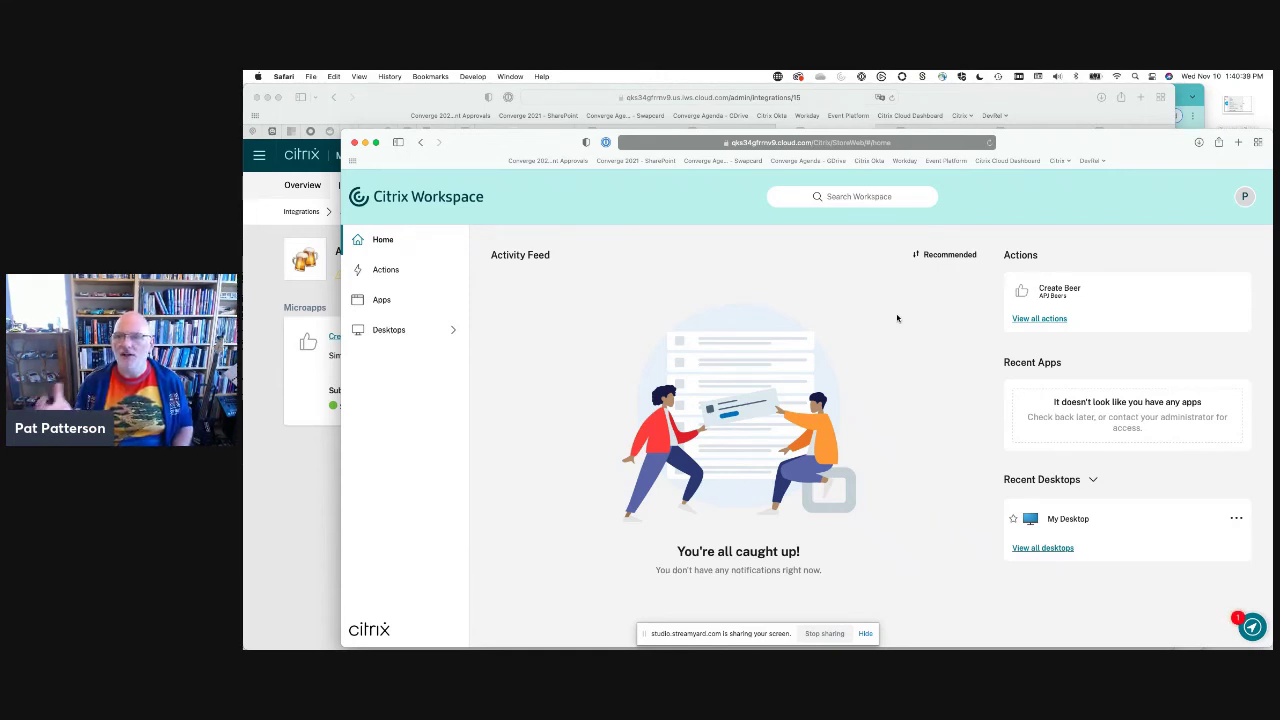
Return to Microapps Admin, remove the only subscriber from the Create Beer microapp and close its subscriber management
{"action": "left_click", "coordinate": [281, 450]}
{"action": "left_click", "coordinate": [535, 337]}
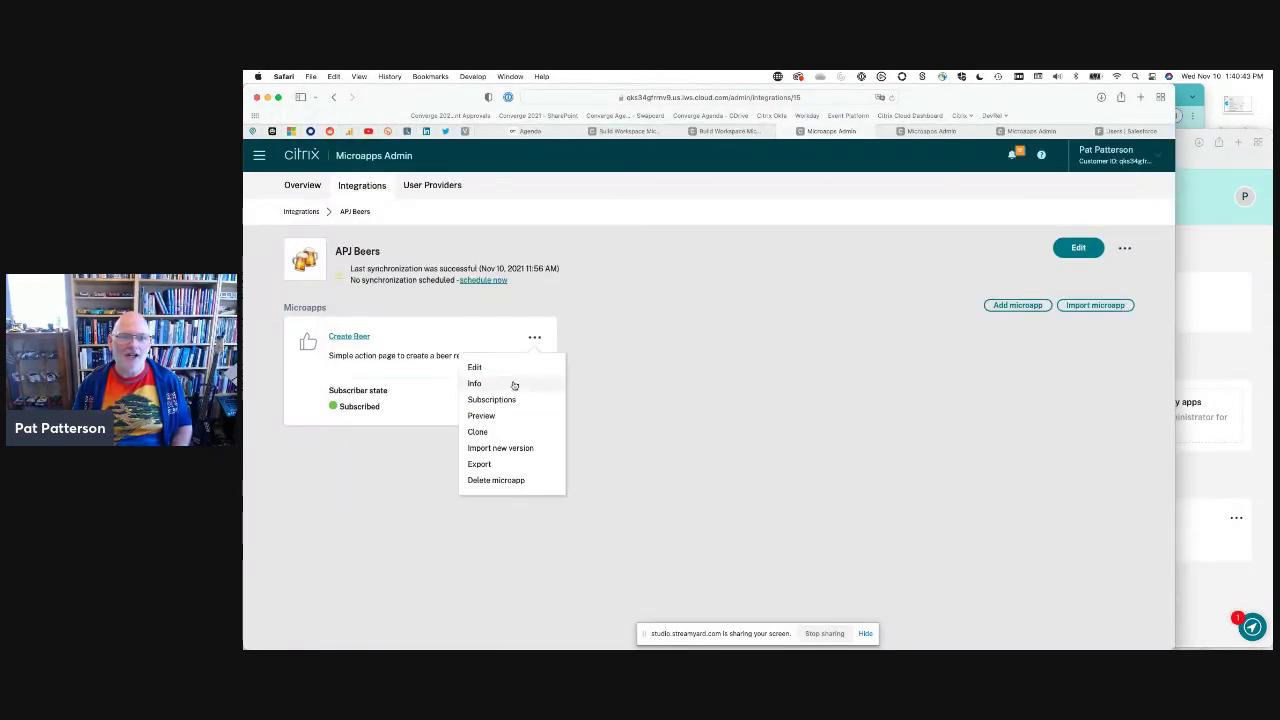
{"action": "left_click", "coordinate": [504, 399]}
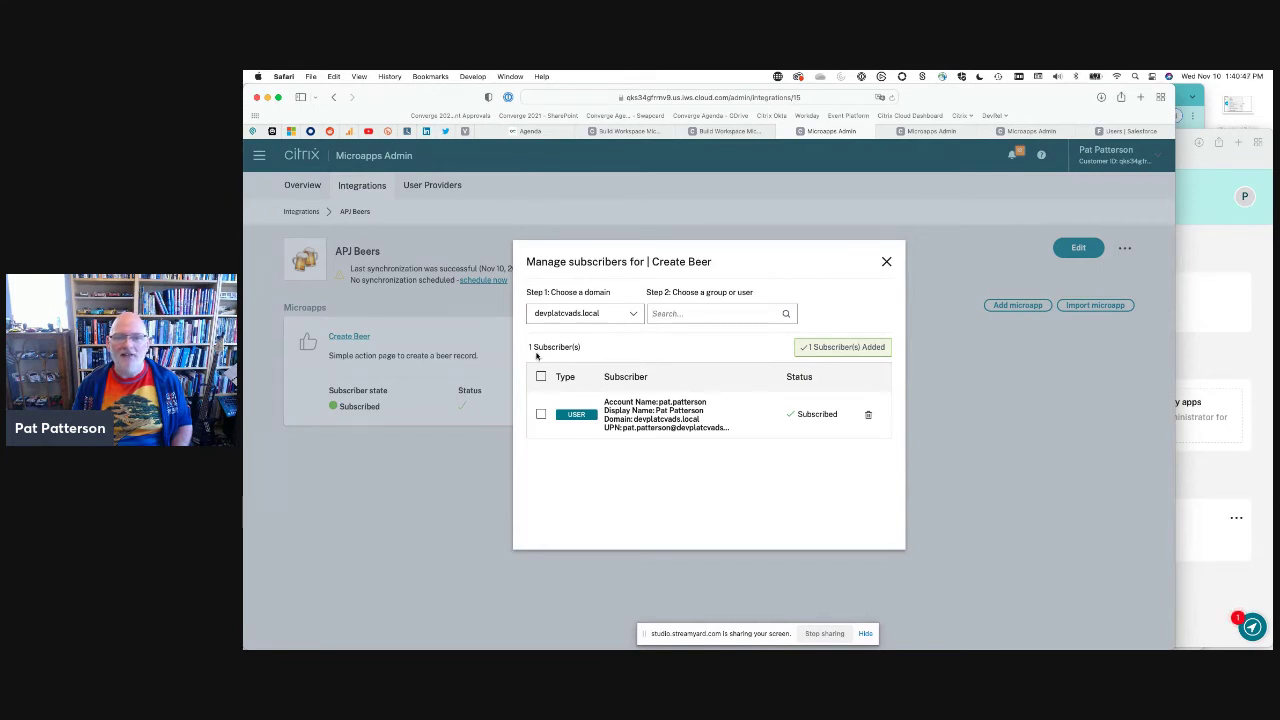
{"action": "left_click", "coordinate": [540, 415]}
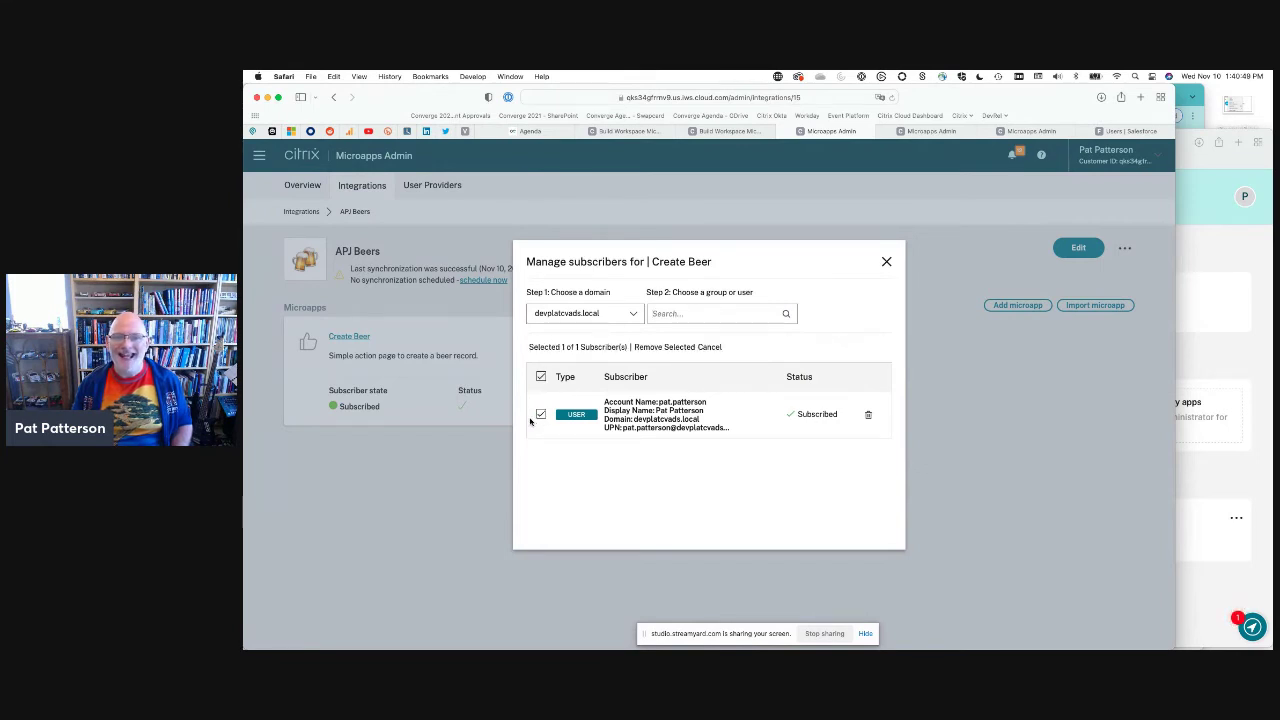
{"action": "left_click", "coordinate": [868, 415]}
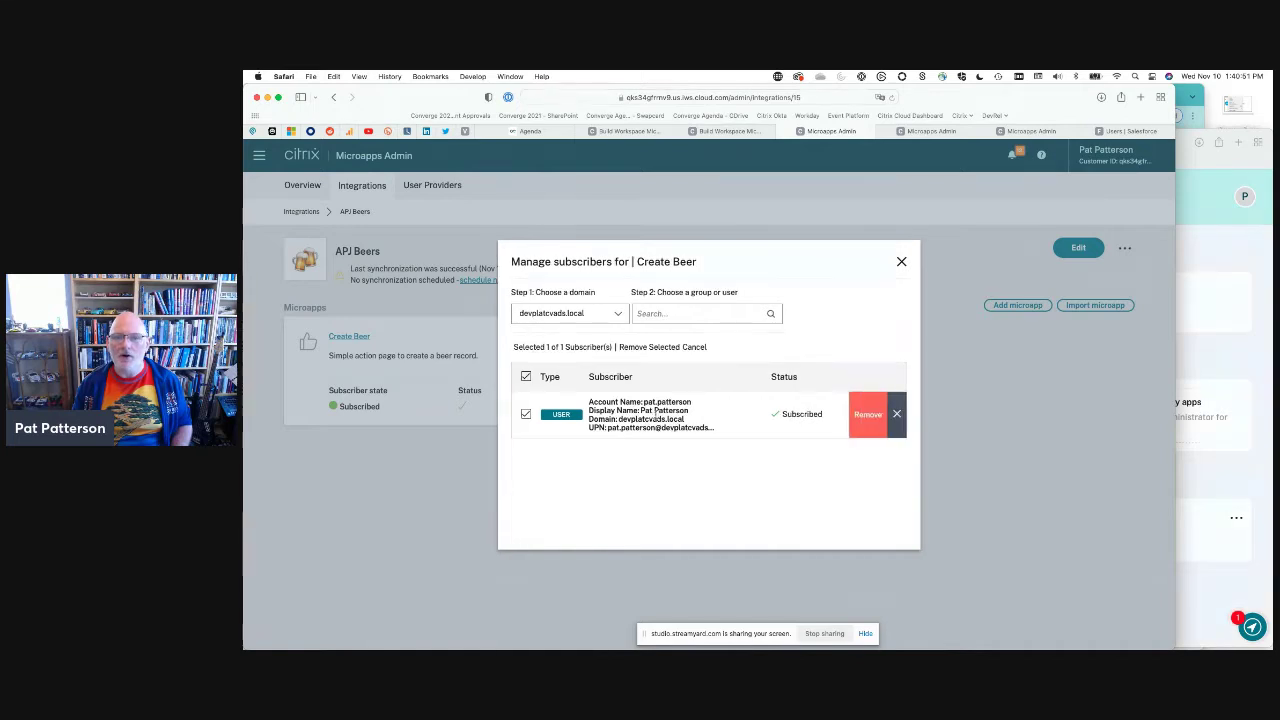
{"action": "left_click", "coordinate": [870, 414]}
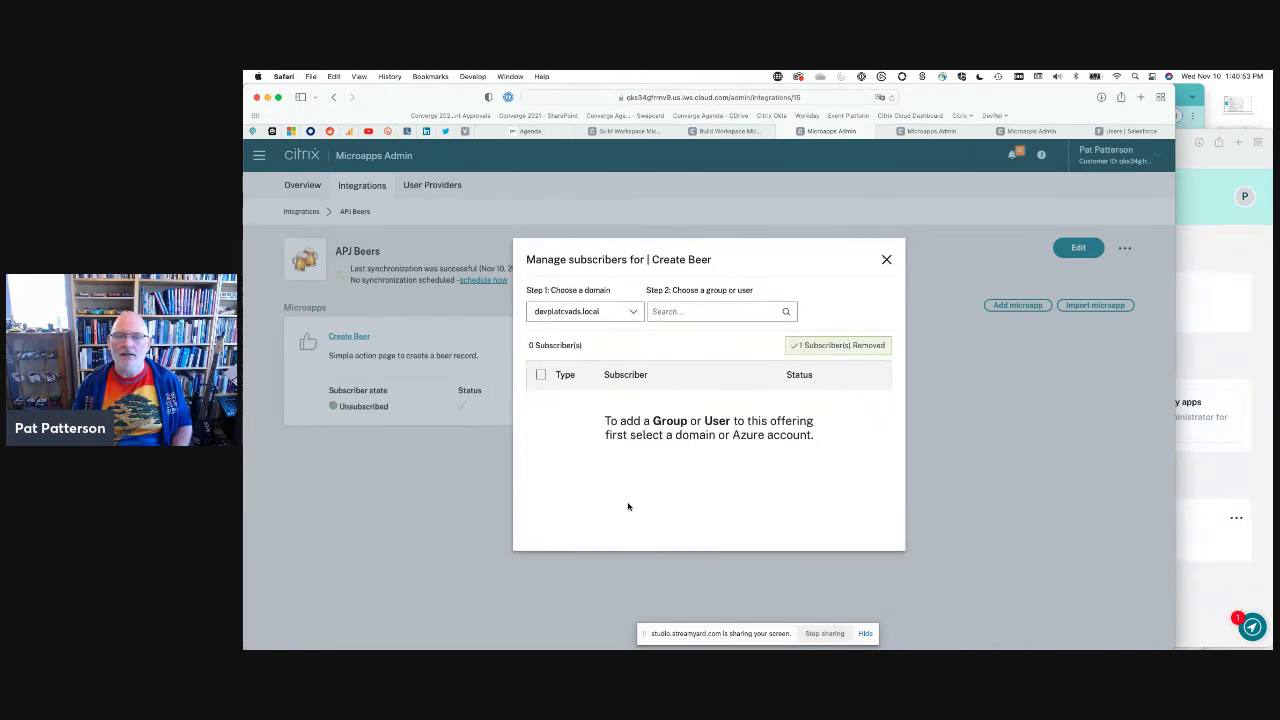
{"action": "left_click", "coordinate": [886, 260]}
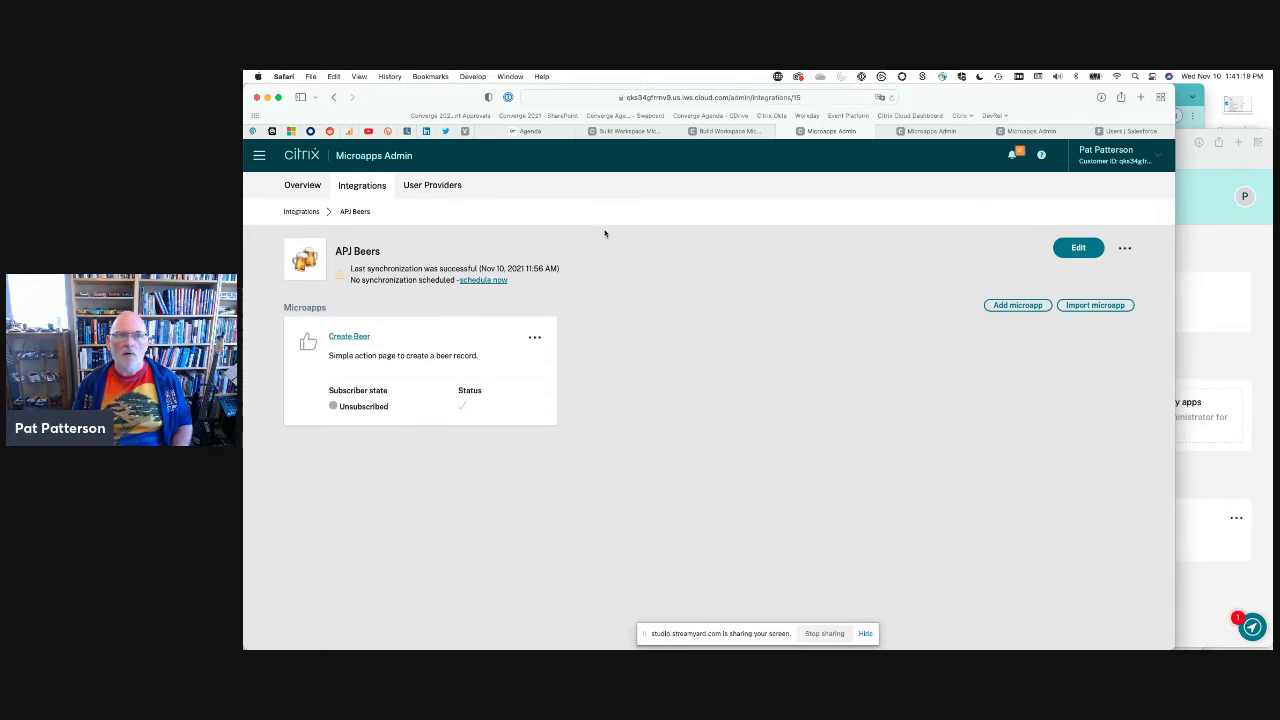
View the User Providers page and open its help documentation in a separate browser tab
{"action": "left_click", "coordinate": [915, 131]}
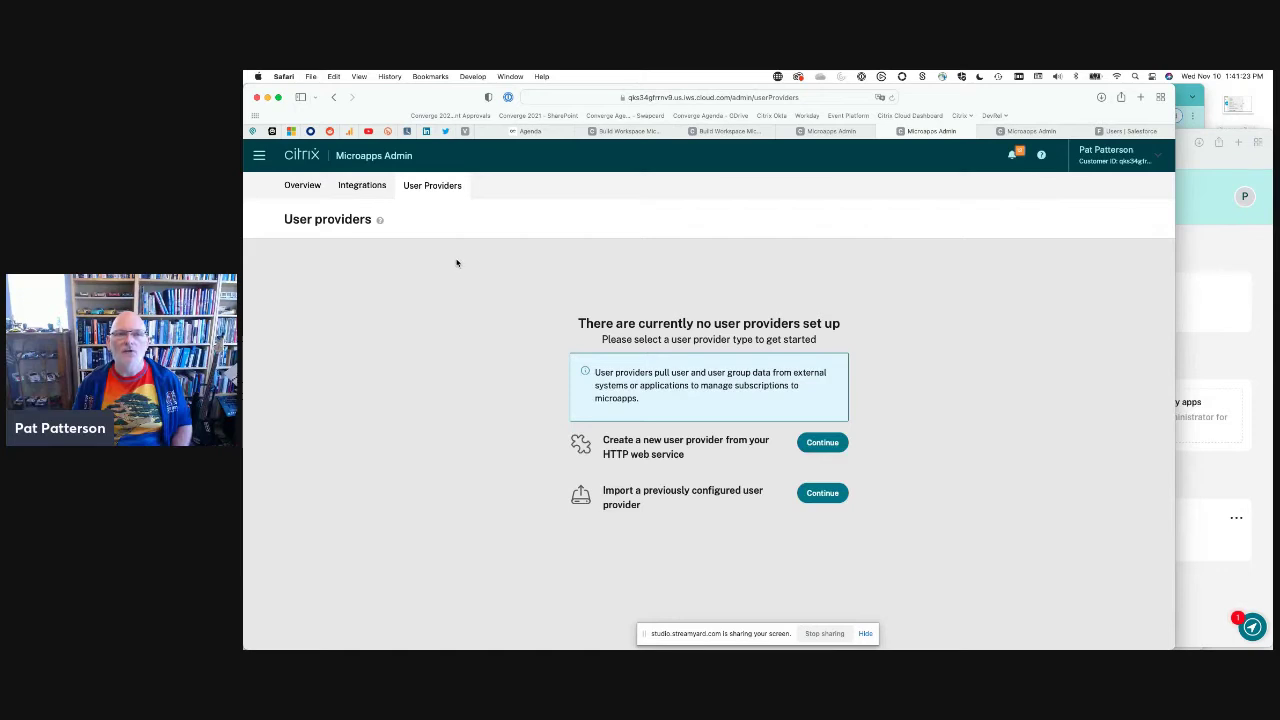
{"action": "left_click", "coordinate": [380, 223]}
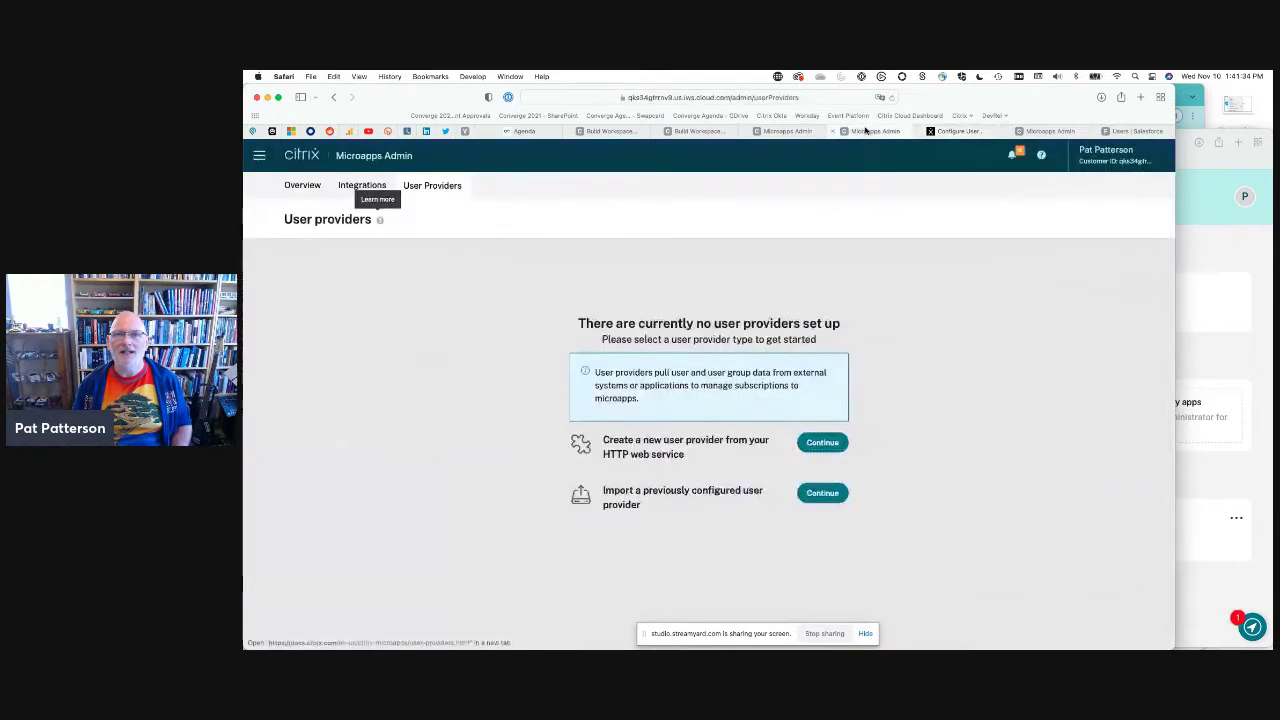
{"action": "left_click", "coordinate": [875, 131]}
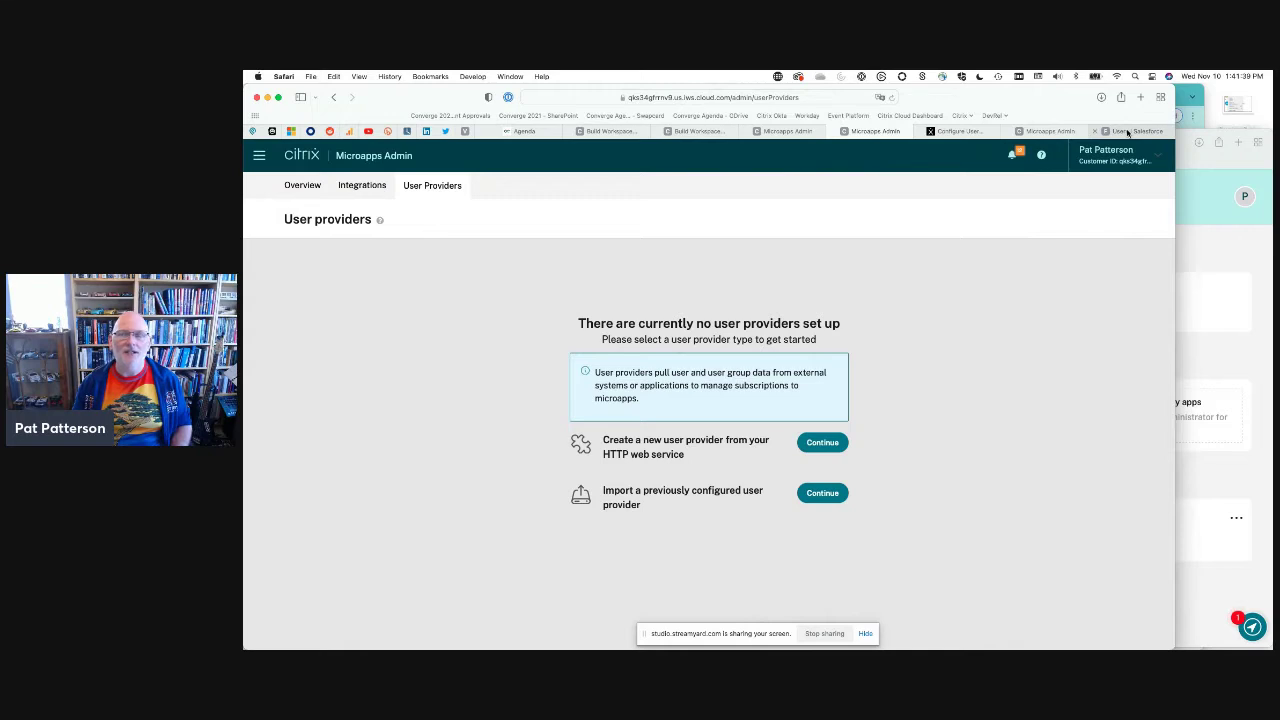
Switch to Salesforce Setup and view the list of all users and the public groups
{"action": "mouse_move", "coordinate": [1129, 134]}
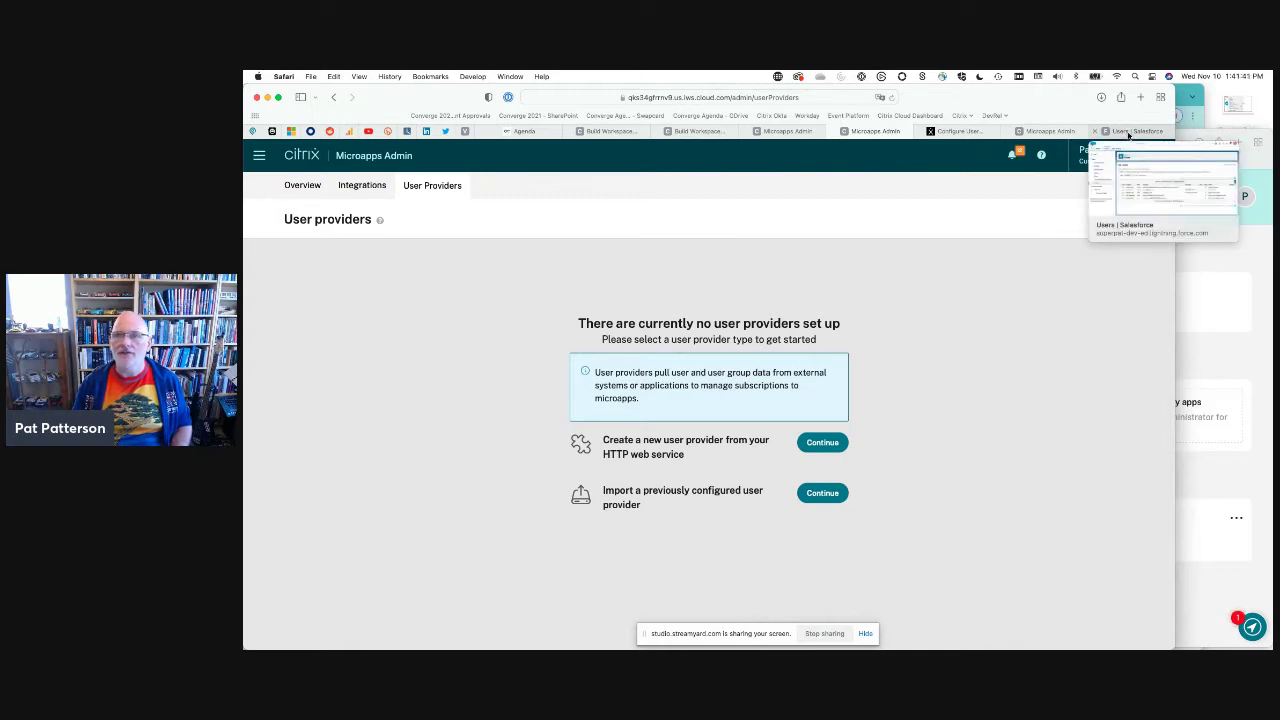
{"action": "left_click", "coordinate": [1129, 134]}
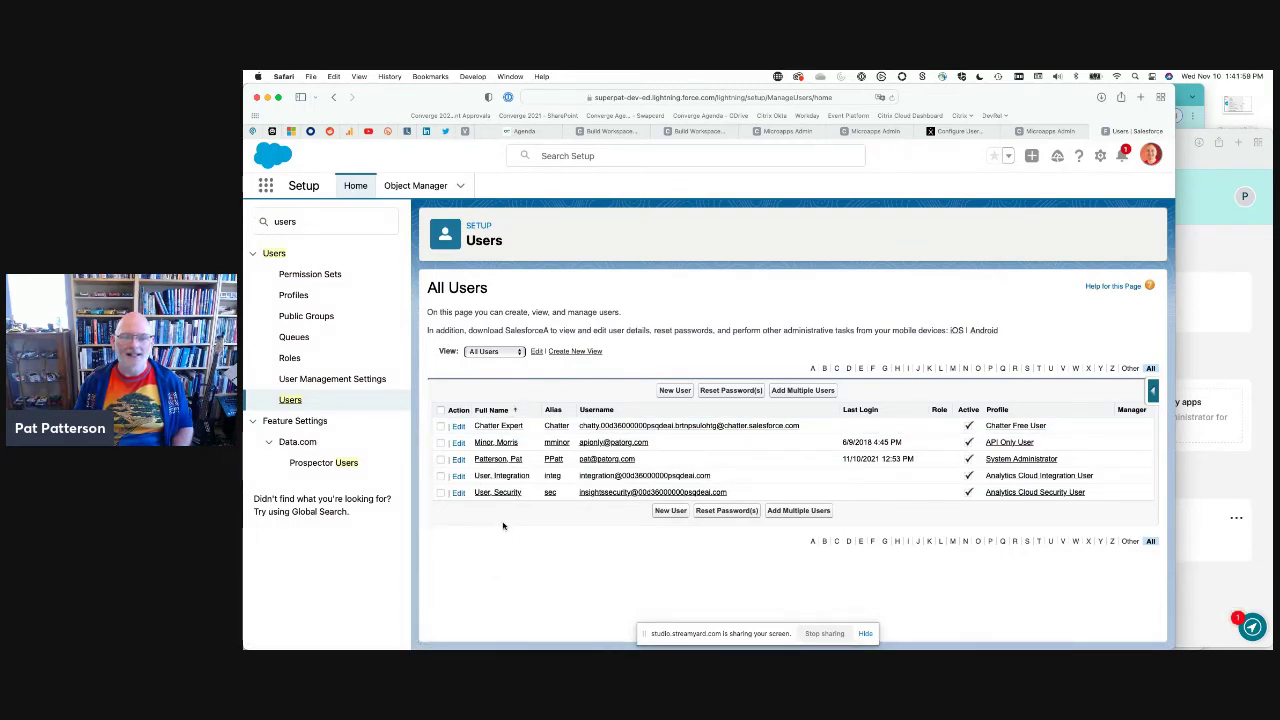
{"action": "left_click", "coordinate": [306, 317]}
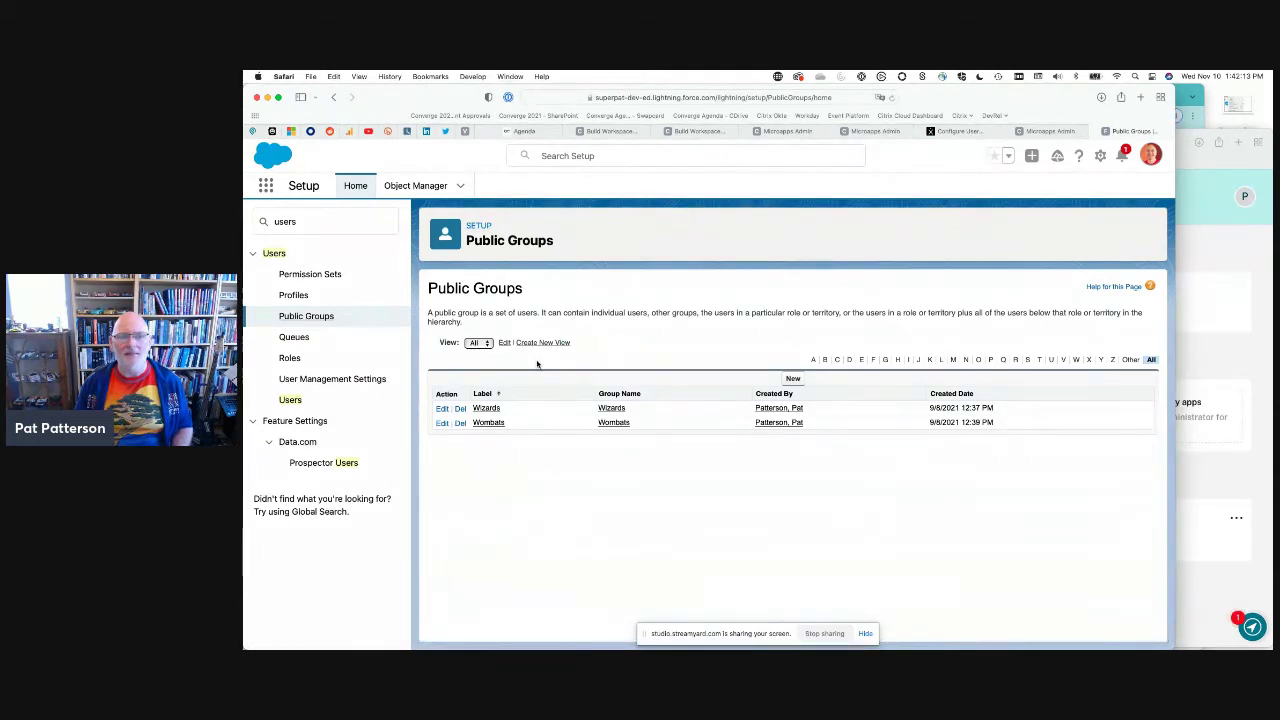
Edit the Wizards public group, remove its only selected member and save the group
{"action": "left_click", "coordinate": [486, 409]}
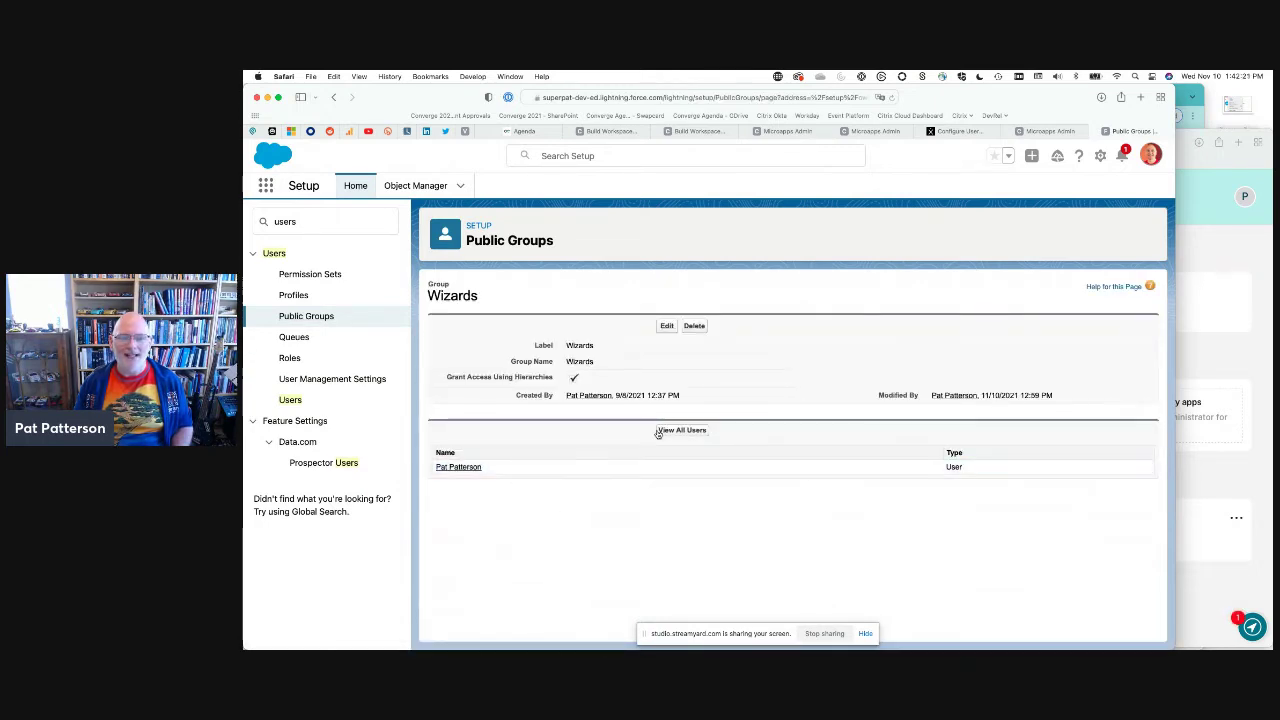
{"action": "left_click", "coordinate": [666, 325]}
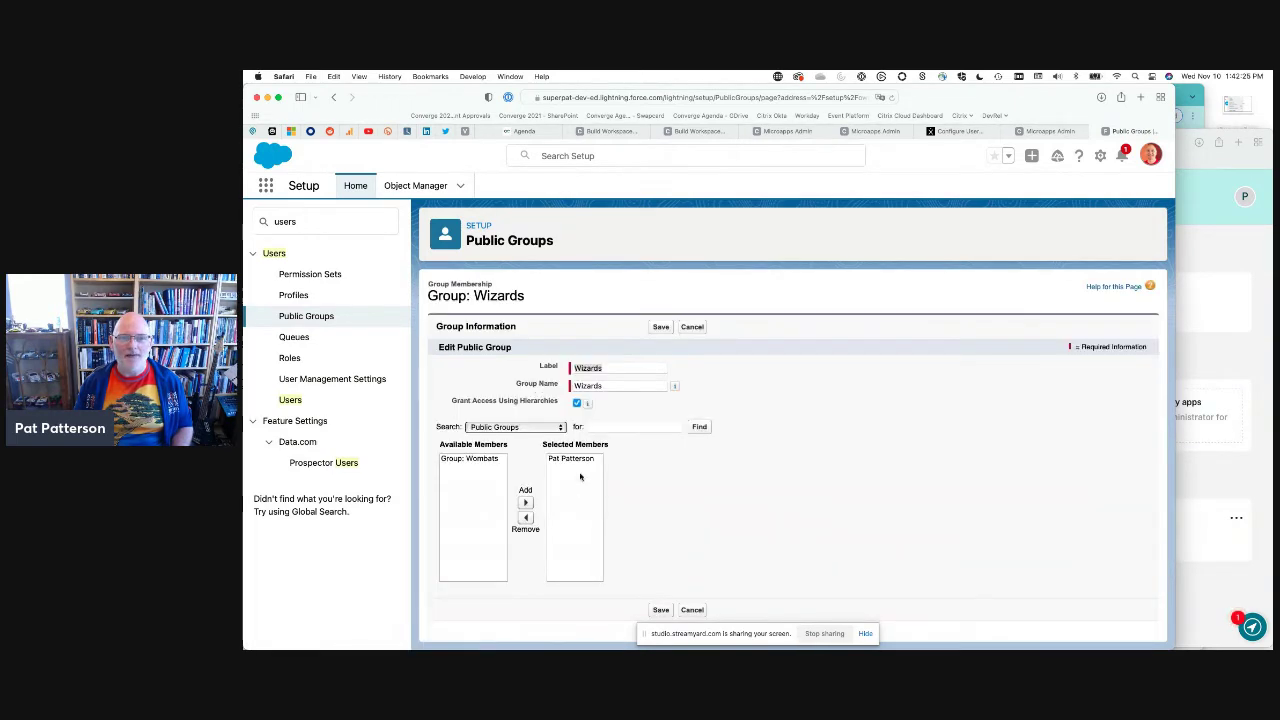
{"action": "left_click", "coordinate": [582, 460]}
{"action": "left_click", "coordinate": [526, 517]}
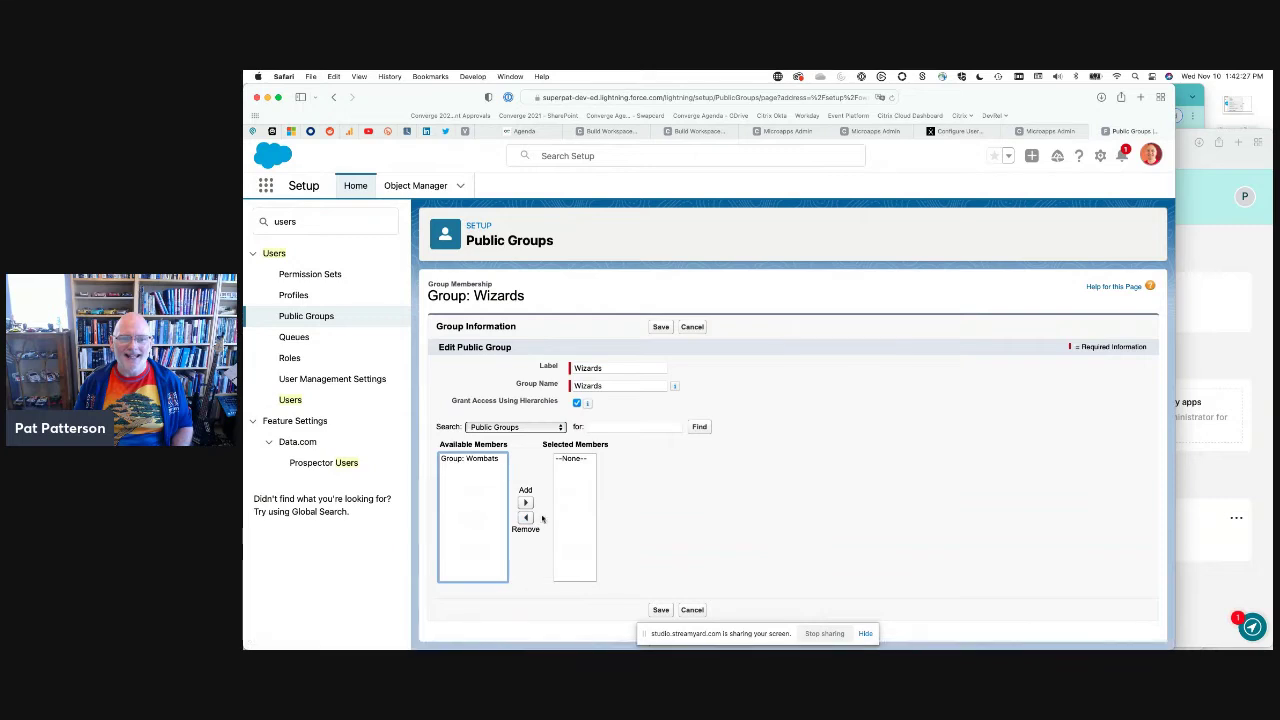
{"action": "left_click", "coordinate": [661, 327]}
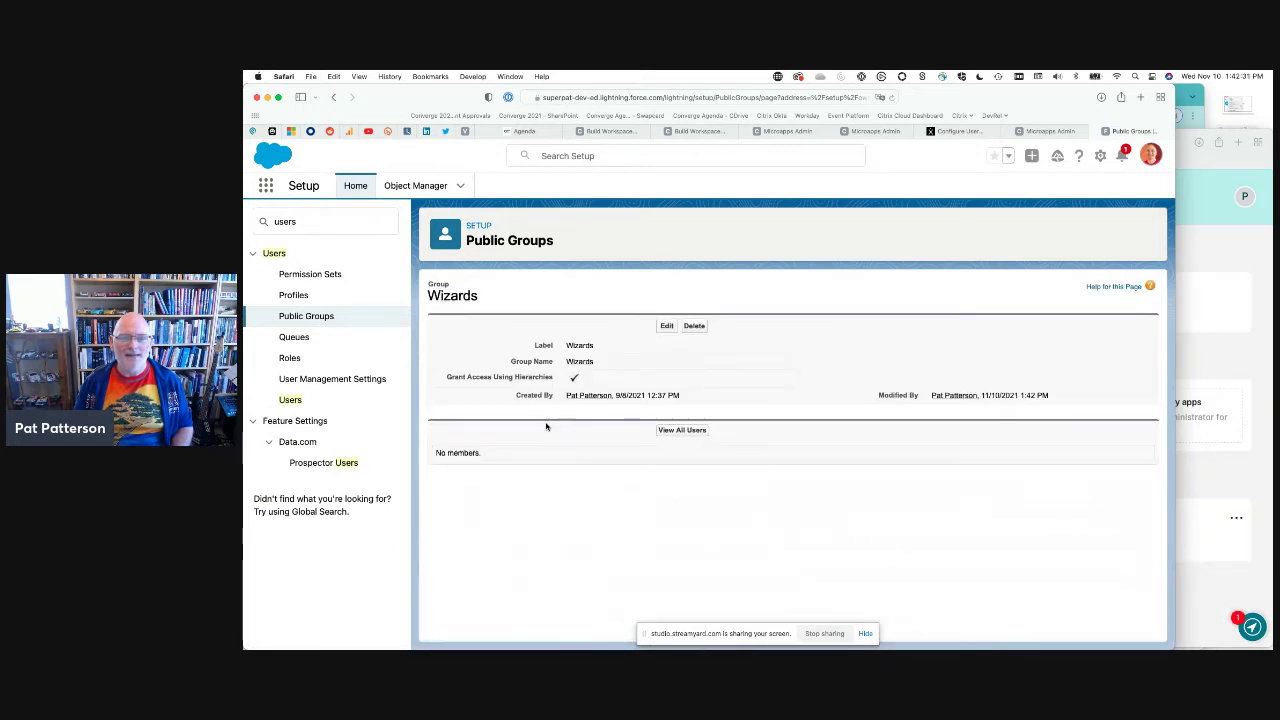
Open the System Administrator user's detail record from the Users list and highlight the value in its Title field
{"action": "left_click", "coordinate": [289, 401]}
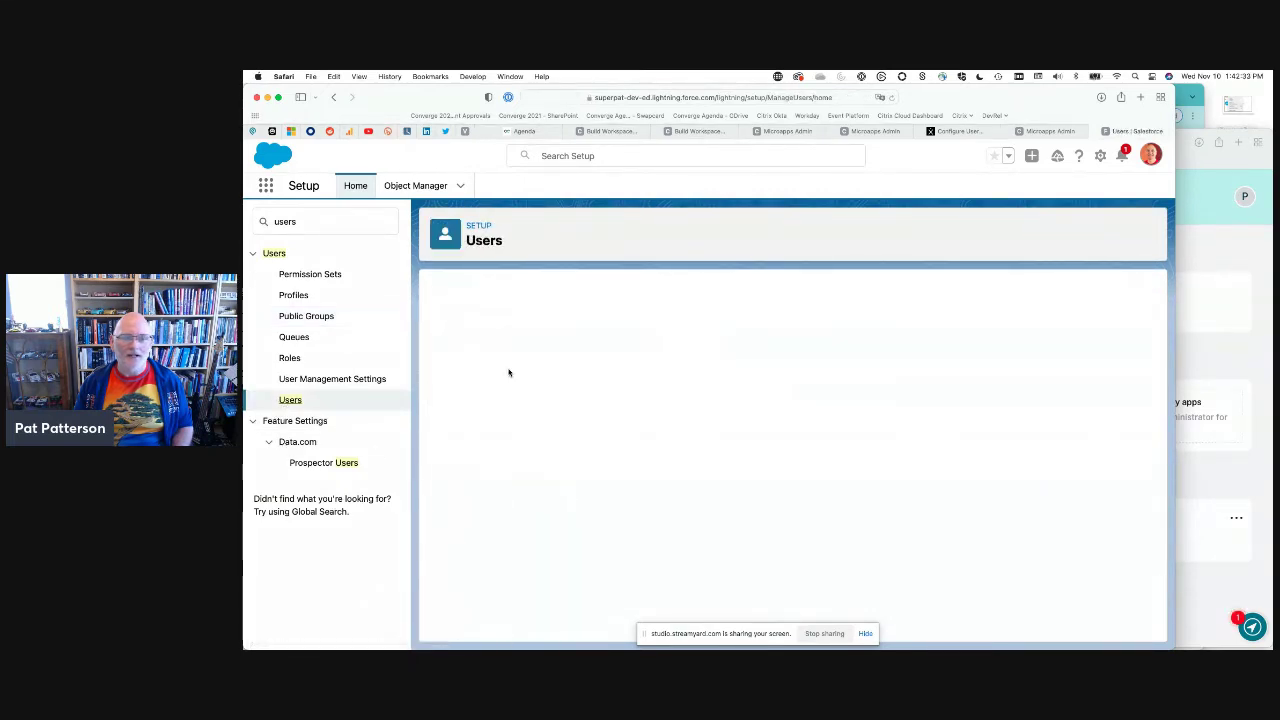
{"action": "left_click", "coordinate": [497, 459]}
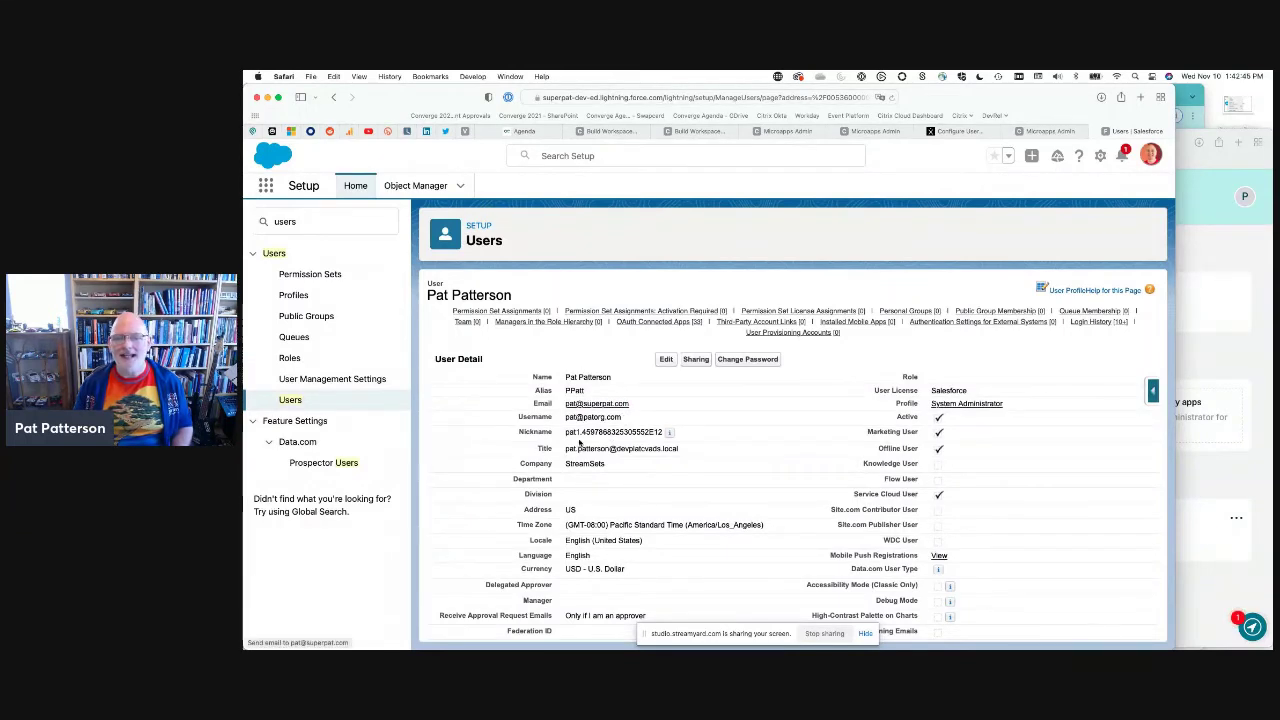
{"action": "mouse_move", "coordinate": [565, 452]}
{"action": "left_mouse_down"}
{"action": "mouse_move", "coordinate": [691, 450]}
{"action": "mouse_move", "coordinate": [540, 432]}
{"action": "mouse_move", "coordinate": [559, 451]}
{"action": "left_mouse_up"}
{"action": "left_click", "coordinate": [679, 449]}
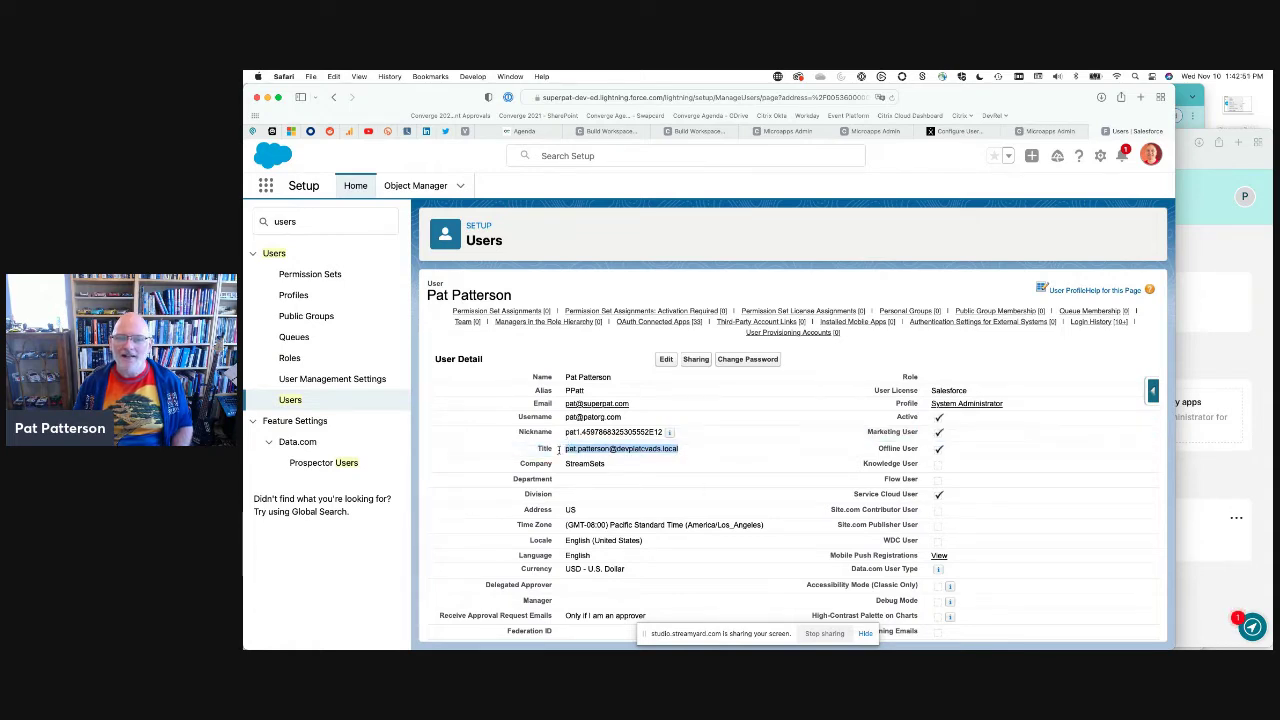
{"action": "left_click", "coordinate": [621, 449]}
{"action": "double_click", "coordinate": [618, 449]}
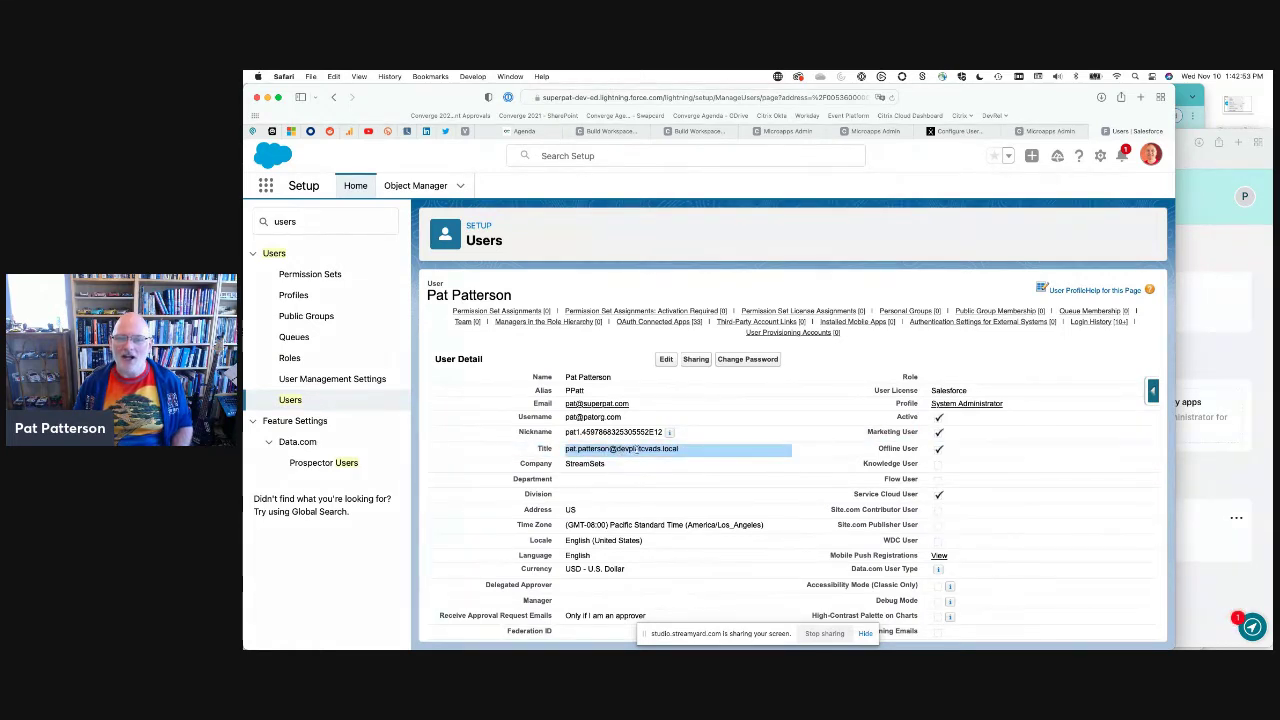
{"action": "left_click", "coordinate": [618, 449]}
{"action": "left_click_drag", "start_coordinate": [664, 448], "coordinate": [566, 449]}
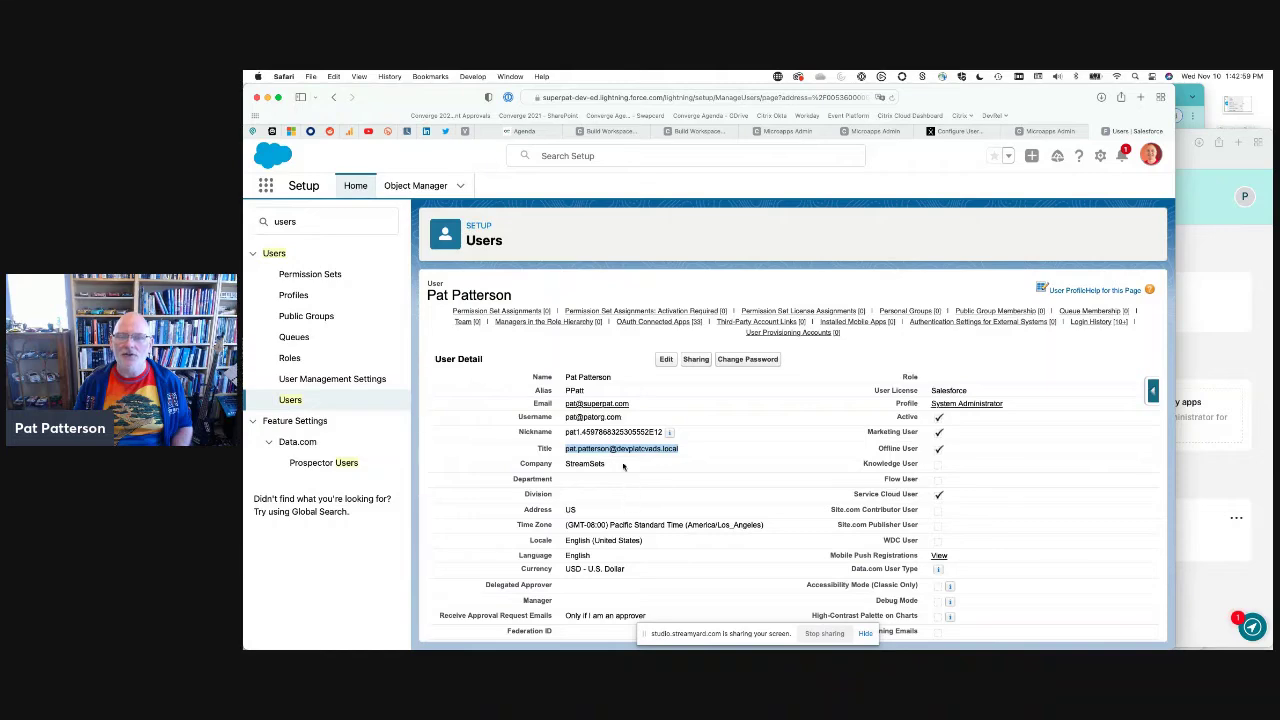
Compare the Citrix Workspace home page with the Salesforce user record, highlighting the Title value again
{"action": "left_click", "coordinate": [1190, 205]}
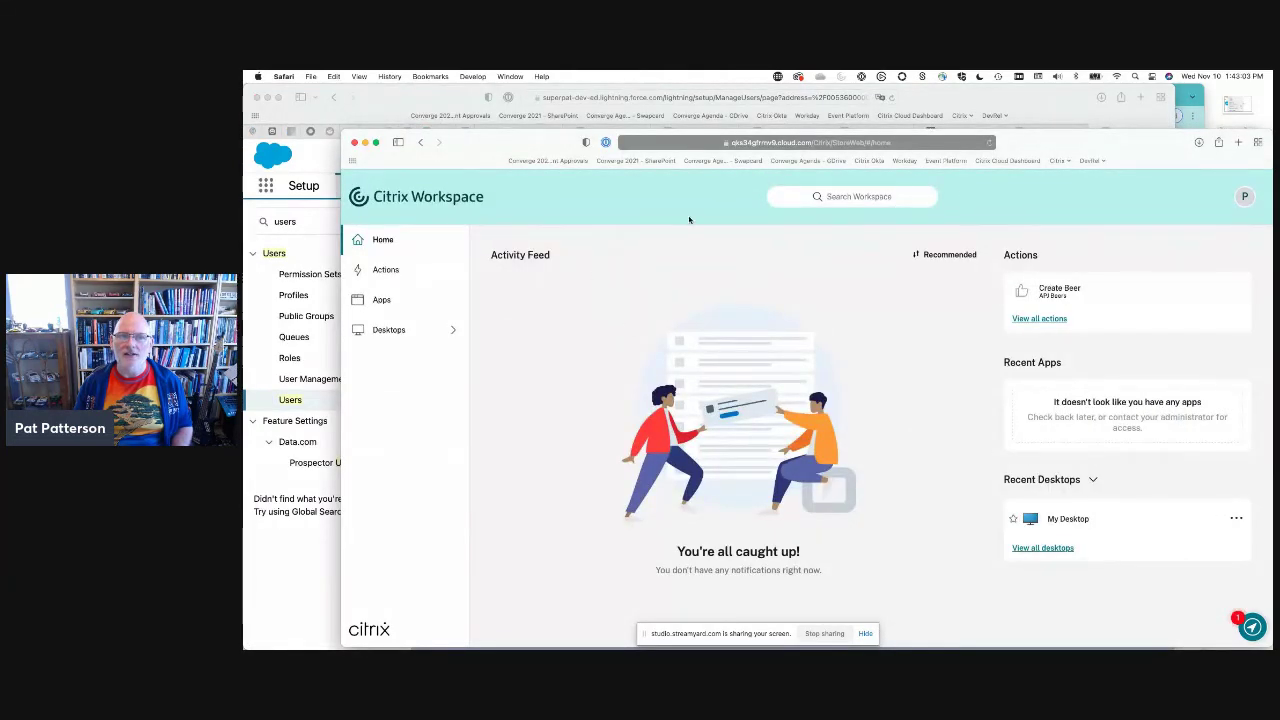
{"action": "left_click", "coordinate": [298, 544]}
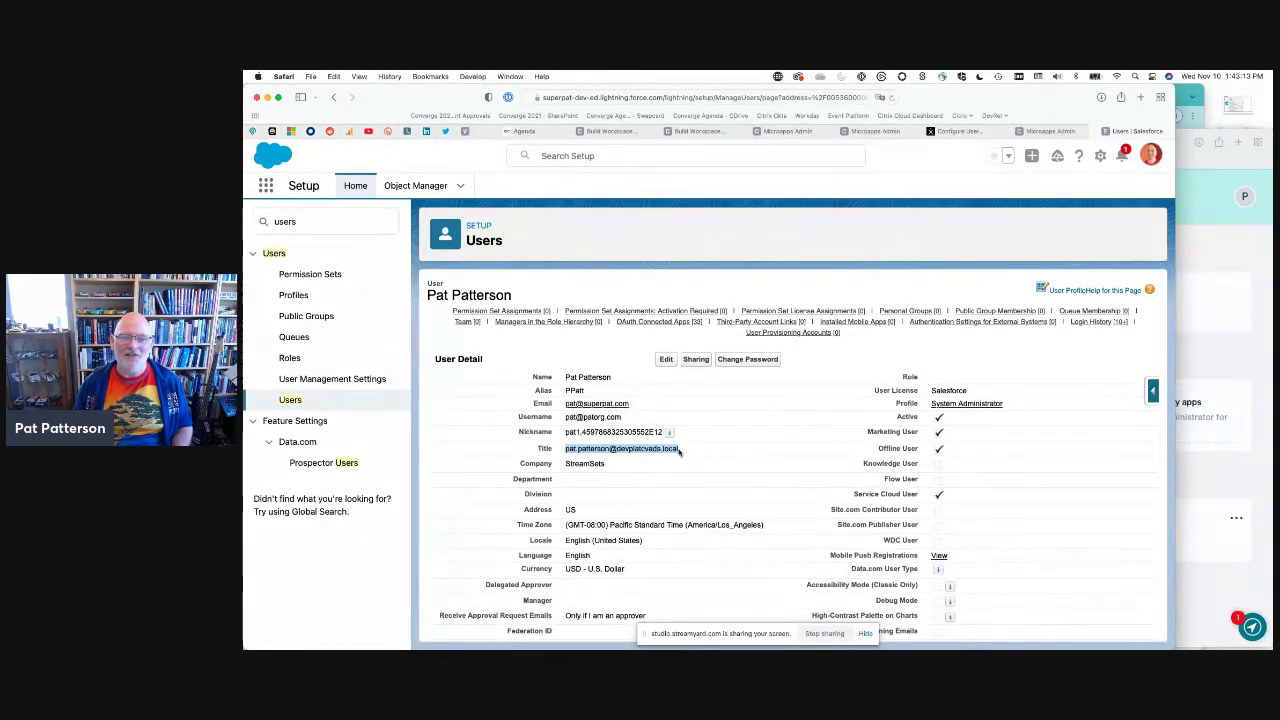
{"action": "left_click", "coordinate": [652, 452]}
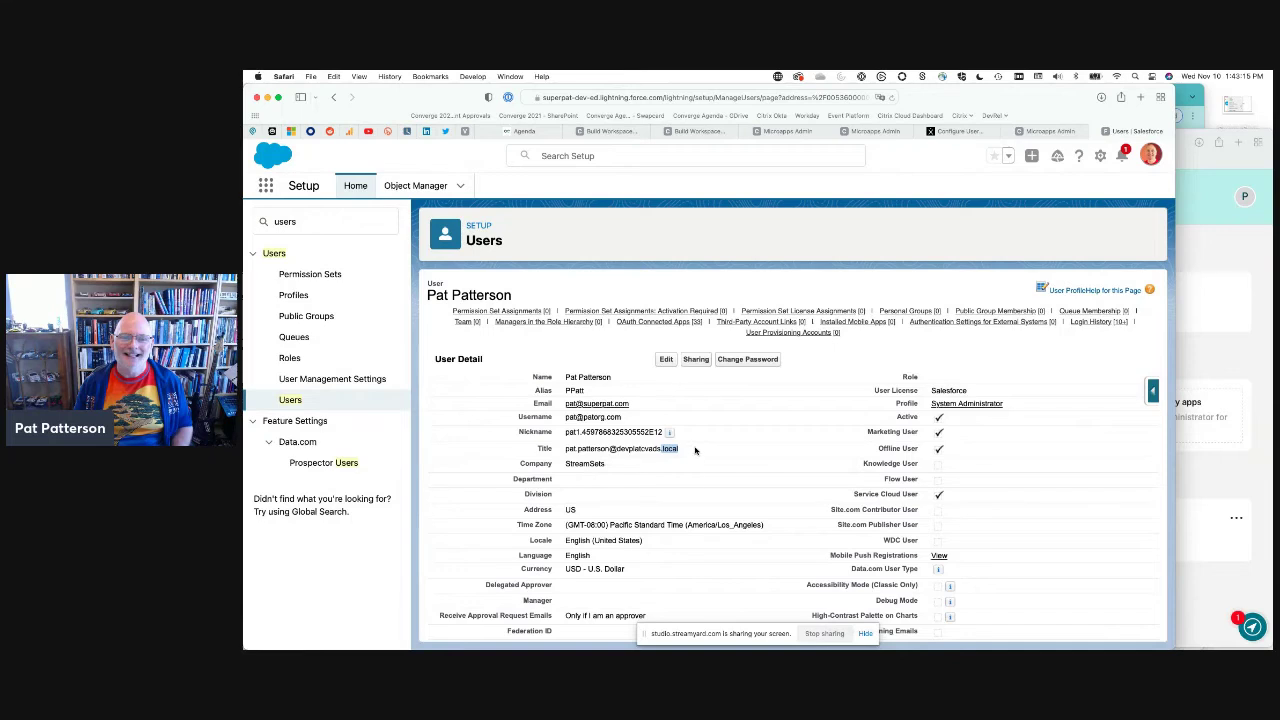
{"action": "left_click_drag", "start_coordinate": [566, 448], "coordinate": [680, 450]}
{"action": "left_click", "coordinate": [610, 450]}
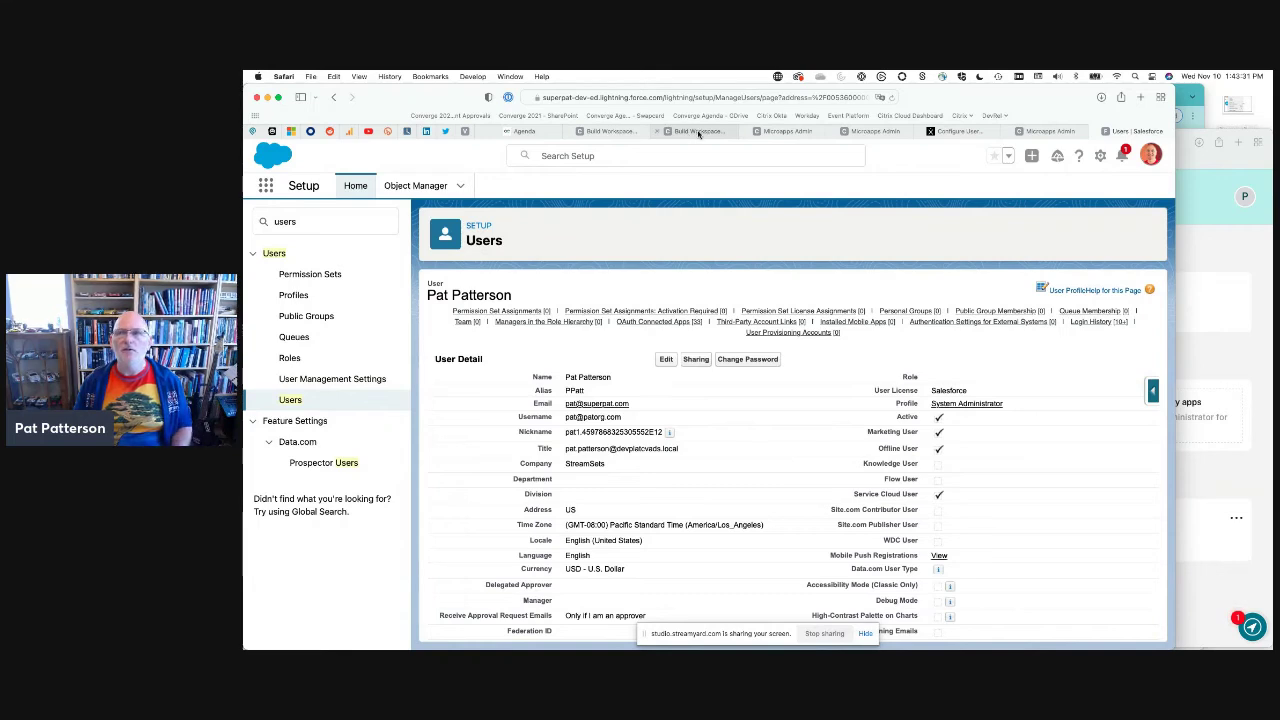
Return to the User Providers page in Microapps Admin and check the actions listed on the Citrix Workspace home page
{"action": "mouse_move", "coordinate": [698, 133]}
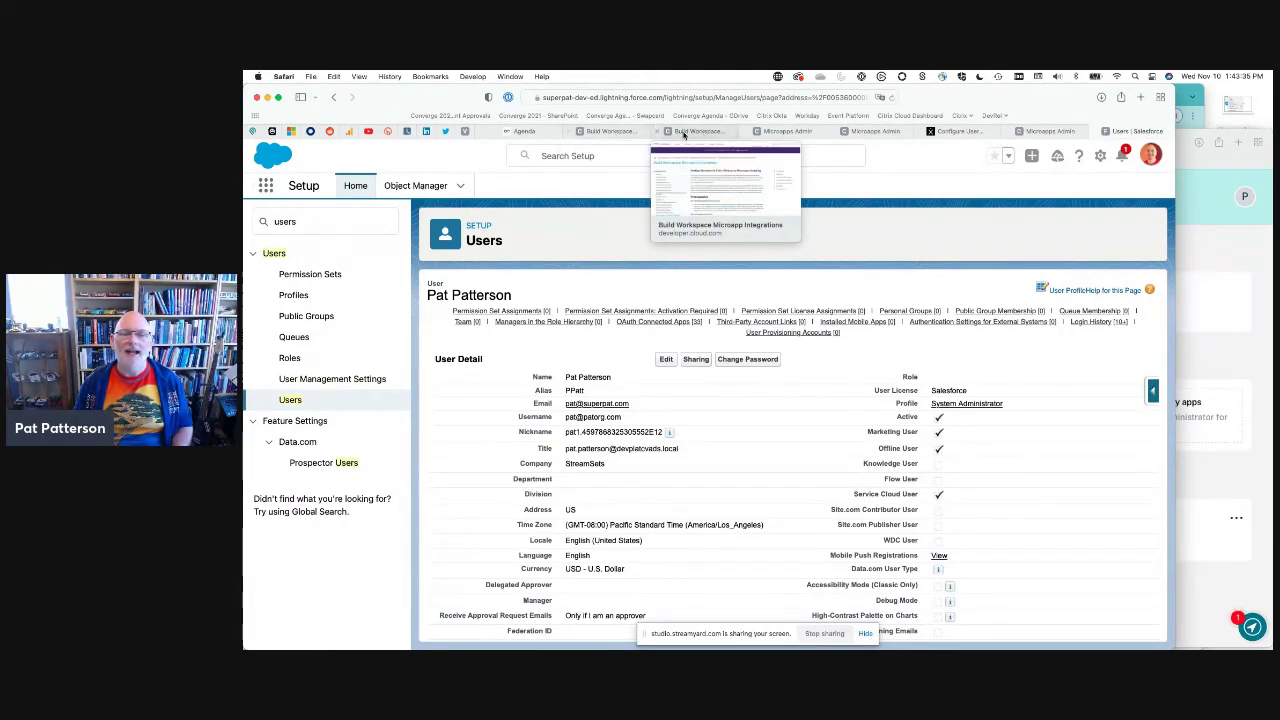
{"action": "mouse_move", "coordinate": [780, 133]}
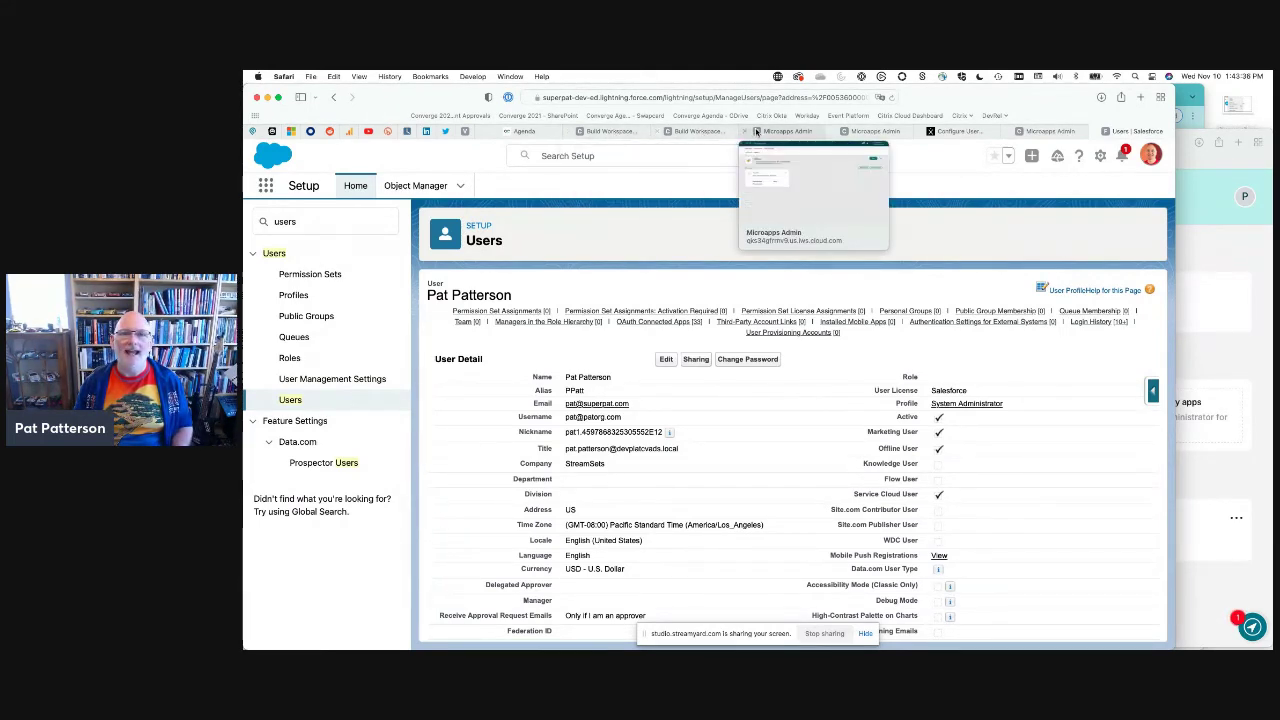
{"action": "left_click", "coordinate": [866, 133]}
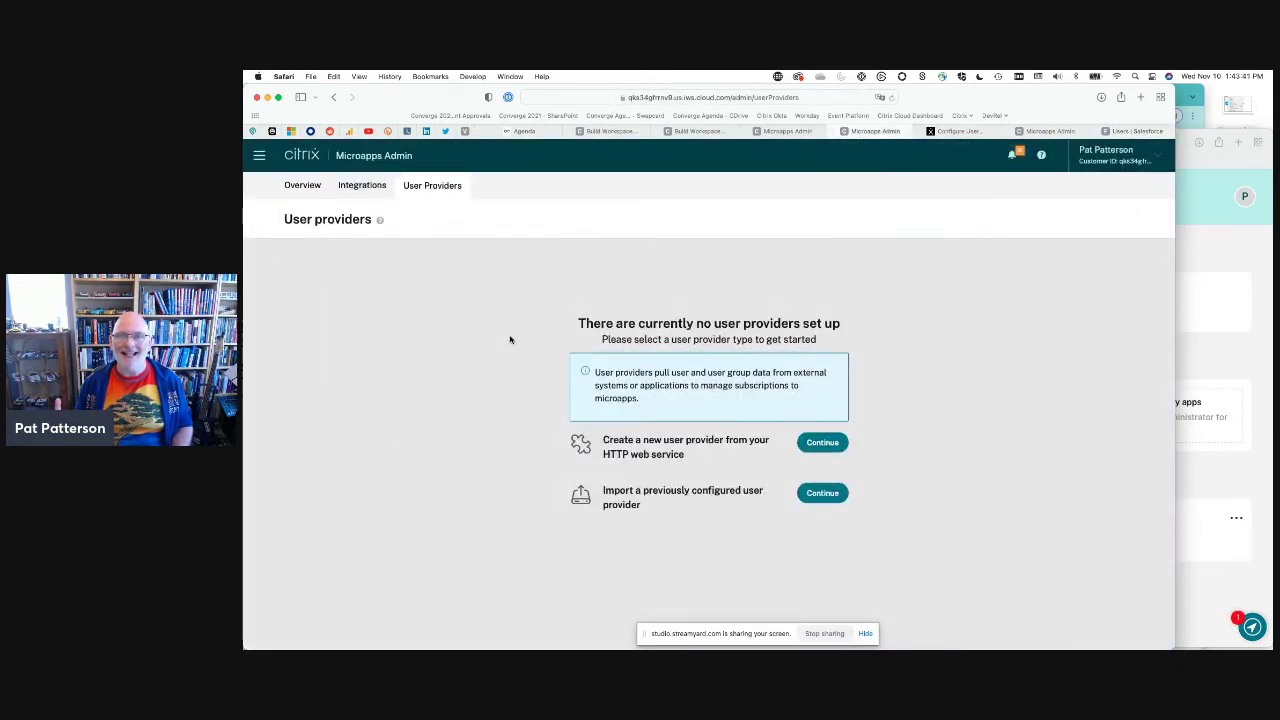
{"action": "left_click", "coordinate": [1187, 176]}
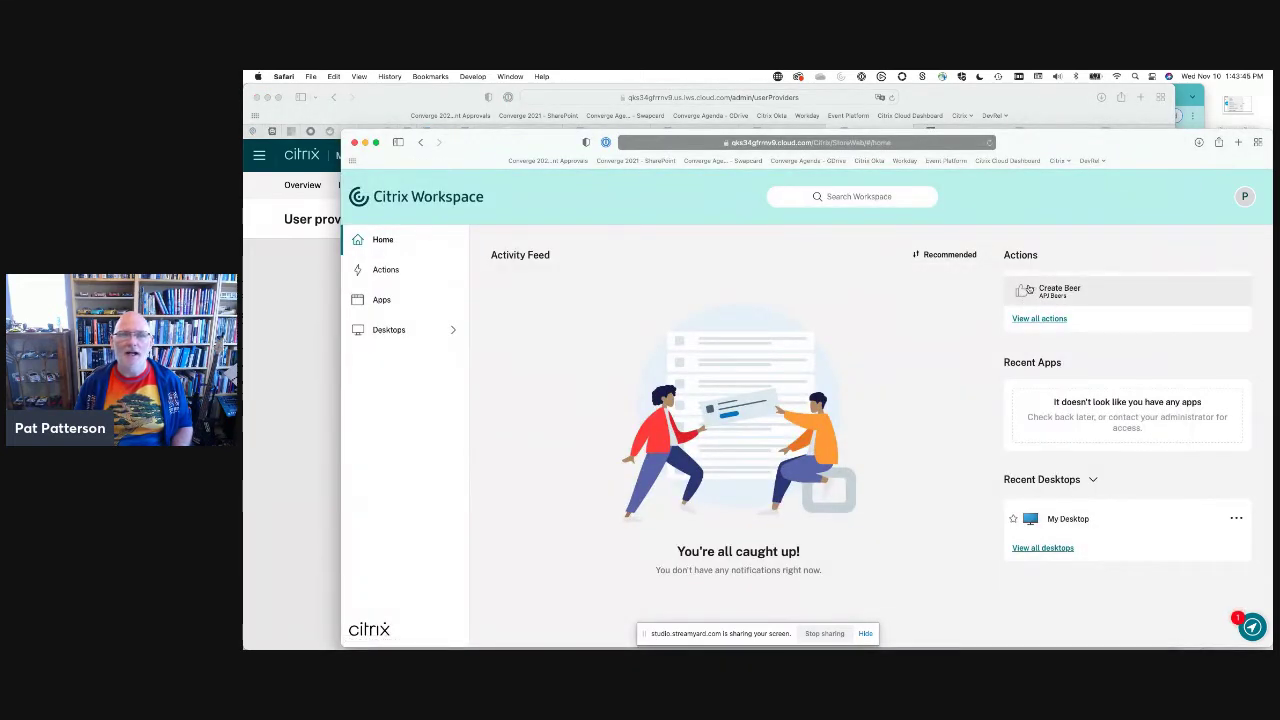
{"action": "left_click", "coordinate": [311, 343]}
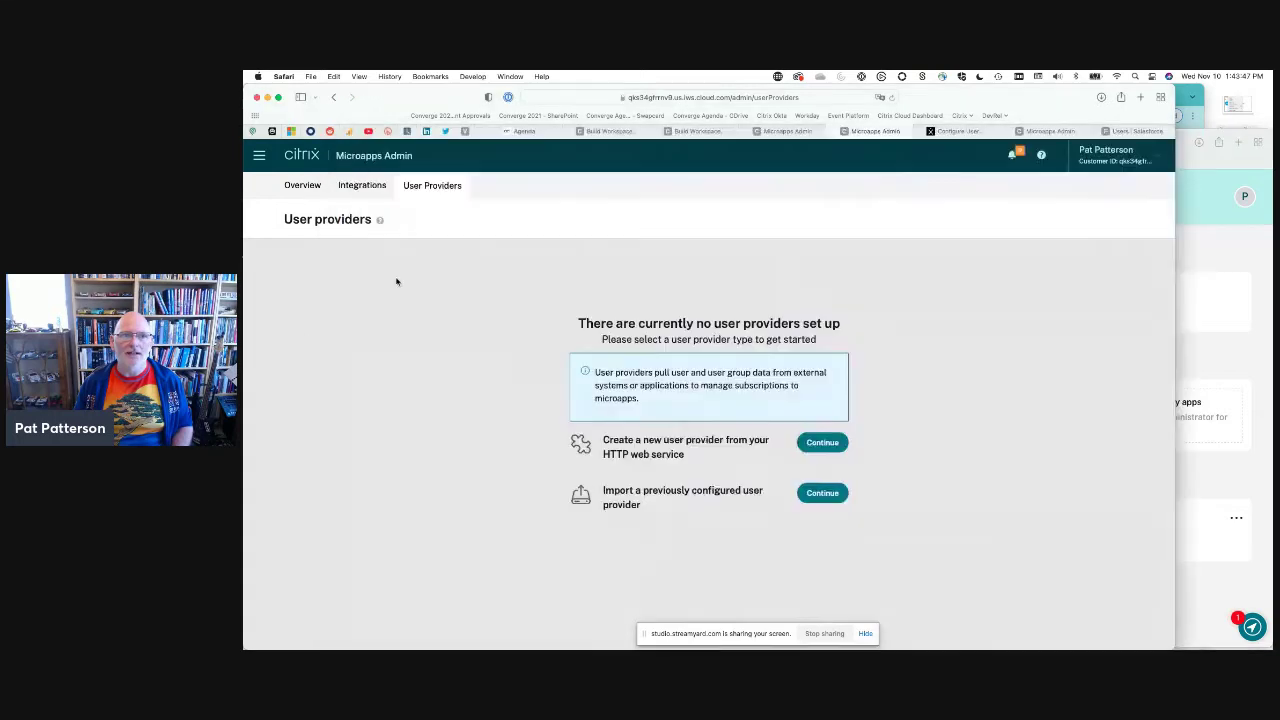
Open the APJ Beers integration, check the subscriptions of the Create Beer microapp and close the subscriber list
{"action": "left_click", "coordinate": [777, 133]}
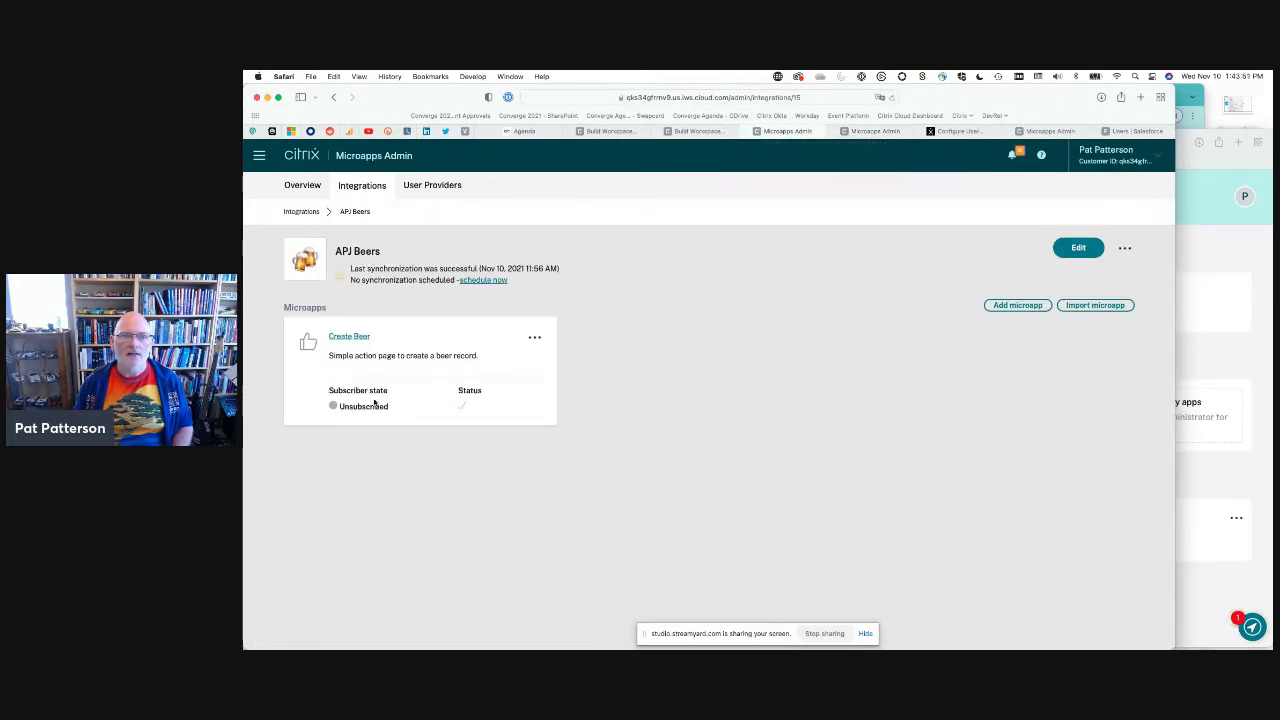
{"action": "left_click", "coordinate": [535, 337]}
{"action": "left_click", "coordinate": [515, 401]}
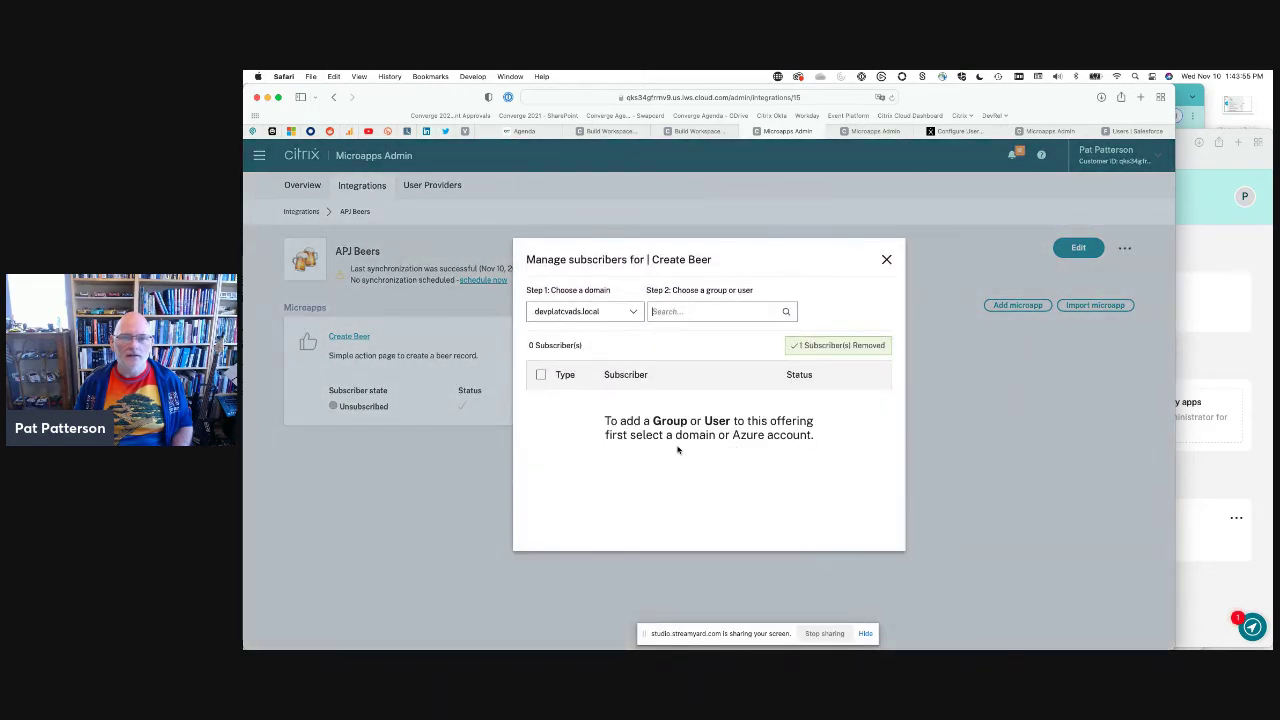
{"action": "left_click", "coordinate": [887, 260]}
Switch to Citrix Workspace and reload the home page until its list of actions is refreshed
{"action": "key", "text": "super+grave"}
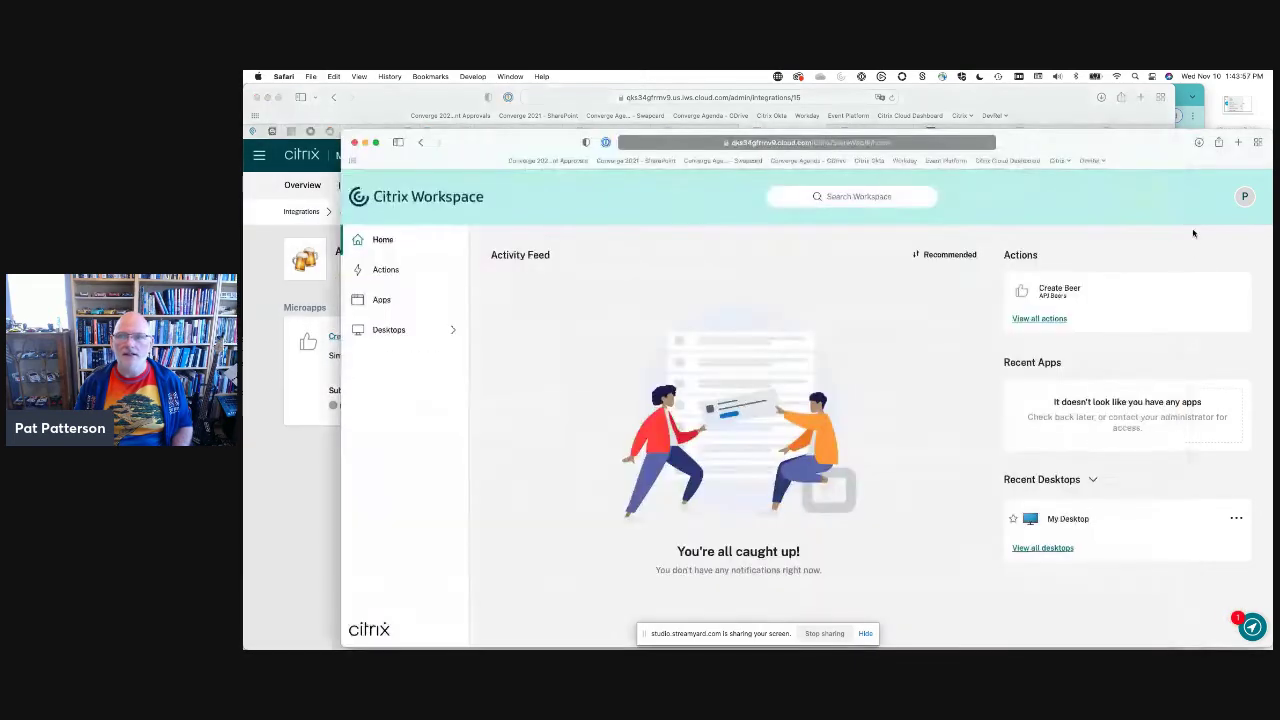
{"action": "left_click", "coordinate": [990, 143]}
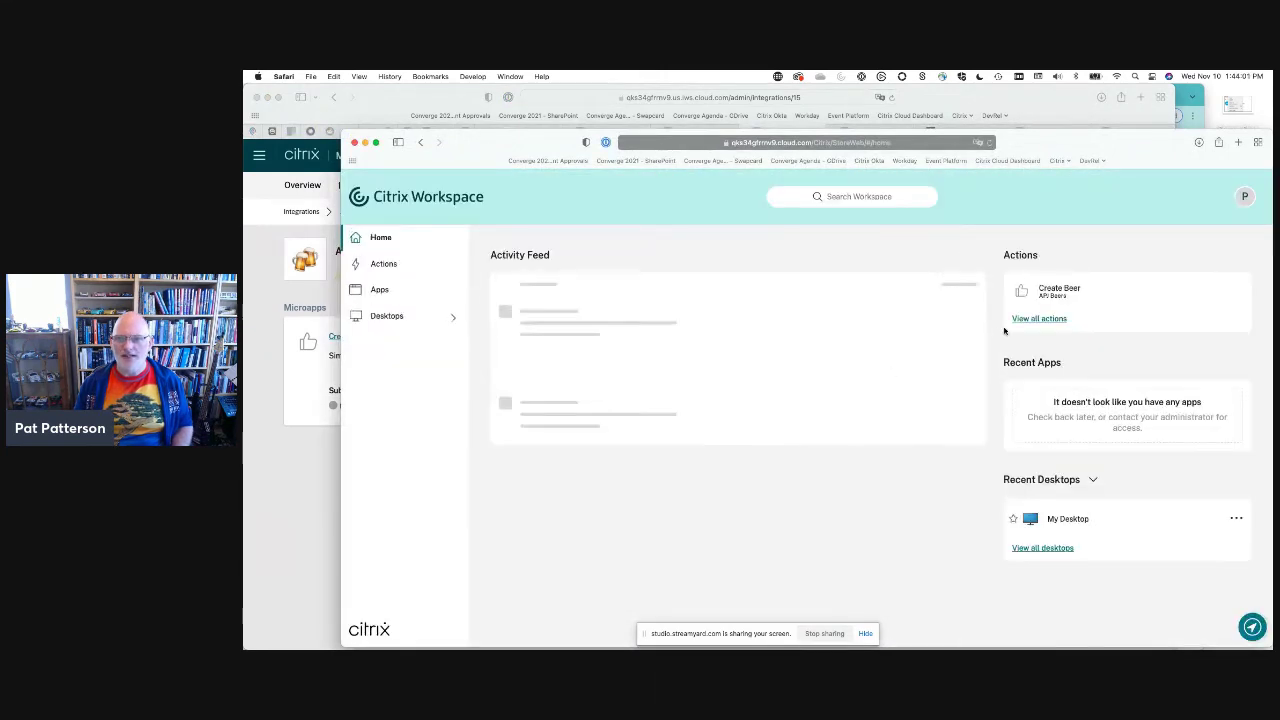
{"action": "left_click", "coordinate": [990, 143]}
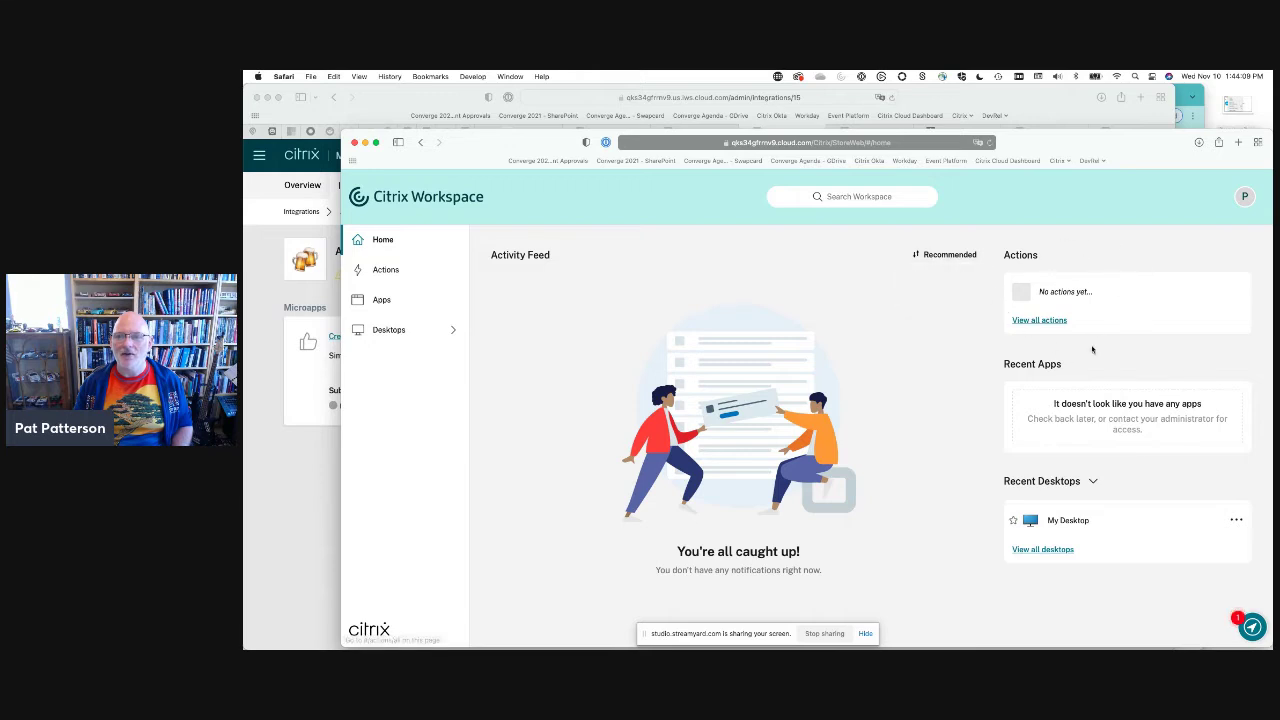
Switch to the User Providers page in Microapps Admin and start a new HTTP web service user provider named "My Salesforce Provider"
{"action": "left_click", "coordinate": [310, 456]}
{"action": "left_click", "coordinate": [888, 132]}
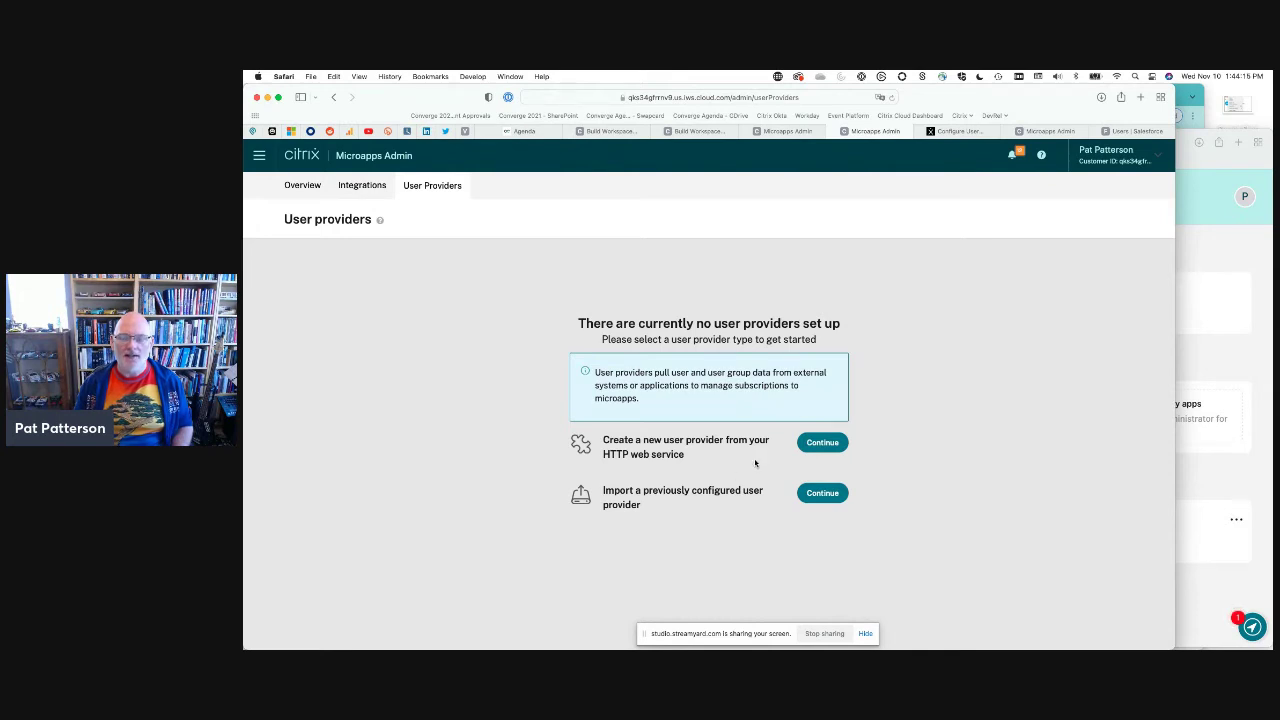
{"action": "left_click", "coordinate": [822, 443]}
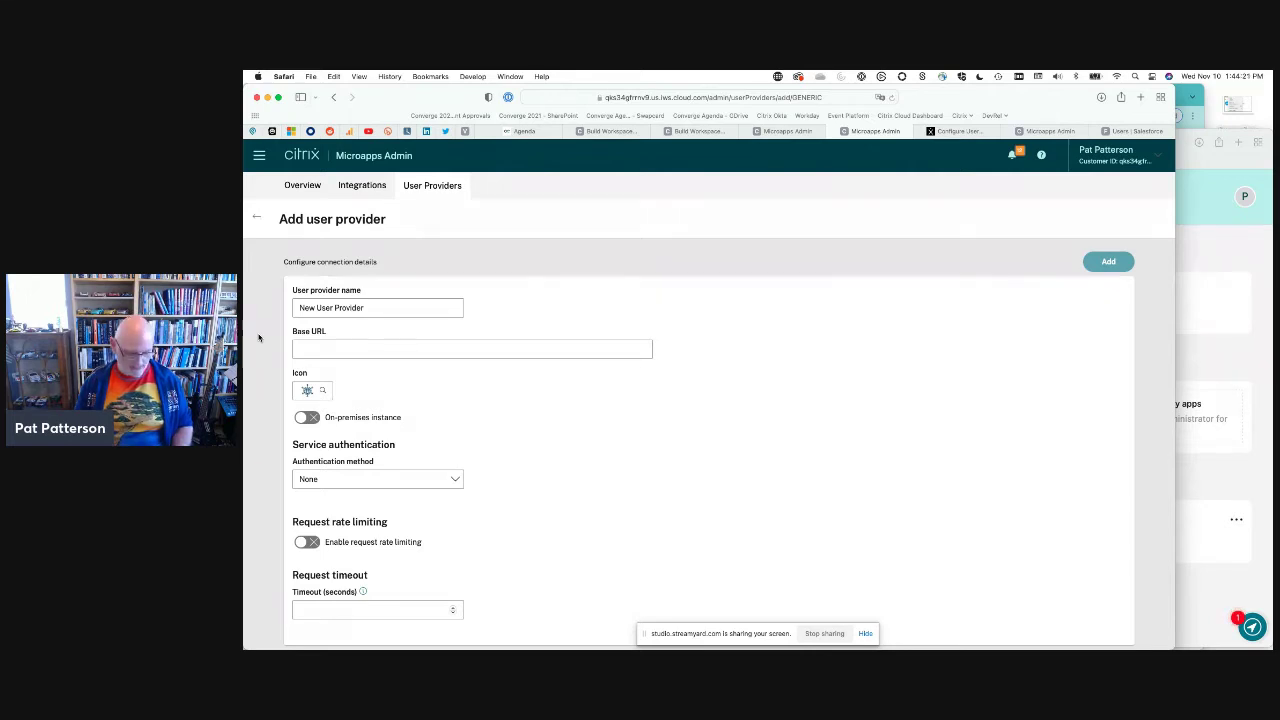
{"action": "left_click_drag", "start_coordinate": [449, 306], "coordinate": [282, 306]}
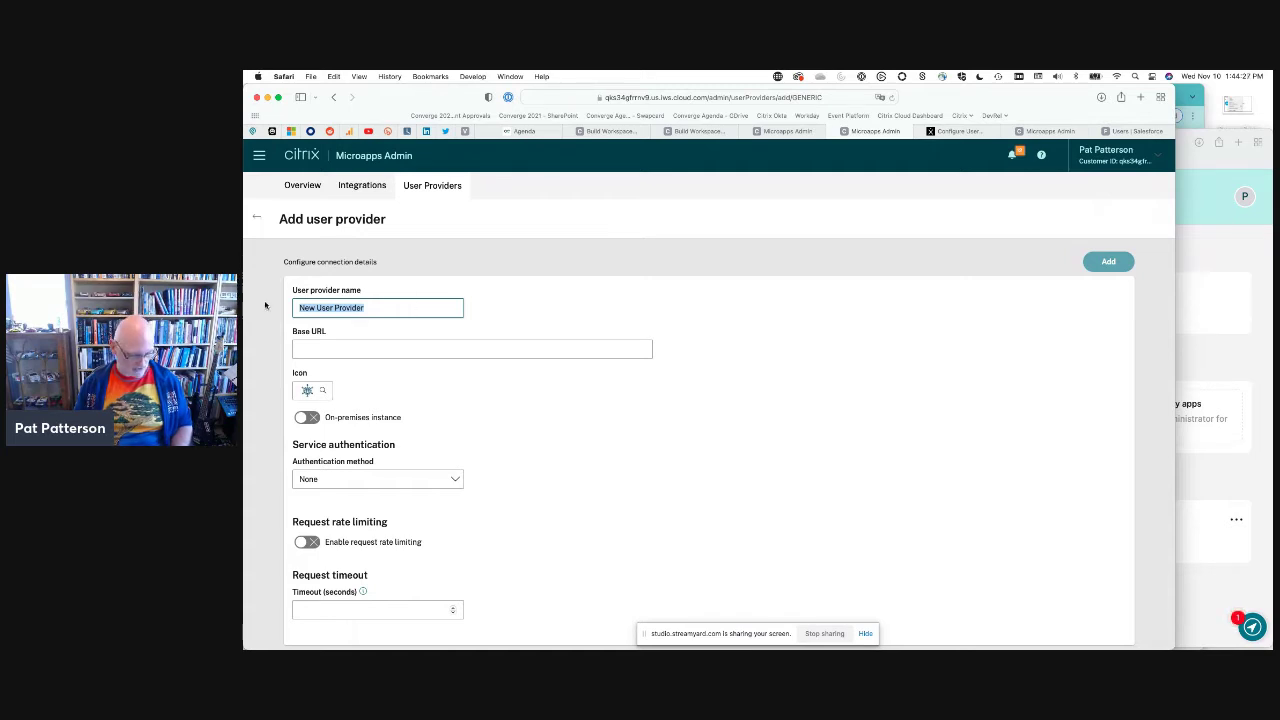
{"action": "left_click", "coordinate": [389, 307]}
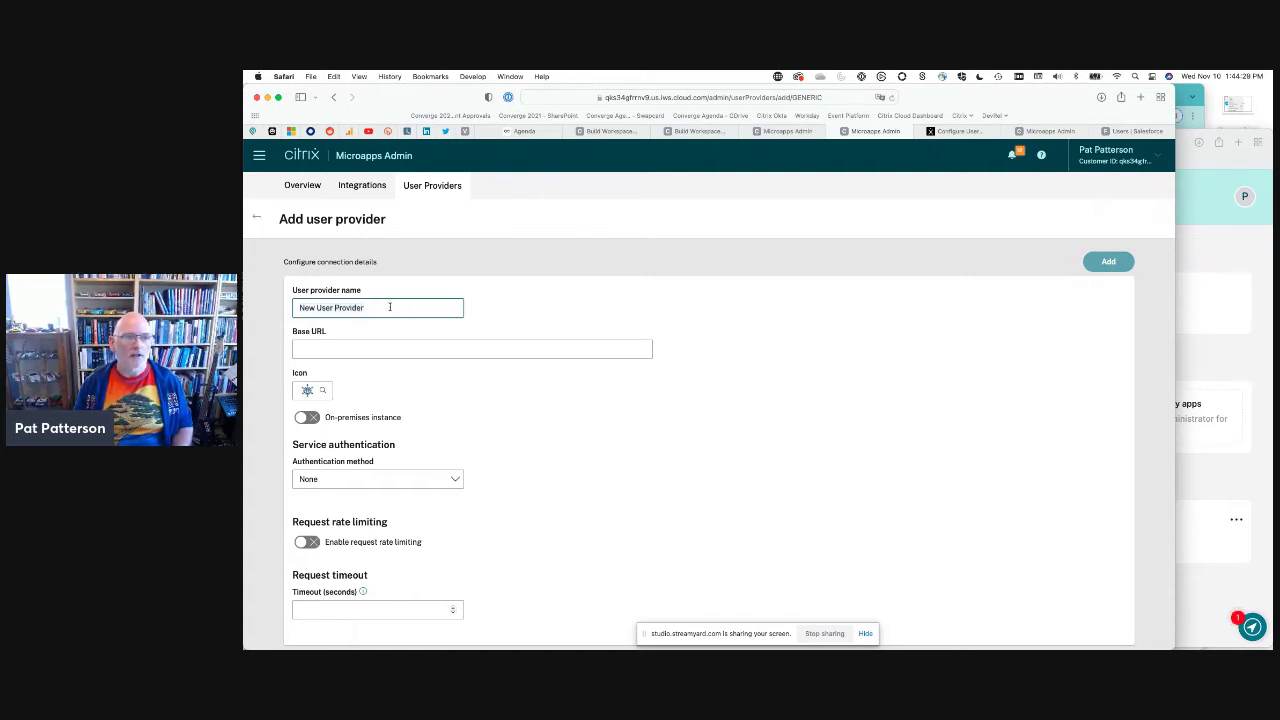
{"action": "key", "text": "super+a"}
{"action": "type", "text": "My Salesforce Provider"}
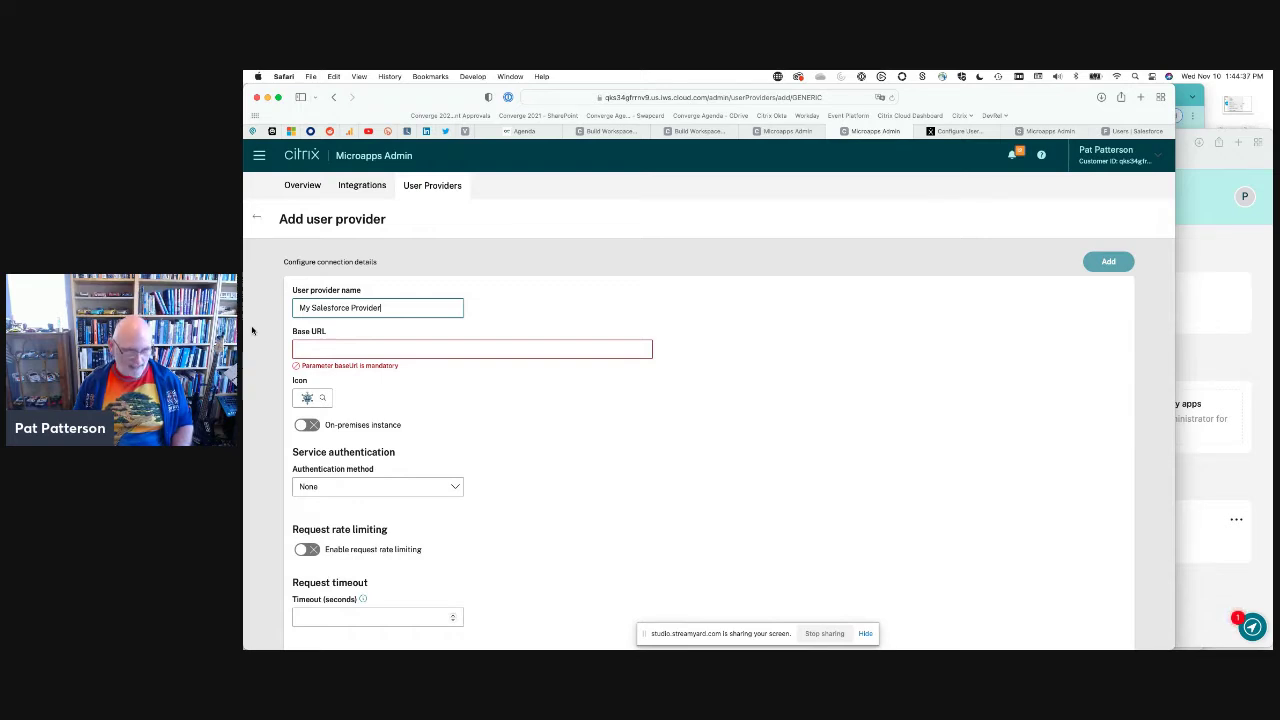
{"action": "left_click", "coordinate": [375, 349]}
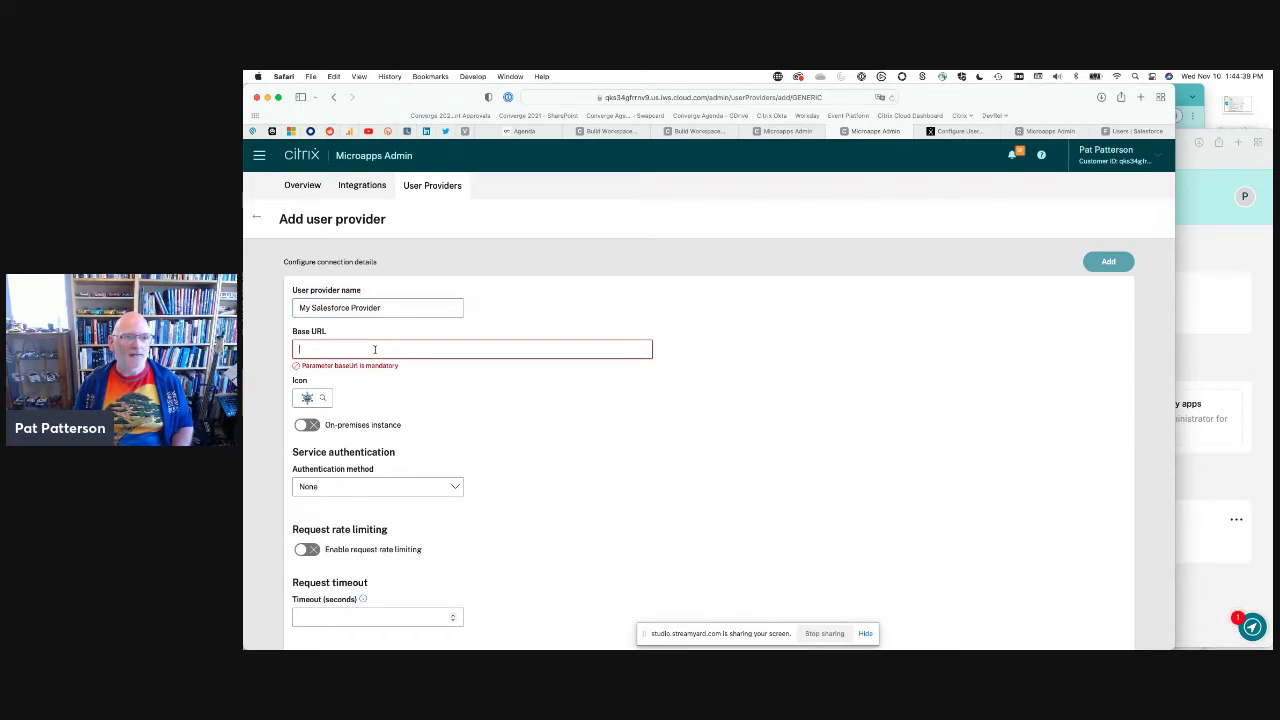
{"action": "type", "text": "https://super-pat-dev-ed.my.salesforce.com/services/data/v52.0"}
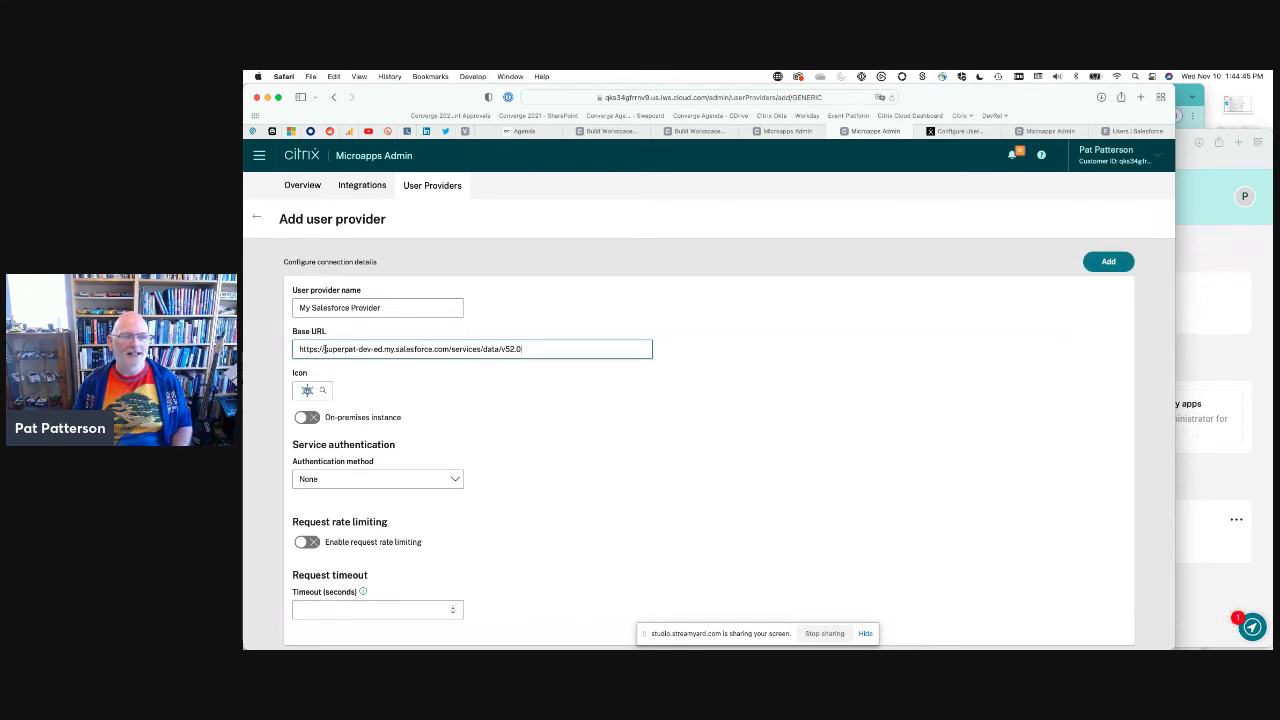
{"action": "left_click_drag", "start_coordinate": [324, 349], "coordinate": [448, 349]}
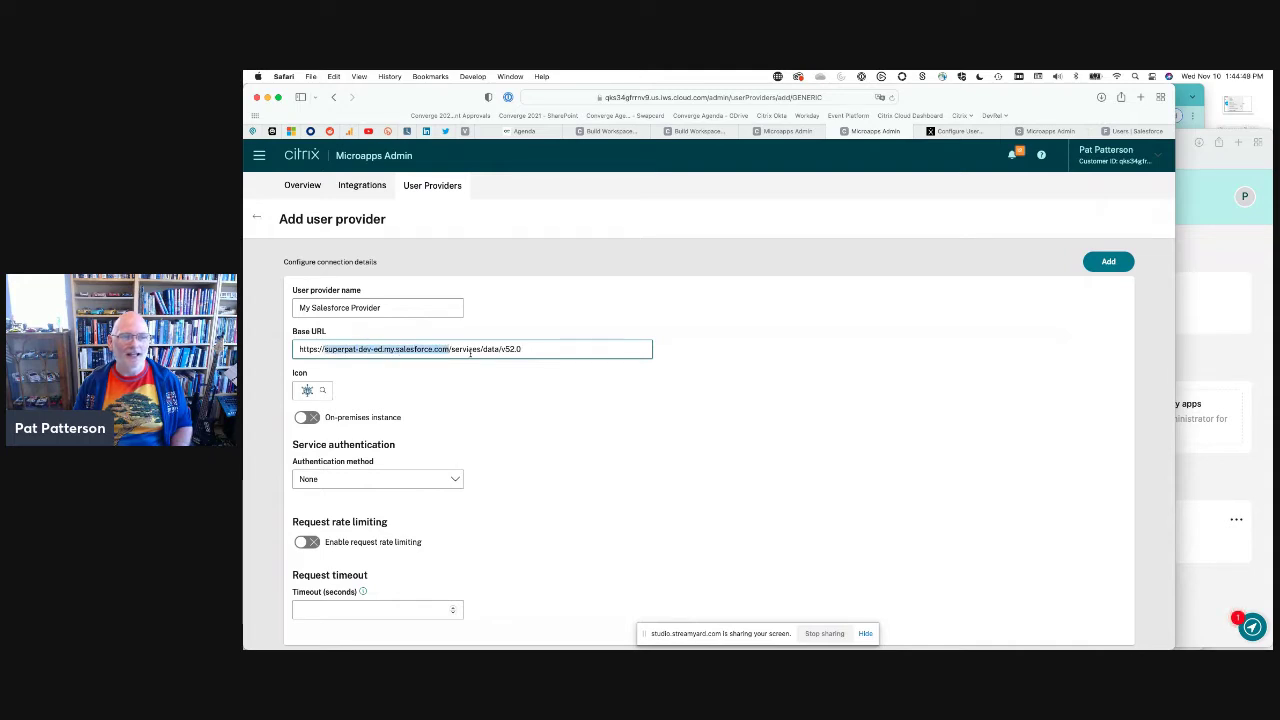
{"action": "left_click", "coordinate": [474, 349]}
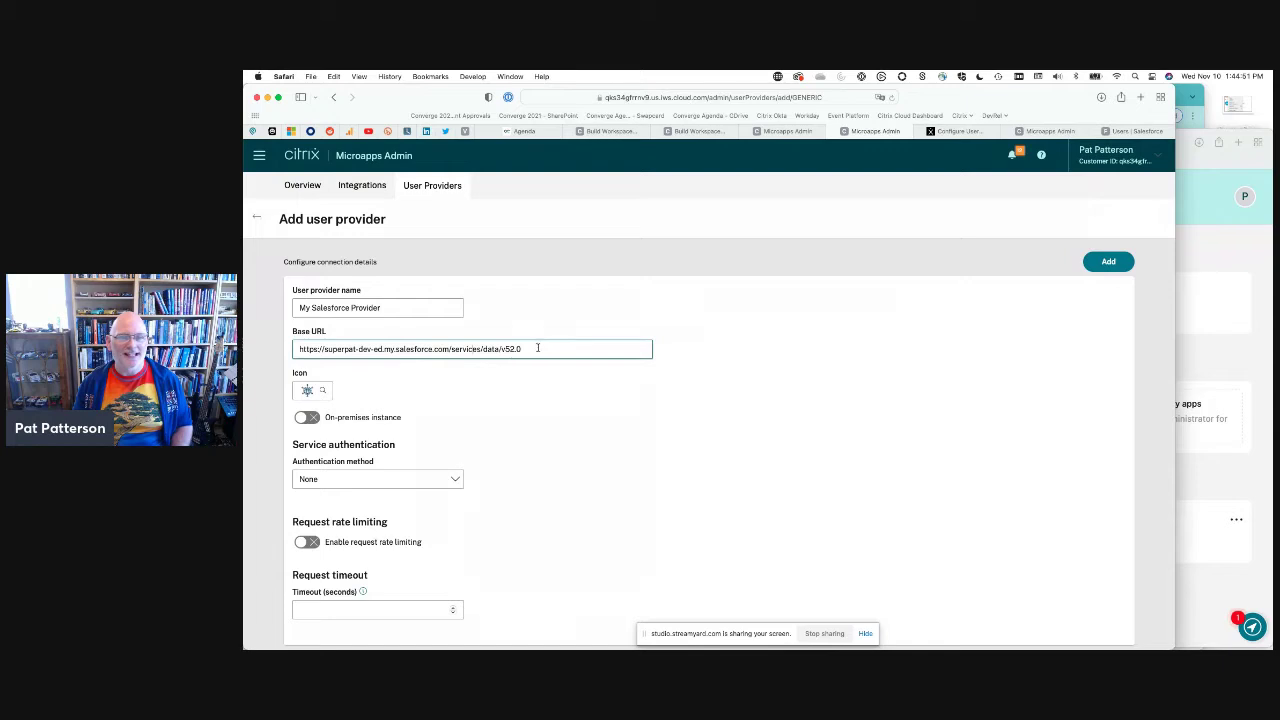
{"action": "key", "text": "super+a"}
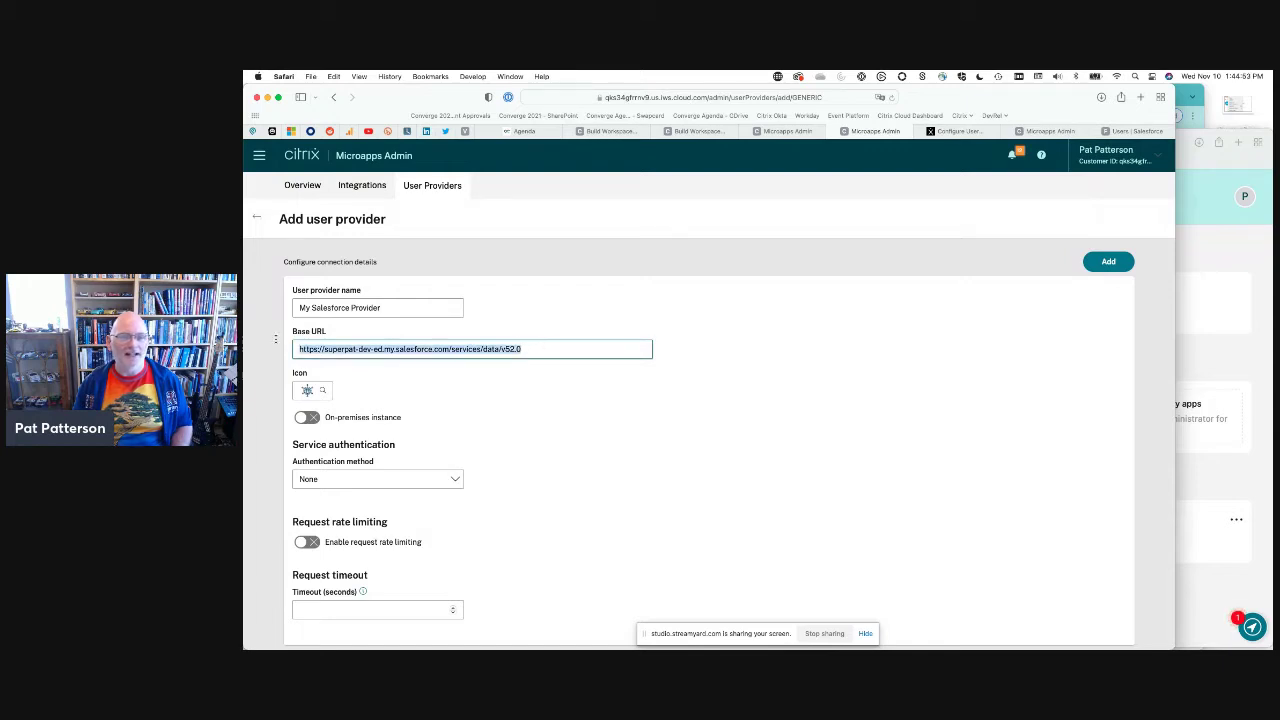
{"action": "left_click", "coordinate": [598, 349]}
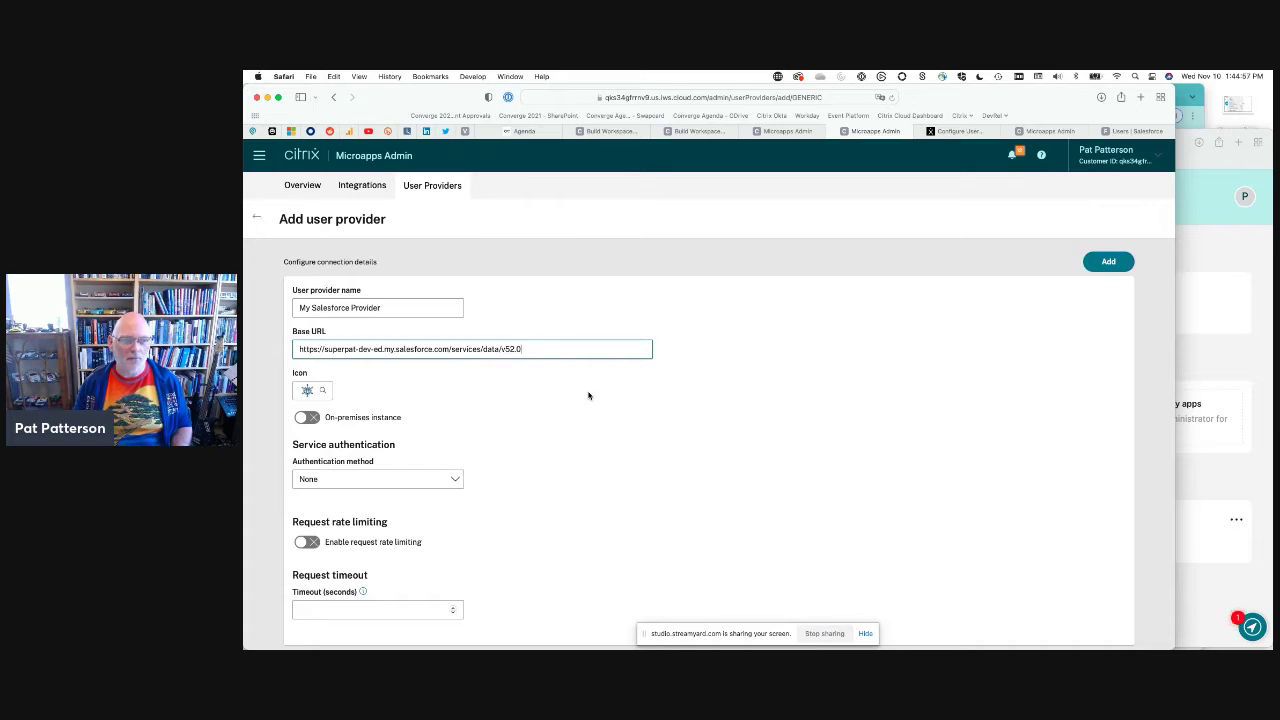
Set the service authentication method to OAuth 2.0, keeping Request body for token authorization and URL encoded form for the token content type
{"action": "left_click", "coordinate": [360, 484]}
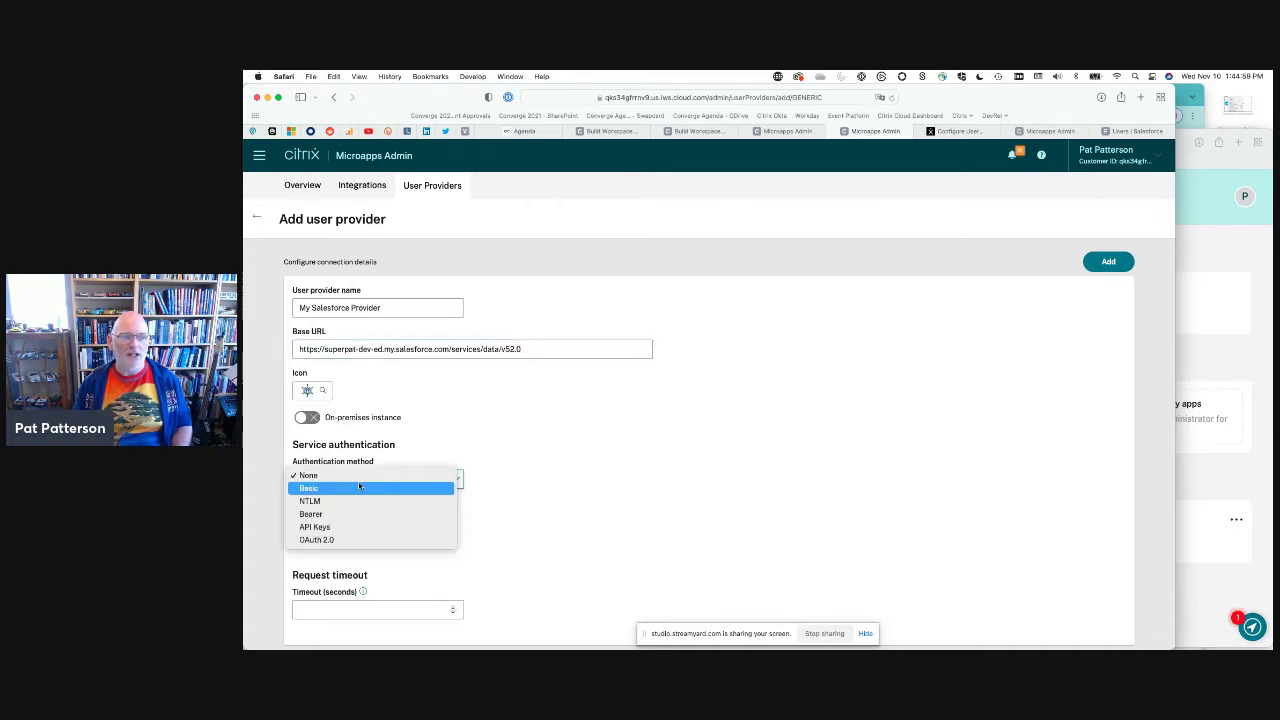
{"action": "left_click", "coordinate": [358, 541]}
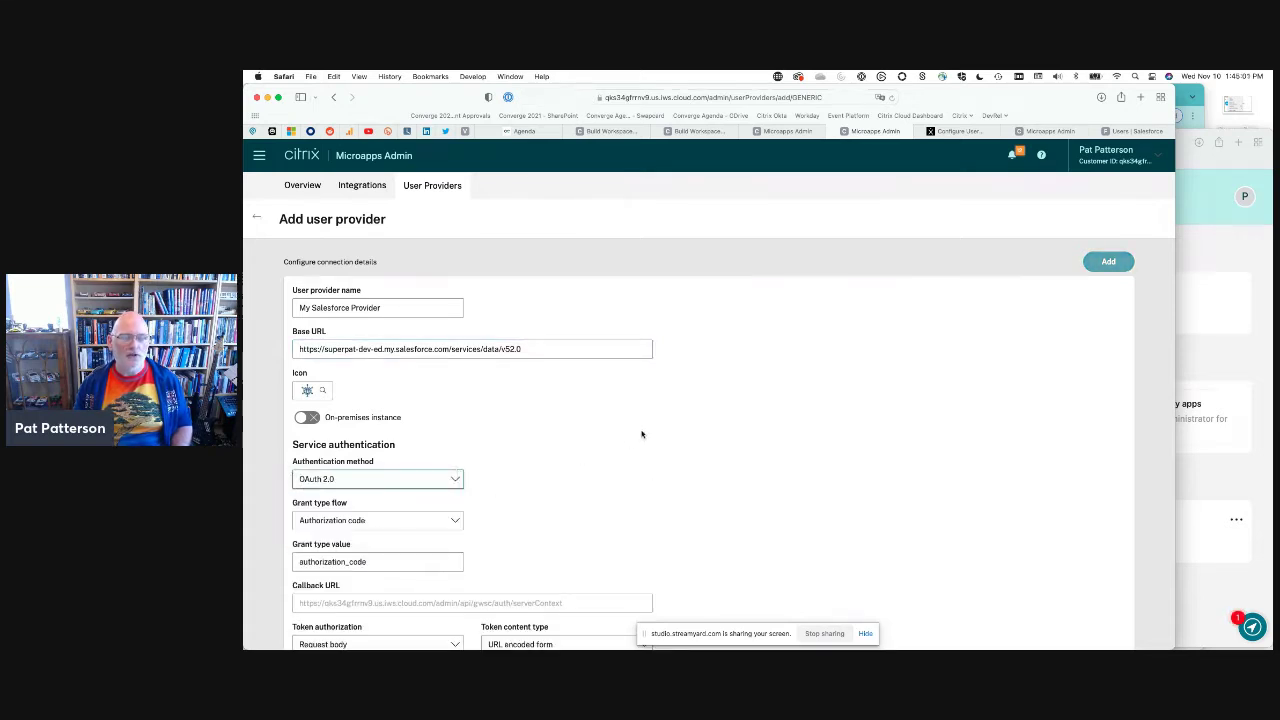
{"action": "scroll", "coordinate": [660, 430], "scroll_direction": "down", "scroll_amount": 1}
{"action": "scroll", "coordinate": [668, 426], "scroll_direction": "down", "scroll_amount": 1}
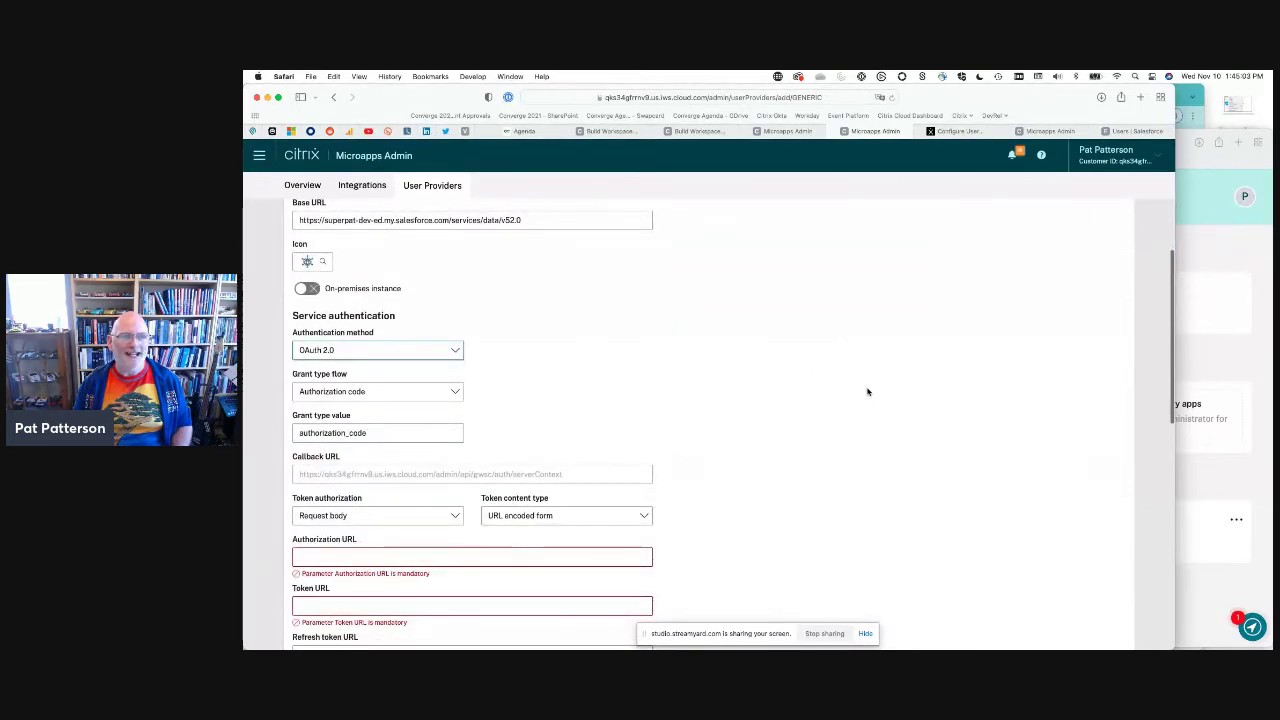
{"action": "scroll", "coordinate": [912, 381], "scroll_direction": "down", "scroll_amount": 1}
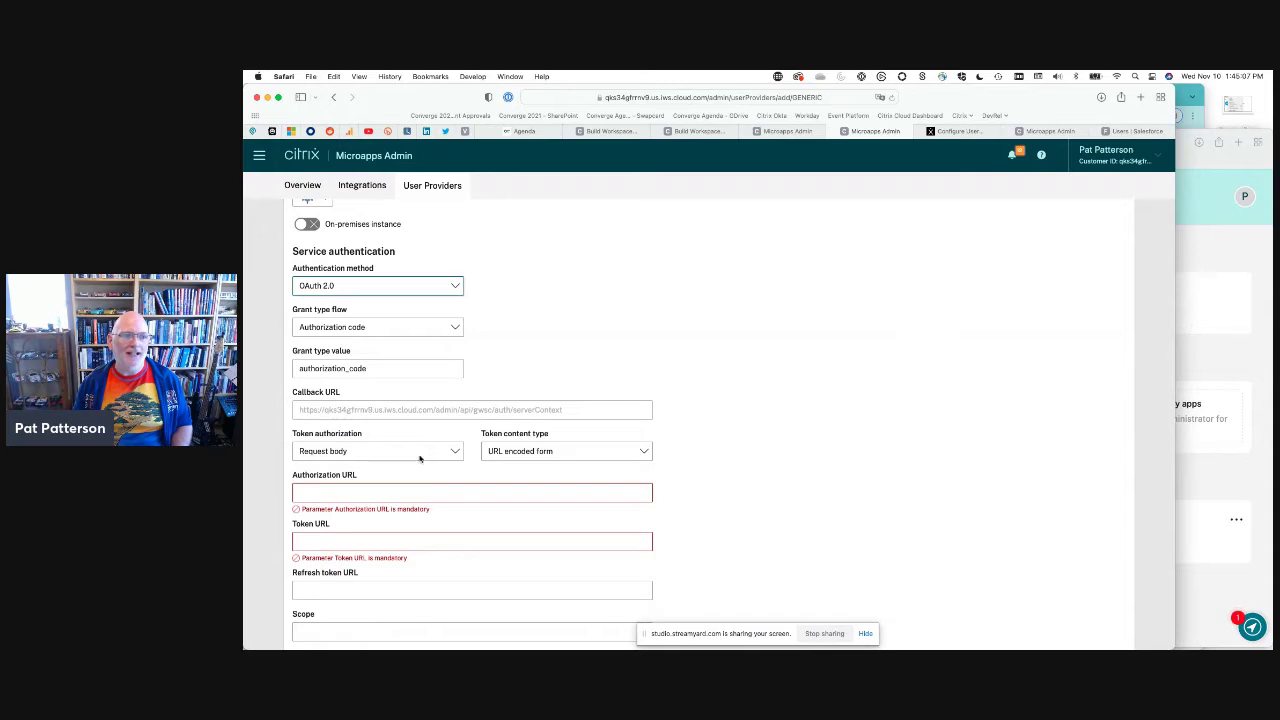
{"action": "left_click", "coordinate": [368, 457]}
{"action": "left_click", "coordinate": [505, 435]}
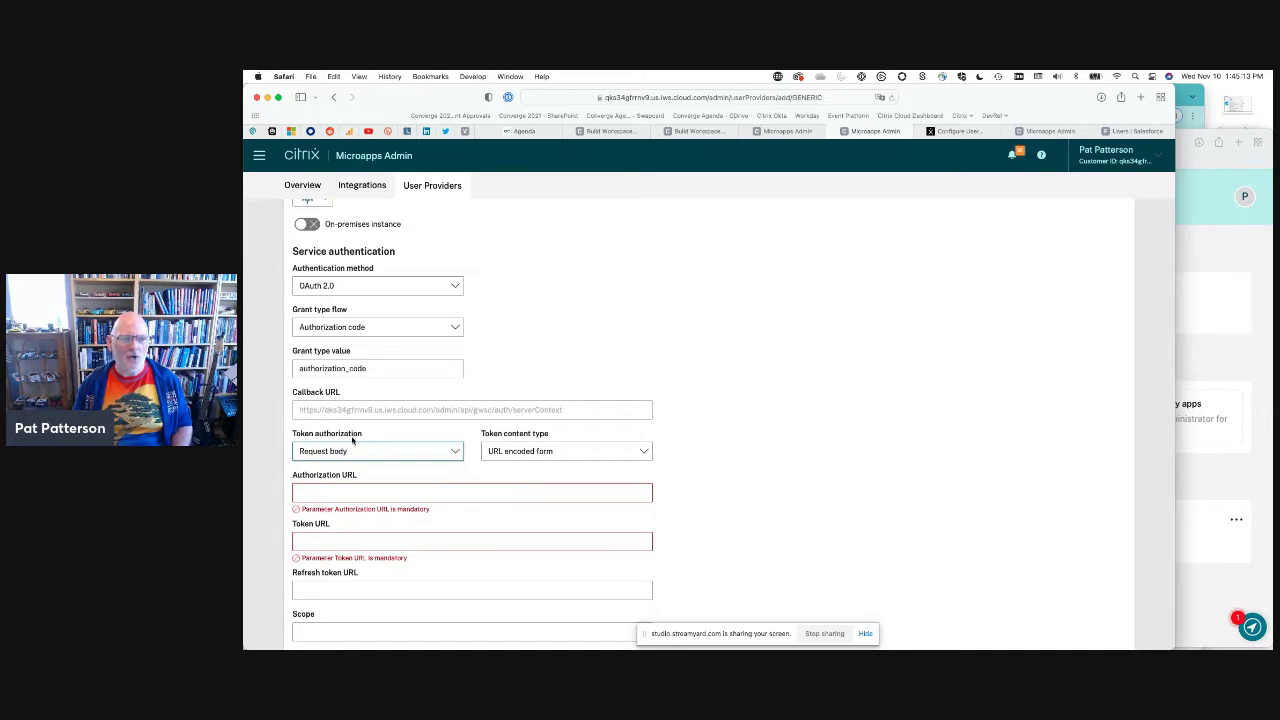
{"action": "left_click", "coordinate": [578, 455]}
{"action": "left_click", "coordinate": [773, 430]}
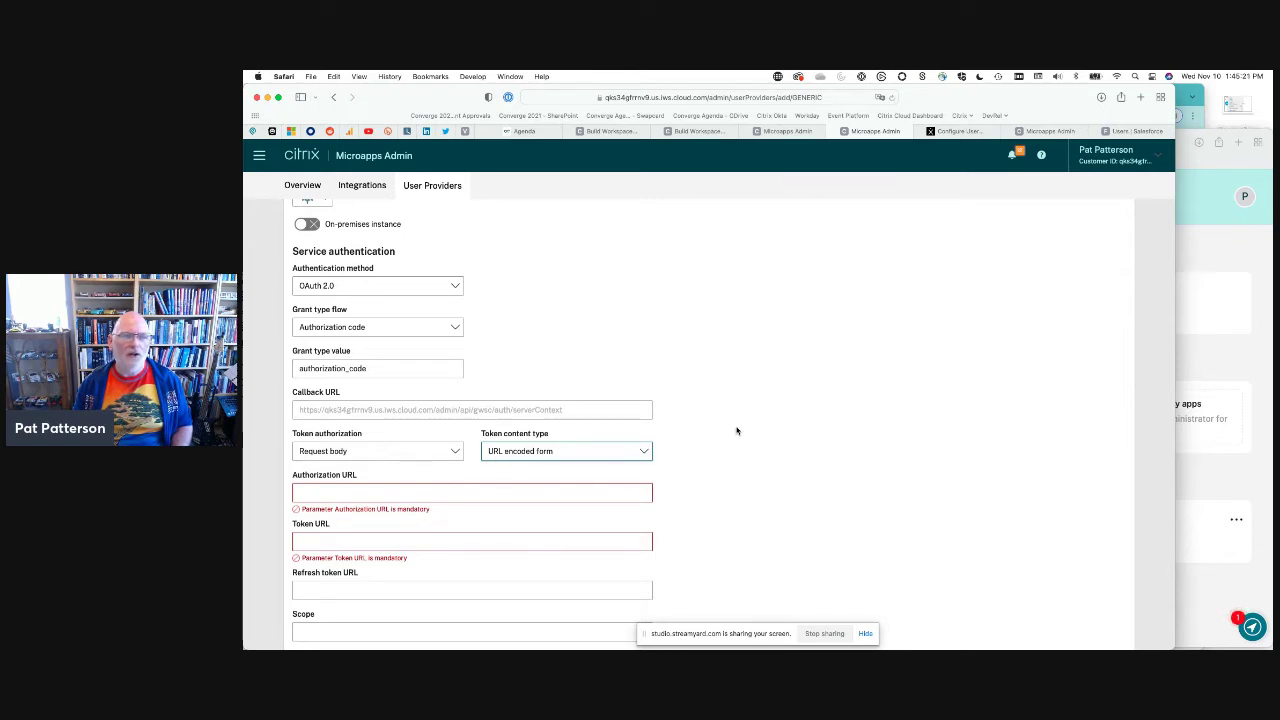
{"action": "left_click", "coordinate": [775, 469]}
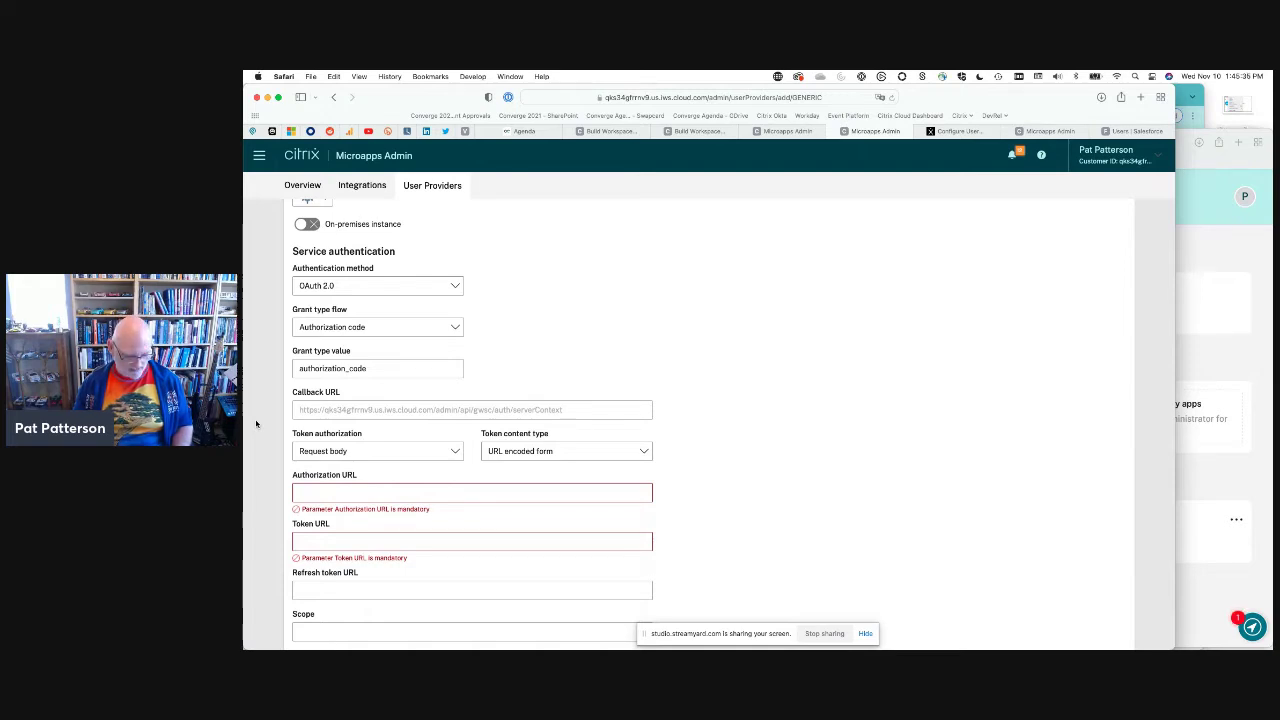
{"action": "left_click", "coordinate": [340, 492]}
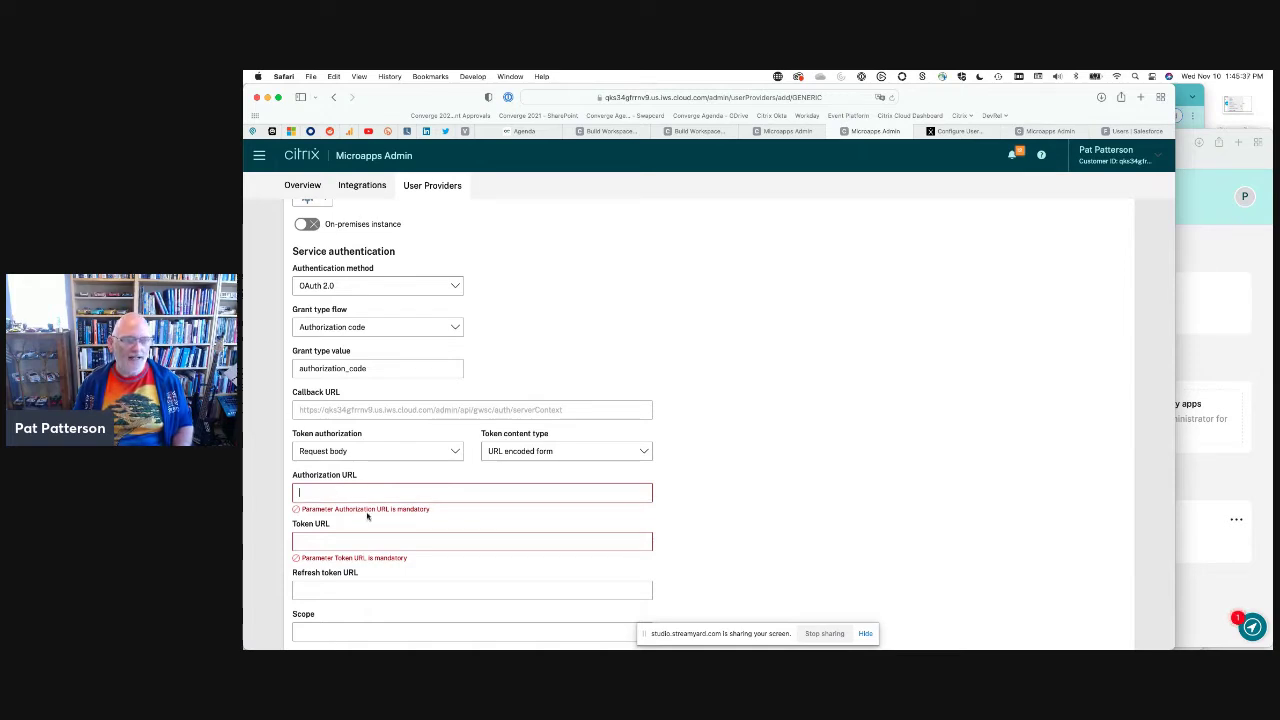
{"action": "type", "text": "https://login.salesforce.com/services/oauth2/authorize"}
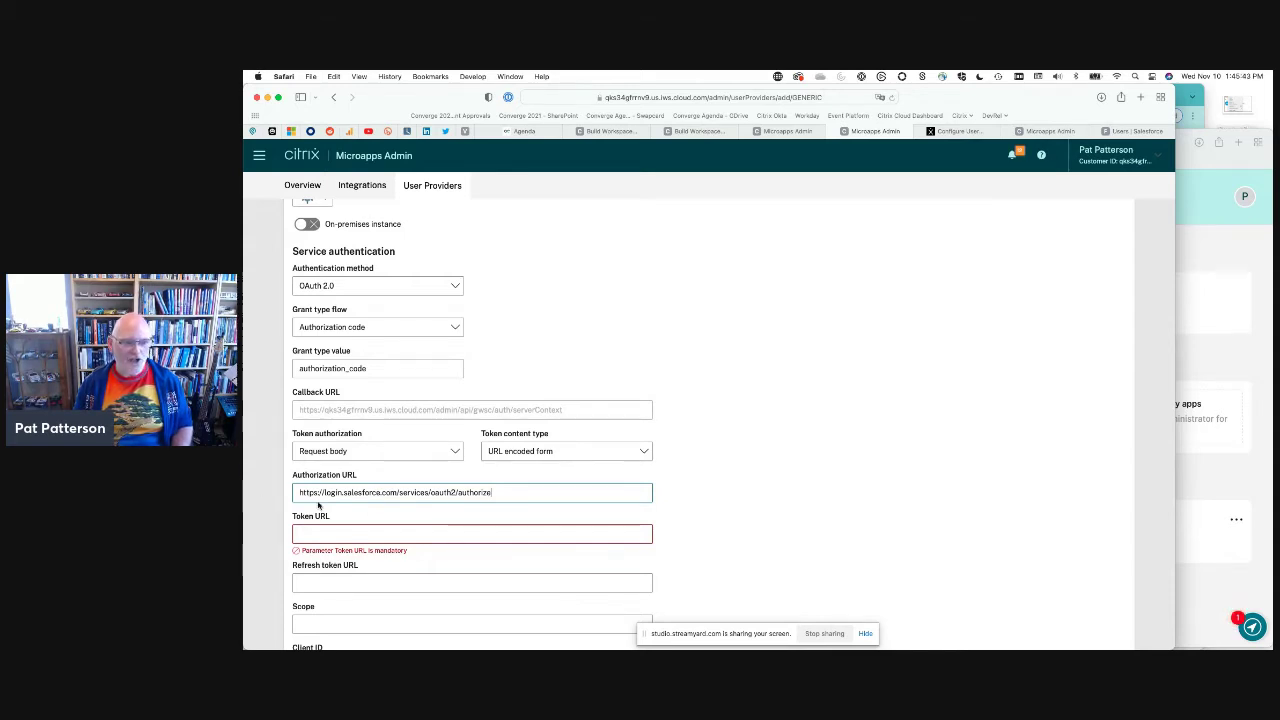
{"action": "left_click", "coordinate": [353, 537]}
{"action": "key", "text": "super+v"}
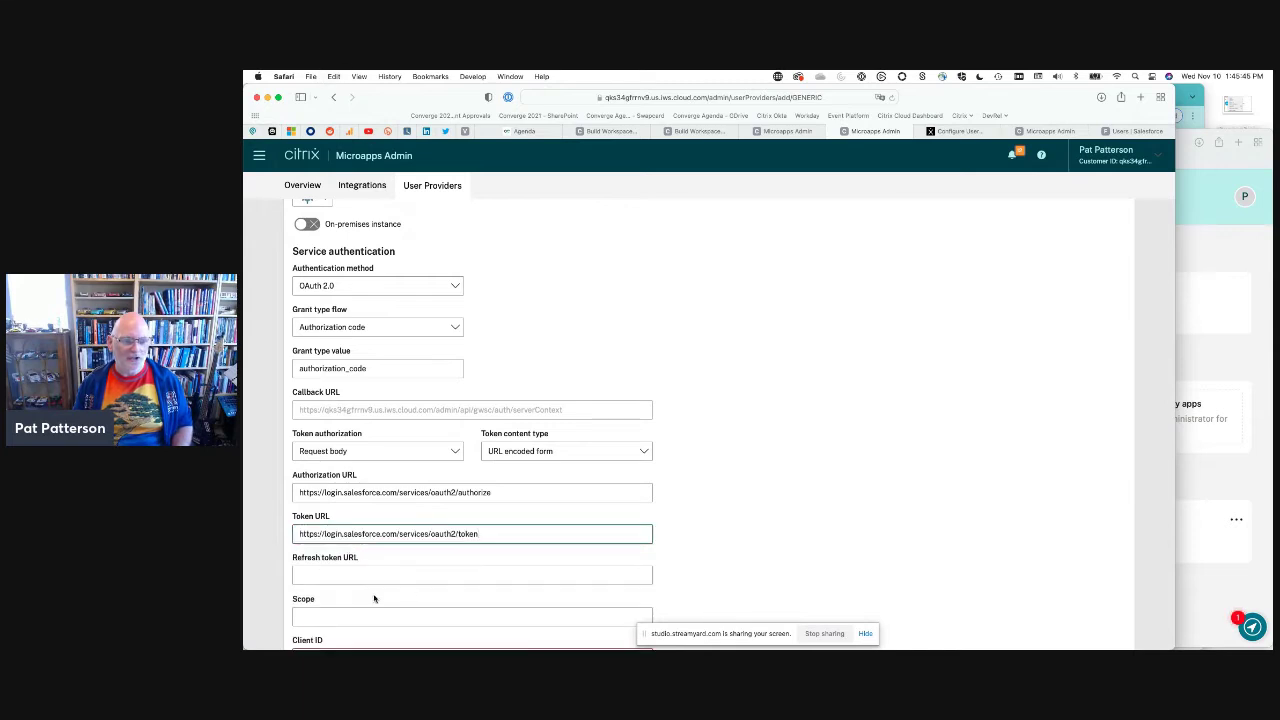
{"action": "left_click", "coordinate": [378, 576]}
{"action": "key", "text": "super+v"}
{"action": "scroll", "coordinate": [787, 532], "scroll_direction": "down", "scroll_amount": 4}
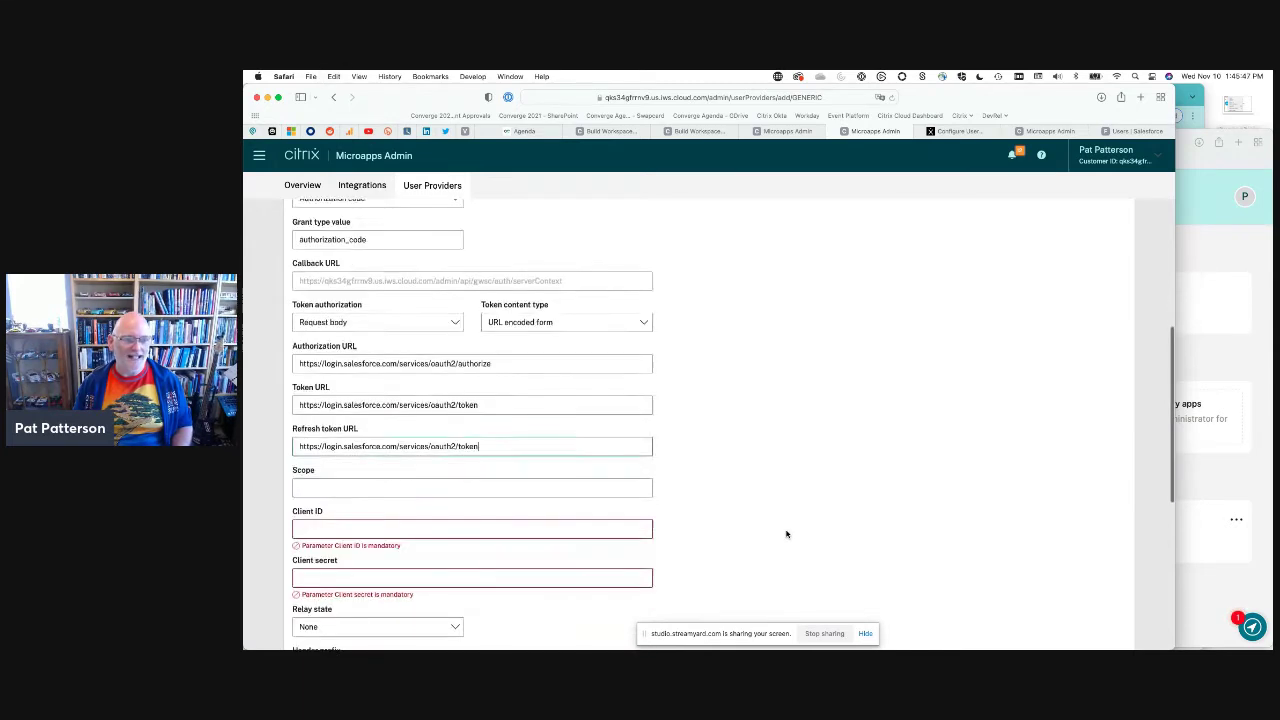
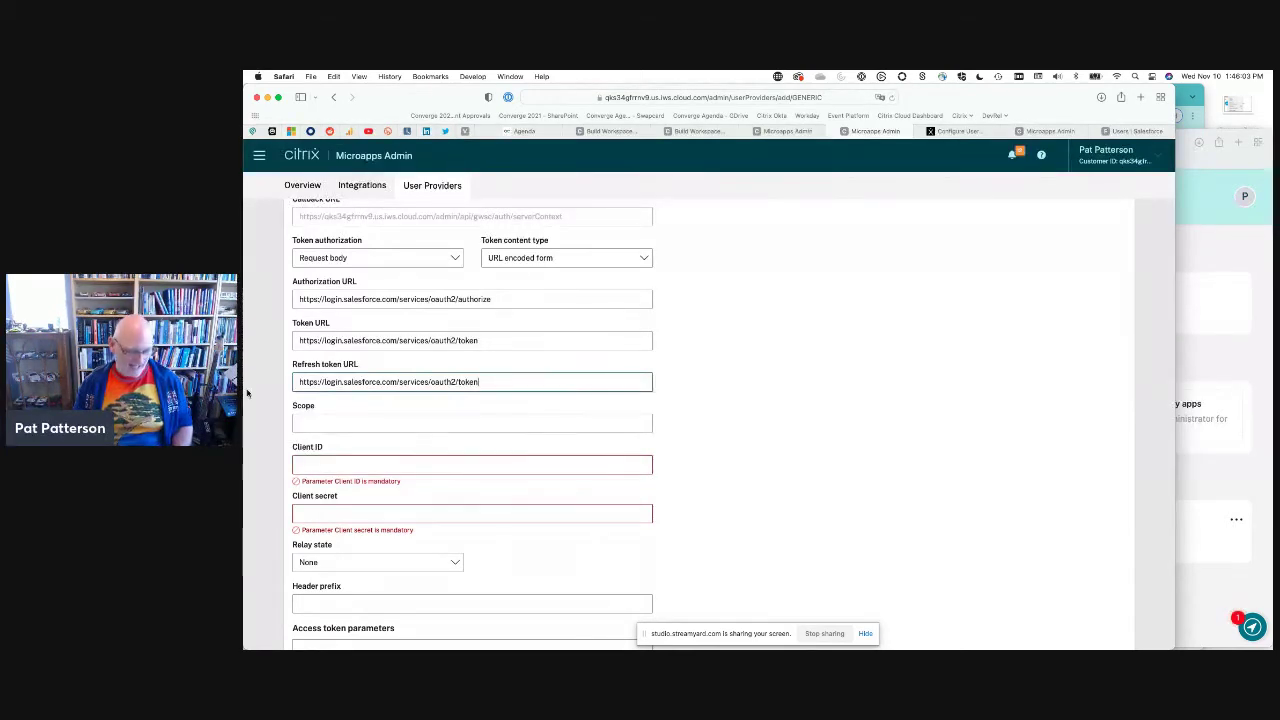
Set the OAuth scope to "api refresh_token offline_access"
{"action": "left_click", "coordinate": [318, 424]}
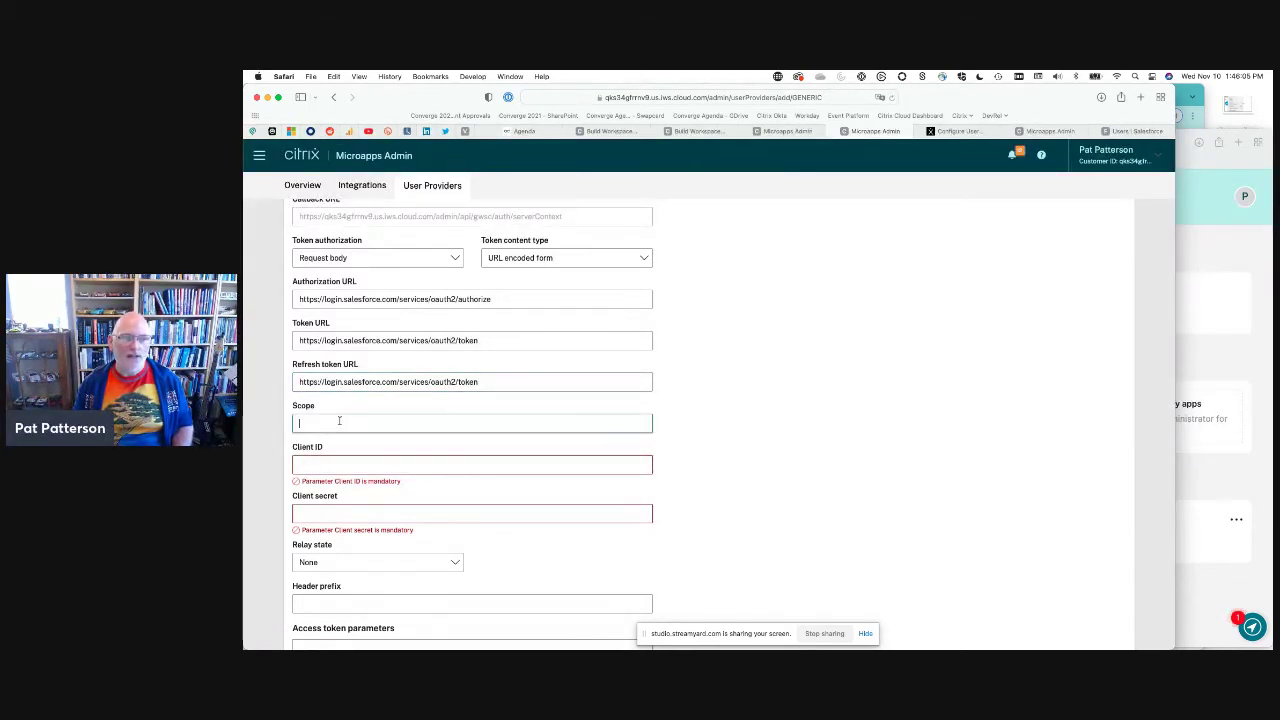
{"action": "type", "text": "api refresh_token offline_access"}
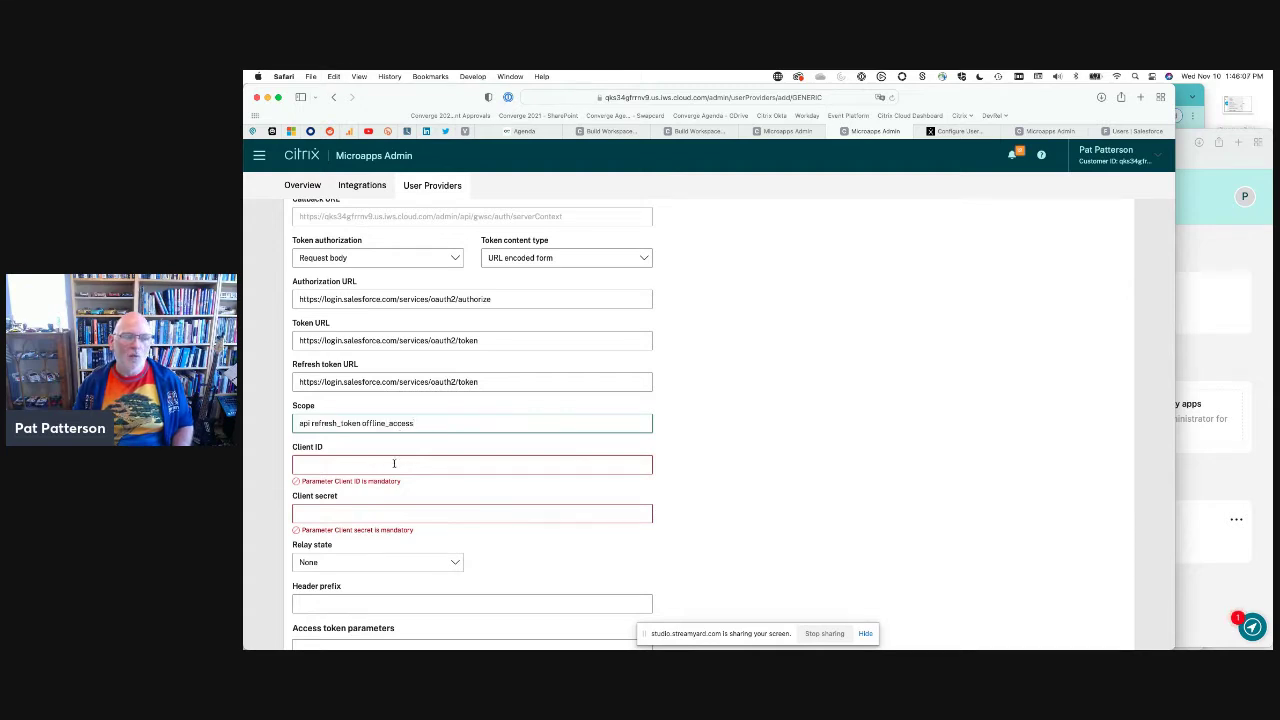
{"action": "left_click", "coordinate": [395, 464]}
{"action": "left_click", "coordinate": [696, 466]}
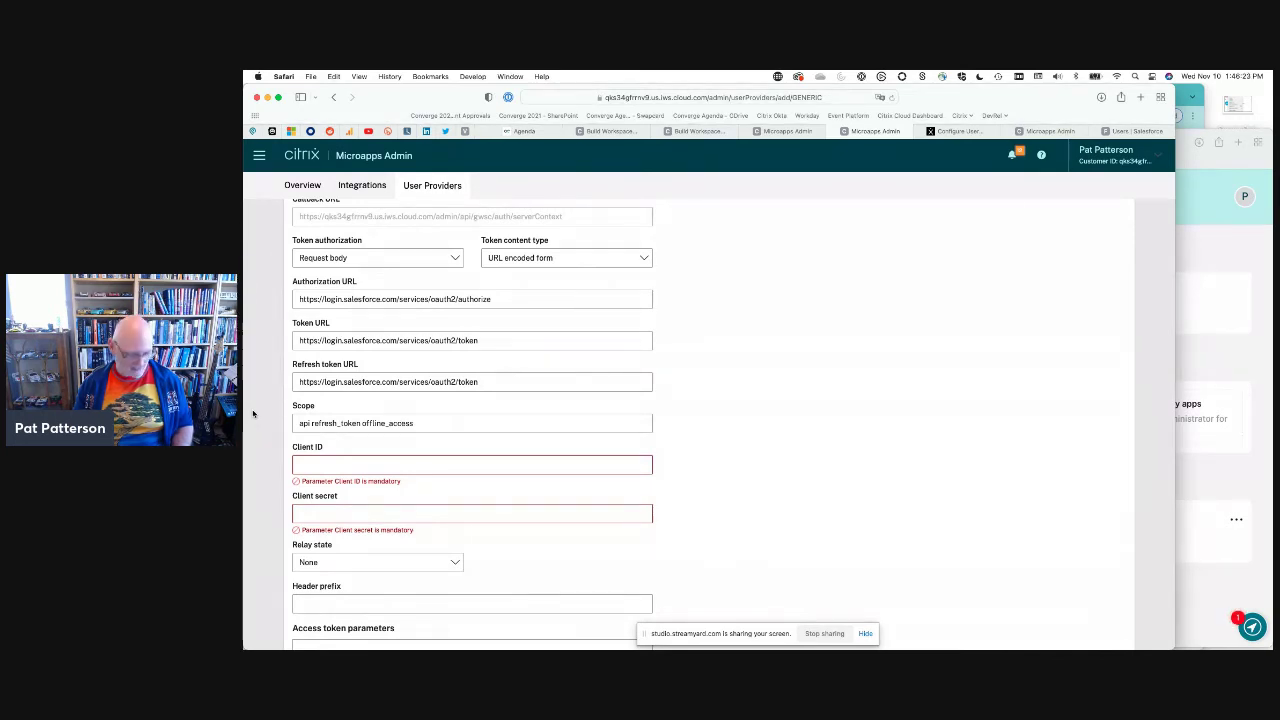
Paste the Salesforce connected app's client ID and client secret into the provider's OAuth settings
{"action": "left_click", "coordinate": [330, 463]}
{"action": "key", "text": "super+v"}
{"action": "left_click", "coordinate": [864, 458]}
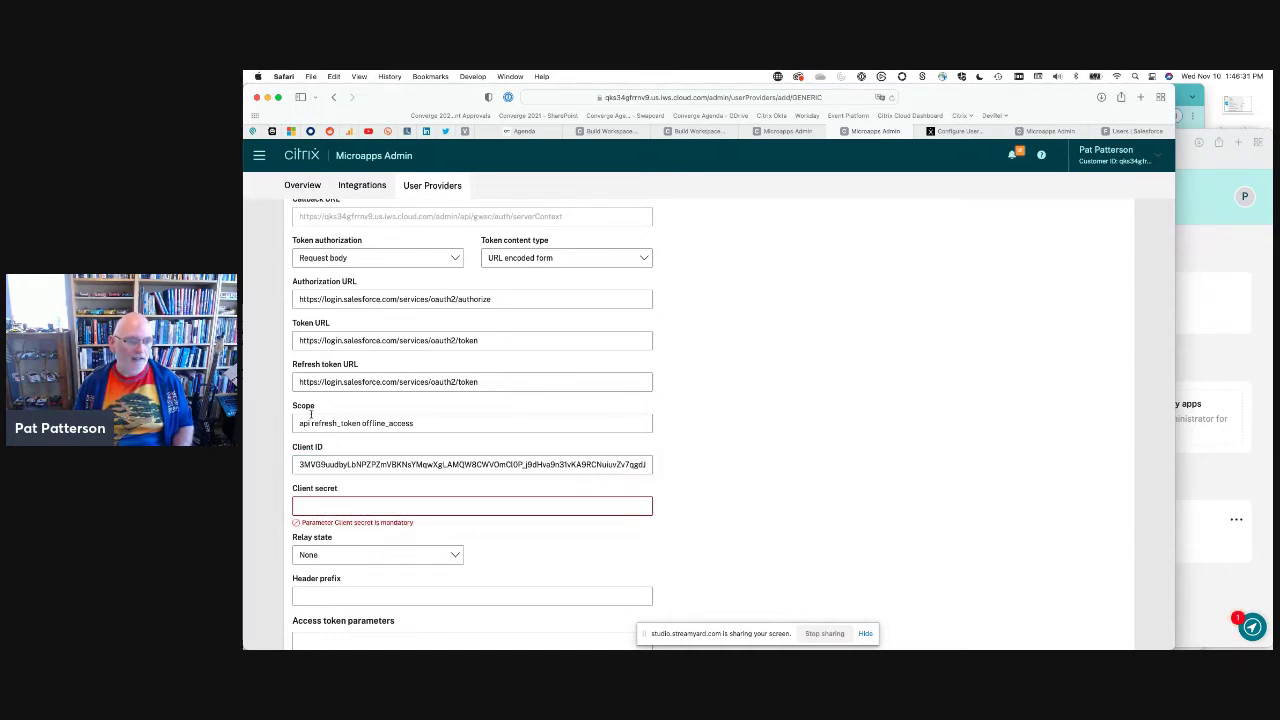
{"action": "left_click", "coordinate": [381, 505]}
{"action": "key", "text": "super+v"}
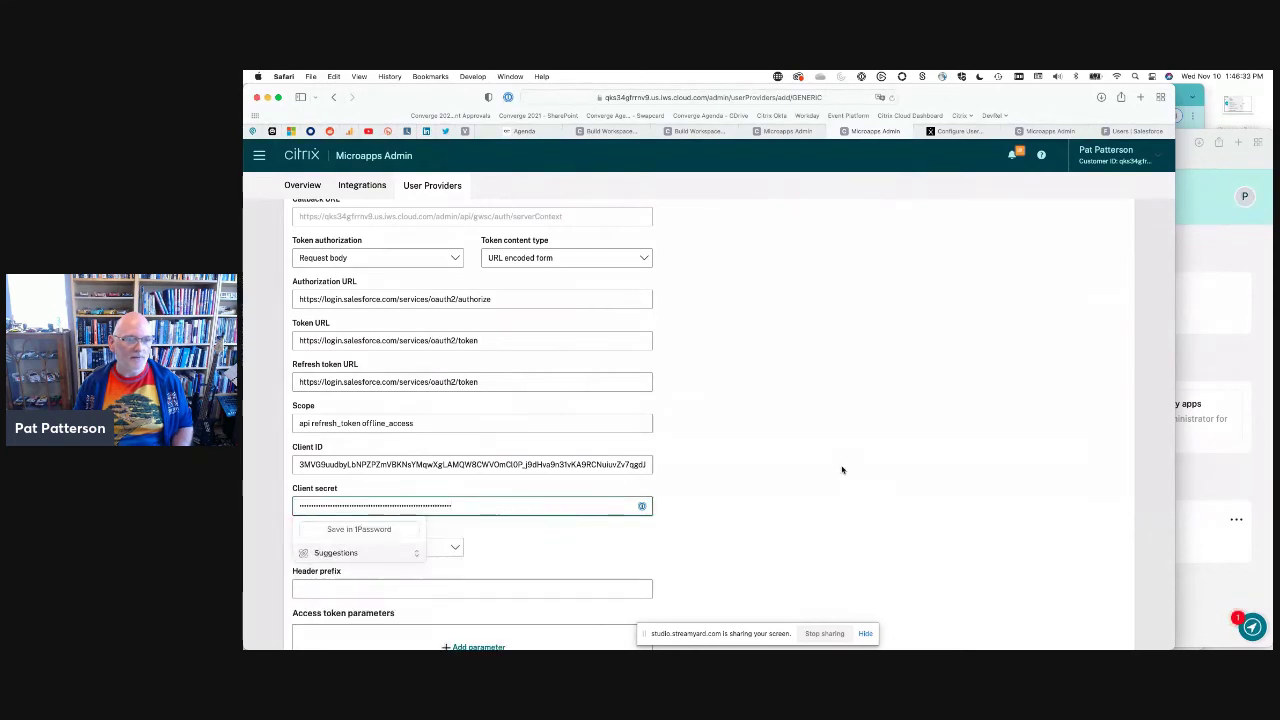
{"action": "left_click", "coordinate": [842, 469]}
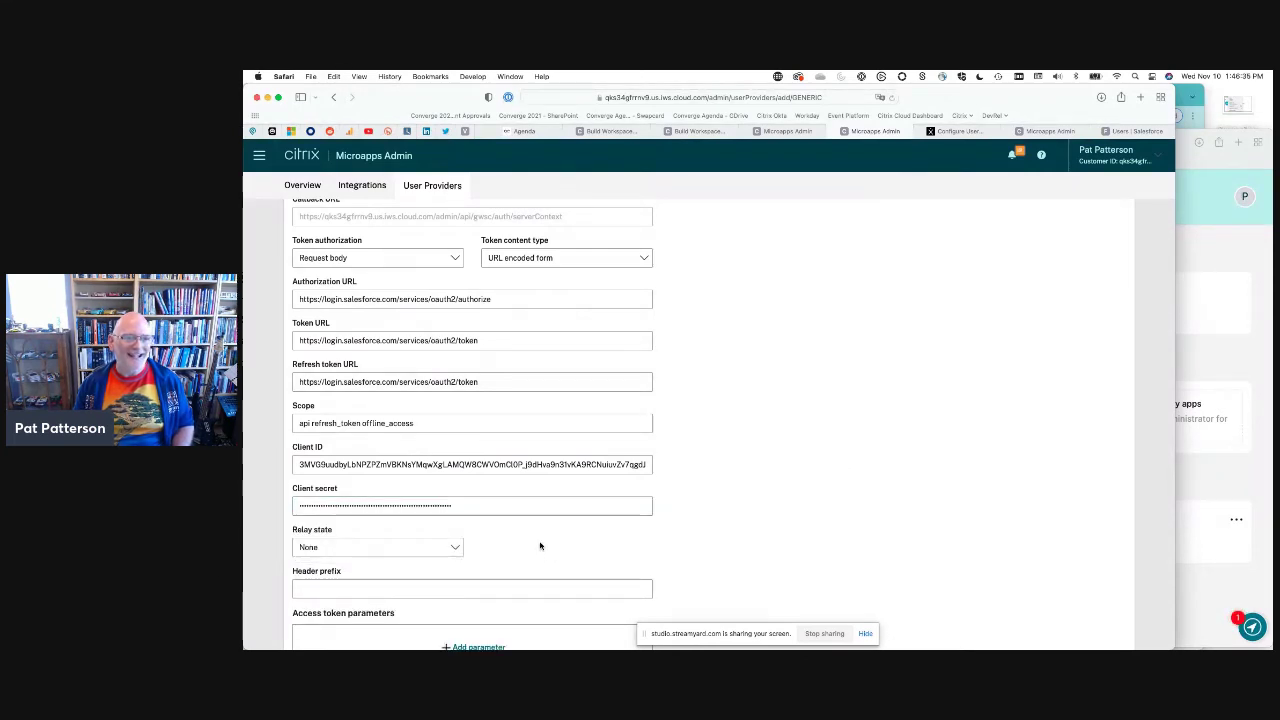
Check the remaining connection settings at their defaults and add the Salesforce user provider
{"action": "scroll", "coordinate": [540, 546], "scroll_direction": "down", "scroll_amount": 5}
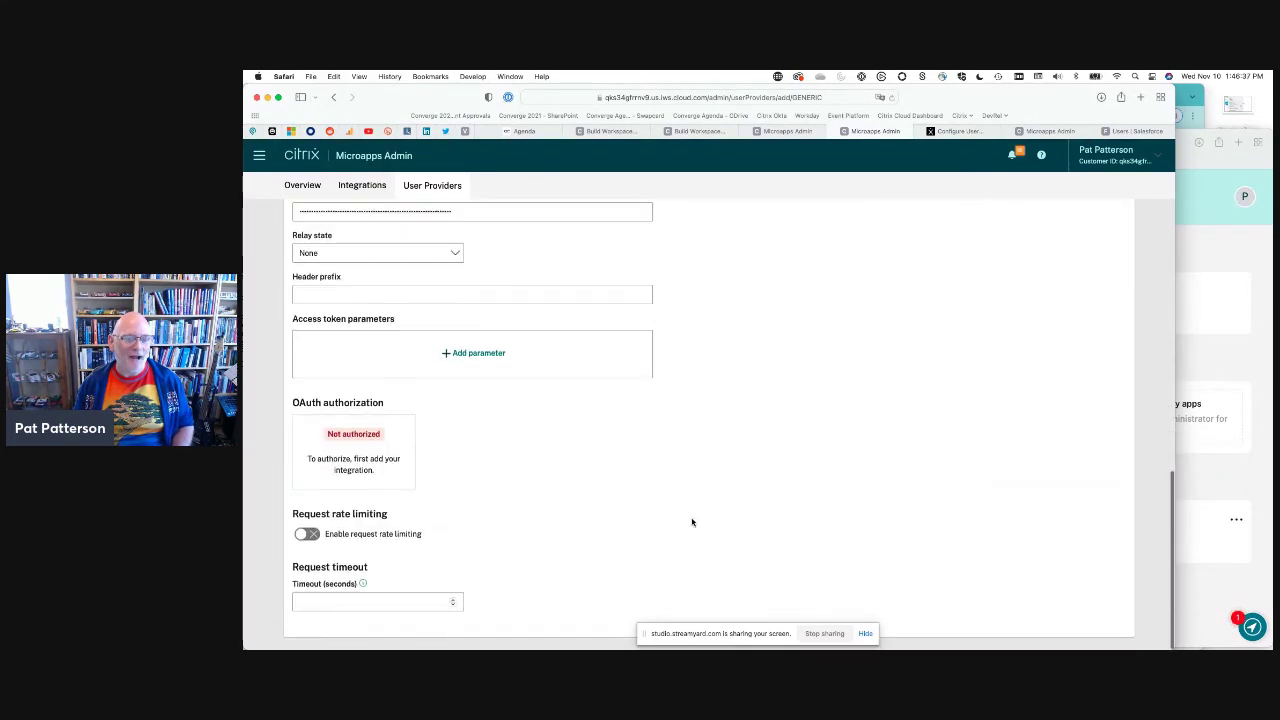
{"action": "scroll", "coordinate": [688, 495], "scroll_direction": "up", "scroll_amount": 12}
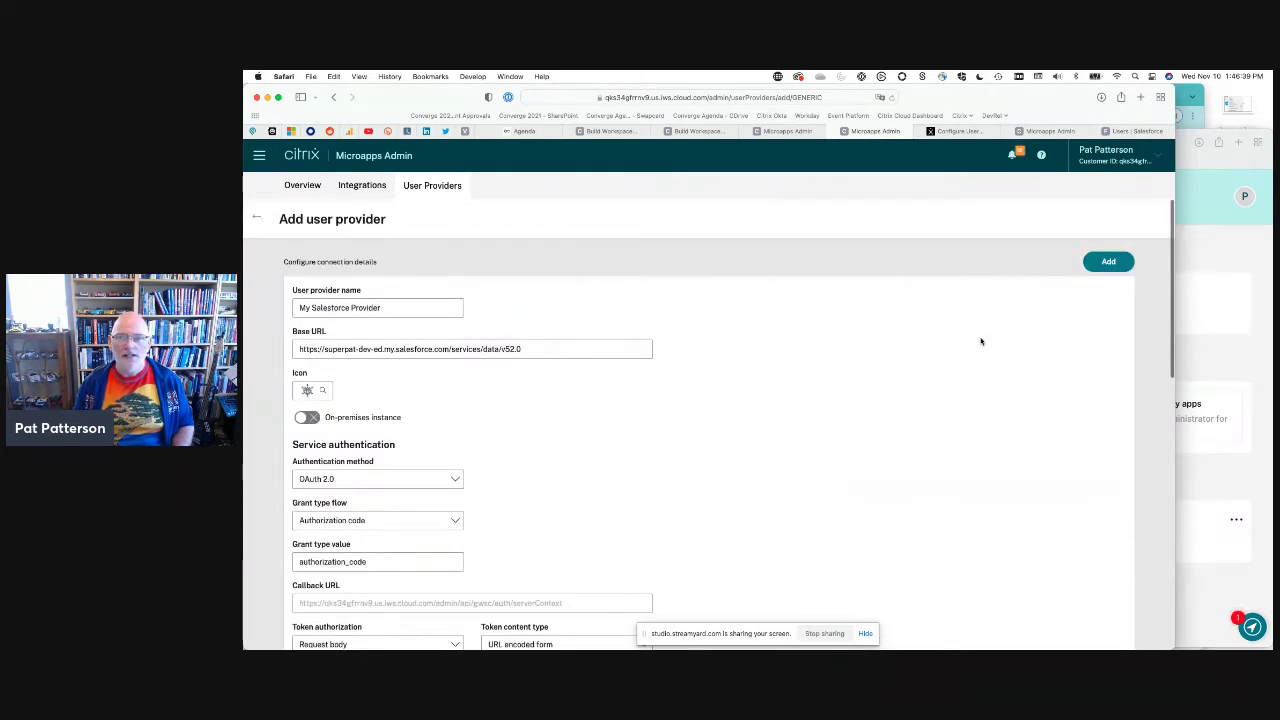
{"action": "left_click", "coordinate": [1108, 261]}
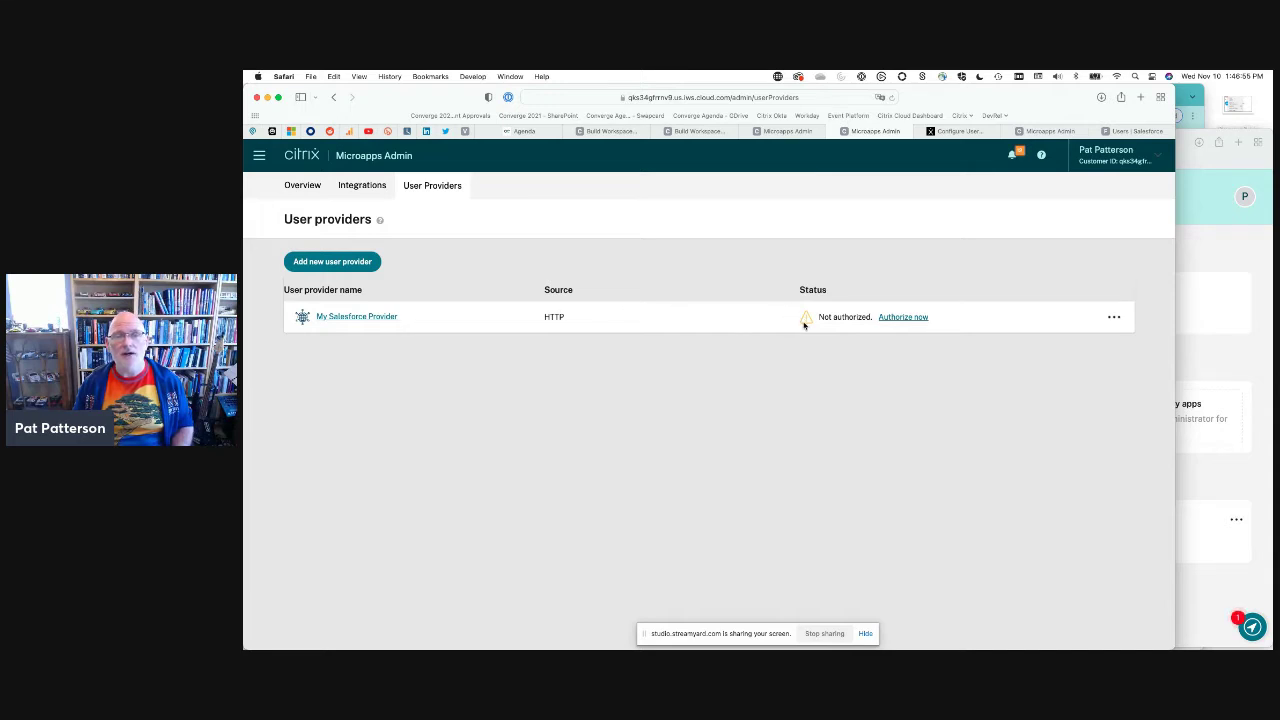
Open the configuration of My Salesforce Provider and authorize its OAuth connection
{"action": "left_click", "coordinate": [912, 317]}
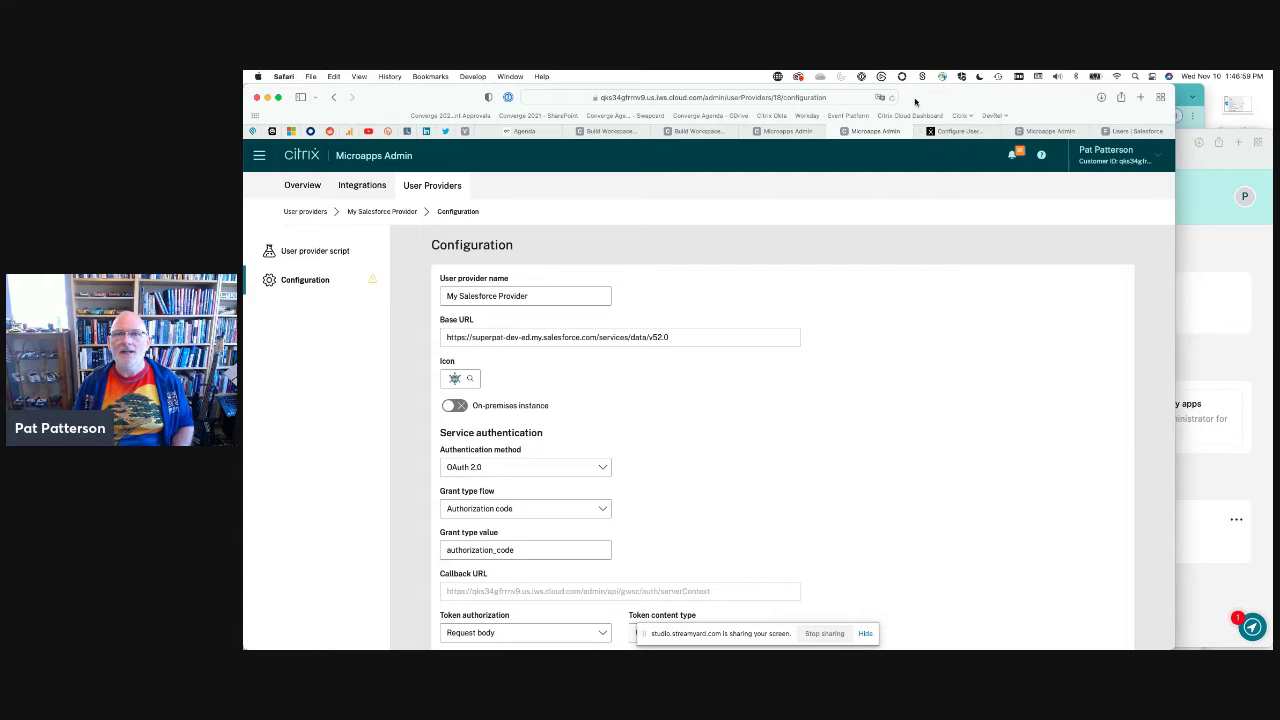
{"action": "scroll", "coordinate": [910, 442], "scroll_direction": "down", "scroll_amount": 10}
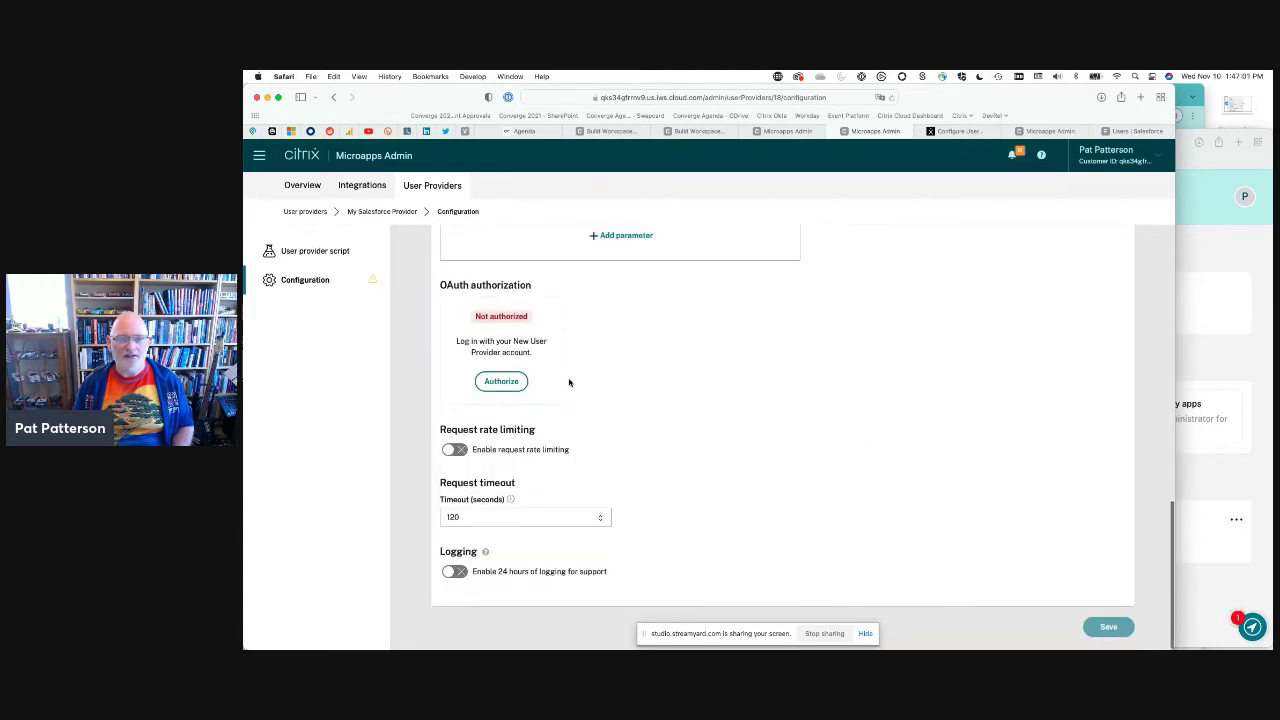
{"action": "left_click", "coordinate": [512, 380]}
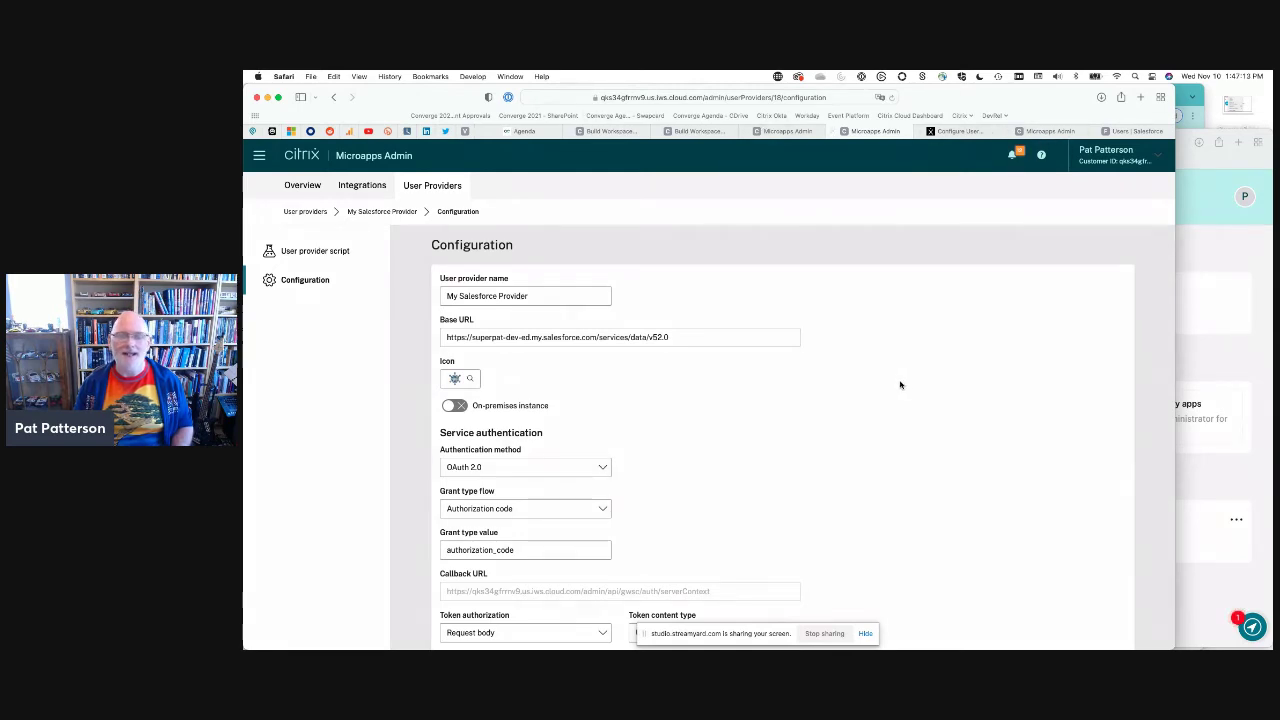
Review My Salesforce Provider's configuration, from the base URL and OAuth settings through to its OAuth authorization status
{"action": "scroll", "coordinate": [900, 384], "scroll_direction": "down", "scroll_amount": 15}
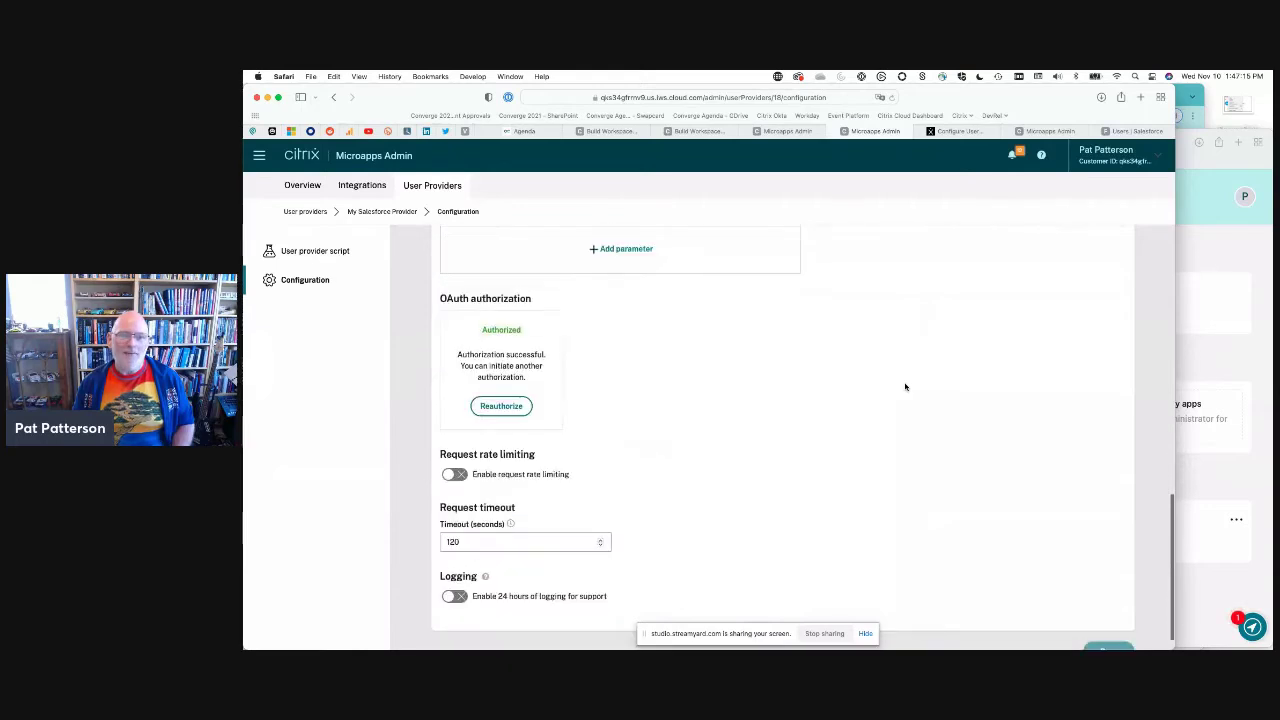
{"action": "scroll", "coordinate": [905, 387], "scroll_direction": "up", "scroll_amount": 2}
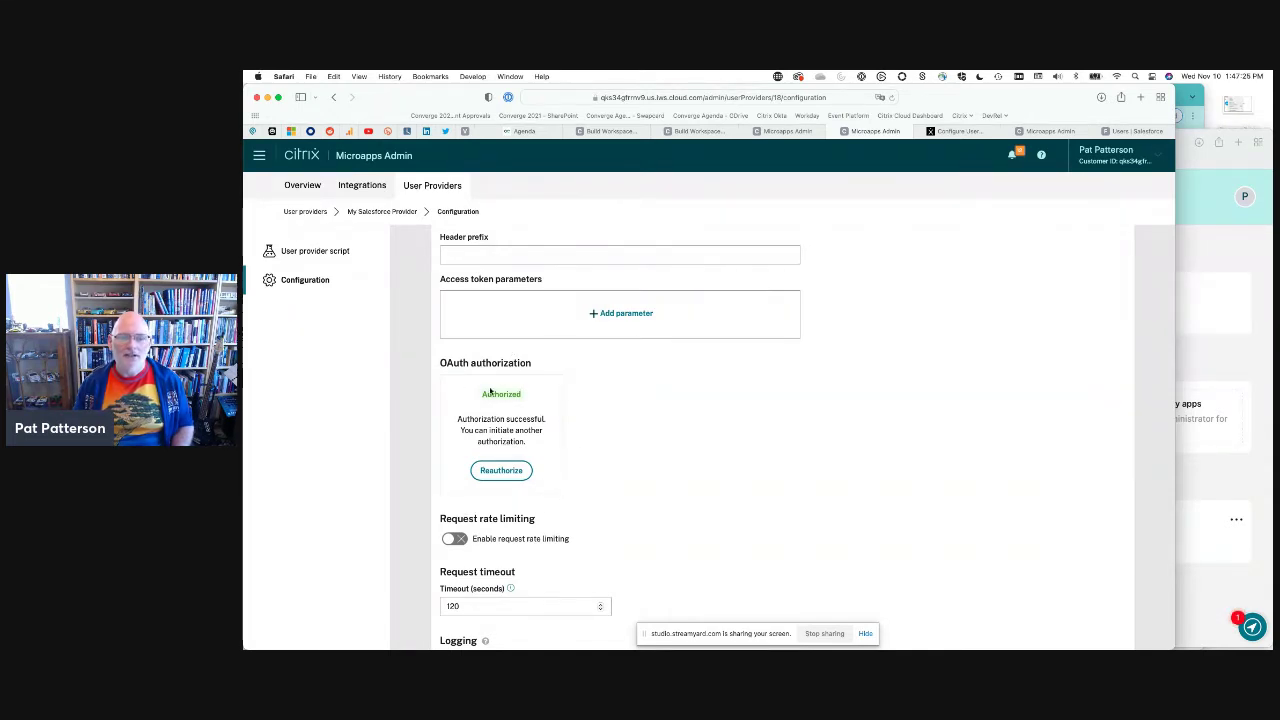
{"action": "scroll", "coordinate": [800, 455], "scroll_direction": "up", "scroll_amount": 10}
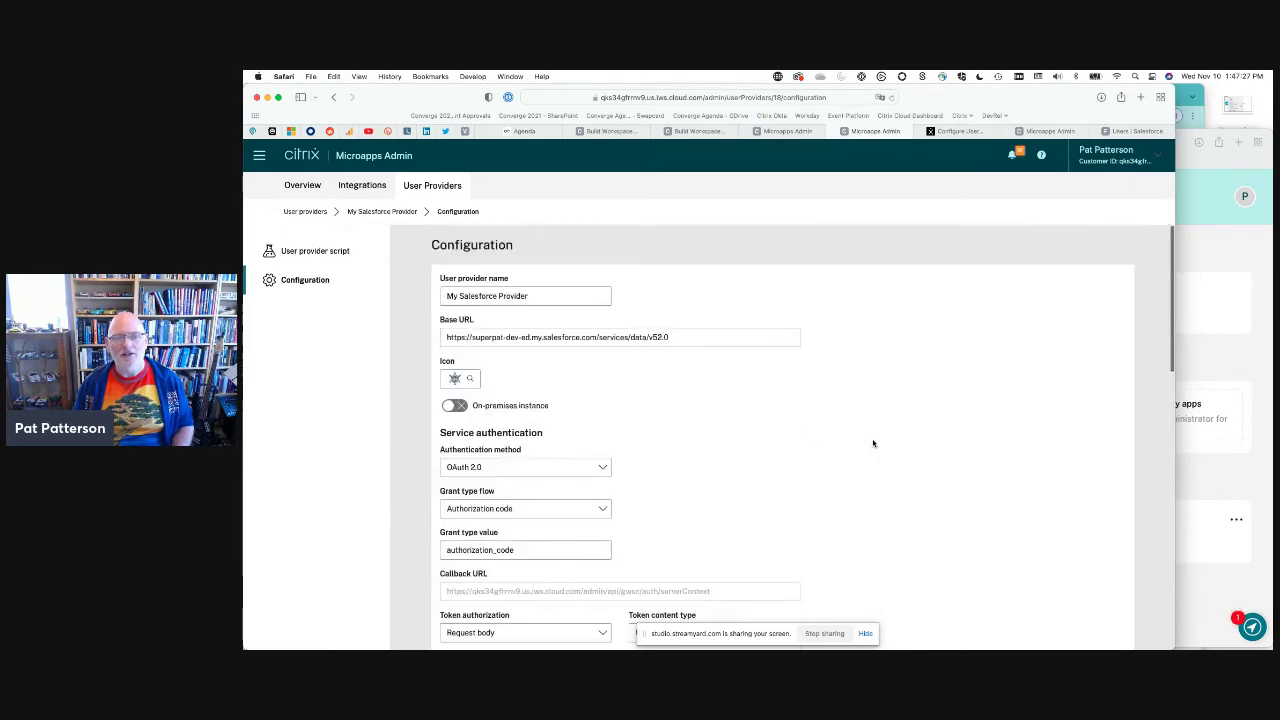
{"action": "scroll", "coordinate": [858, 433], "scroll_direction": "down", "scroll_amount": 4}
{"action": "scroll", "coordinate": [858, 433], "scroll_direction": "down", "scroll_amount": 6}
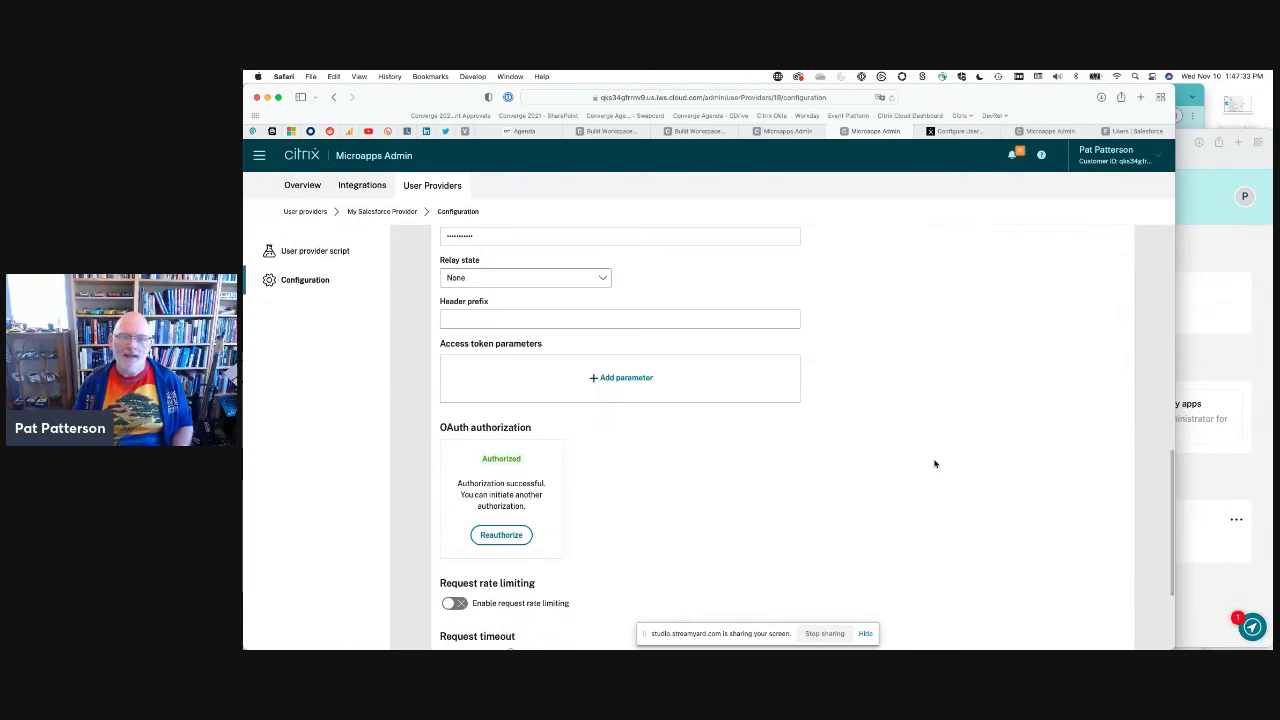
{"action": "scroll", "coordinate": [938, 455], "scroll_direction": "up", "scroll_amount": 10}
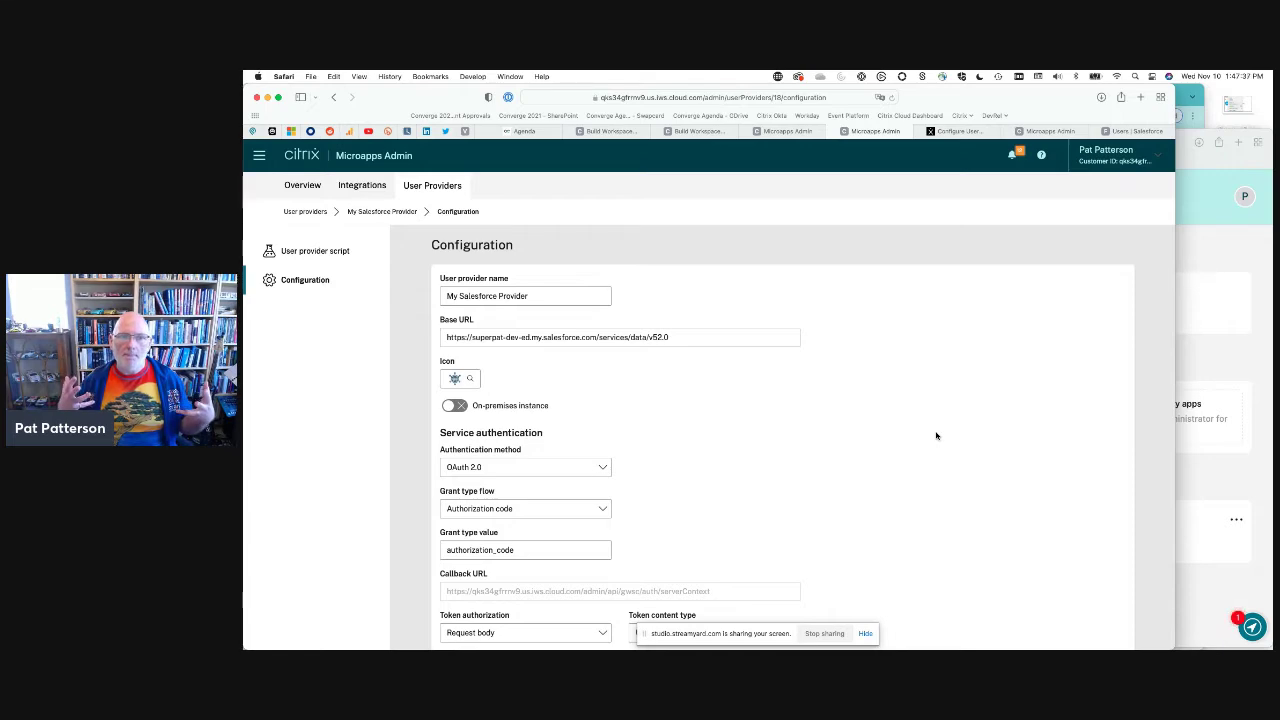
{"action": "scroll", "coordinate": [930, 438], "scroll_direction": "down", "scroll_amount": 2}
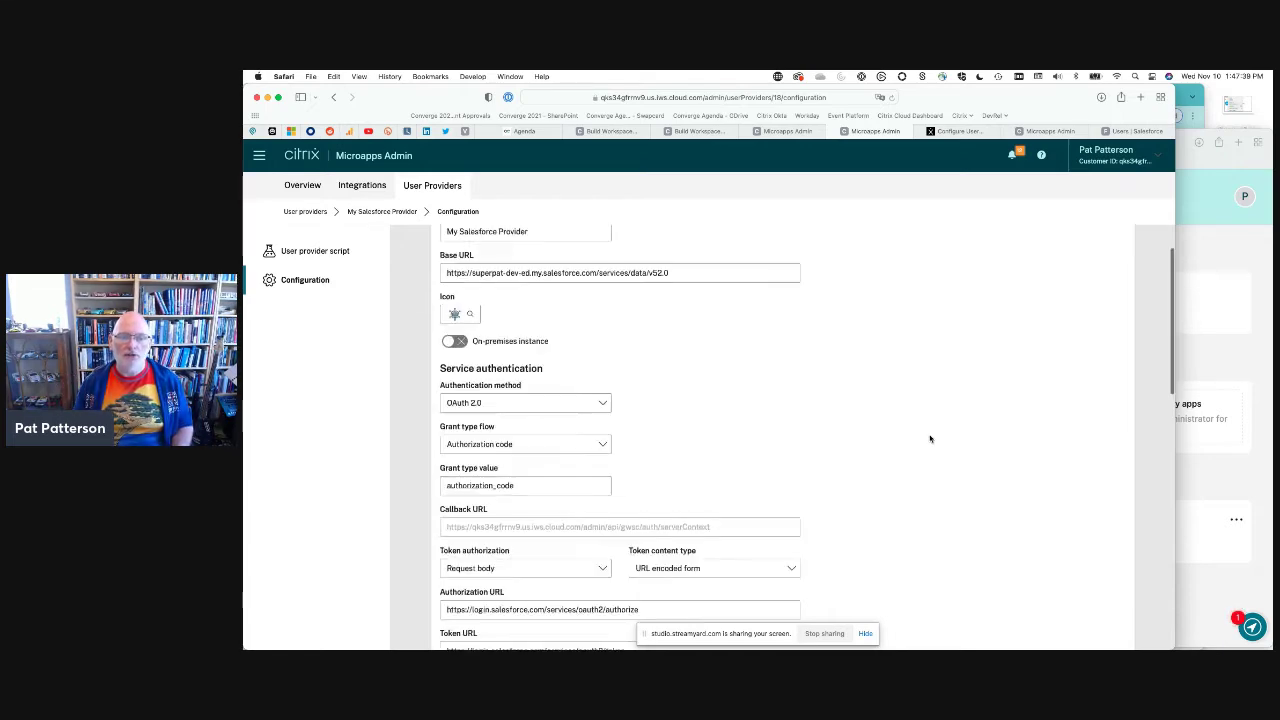
{"action": "scroll", "coordinate": [930, 438], "scroll_direction": "down", "scroll_amount": 12}
{"action": "scroll", "coordinate": [994, 489], "scroll_direction": "up", "scroll_amount": 14}
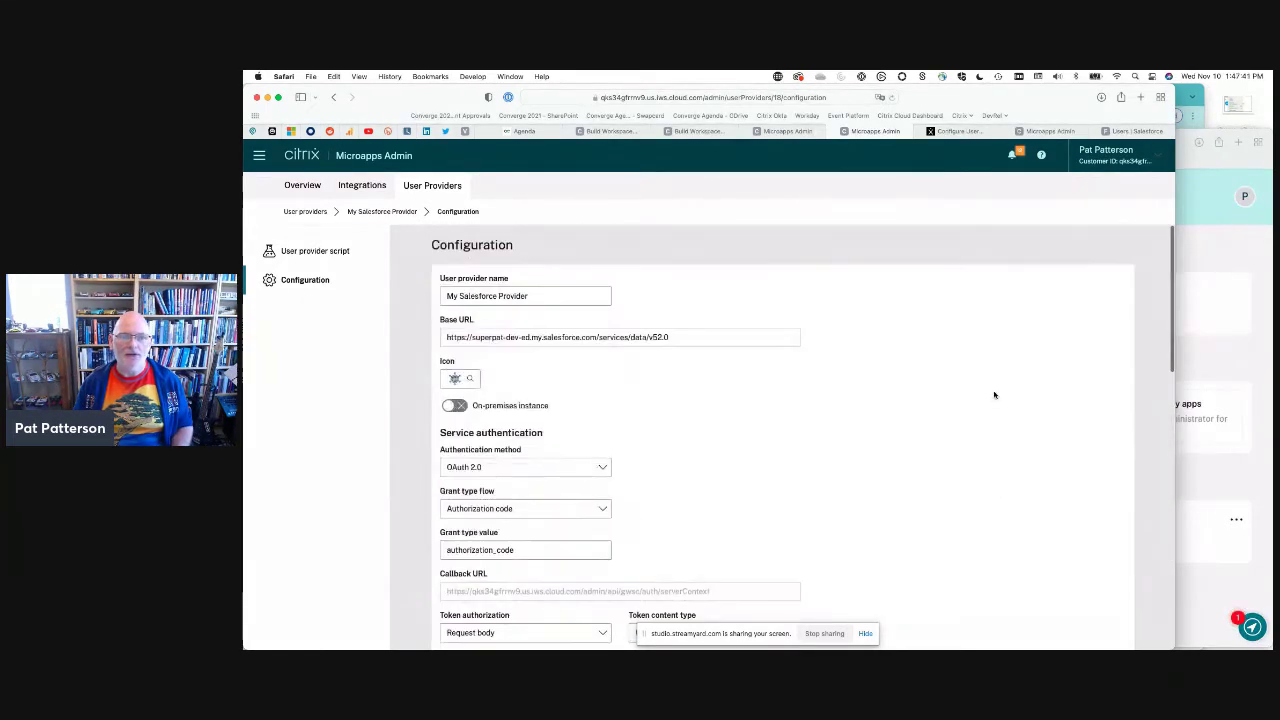
Import UserProvider.js from the Documents folder as the user provider script for My Salesforce Provider
{"action": "left_click", "coordinate": [316, 250]}
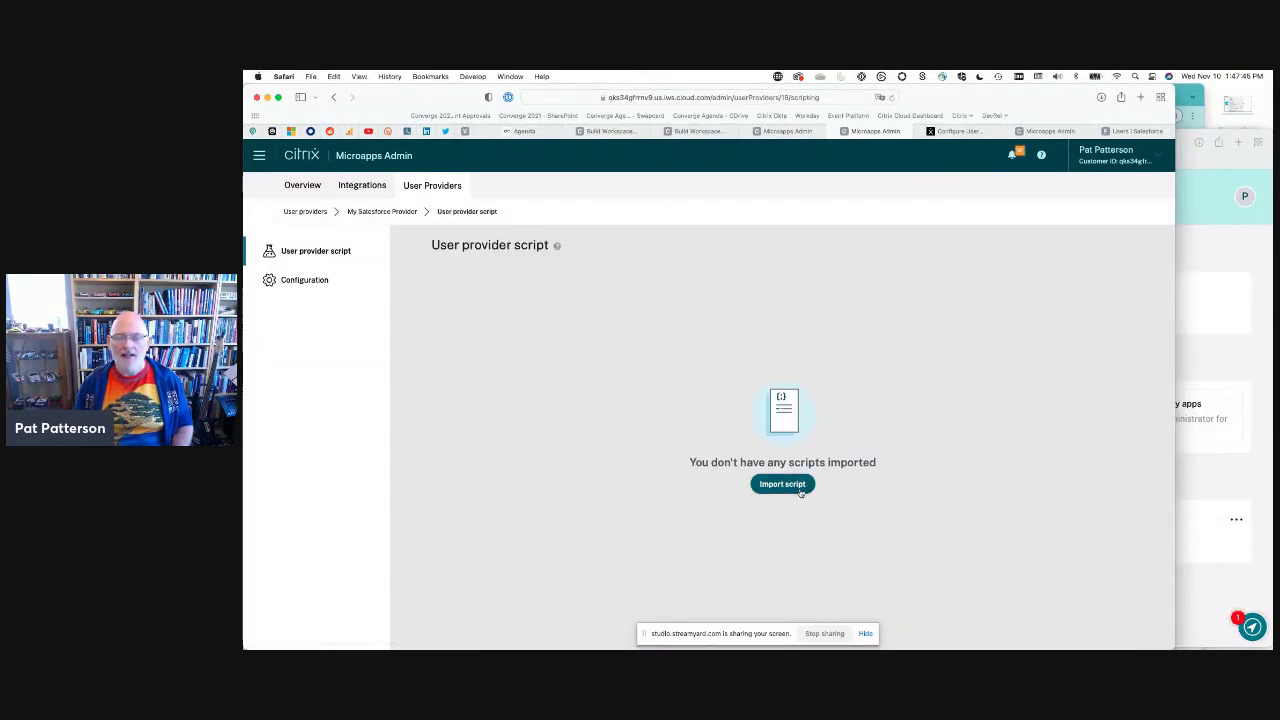
{"action": "left_click", "coordinate": [782, 484]}
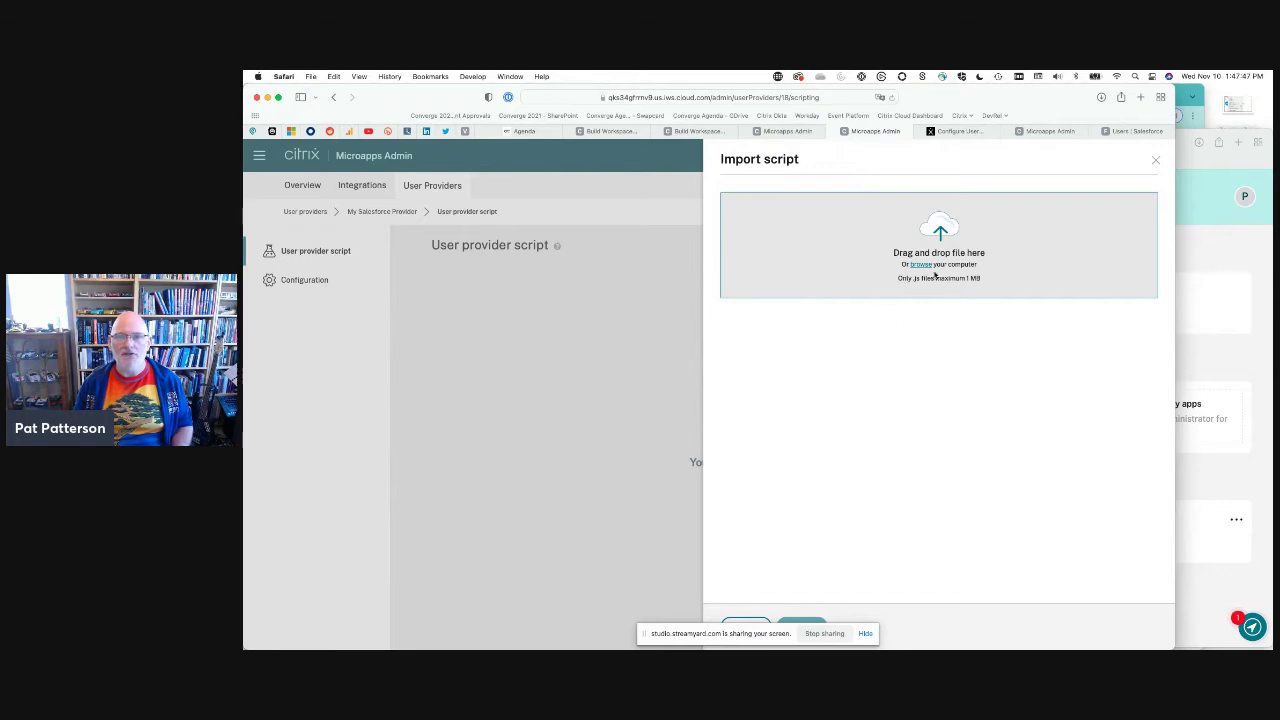
{"action": "left_click", "coordinate": [926, 265]}
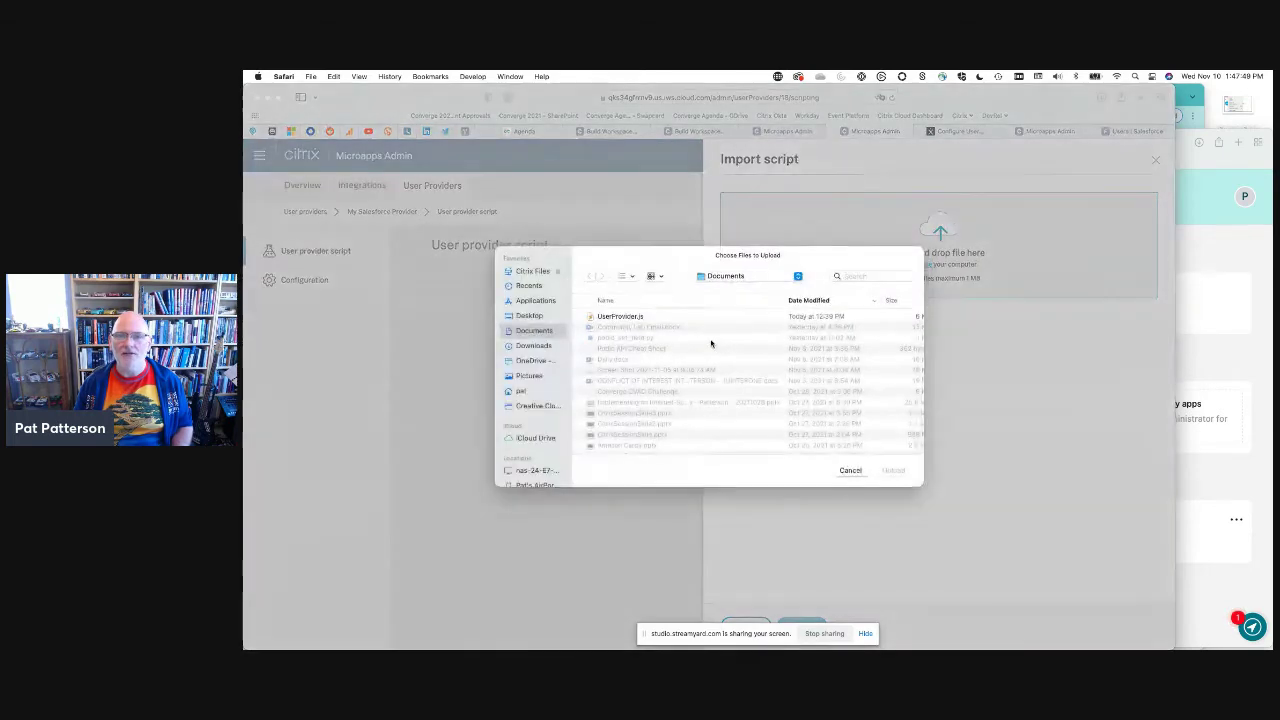
{"action": "double_click", "coordinate": [659, 316]}
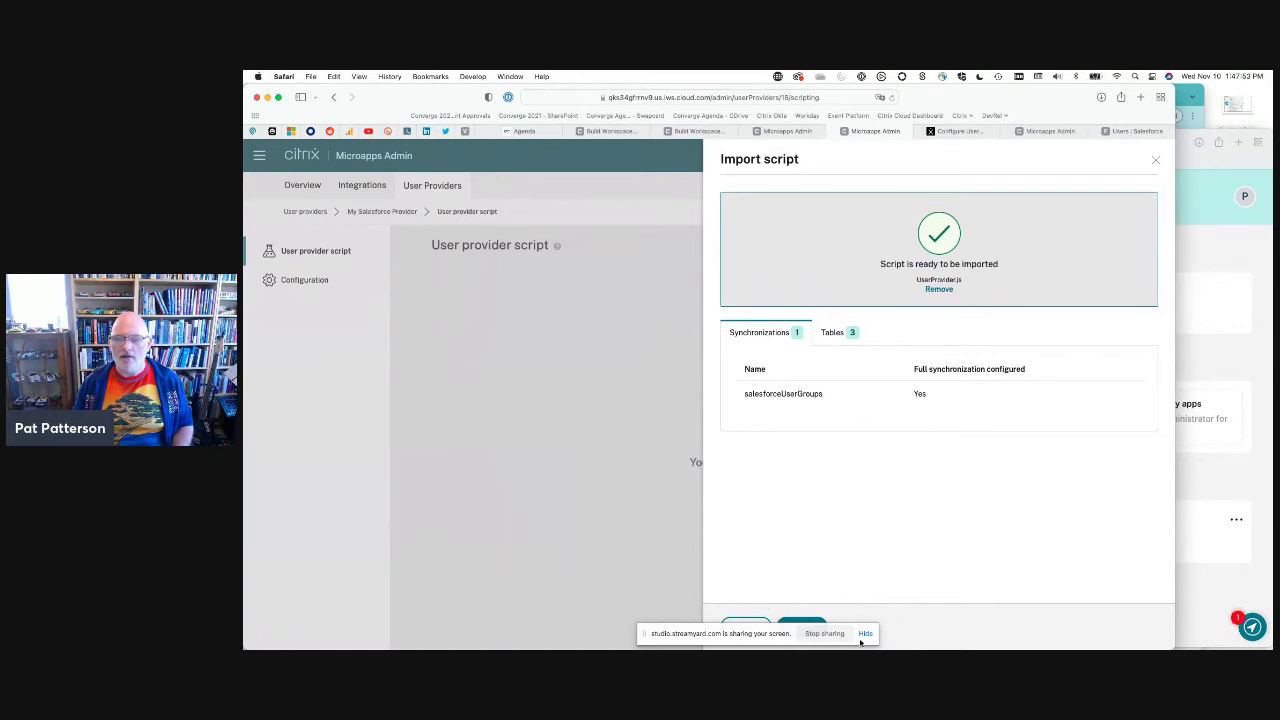
{"action": "left_click", "coordinate": [818, 632]}
{"action": "left_click", "coordinate": [865, 633]}
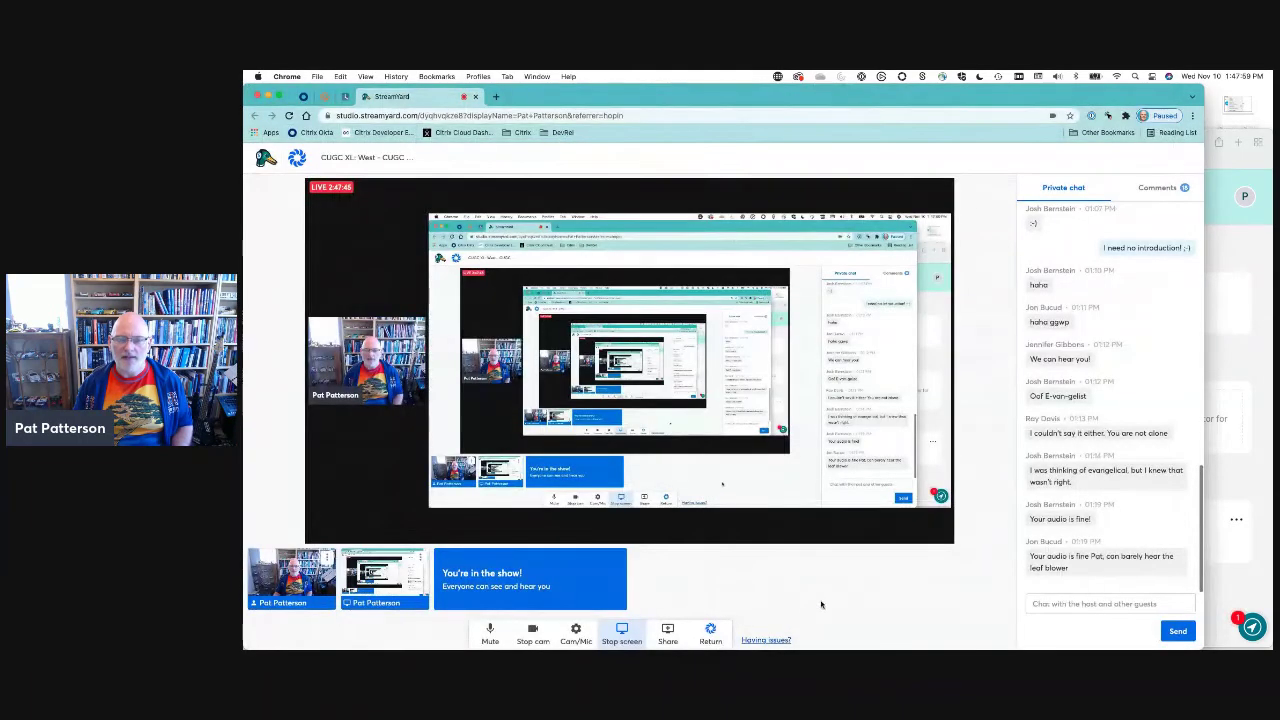
{"action": "key", "text": "super+Tab"}
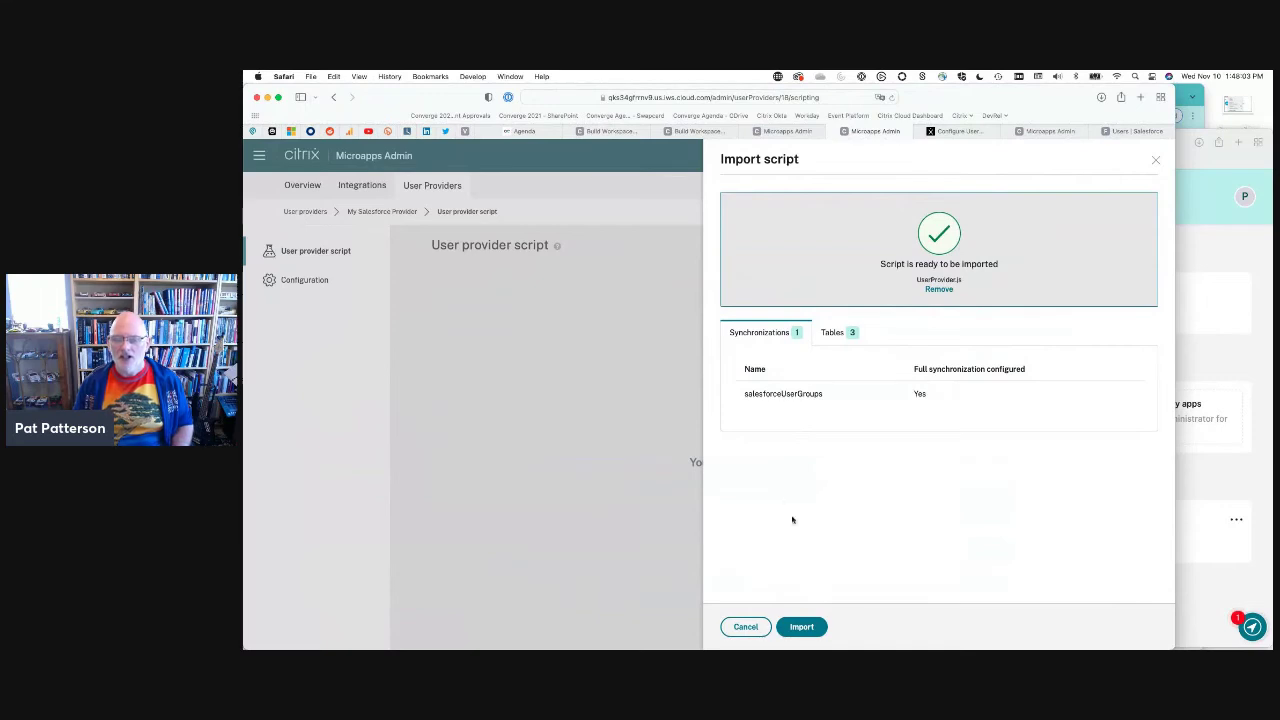
{"action": "left_click", "coordinate": [805, 626]}
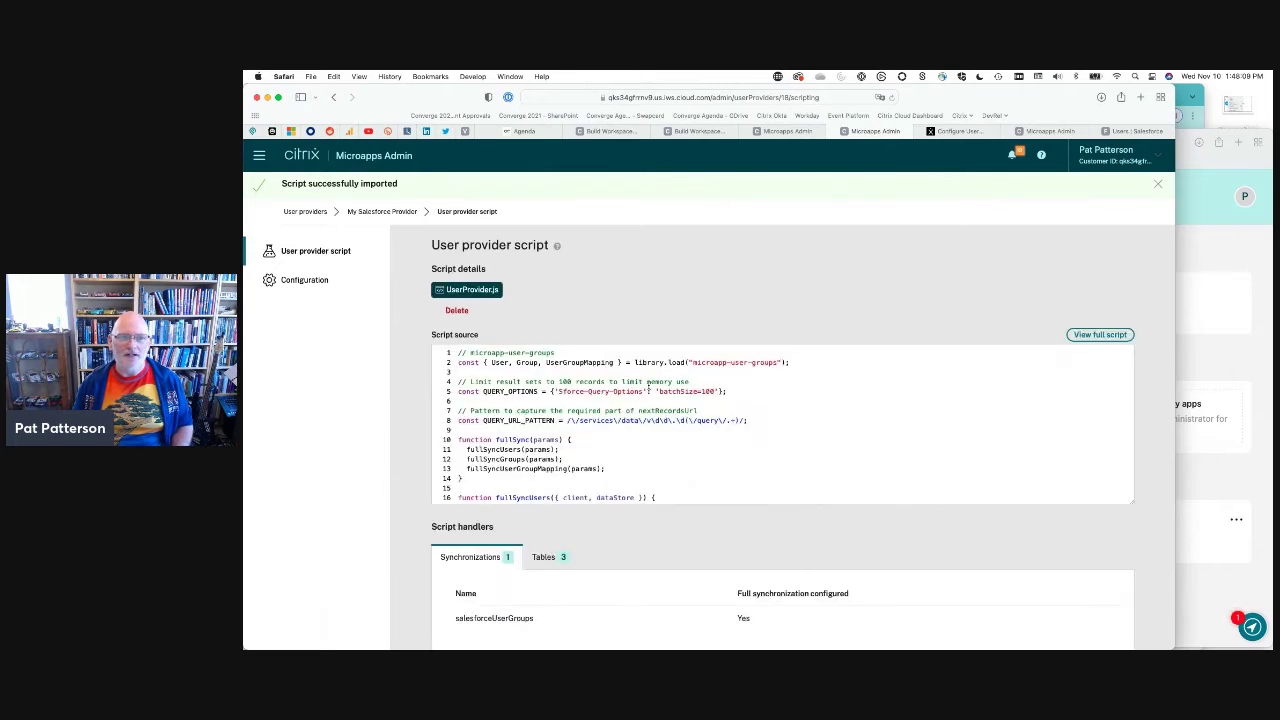
Open the full script source and examine the integration definition's synchronization name, full sync function and table models
{"action": "left_click", "coordinate": [1112, 334]}
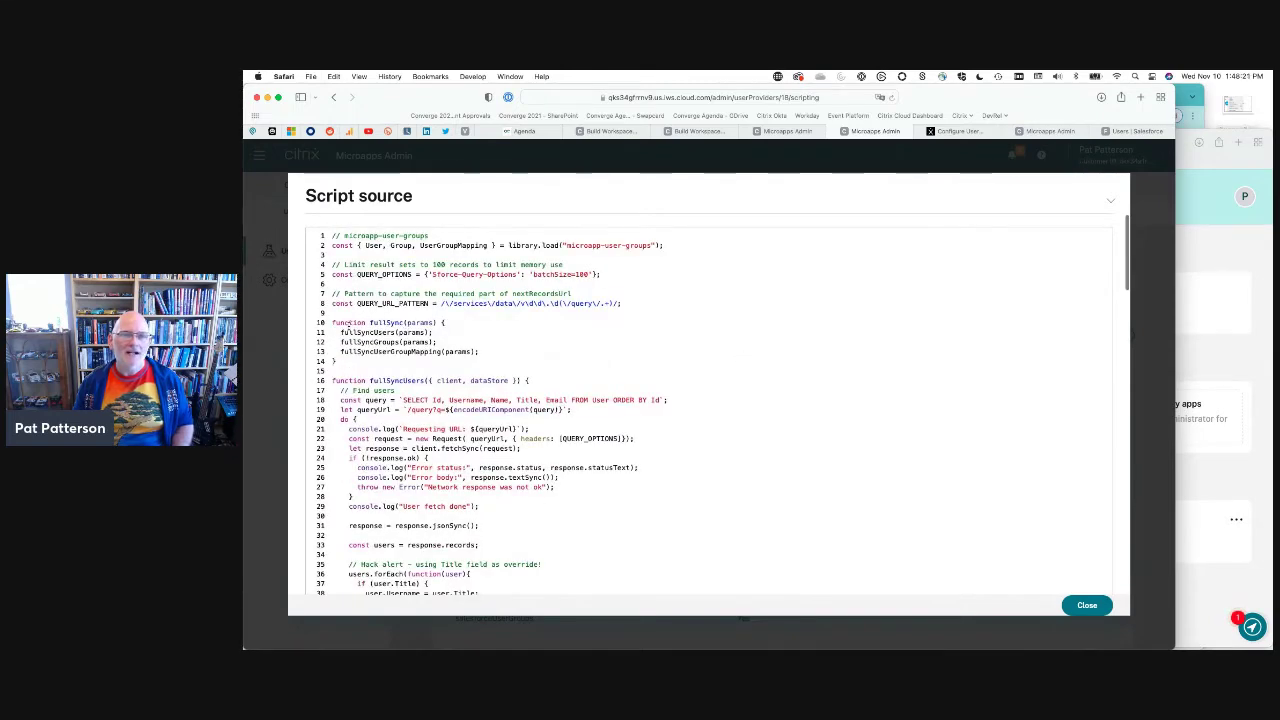
{"action": "scroll", "coordinate": [447, 340], "scroll_direction": "down", "scroll_amount": 20}
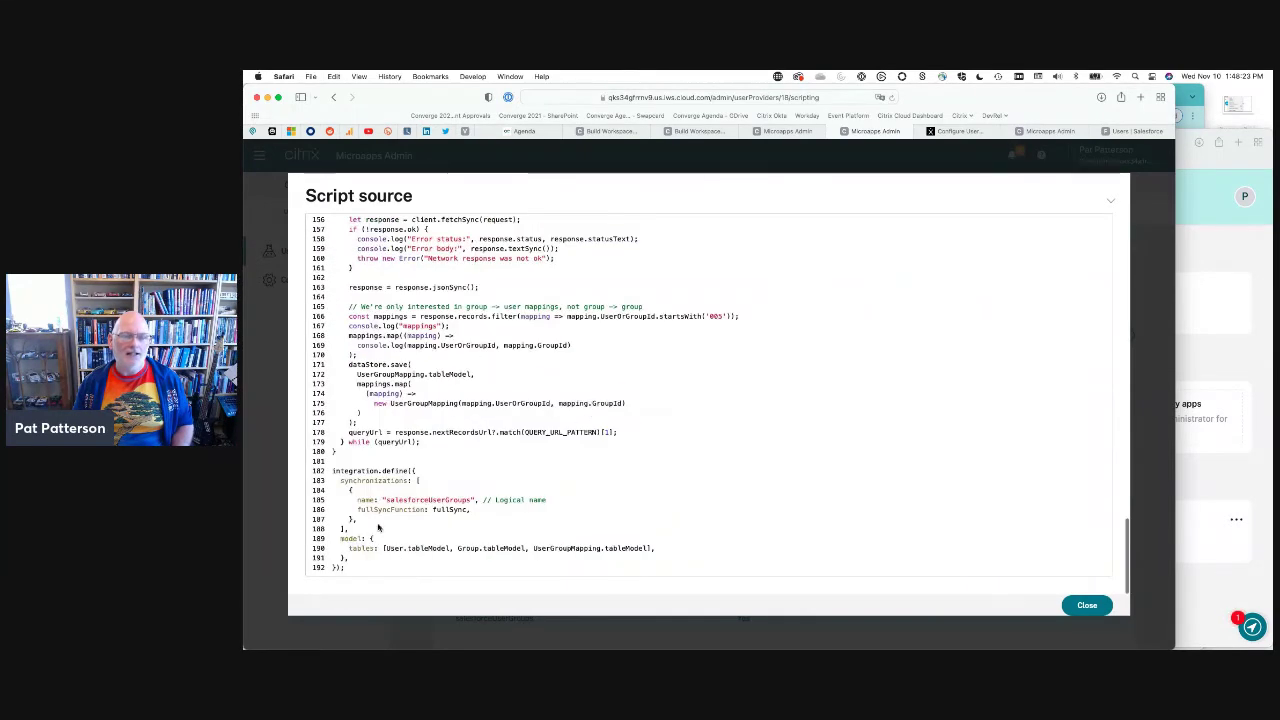
{"action": "triple_click", "coordinate": [332, 470]}
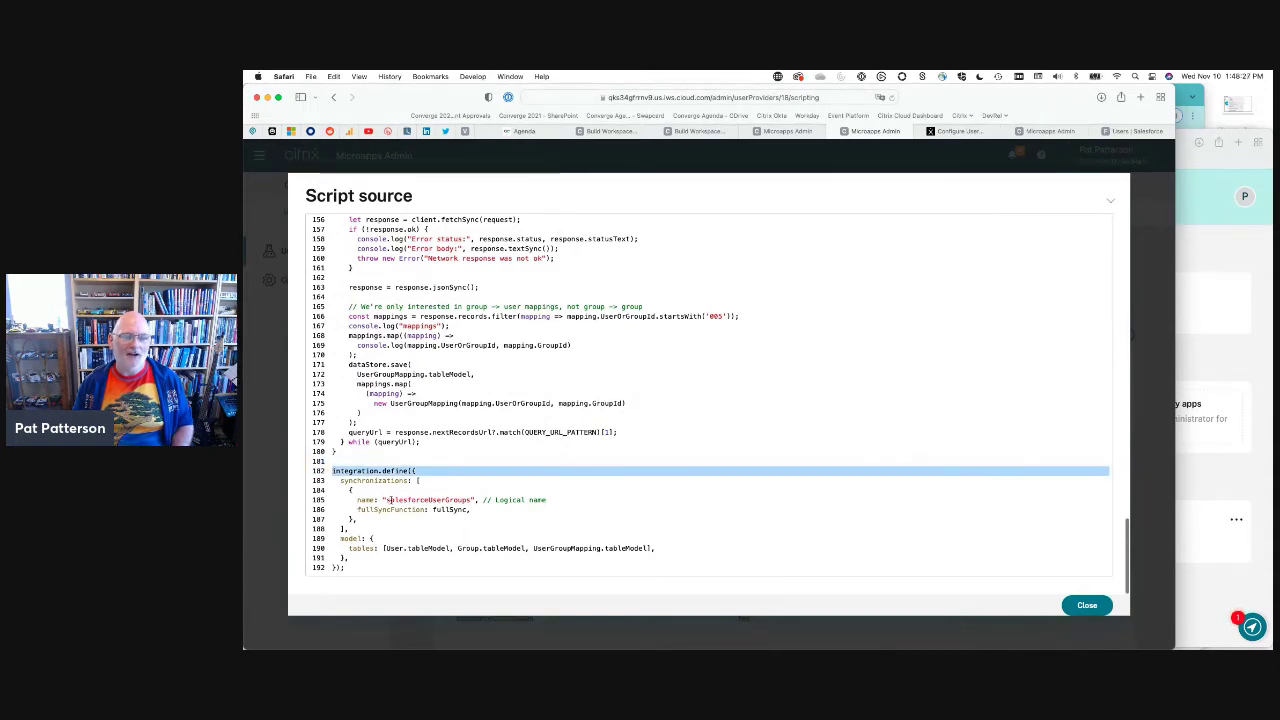
{"action": "double_click", "coordinate": [428, 500]}
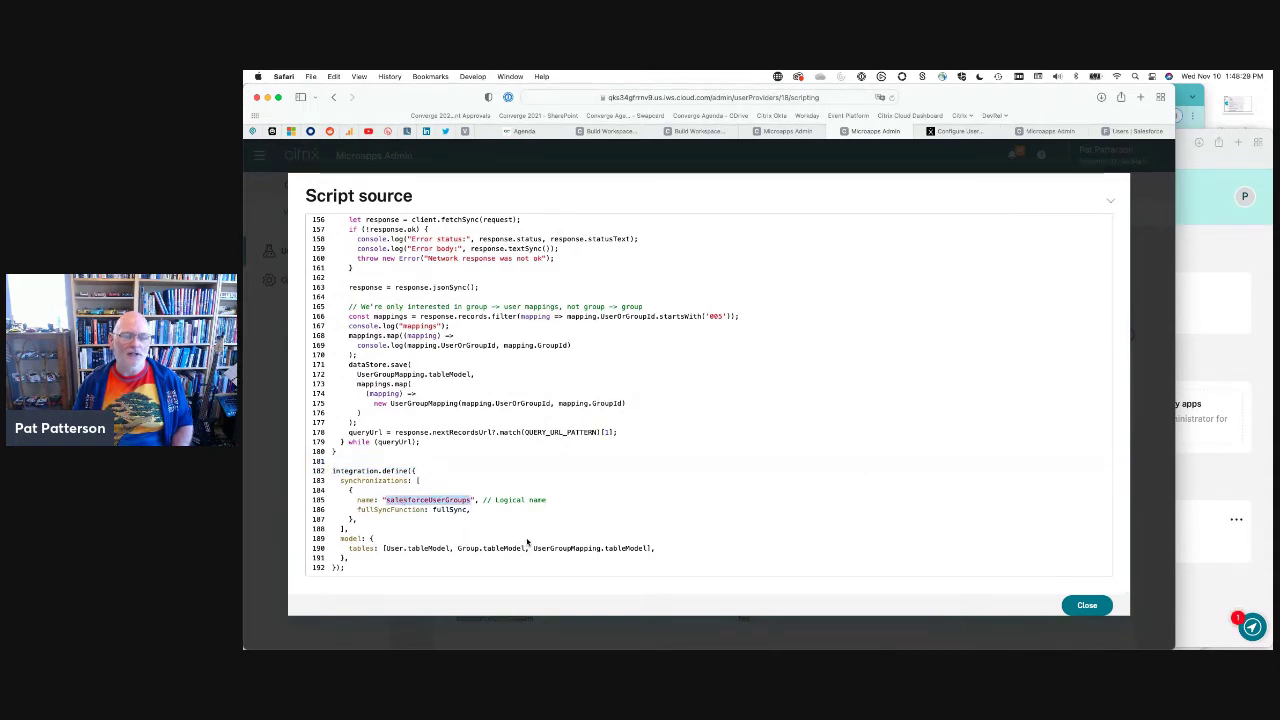
{"action": "double_click", "coordinate": [450, 510]}
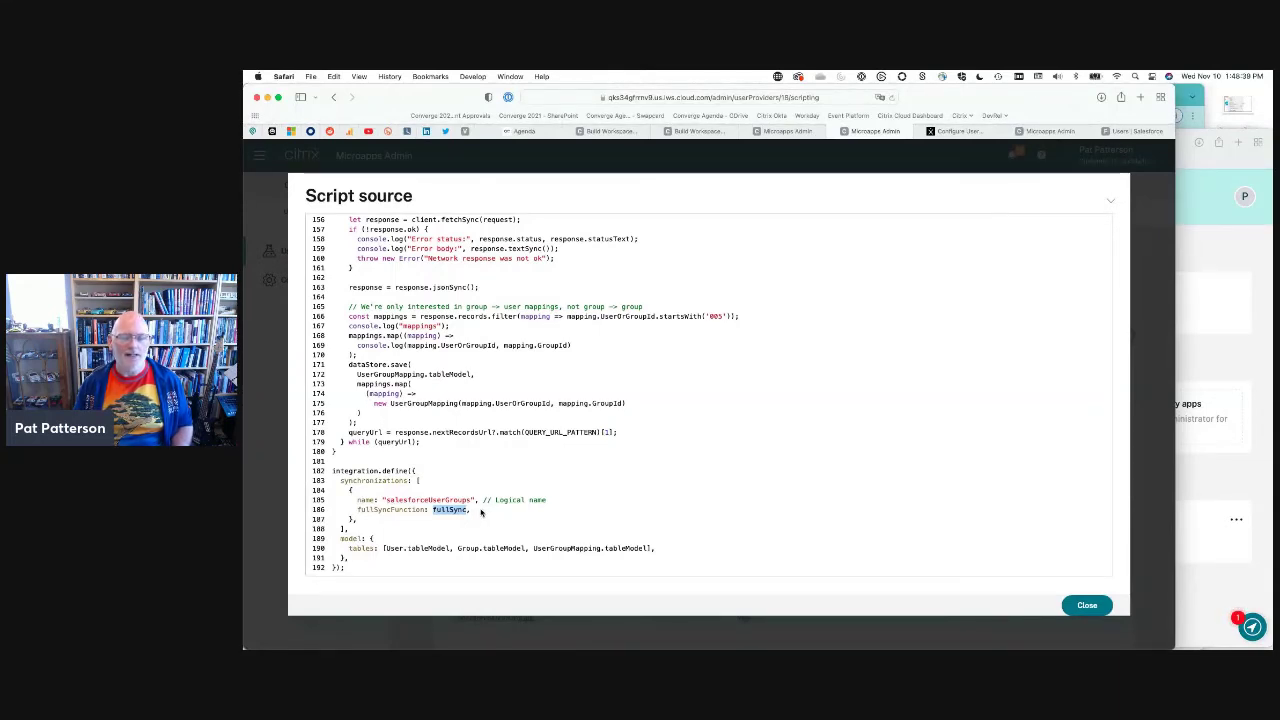
{"action": "left_click_drag", "start_coordinate": [381, 549], "coordinate": [684, 549]}
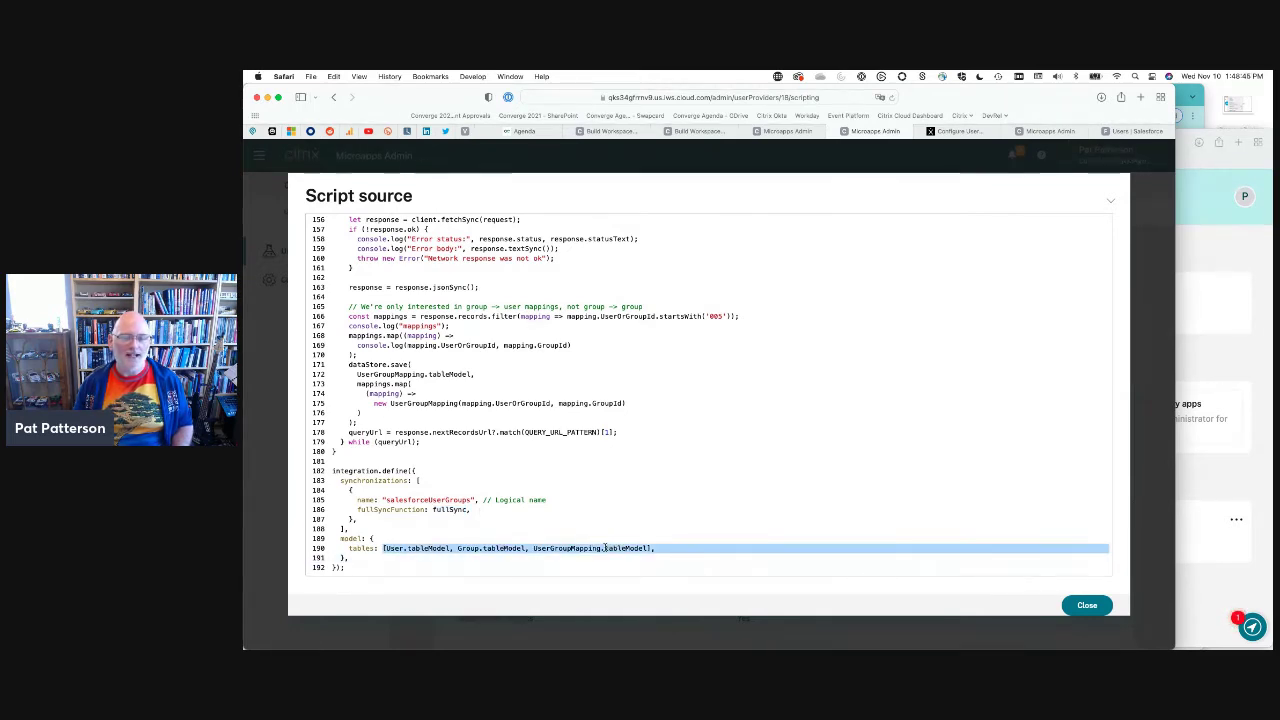
{"action": "left_click", "coordinate": [698, 536]}
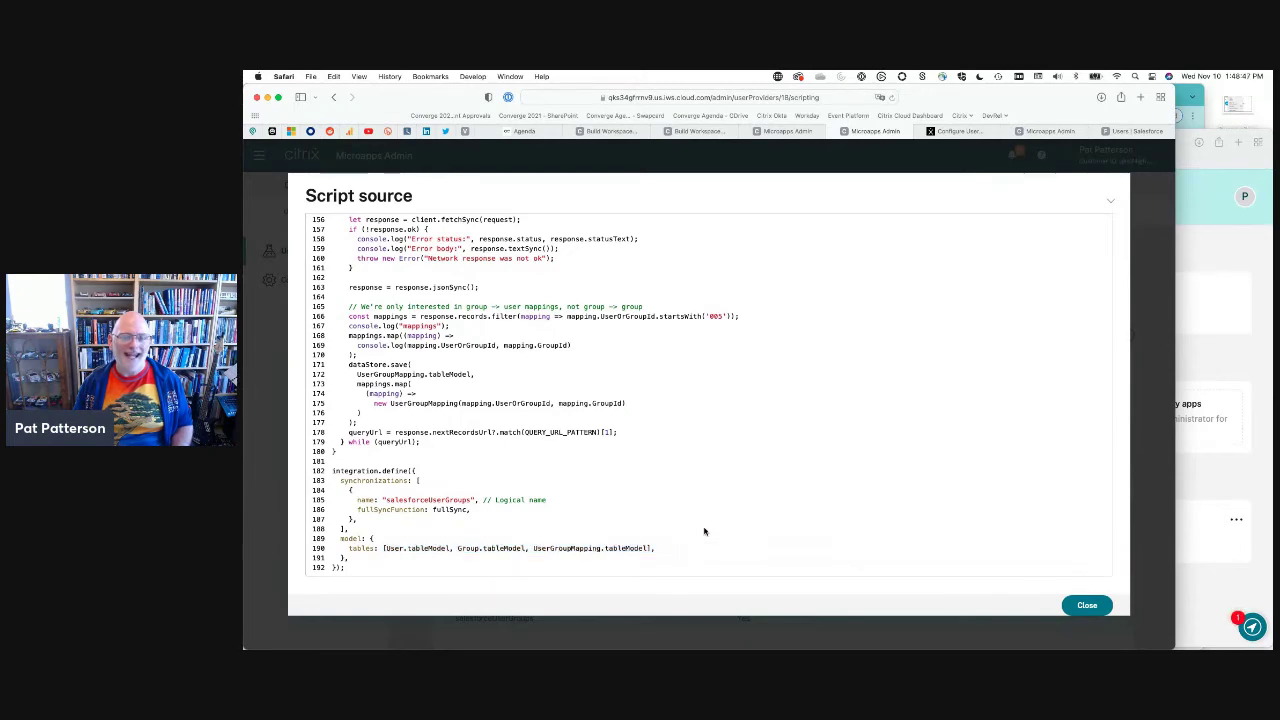
Examine the user SELECT query and the query URL built from it in the script's fullSyncUsers function
{"action": "scroll", "coordinate": [743, 504], "scroll_direction": "up", "scroll_amount": 20}
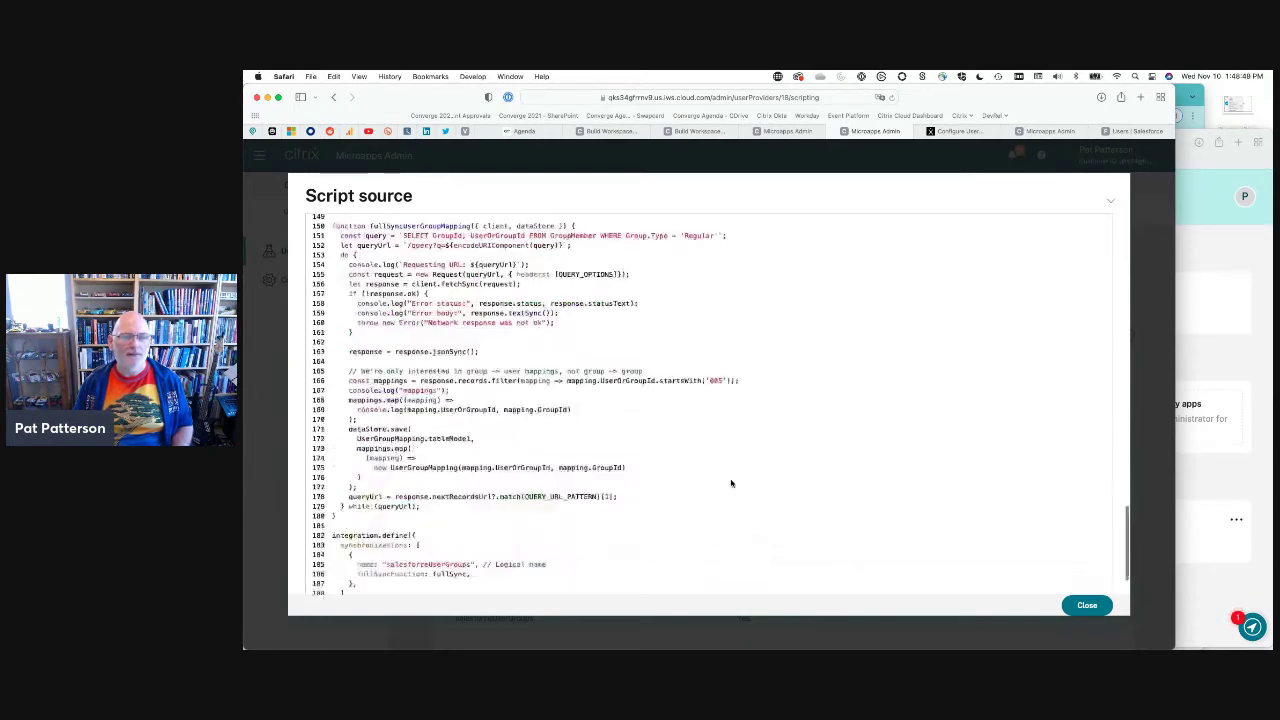
{"action": "scroll", "coordinate": [727, 471], "scroll_direction": "up", "scroll_amount": 15}
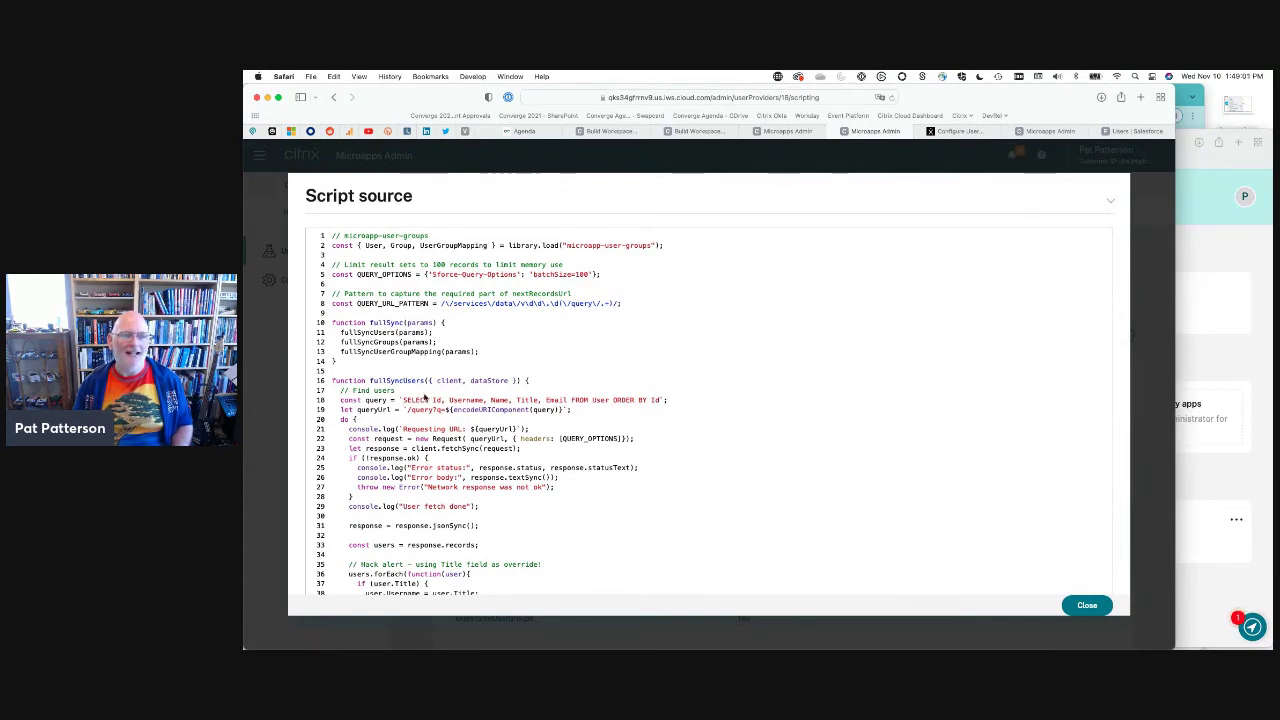
{"action": "left_click_drag", "start_coordinate": [403, 399], "coordinate": [662, 398]}
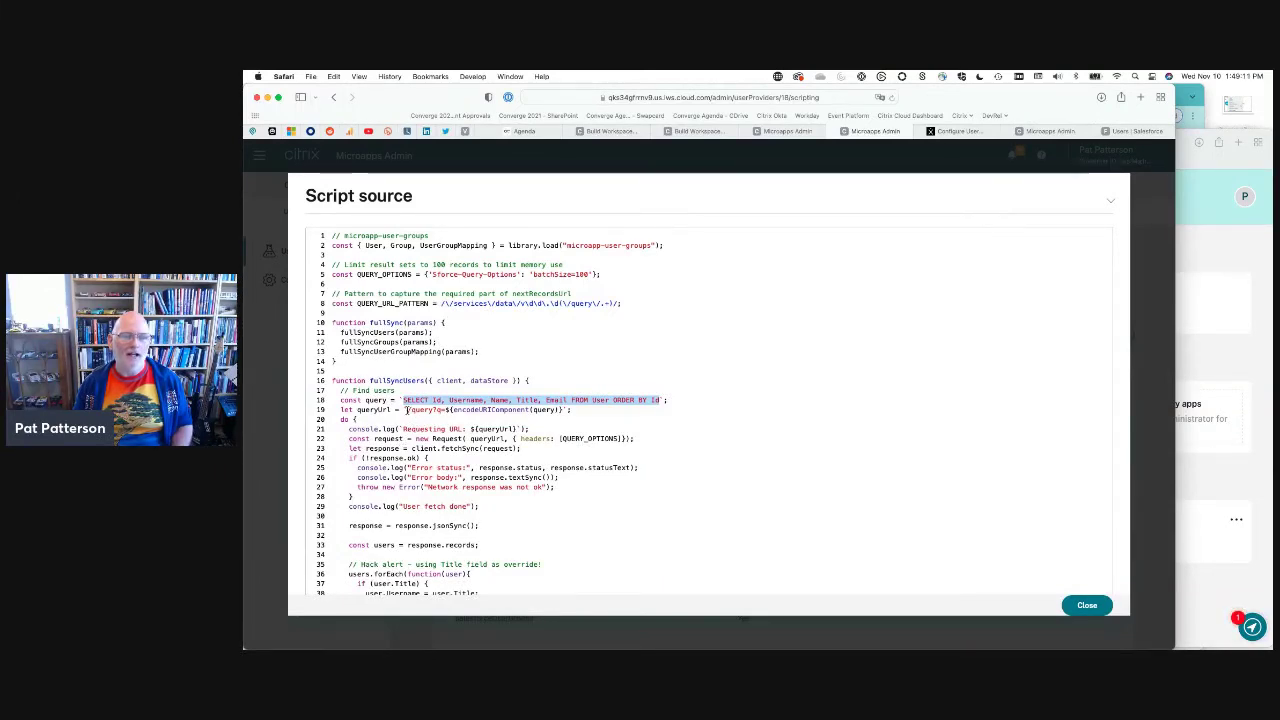
{"action": "left_click_drag", "start_coordinate": [447, 410], "coordinate": [566, 410]}
{"action": "left_click_drag", "start_coordinate": [406, 410], "coordinate": [563, 410]}
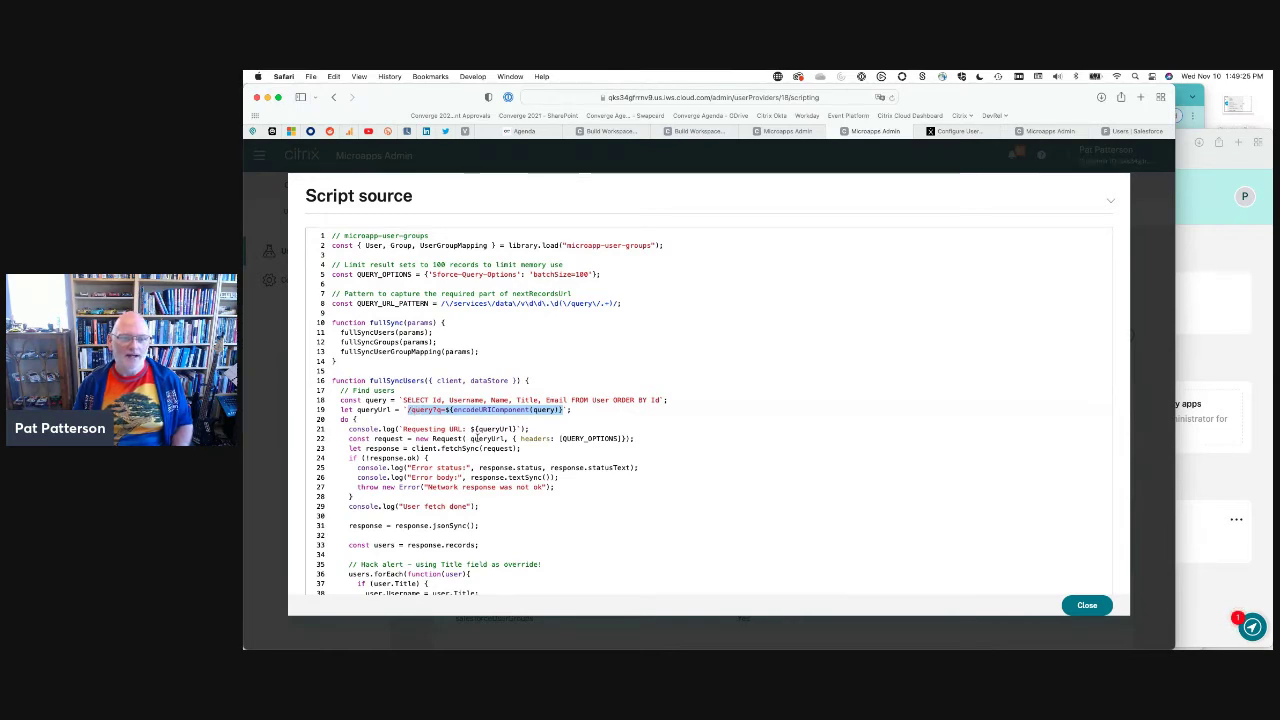
{"action": "left_click", "coordinate": [426, 456]}
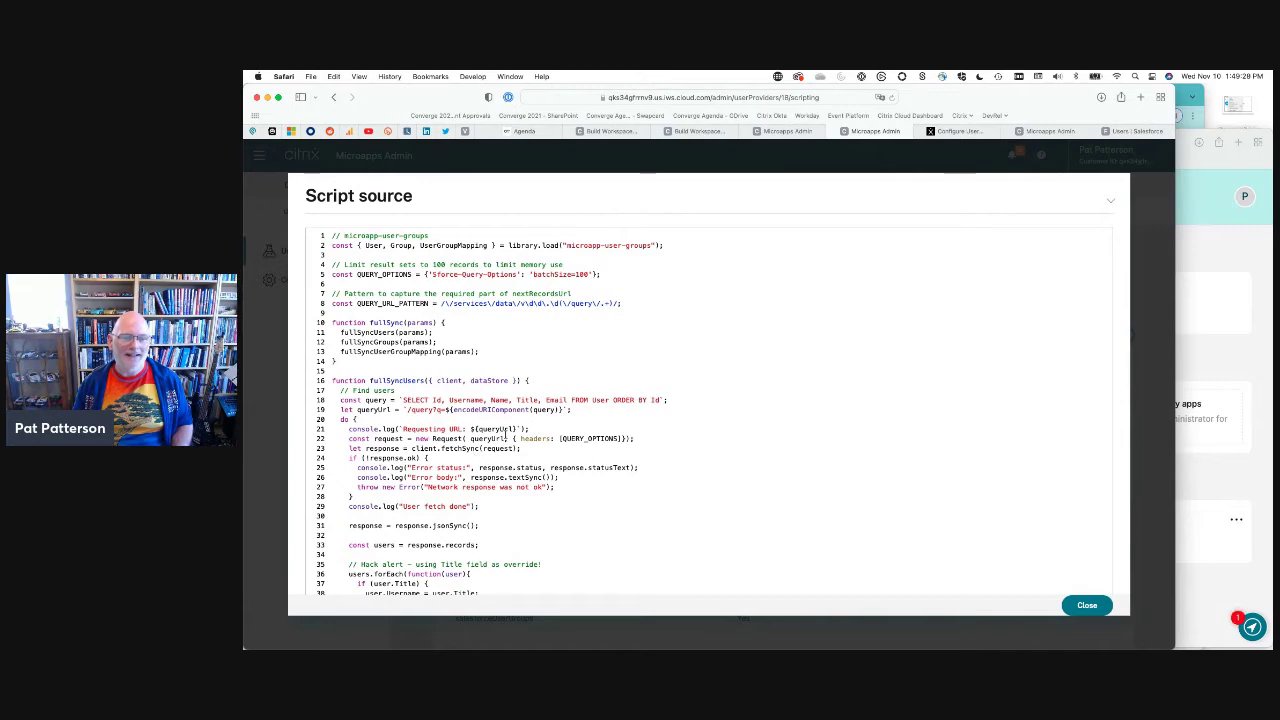
Examine how fullSyncUsers overrides user details with the Title field and saves the users to the data store
{"action": "scroll", "coordinate": [566, 417], "scroll_direction": "down", "scroll_amount": 8}
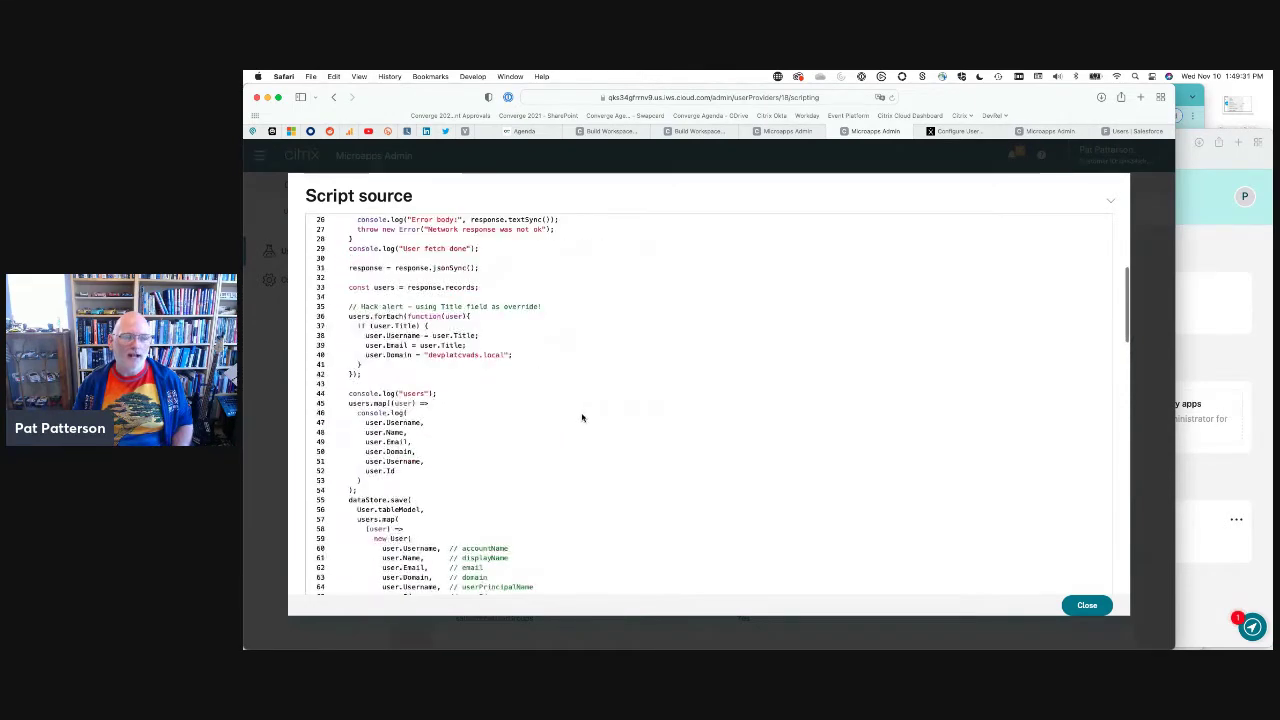
{"action": "scroll", "coordinate": [582, 417], "scroll_direction": "down", "scroll_amount": 2}
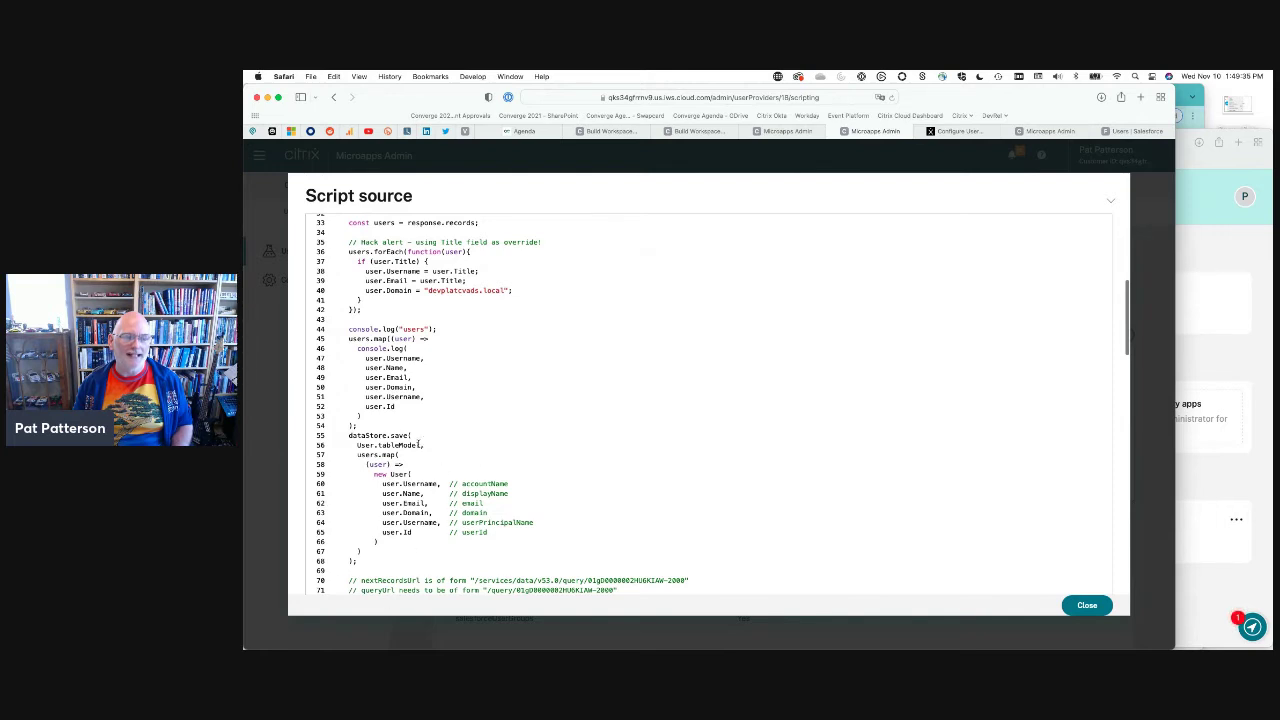
{"action": "scroll", "coordinate": [520, 418], "scroll_direction": "up", "scroll_amount": 2}
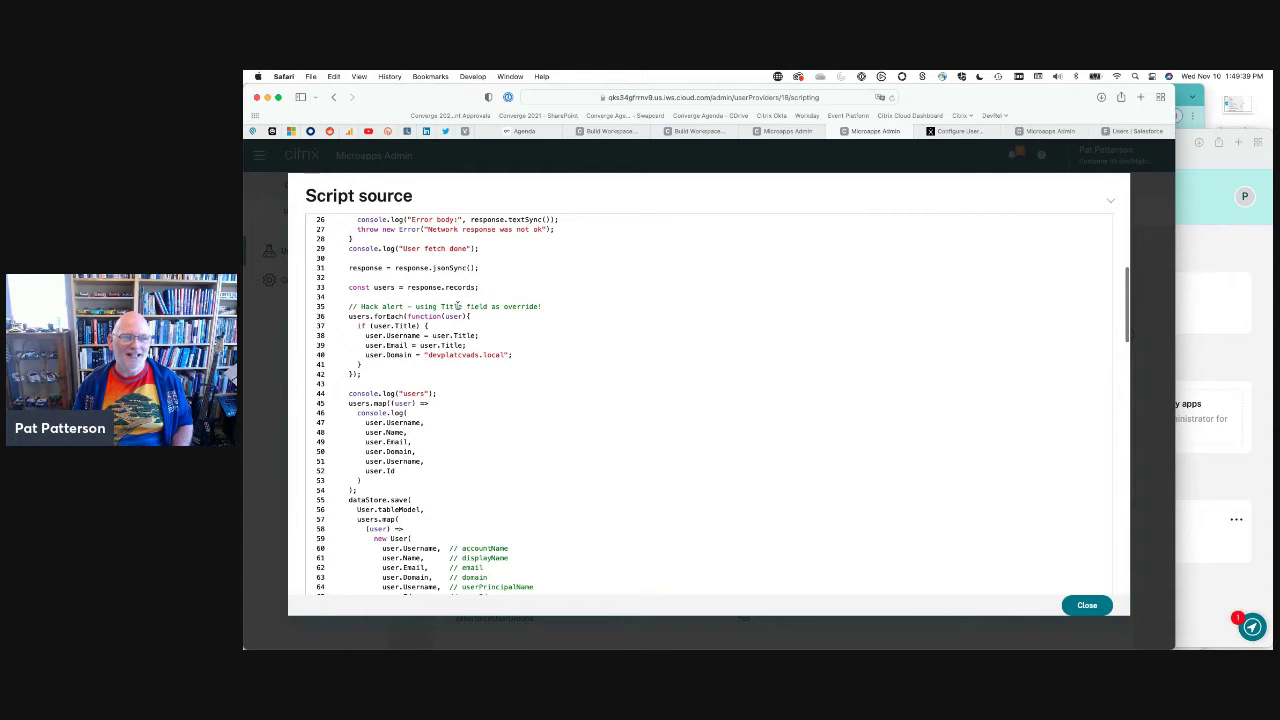
{"action": "double_click", "coordinate": [452, 306]}
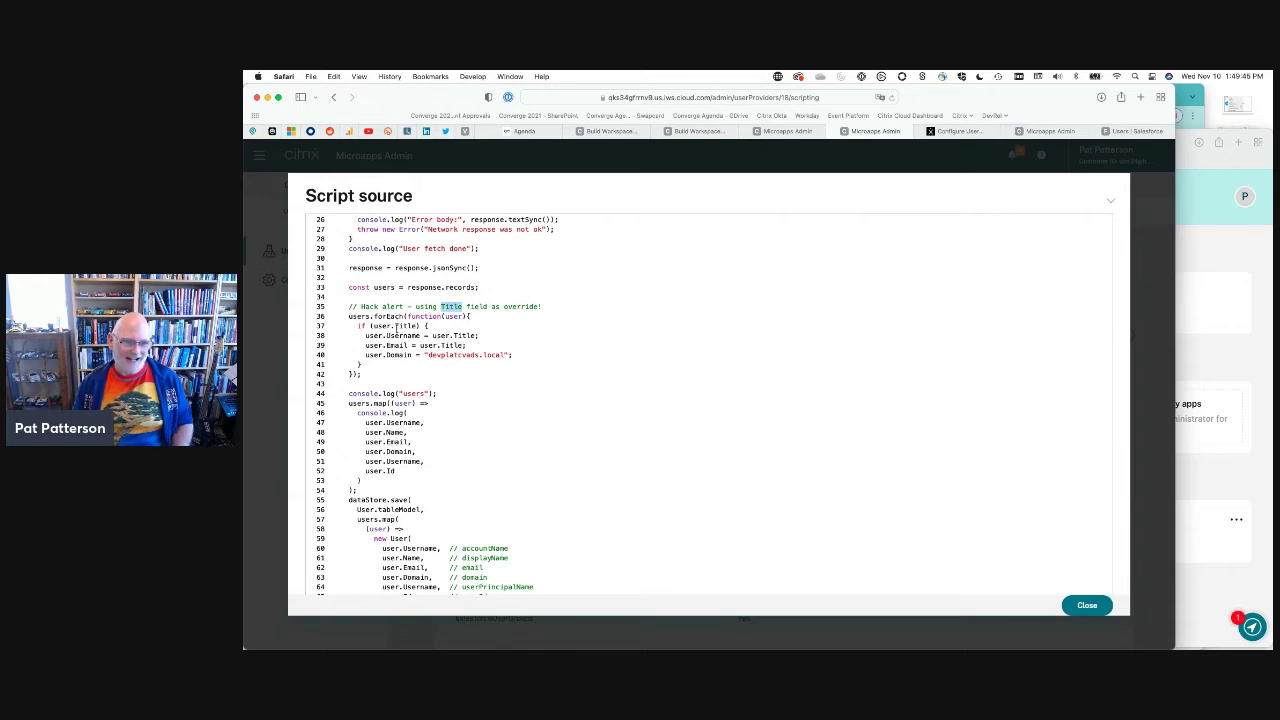
{"action": "double_click", "coordinate": [402, 326]}
{"action": "left_click", "coordinate": [409, 339]}
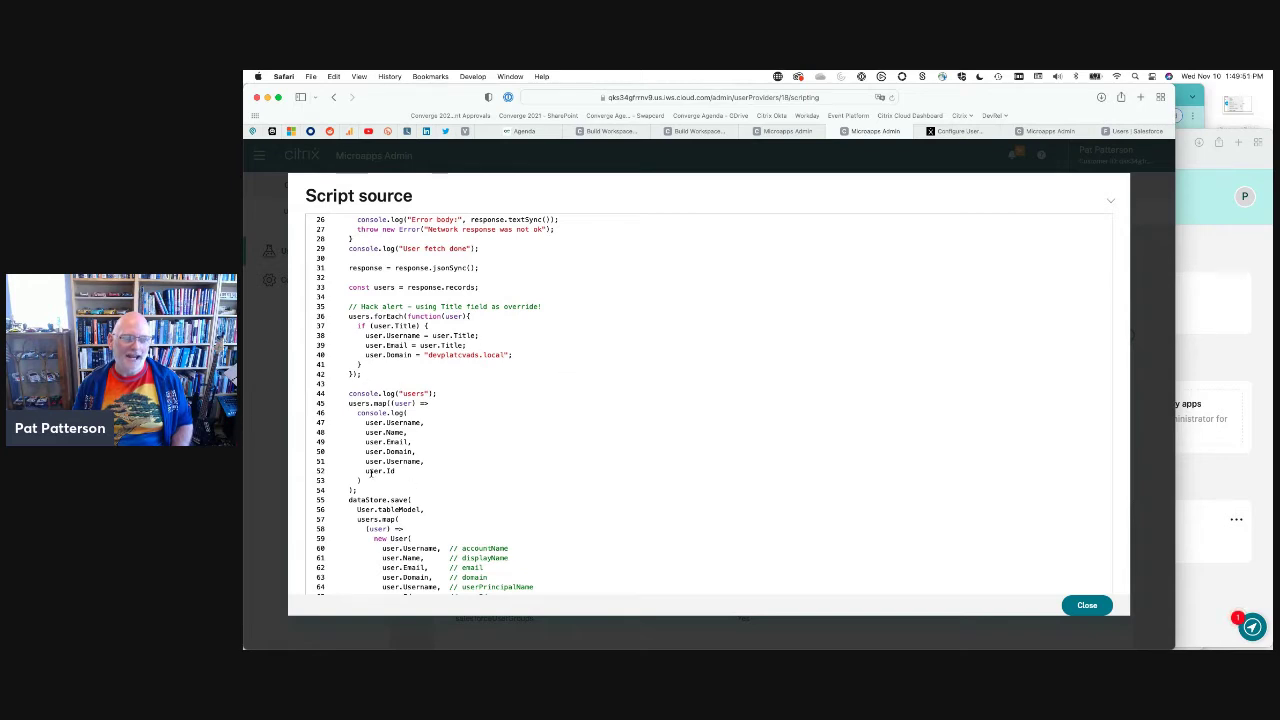
{"action": "scroll", "coordinate": [431, 508], "scroll_direction": "down", "scroll_amount": 4}
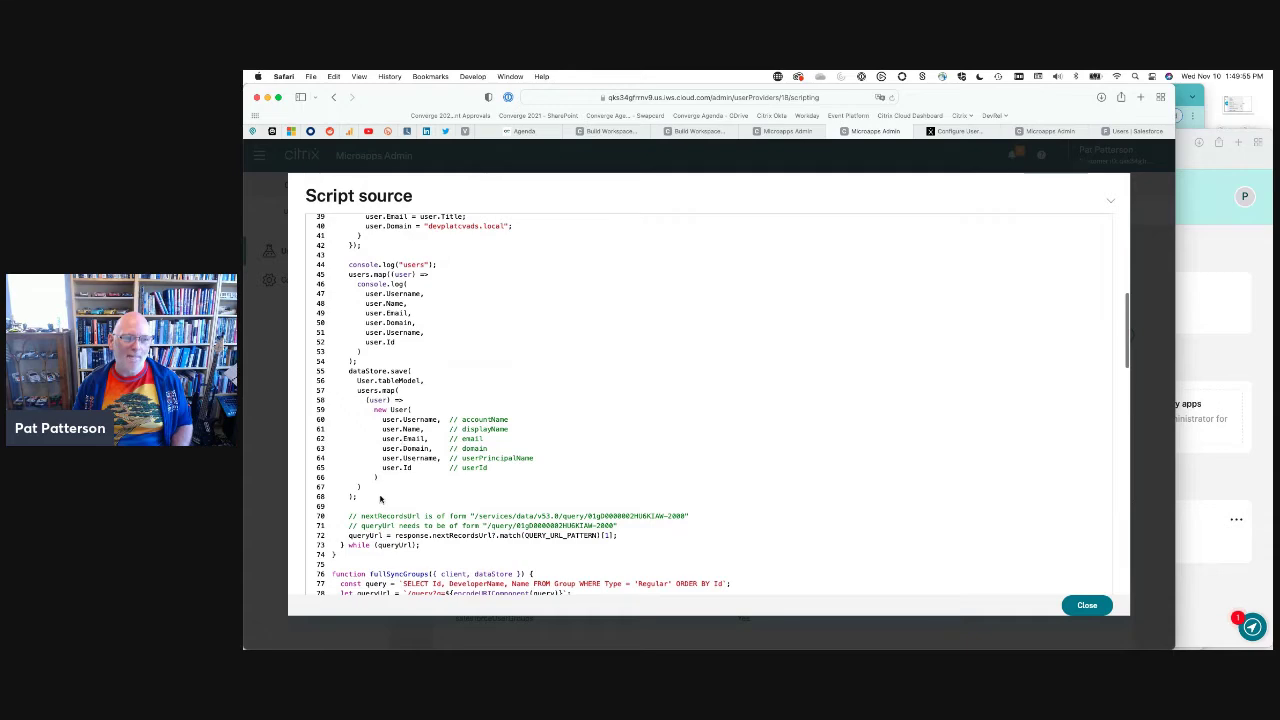
Examine the script's fullSyncGroups function: the group SELECT query, the parent group mapping query and the ParentId saved with each group
{"action": "scroll", "coordinate": [617, 500], "scroll_direction": "down", "scroll_amount": 6}
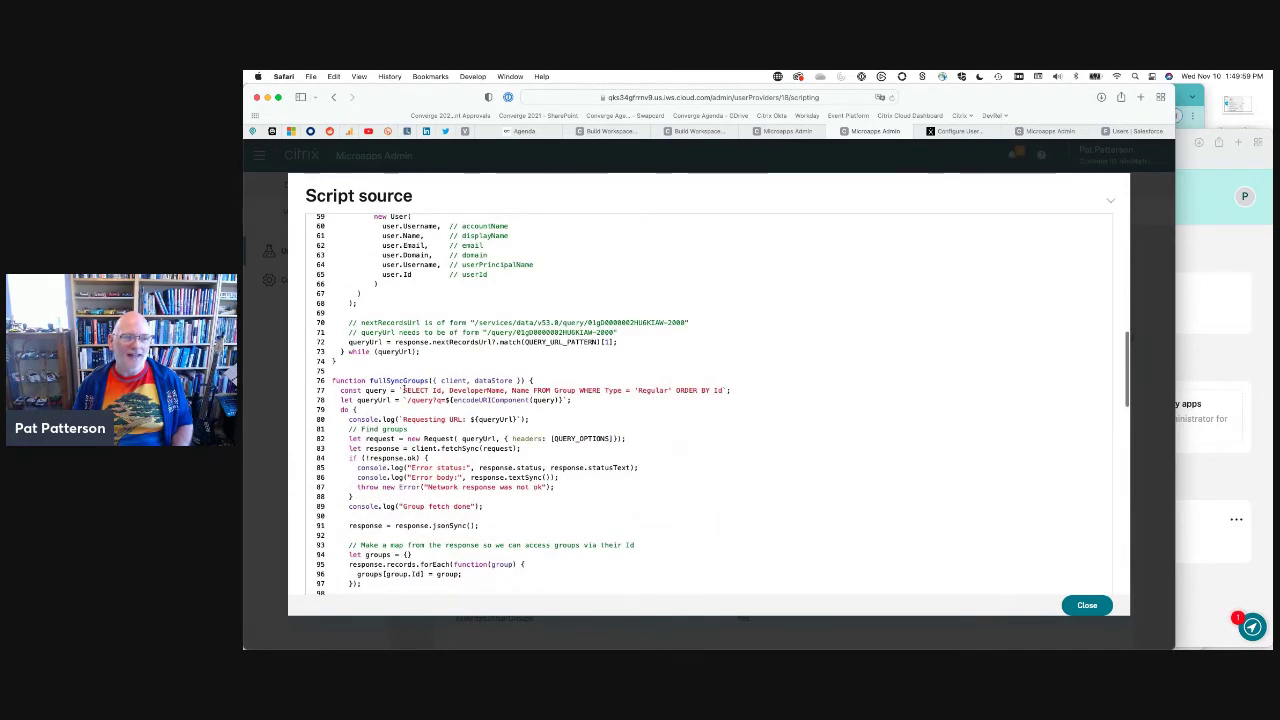
{"action": "left_click_drag", "start_coordinate": [406, 389], "coordinate": [722, 390]}
{"action": "left_click", "coordinate": [715, 404]}
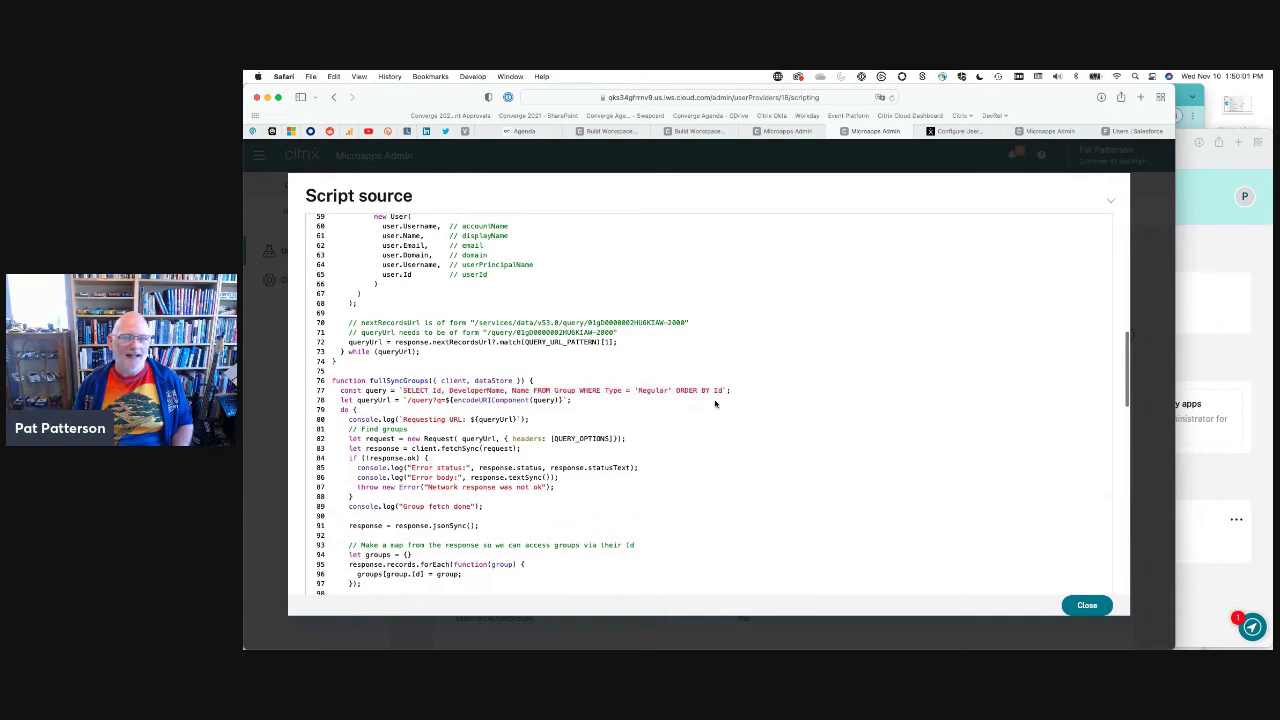
{"action": "scroll", "coordinate": [578, 448], "scroll_direction": "down", "scroll_amount": 9}
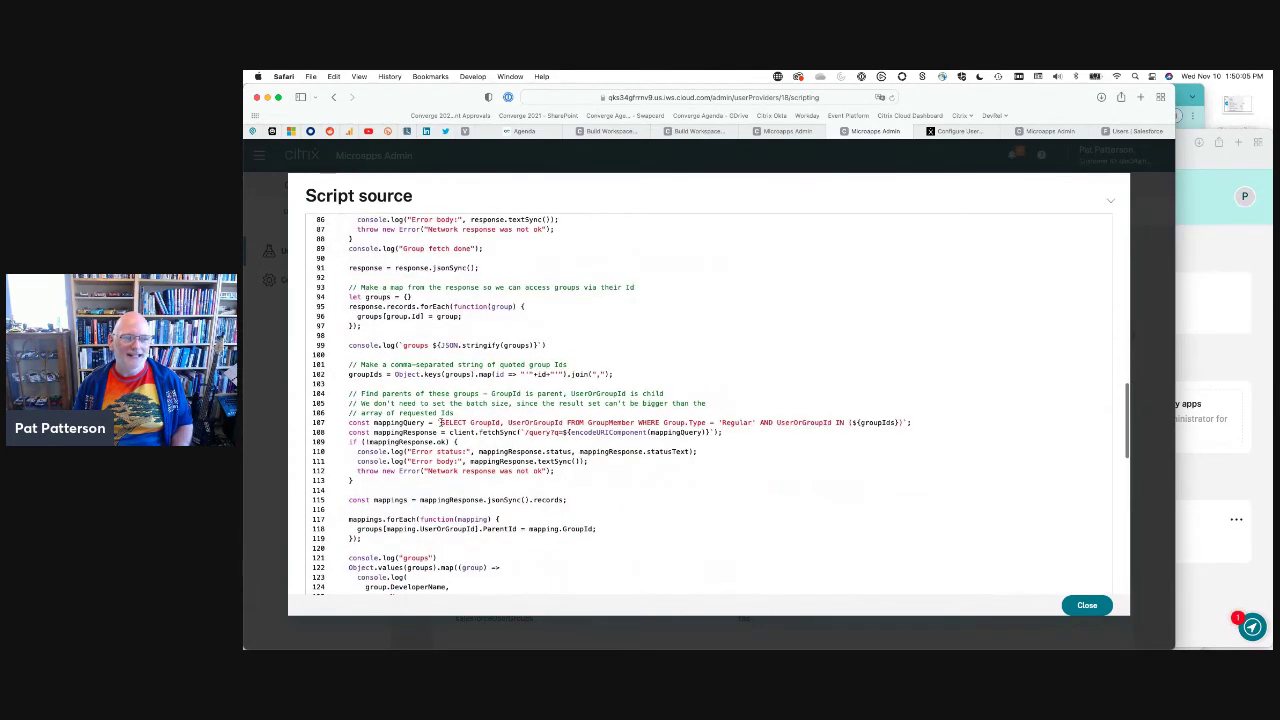
{"action": "scroll", "coordinate": [432, 468], "scroll_direction": "down", "scroll_amount": 7}
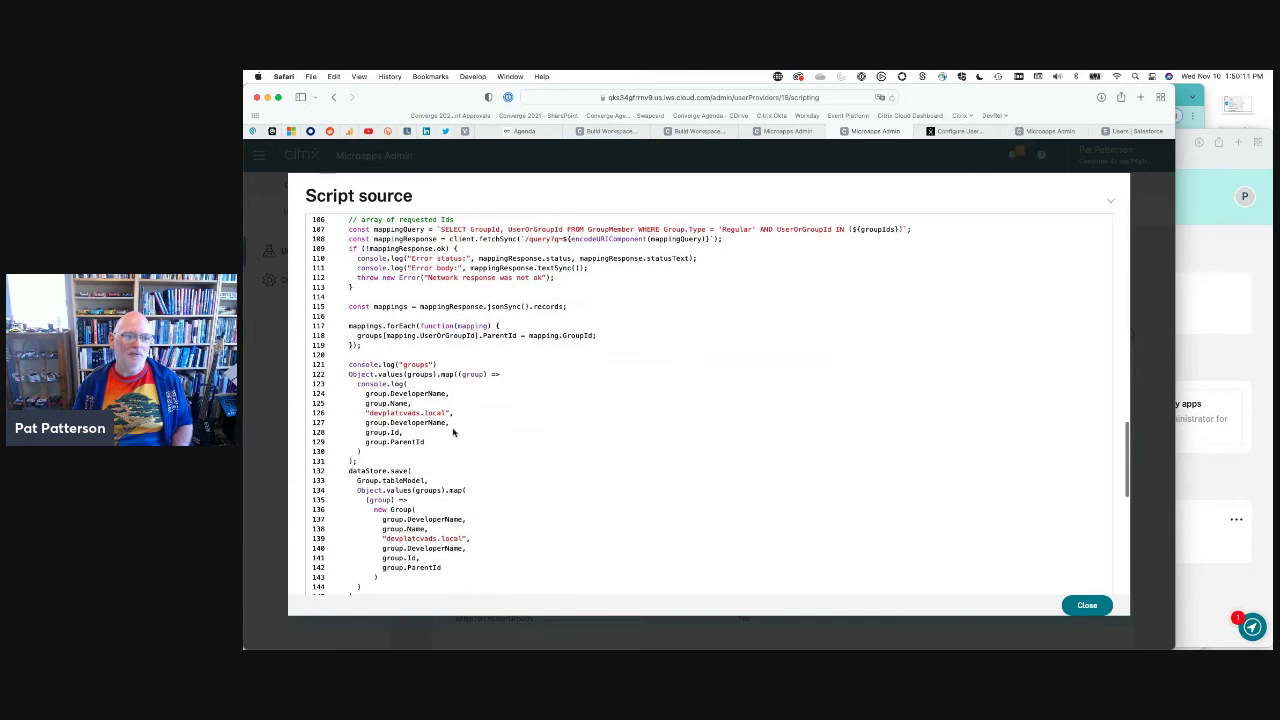
{"action": "left_click_drag", "start_coordinate": [367, 441], "coordinate": [426, 441]}
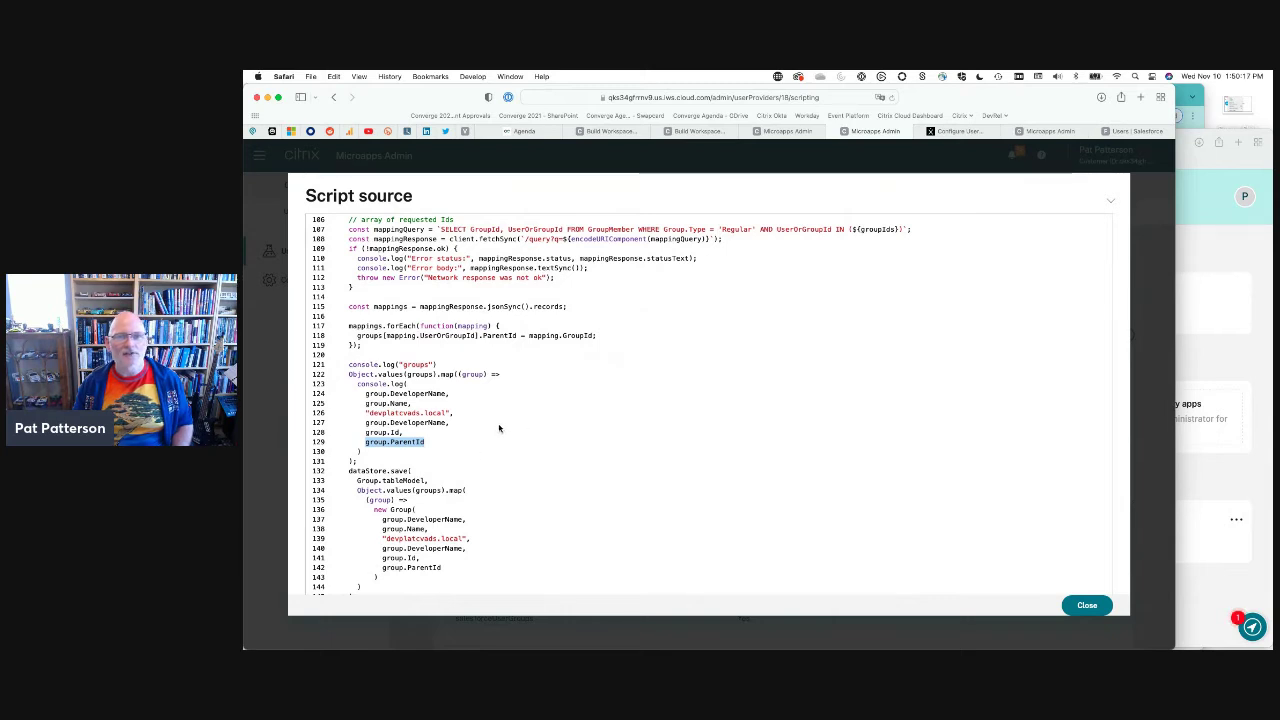
{"action": "left_click", "coordinate": [459, 433]}
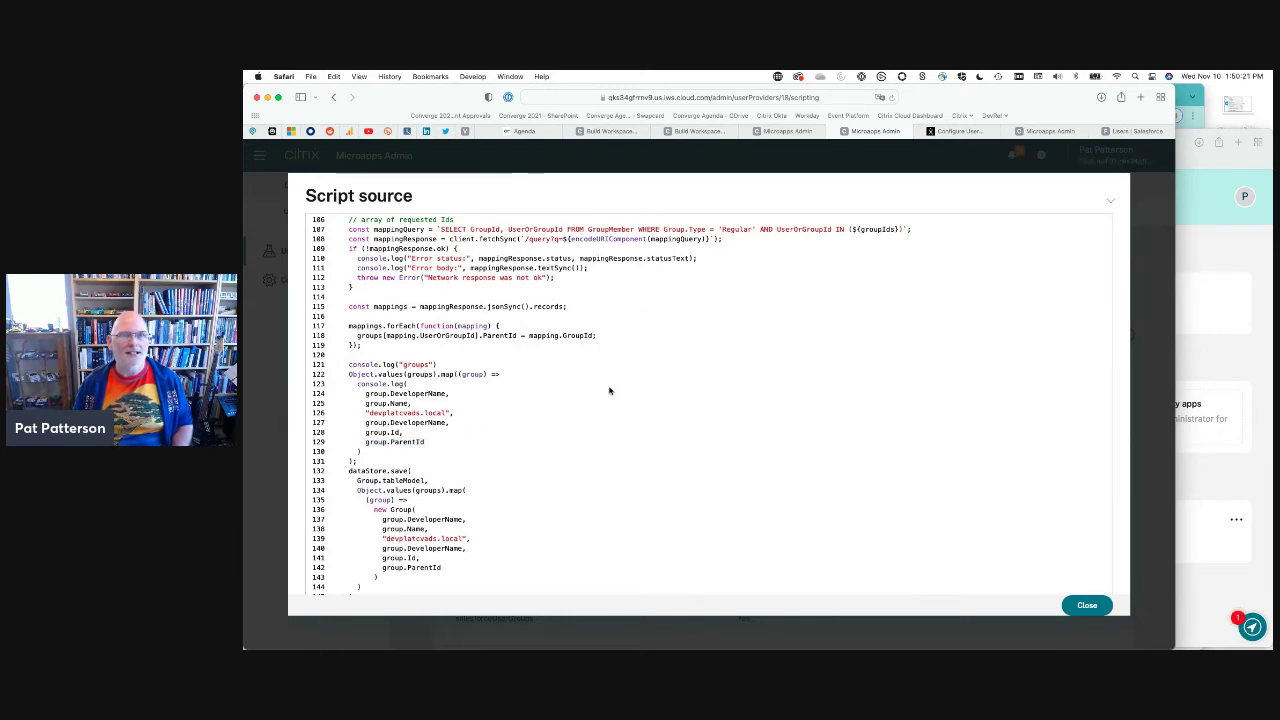
{"action": "scroll", "coordinate": [612, 289], "scroll_direction": "up", "scroll_amount": 8}
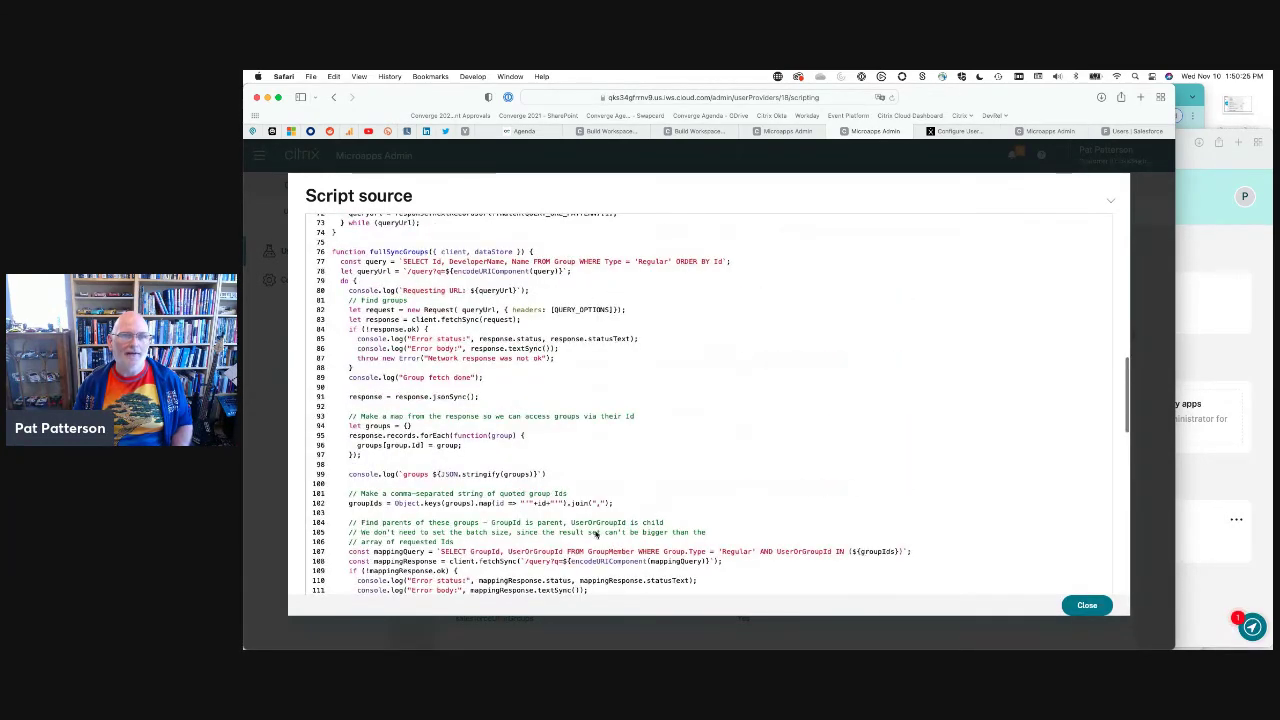
{"action": "scroll", "coordinate": [613, 531], "scroll_direction": "down", "scroll_amount": 8}
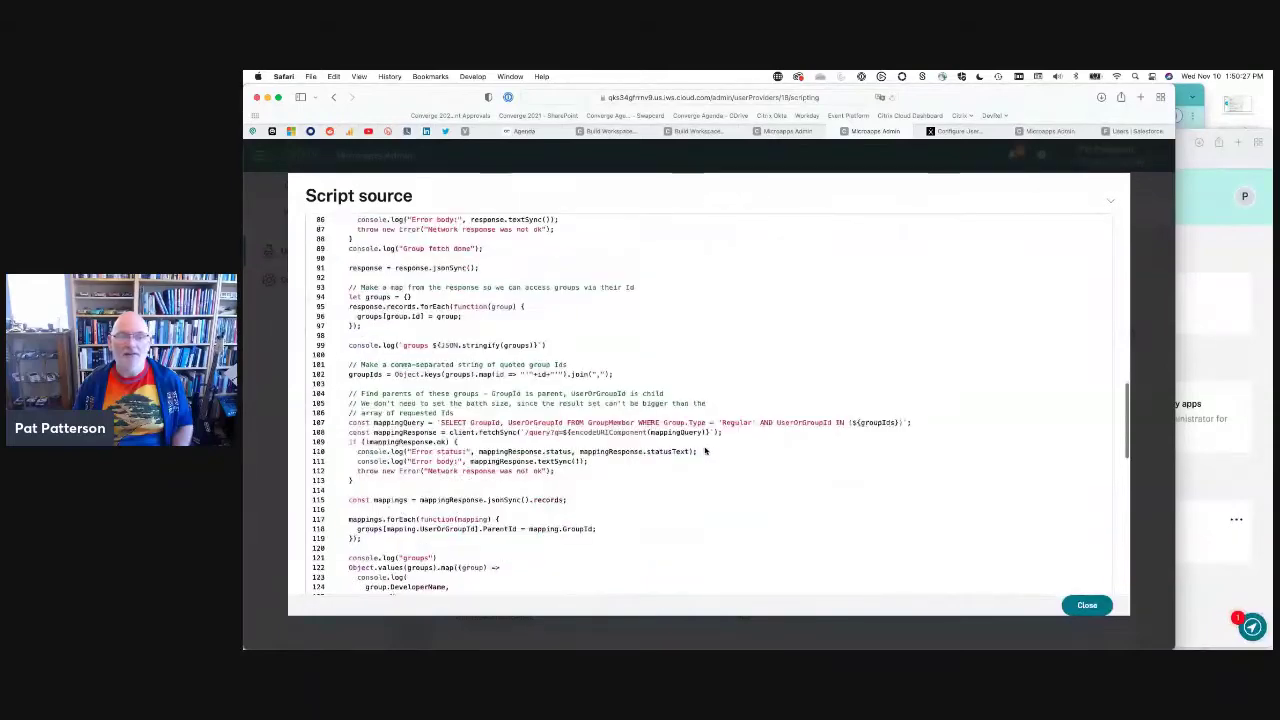
Examine fullSyncUserGroupMapping's GroupMember query and its filter for group-to-user mappings, and close the full script source
{"action": "scroll", "coordinate": [704, 452], "scroll_direction": "down", "scroll_amount": 8}
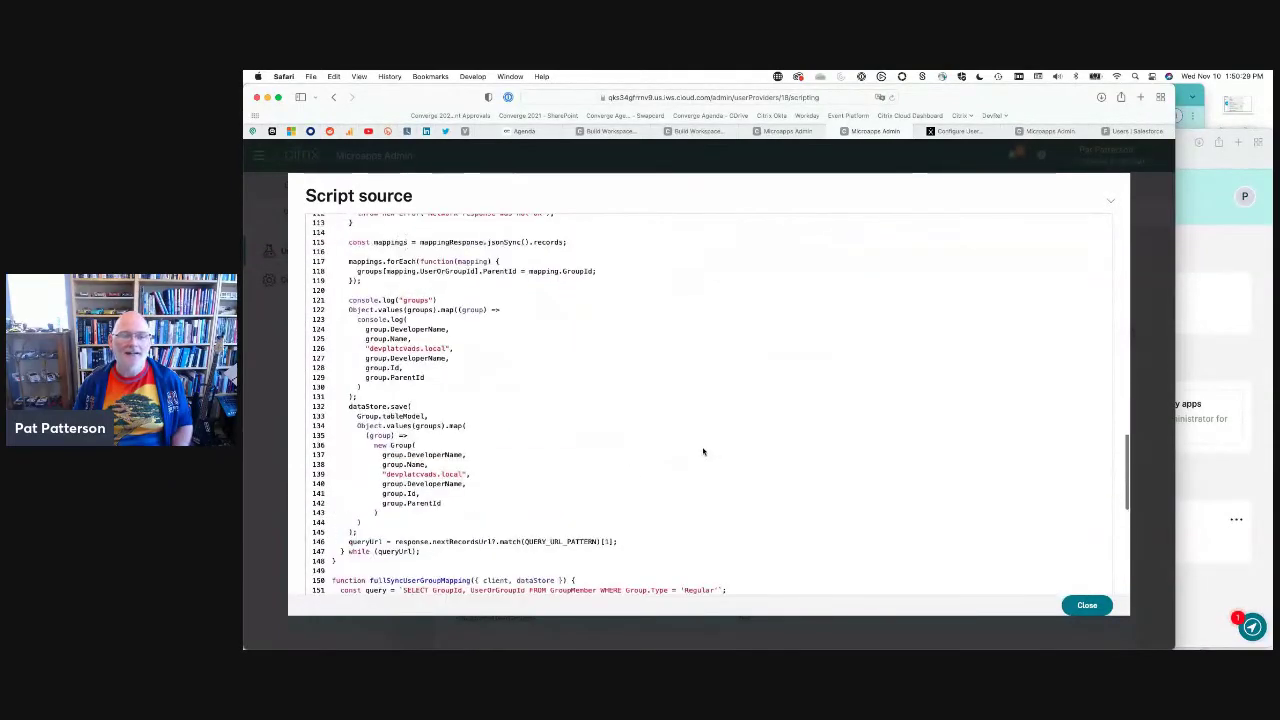
{"action": "scroll", "coordinate": [703, 455], "scroll_direction": "down", "scroll_amount": 2}
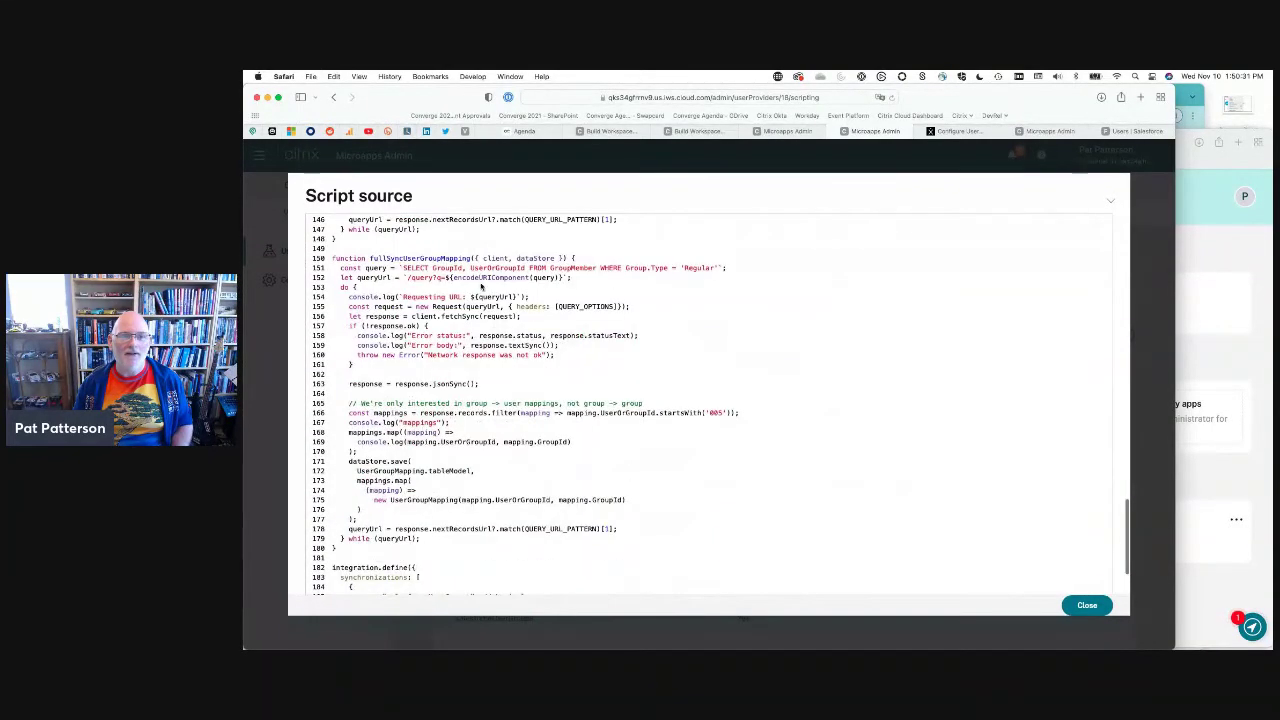
{"action": "left_click_drag", "start_coordinate": [403, 268], "coordinate": [717, 268]}
{"action": "left_click", "coordinate": [745, 279]}
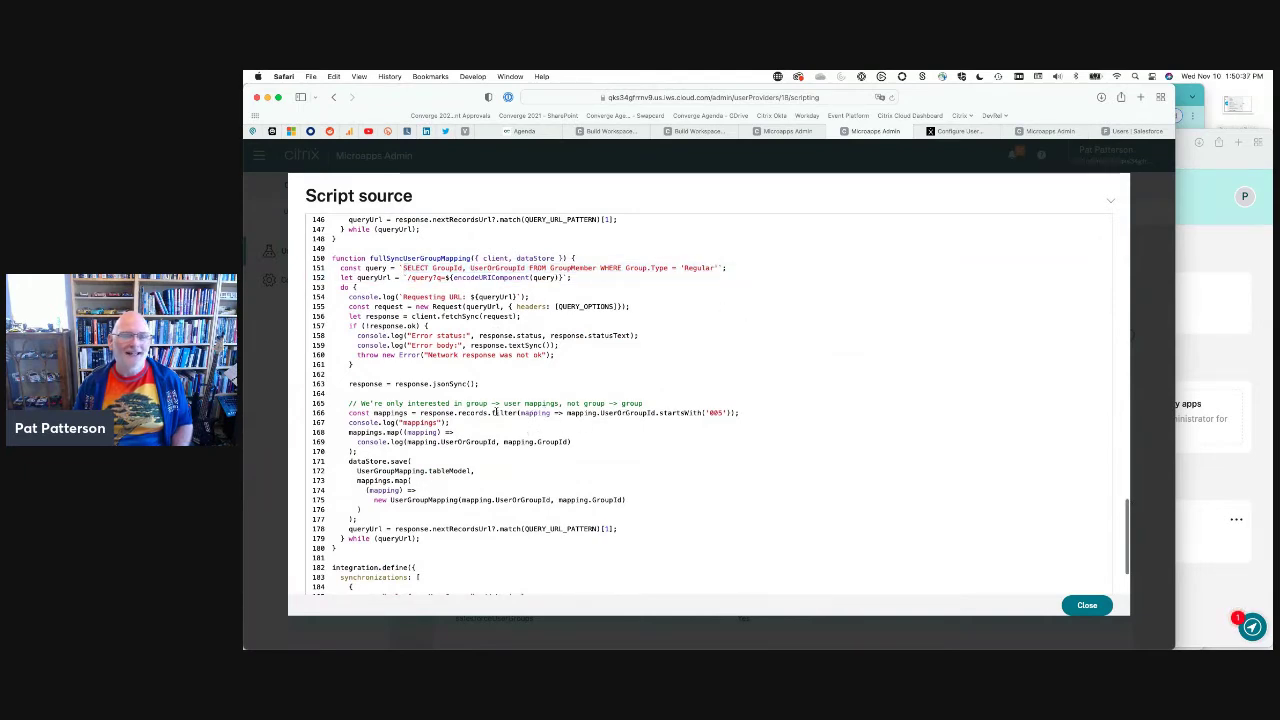
{"action": "left_click_drag", "start_coordinate": [466, 403], "coordinate": [641, 403]}
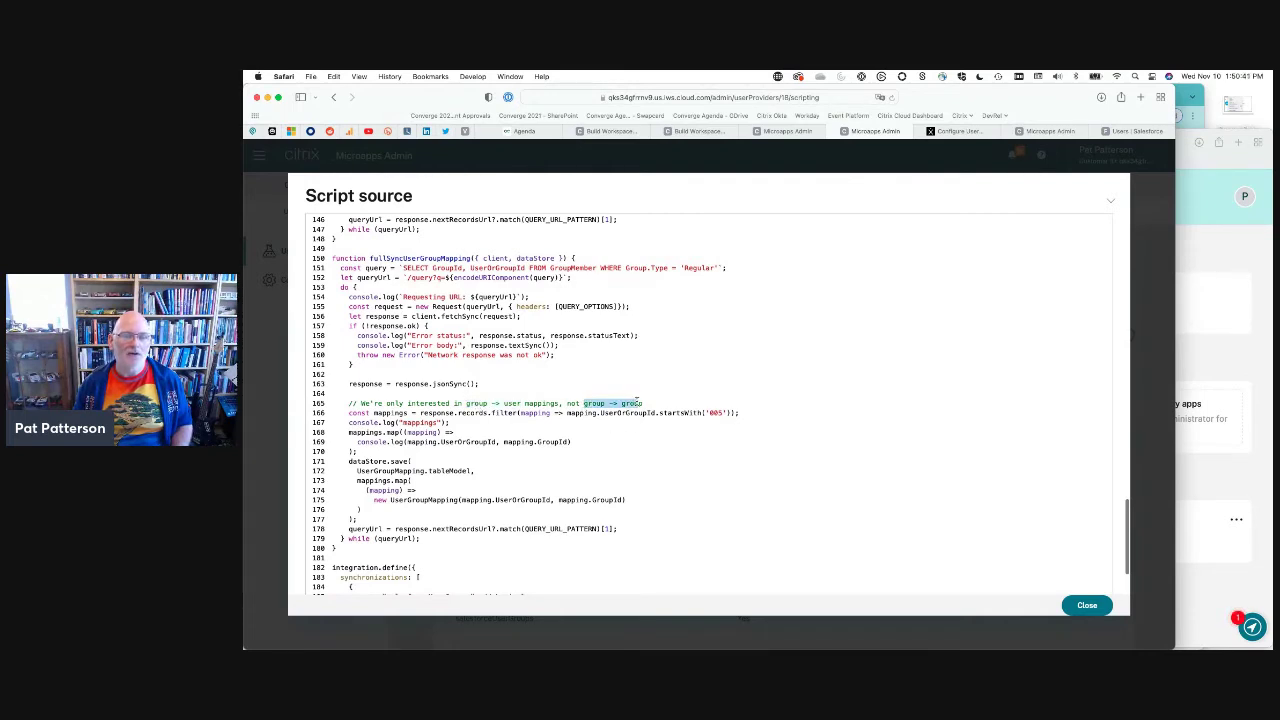
{"action": "left_click", "coordinate": [646, 392]}
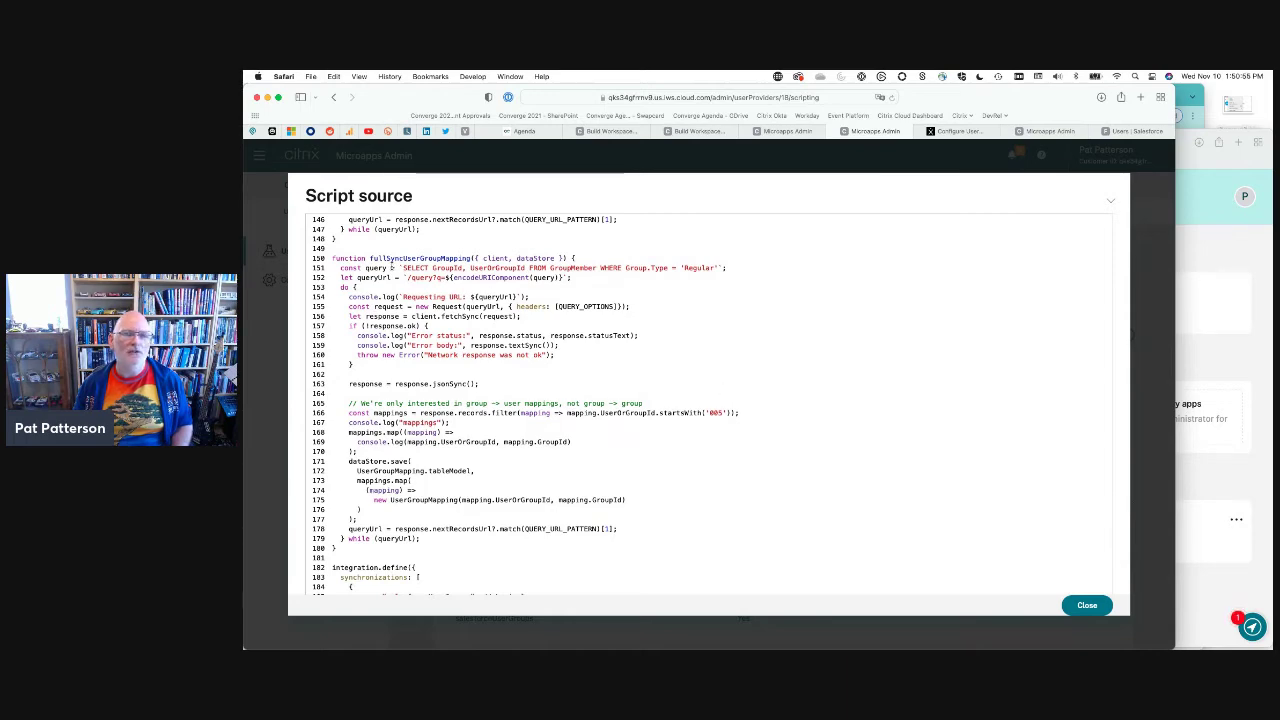
{"action": "scroll", "coordinate": [678, 380], "scroll_direction": "up", "scroll_amount": 10}
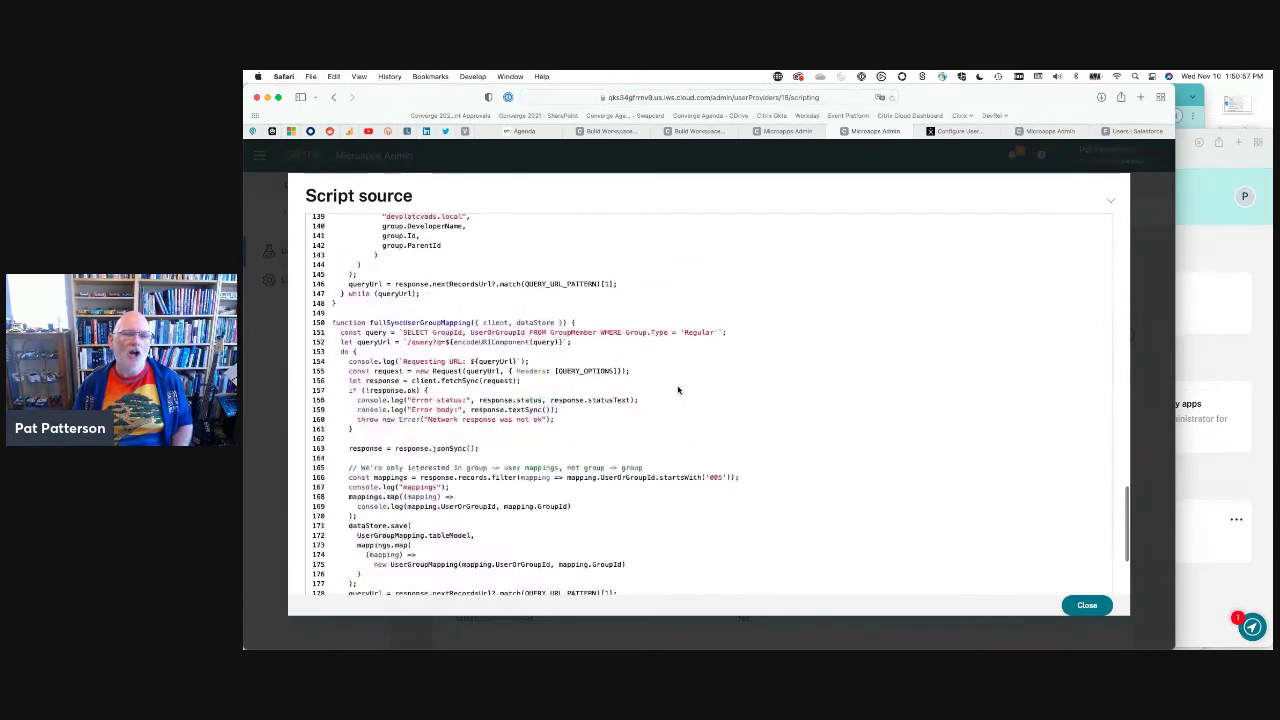
{"action": "scroll", "coordinate": [678, 375], "scroll_direction": "up", "scroll_amount": 8}
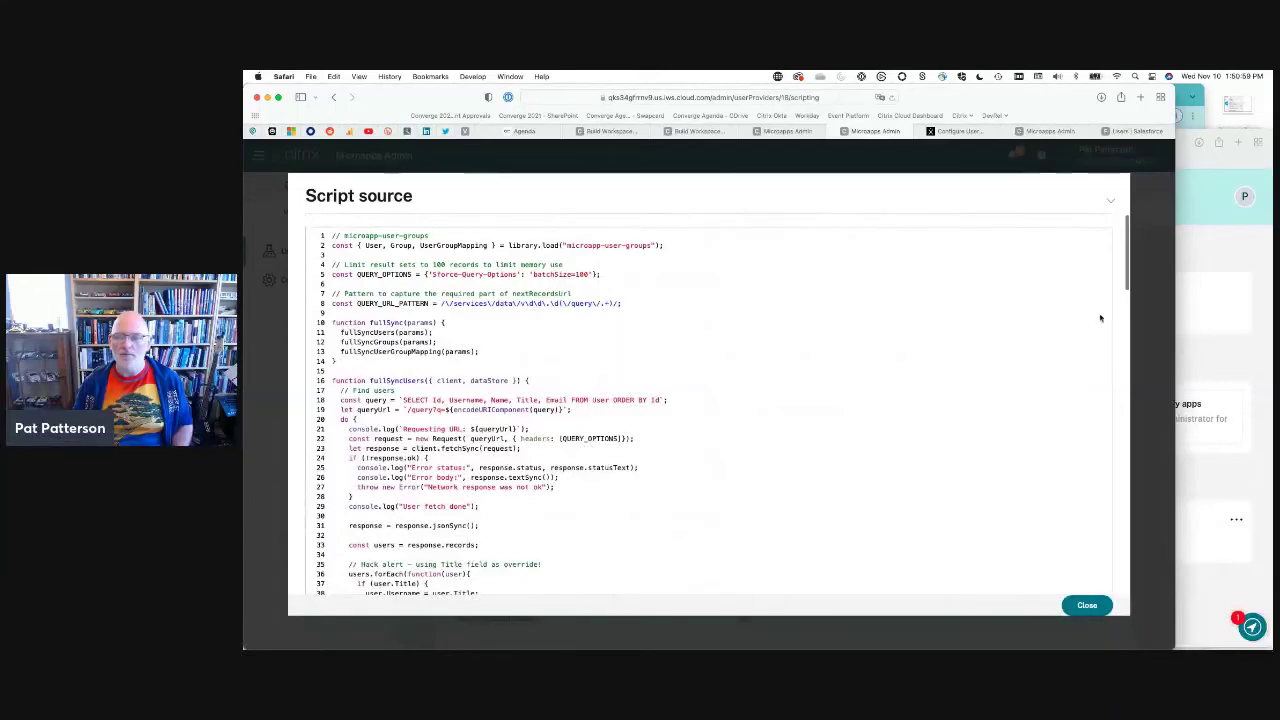
{"action": "left_click", "coordinate": [1086, 604]}
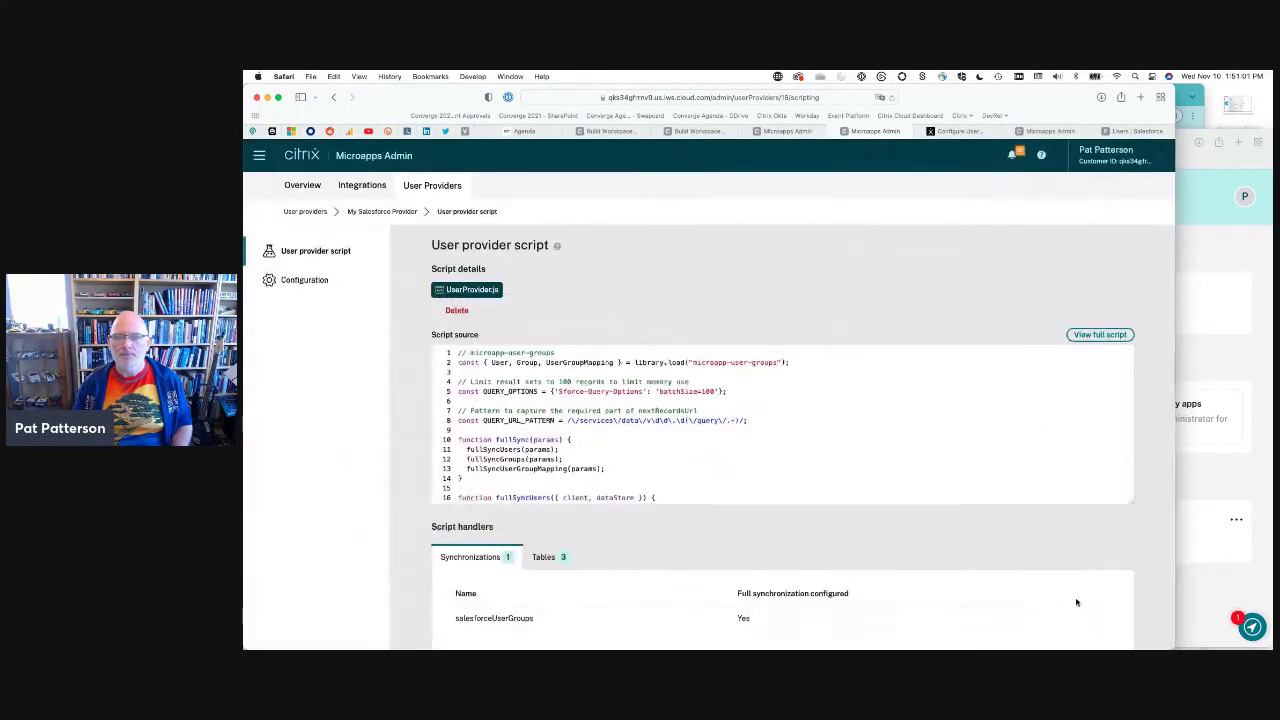
Examine the script handlers' tables, expanding the User table to view its column definitions and collapsing it again
{"action": "scroll", "coordinate": [735, 442], "scroll_direction": "down", "scroll_amount": 5}
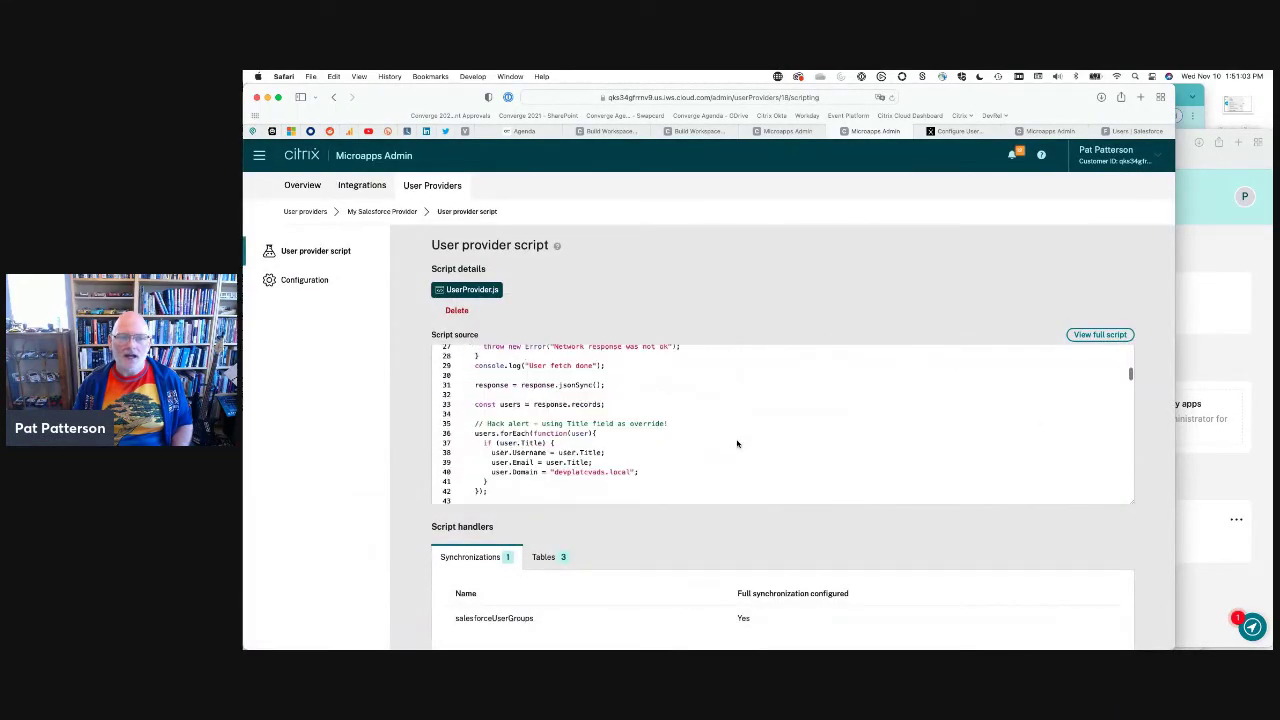
{"action": "left_click", "coordinate": [552, 560]}
{"action": "scroll", "coordinate": [734, 545], "scroll_direction": "down", "scroll_amount": 2}
{"action": "scroll", "coordinate": [734, 545], "scroll_direction": "down", "scroll_amount": 1}
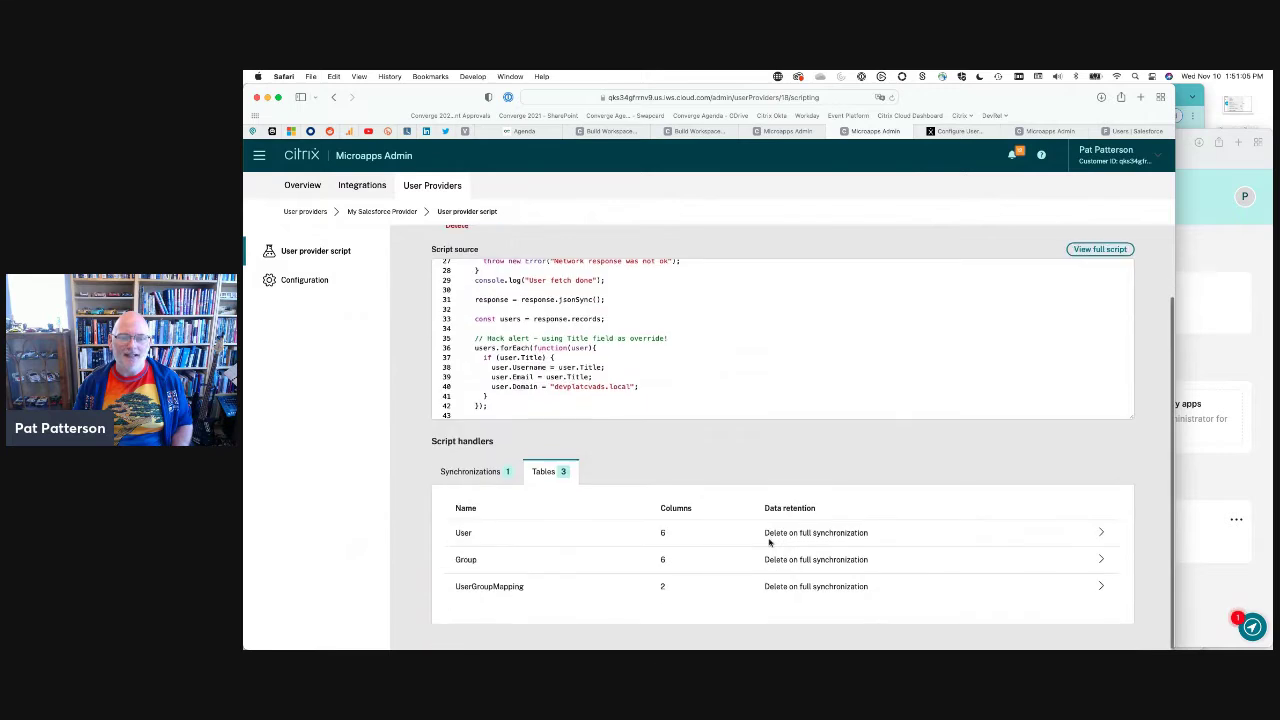
{"action": "left_click", "coordinate": [1100, 532]}
{"action": "scroll", "coordinate": [920, 537], "scroll_direction": "down", "scroll_amount": 5}
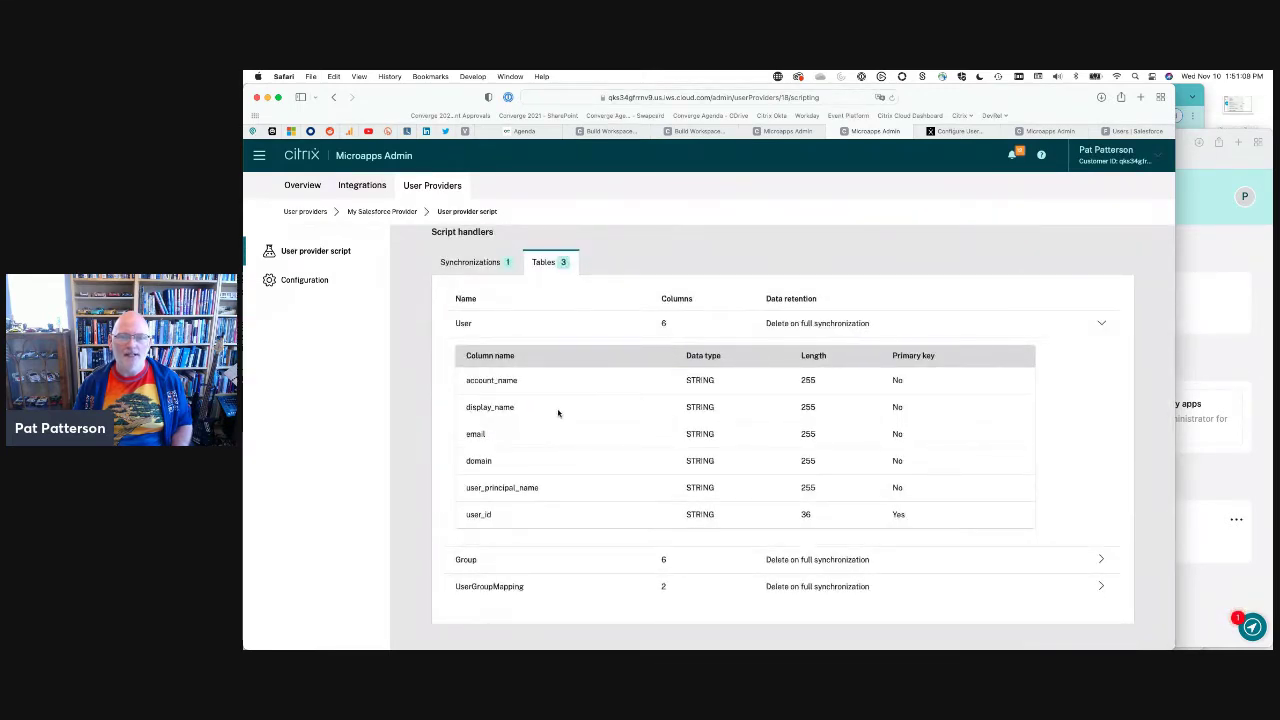
{"action": "scroll", "coordinate": [580, 425], "scroll_direction": "up", "scroll_amount": 4}
{"action": "scroll", "coordinate": [622, 437], "scroll_direction": "down", "scroll_amount": 5}
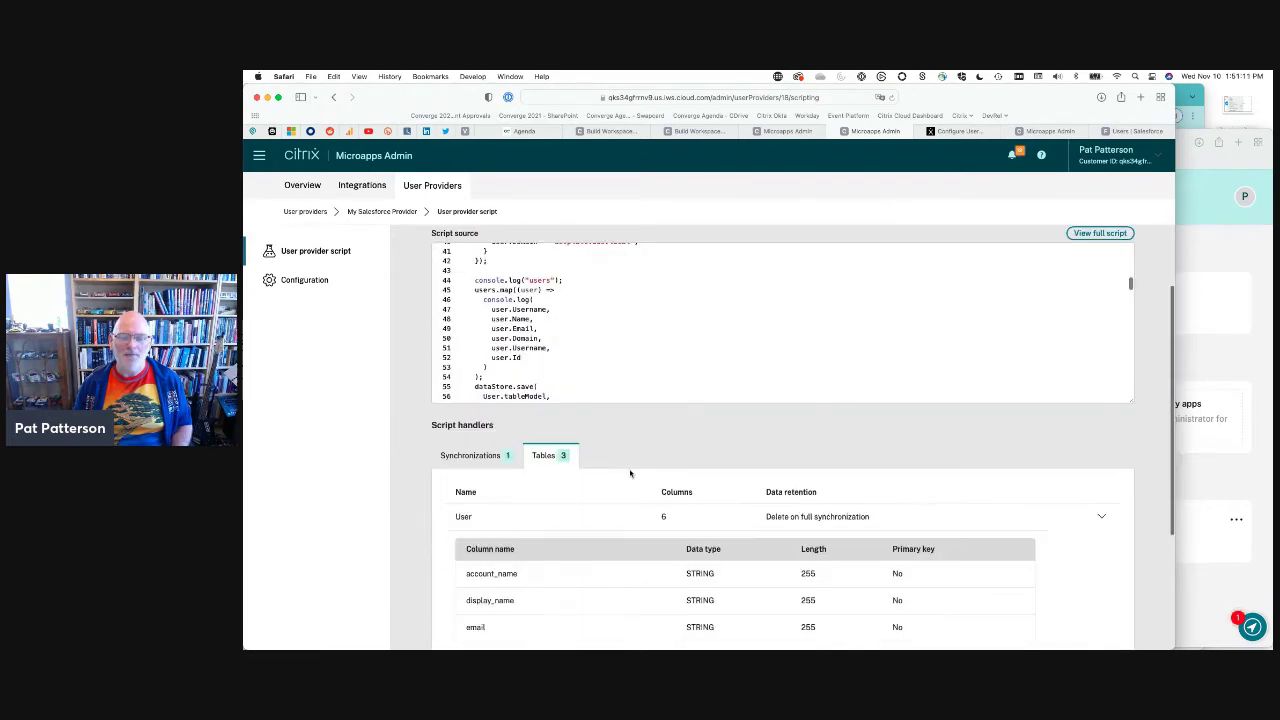
{"action": "left_click", "coordinate": [1101, 517]}
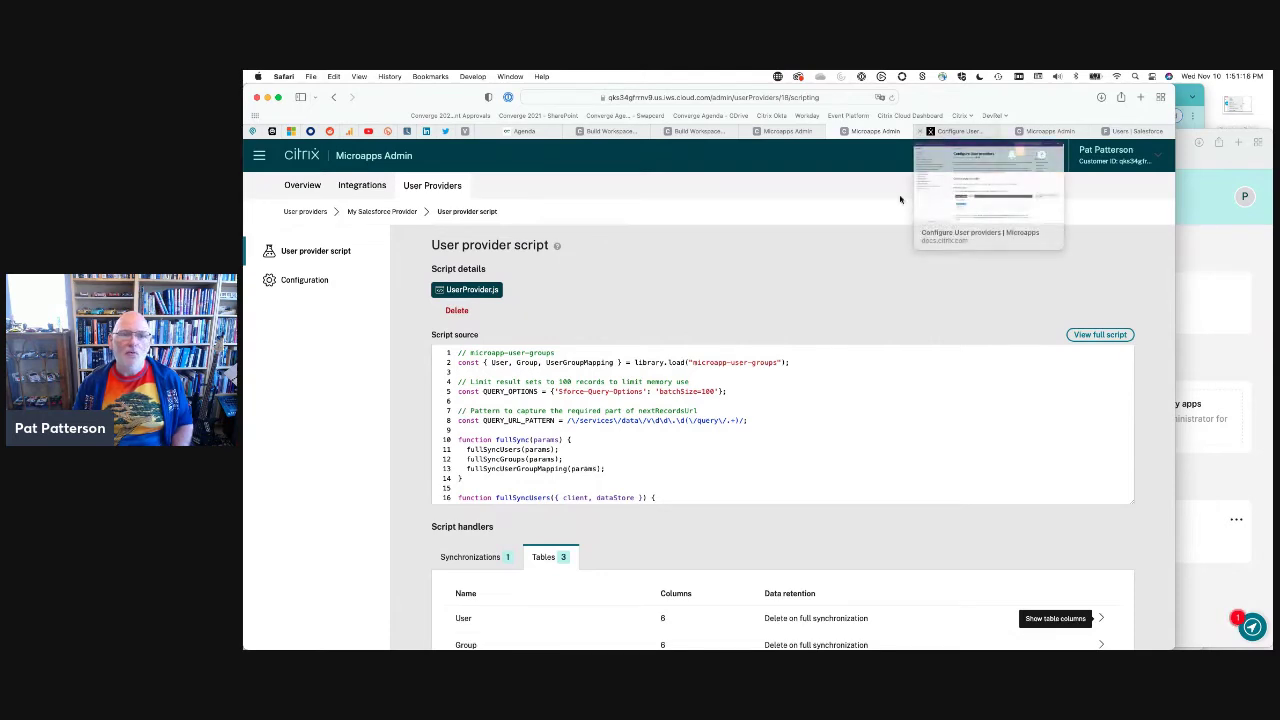
{"action": "left_click", "coordinate": [957, 132]}
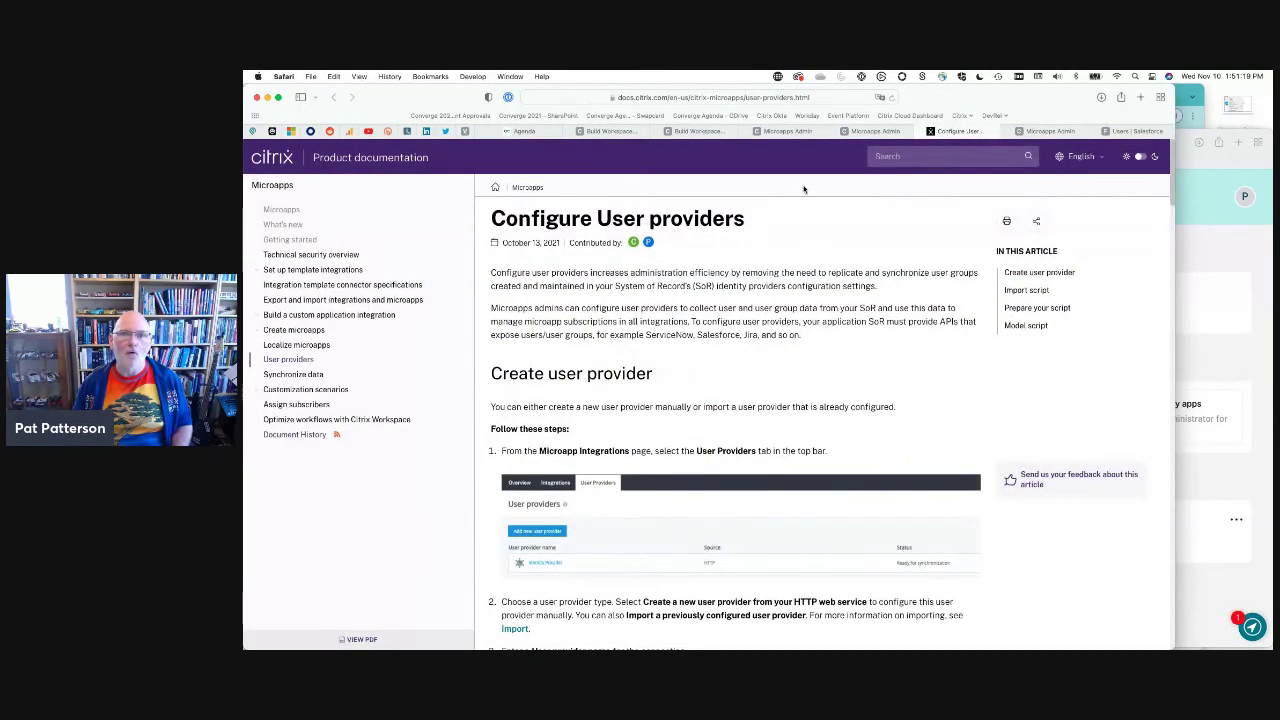
{"action": "left_click", "coordinate": [872, 132]}
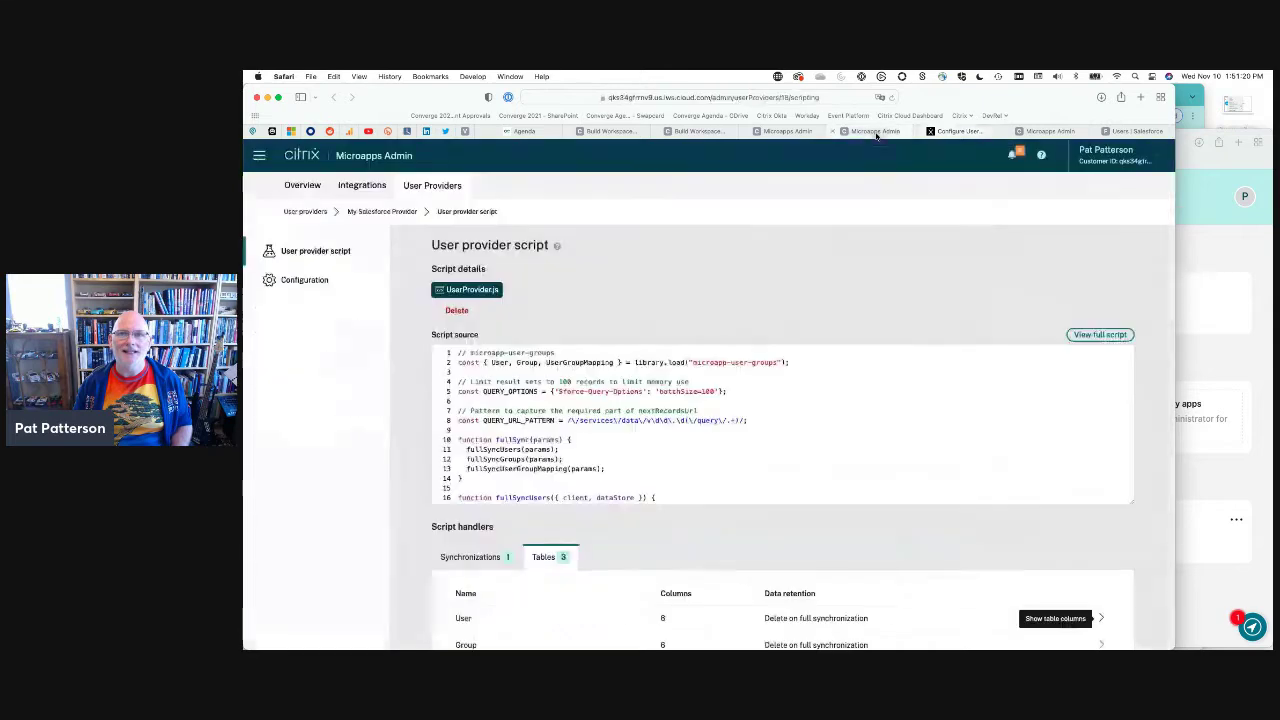
{"action": "left_click", "coordinate": [800, 131]}
{"action": "left_click", "coordinate": [876, 132]}
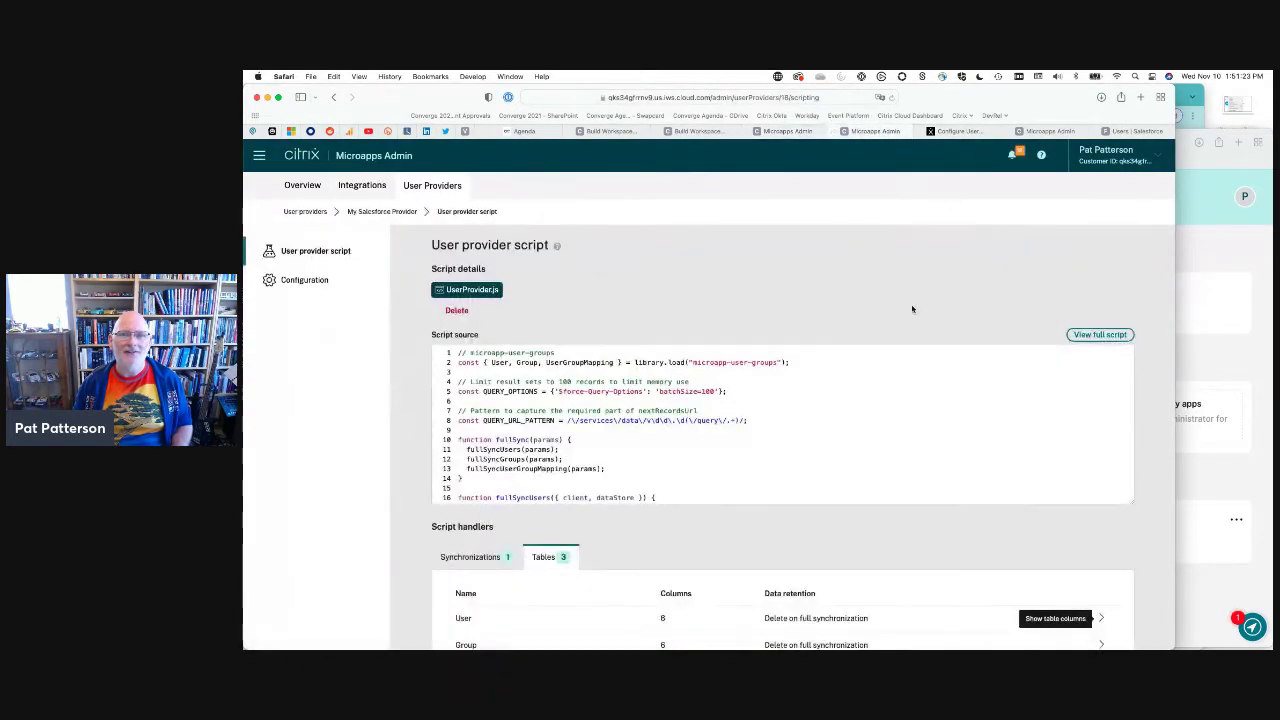
Return to the user providers list and run a full synchronization of My Salesforce Provider, keeping its schedule set to Manually
{"action": "left_click", "coordinate": [315, 211]}
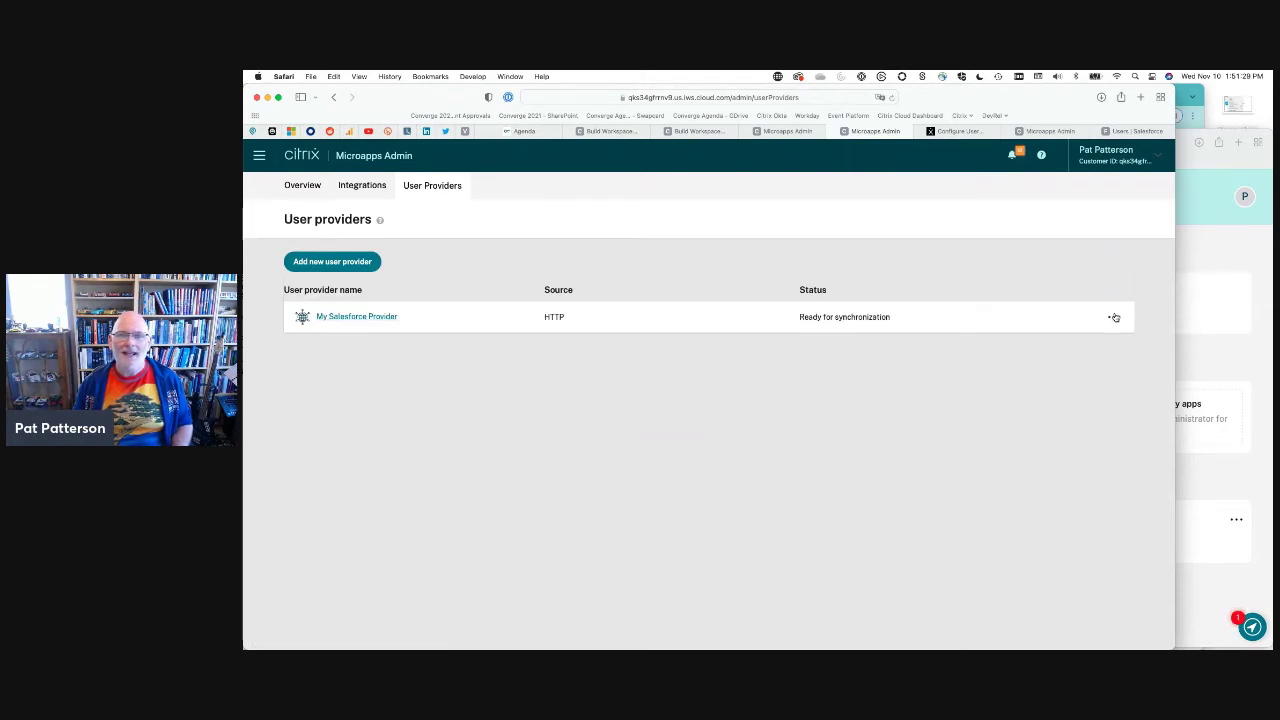
{"action": "left_click", "coordinate": [1114, 317]}
{"action": "left_click", "coordinate": [1075, 348]}
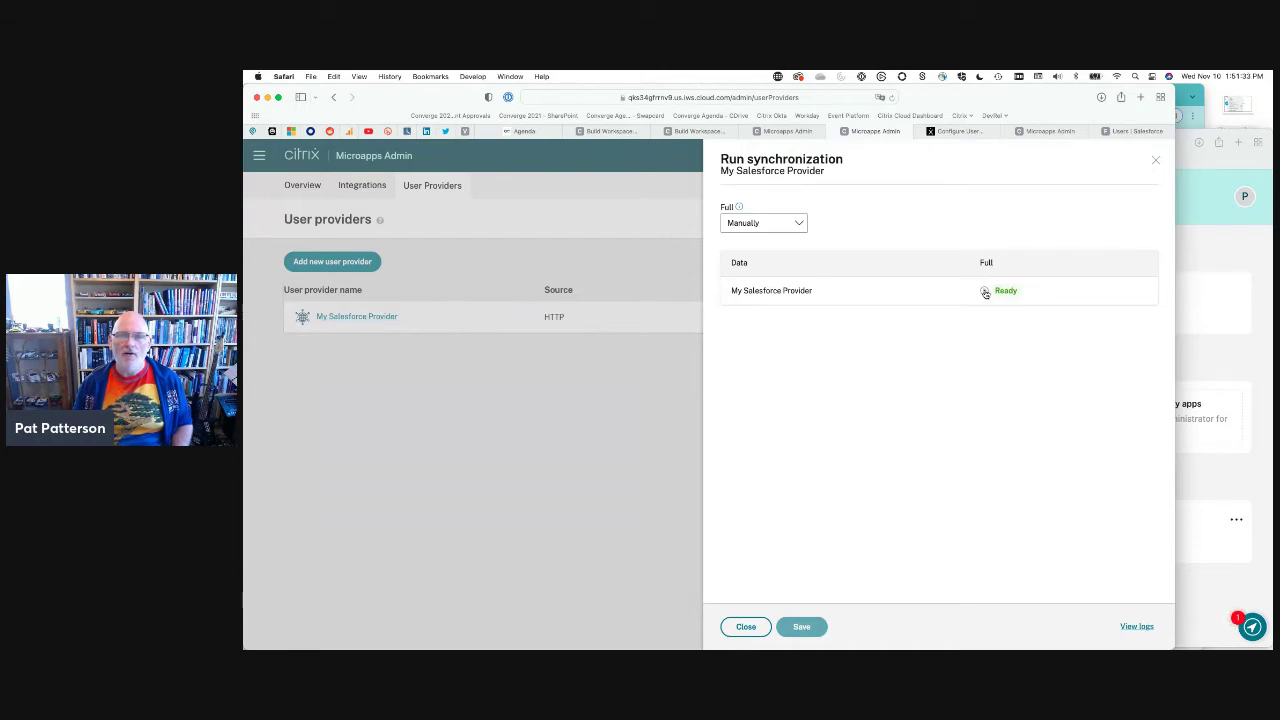
{"action": "left_click", "coordinate": [797, 224]}
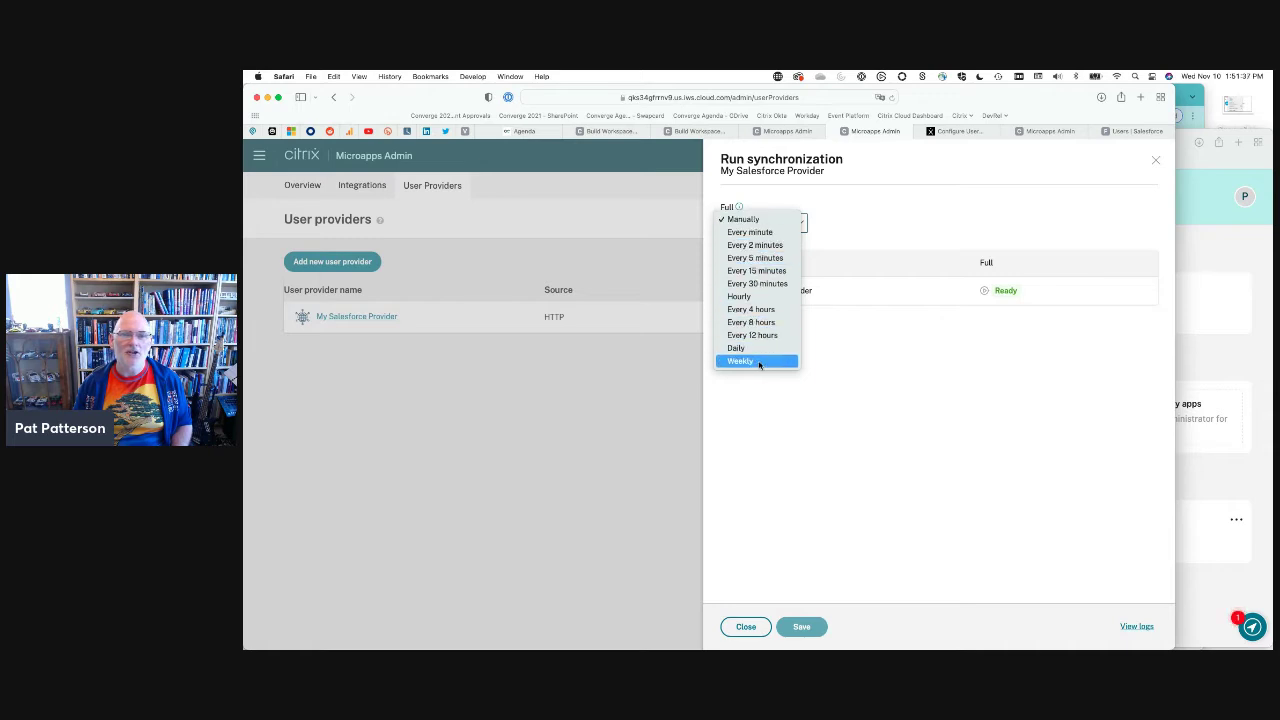
{"action": "left_click", "coordinate": [988, 302]}
{"action": "left_click", "coordinate": [984, 292]}
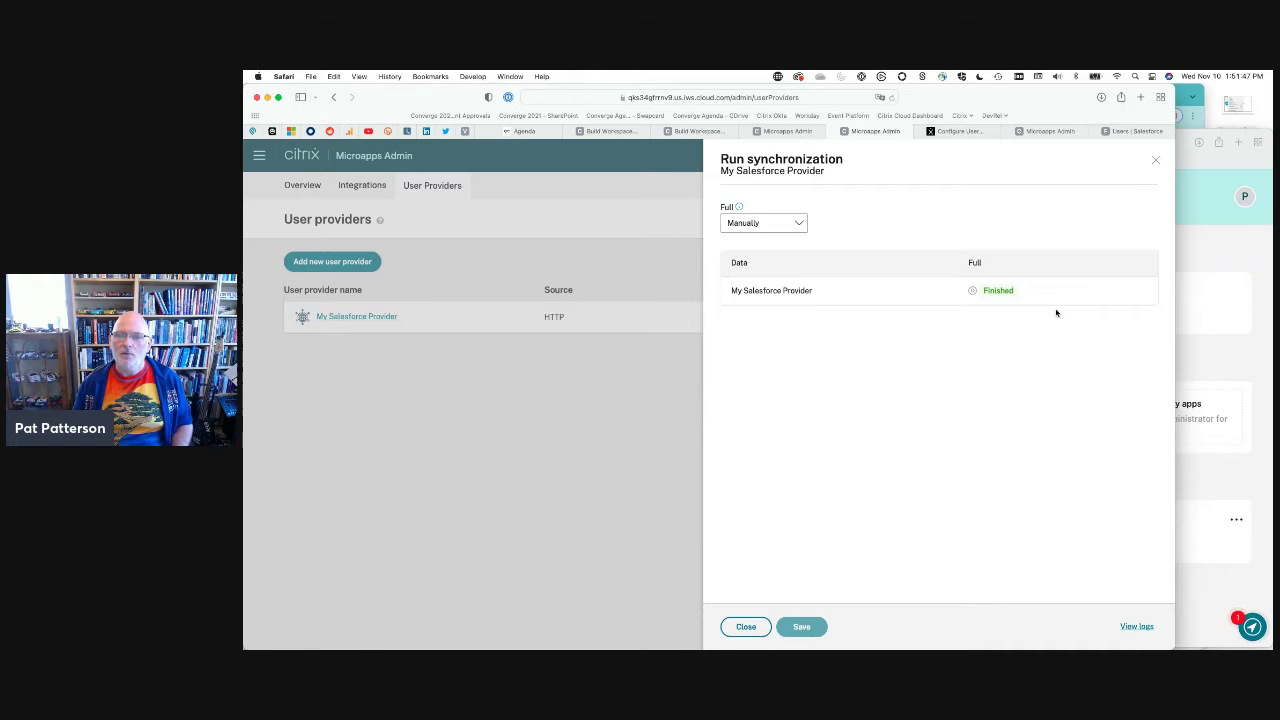
Open My Salesforce Provider's sync logs, expand the finished salesforceUserGroups entry, and examine its user query and the administrator's user record
{"action": "left_click", "coordinate": [1137, 627]}
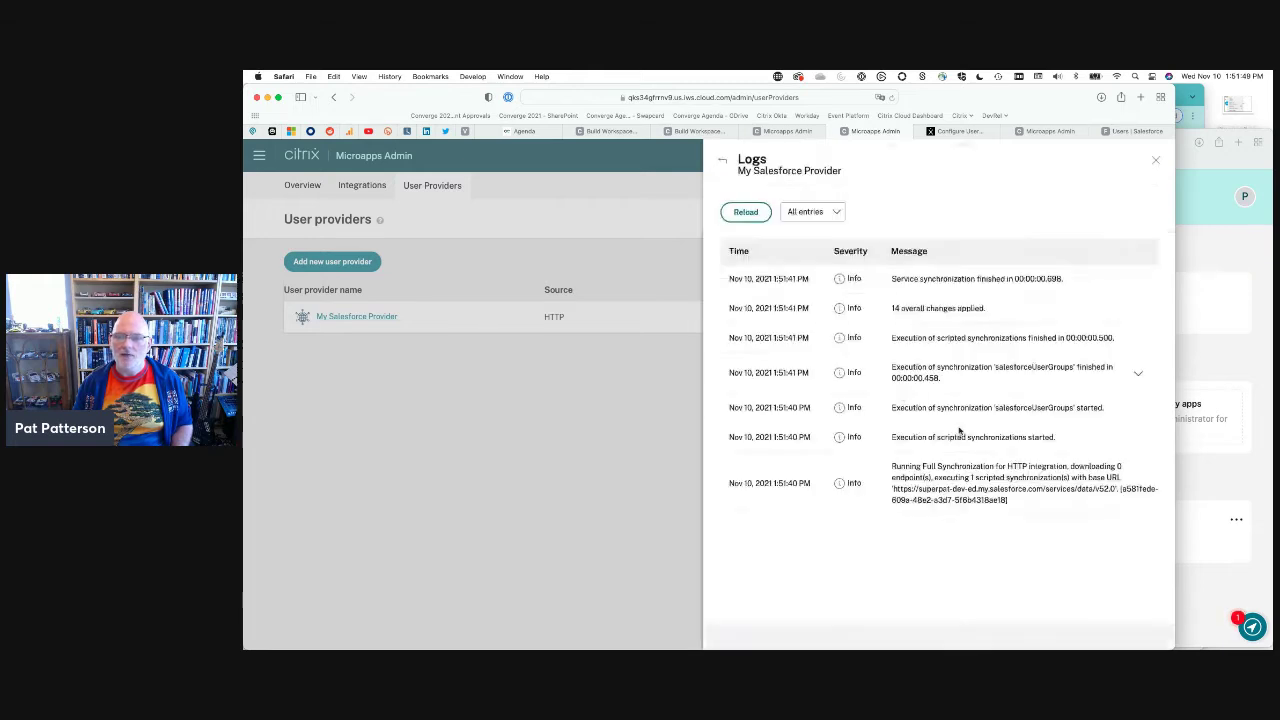
{"action": "left_click", "coordinate": [1137, 373]}
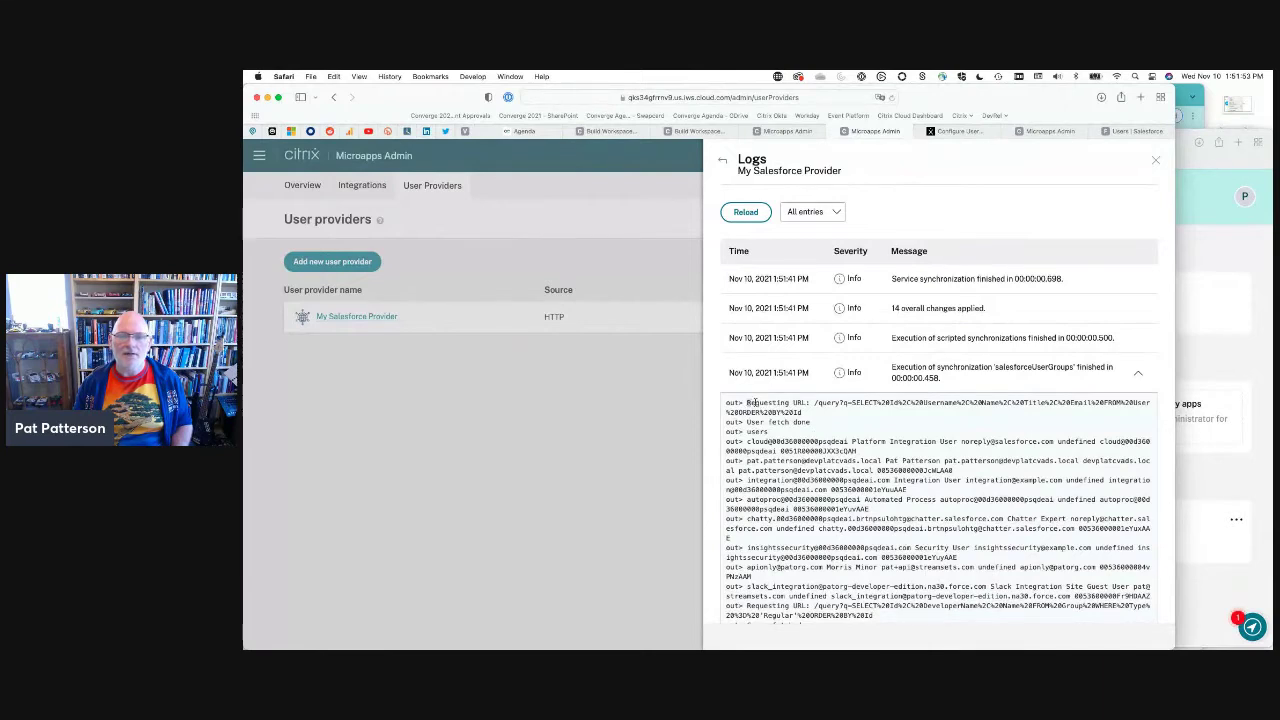
{"action": "left_click_drag", "start_coordinate": [747, 403], "coordinate": [824, 415]}
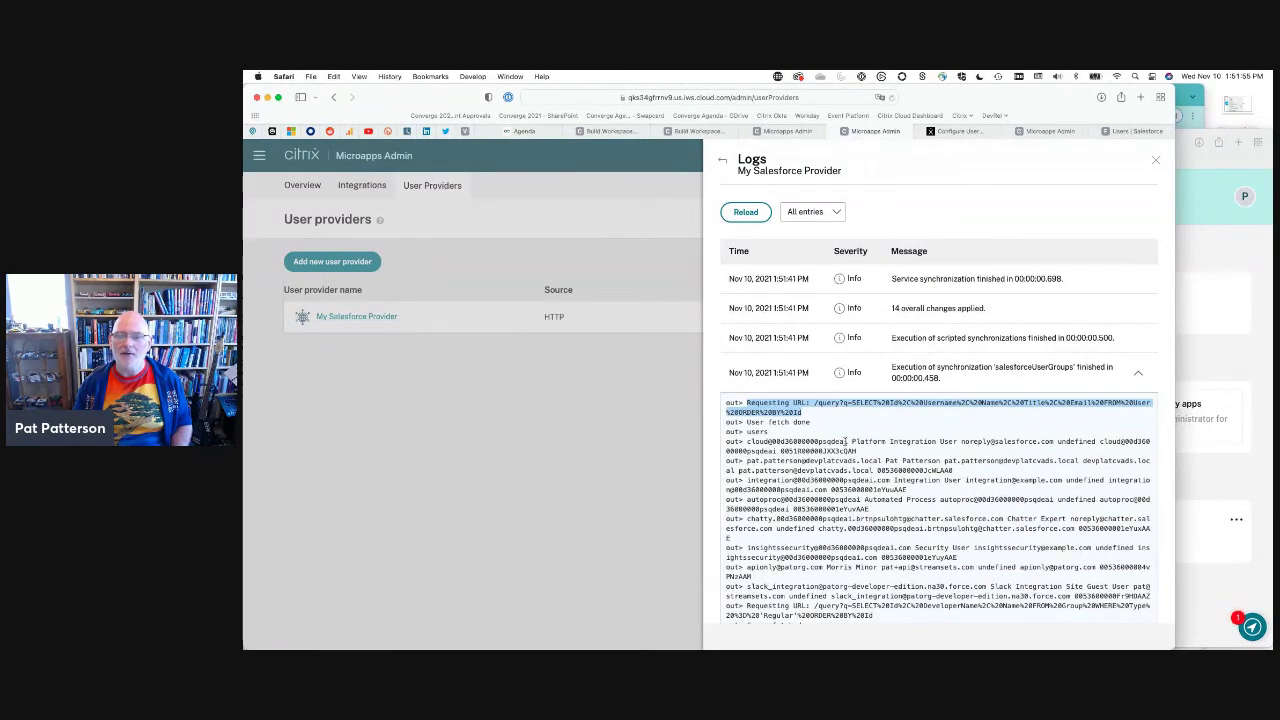
{"action": "left_click", "coordinate": [752, 440]}
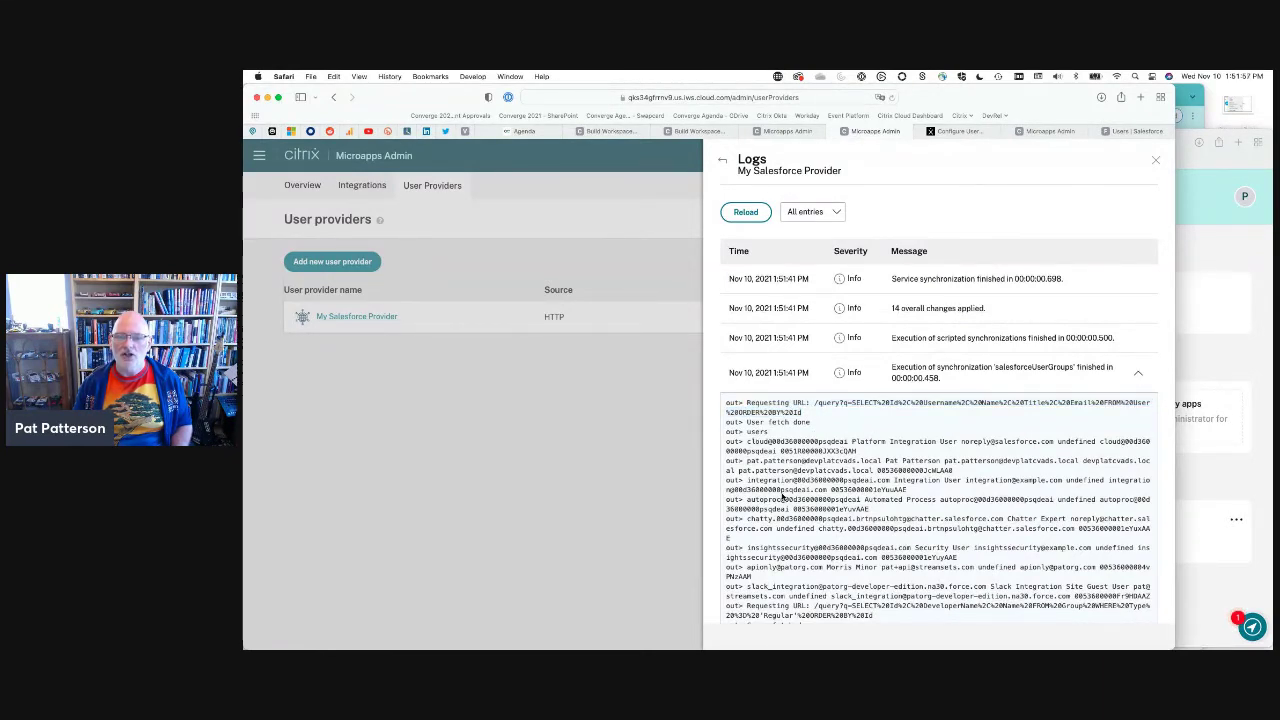
{"action": "left_click_drag", "start_coordinate": [745, 461], "coordinate": [988, 469]}
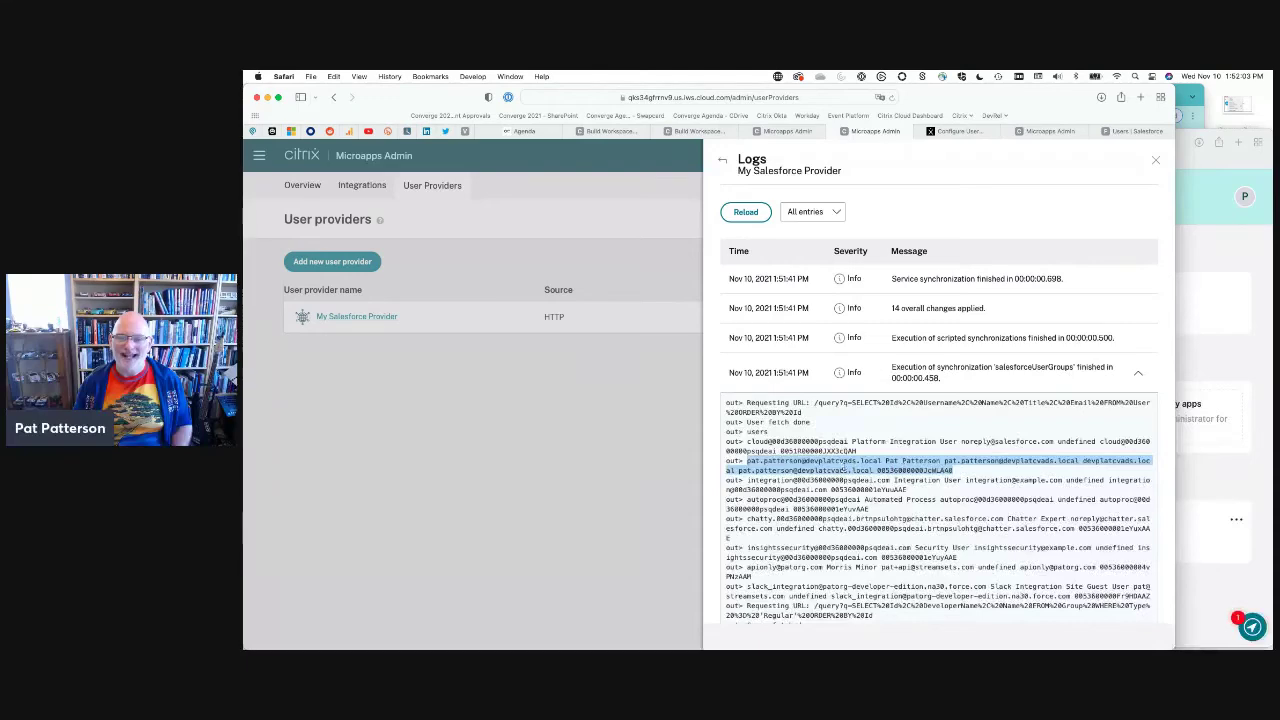
Examine the Wizards group and the user-to-group mapping in the salesforceUserGroups log output, and close the logs
{"action": "scroll", "coordinate": [851, 479], "scroll_direction": "down", "scroll_amount": 3}
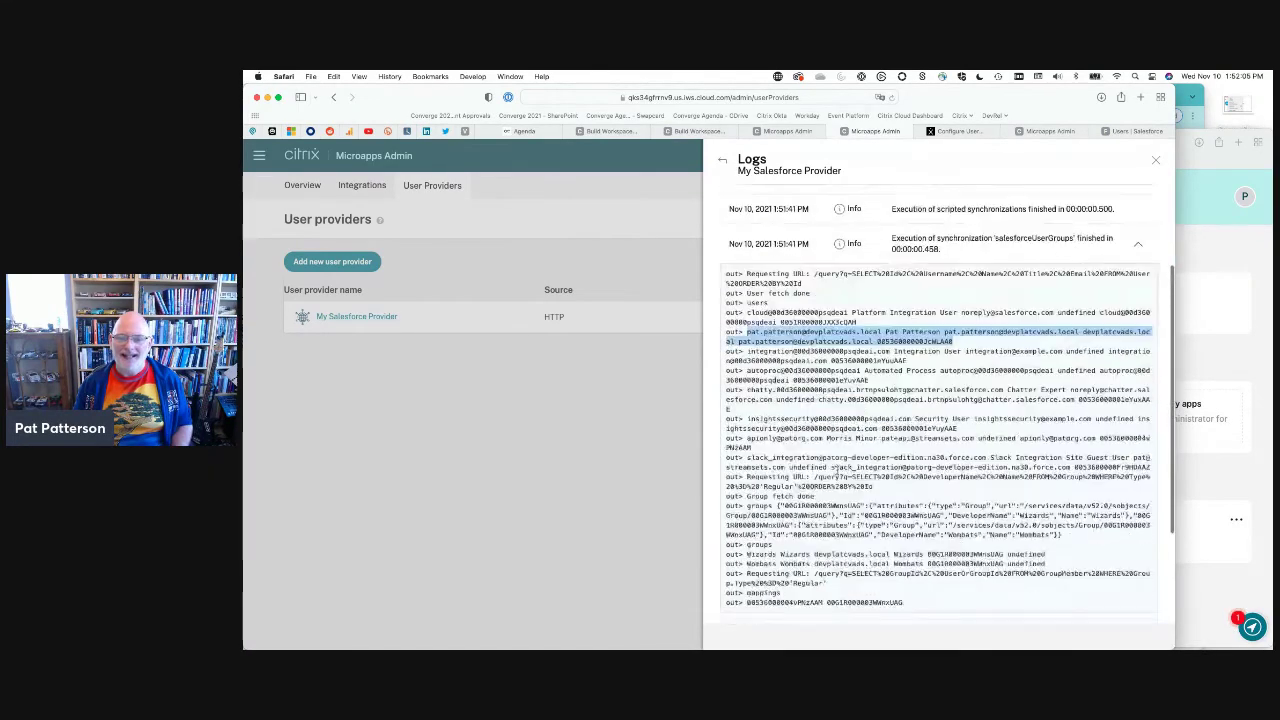
{"action": "left_click", "coordinate": [788, 516]}
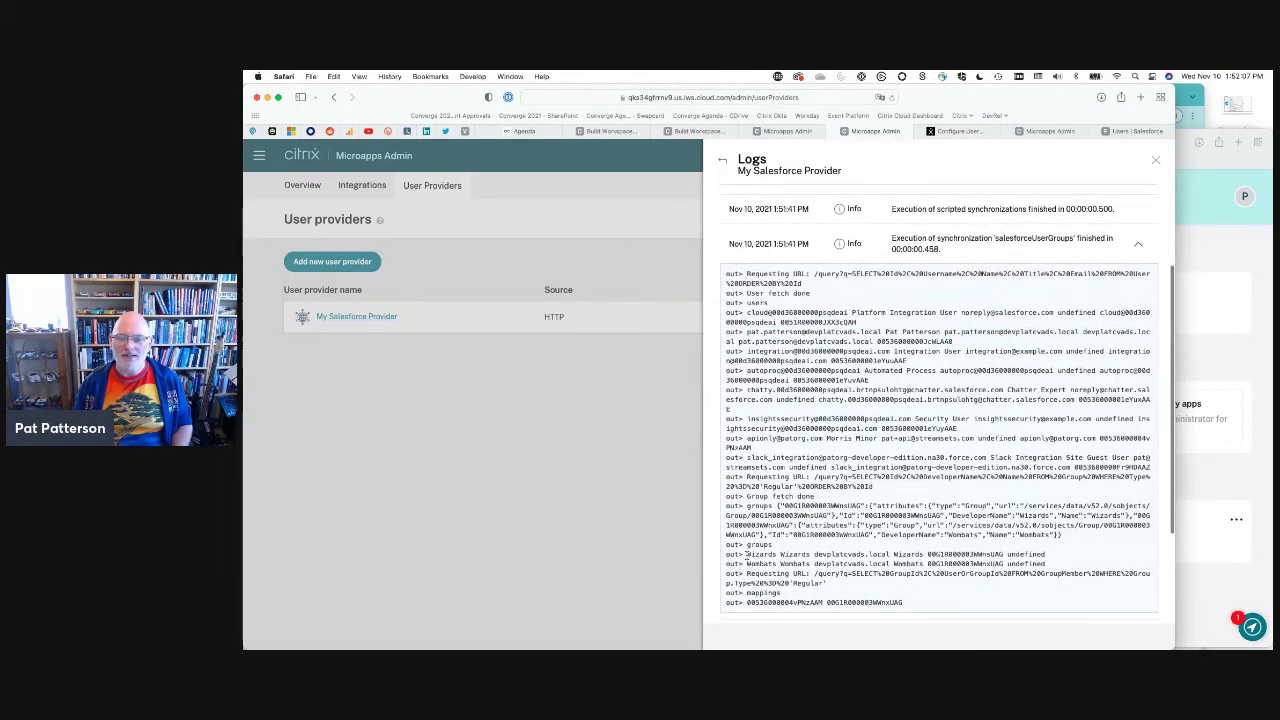
{"action": "left_click_drag", "start_coordinate": [745, 553], "coordinate": [778, 554]}
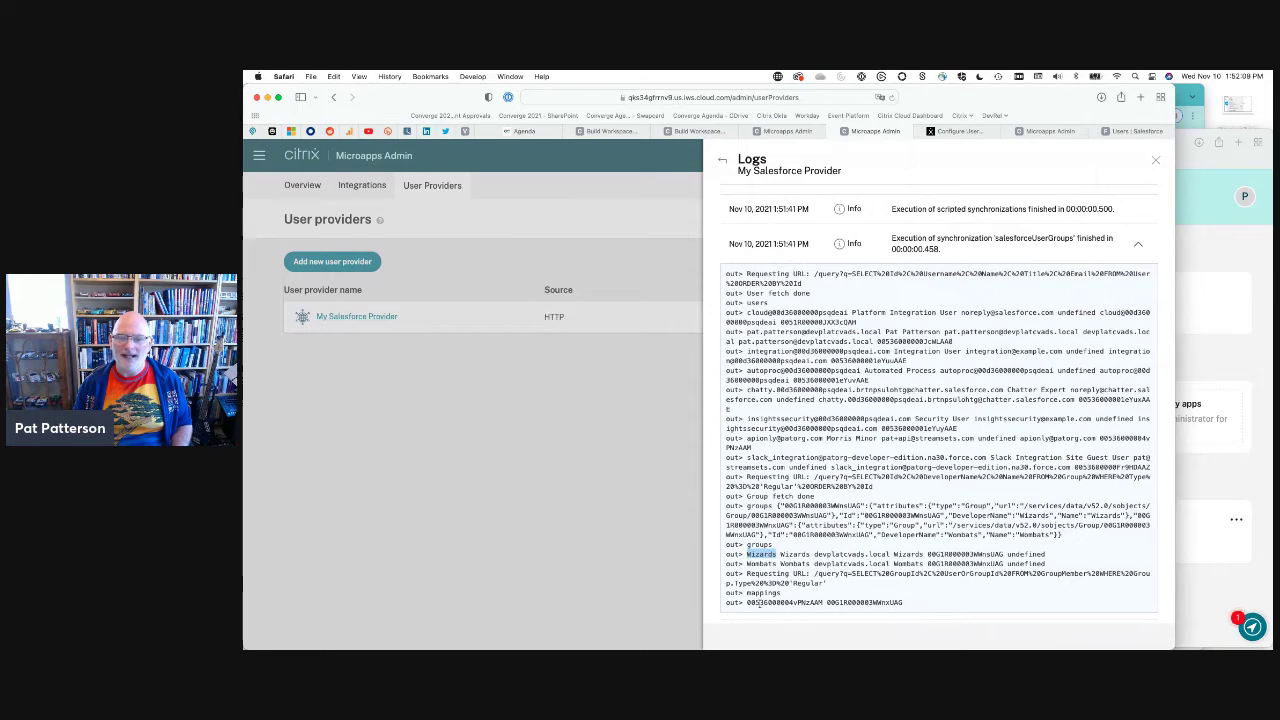
{"action": "left_click_drag", "start_coordinate": [747, 602], "coordinate": [946, 603]}
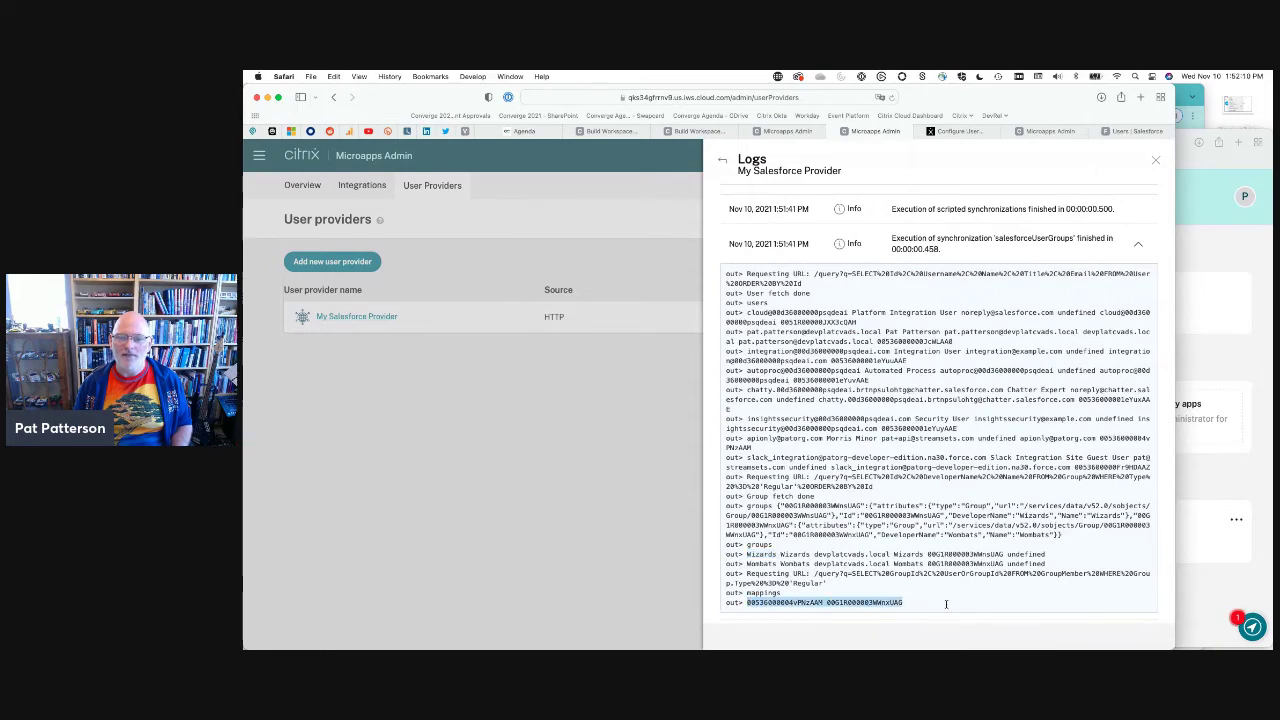
{"action": "left_click", "coordinate": [879, 543]}
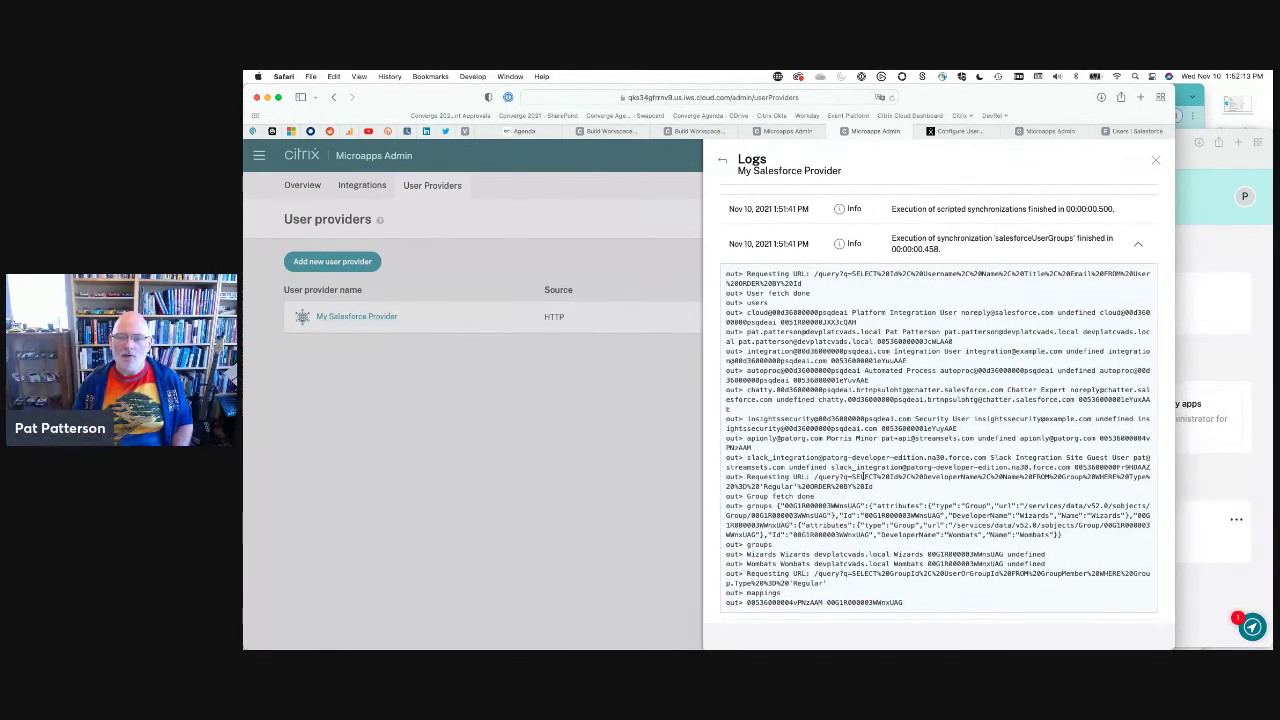
{"action": "scroll", "coordinate": [862, 477], "scroll_direction": "up", "scroll_amount": 3}
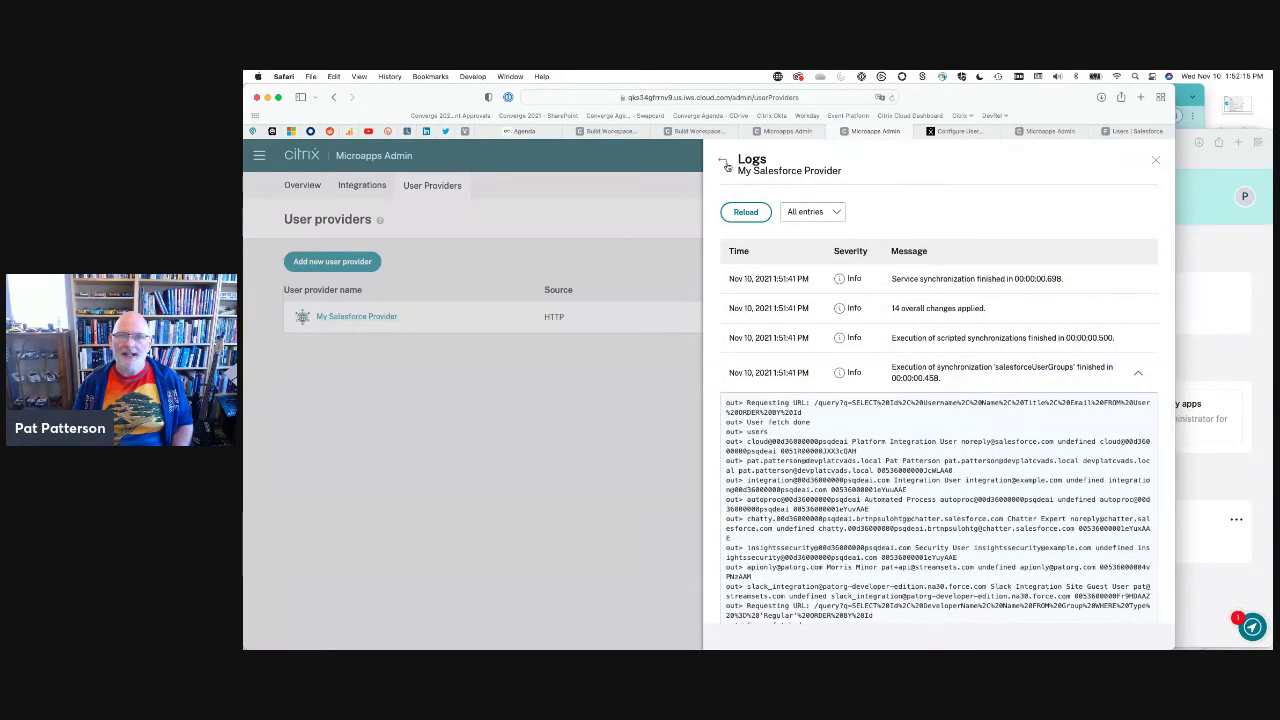
{"action": "left_click", "coordinate": [1156, 162]}
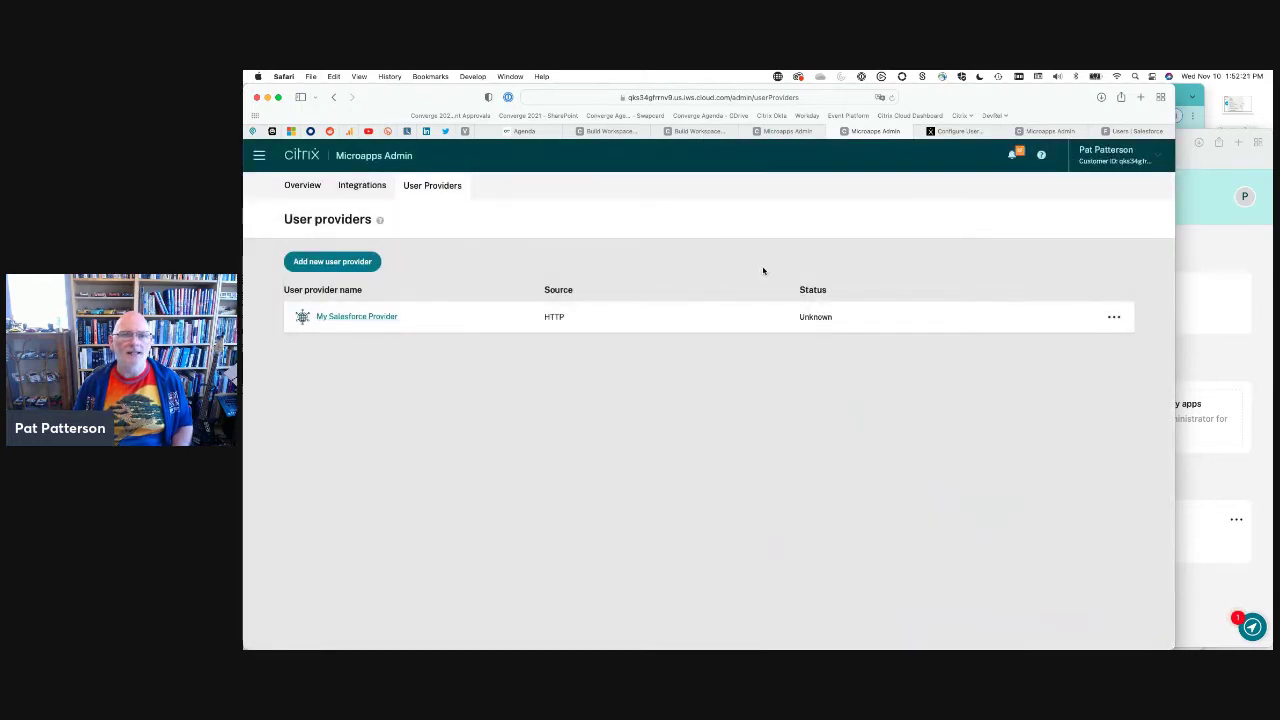
Switch to the Citrix Workspace window and reload the home page to check its available actions
{"action": "key", "text": "super+grave"}
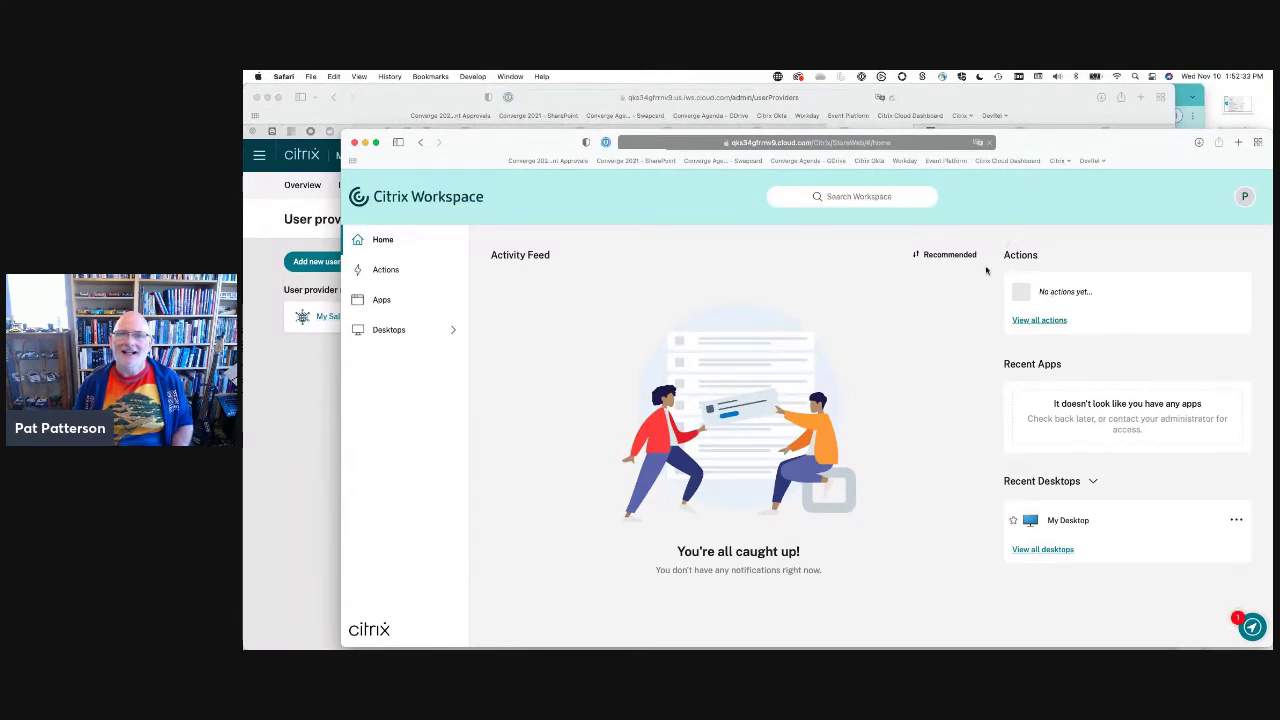
{"action": "key", "text": "super+r"}
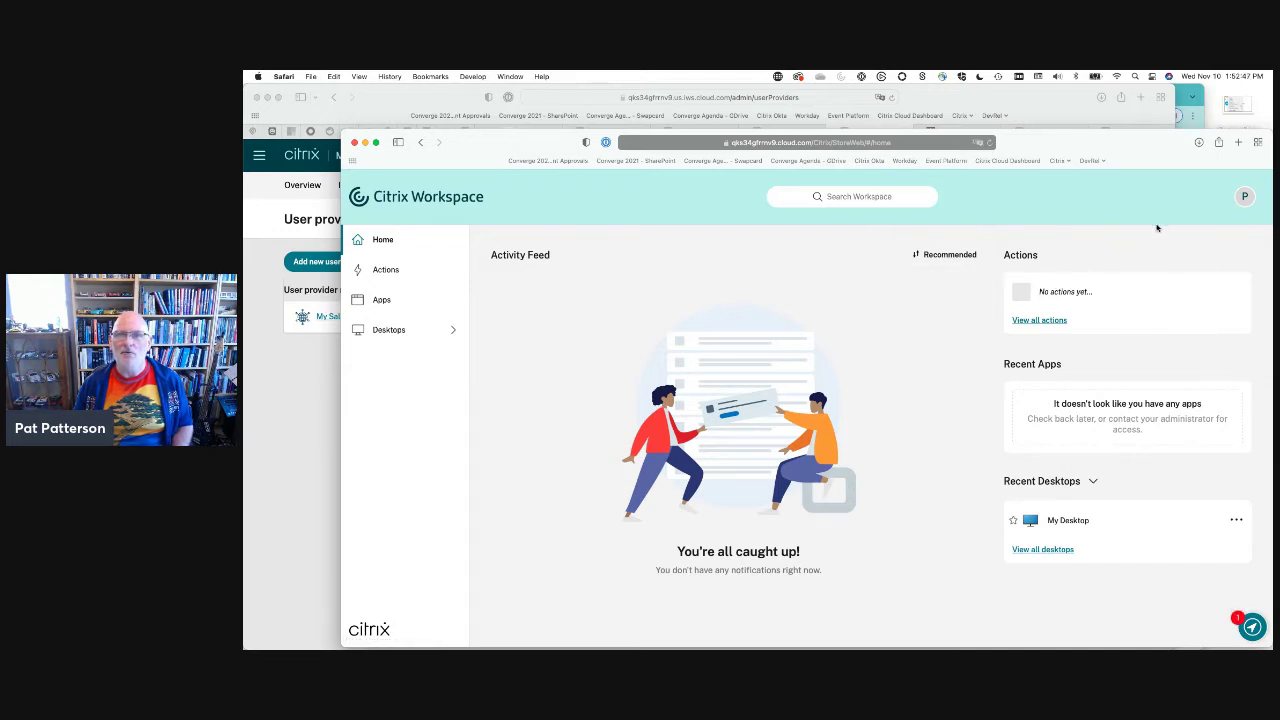
{"action": "left_click", "coordinate": [989, 142]}
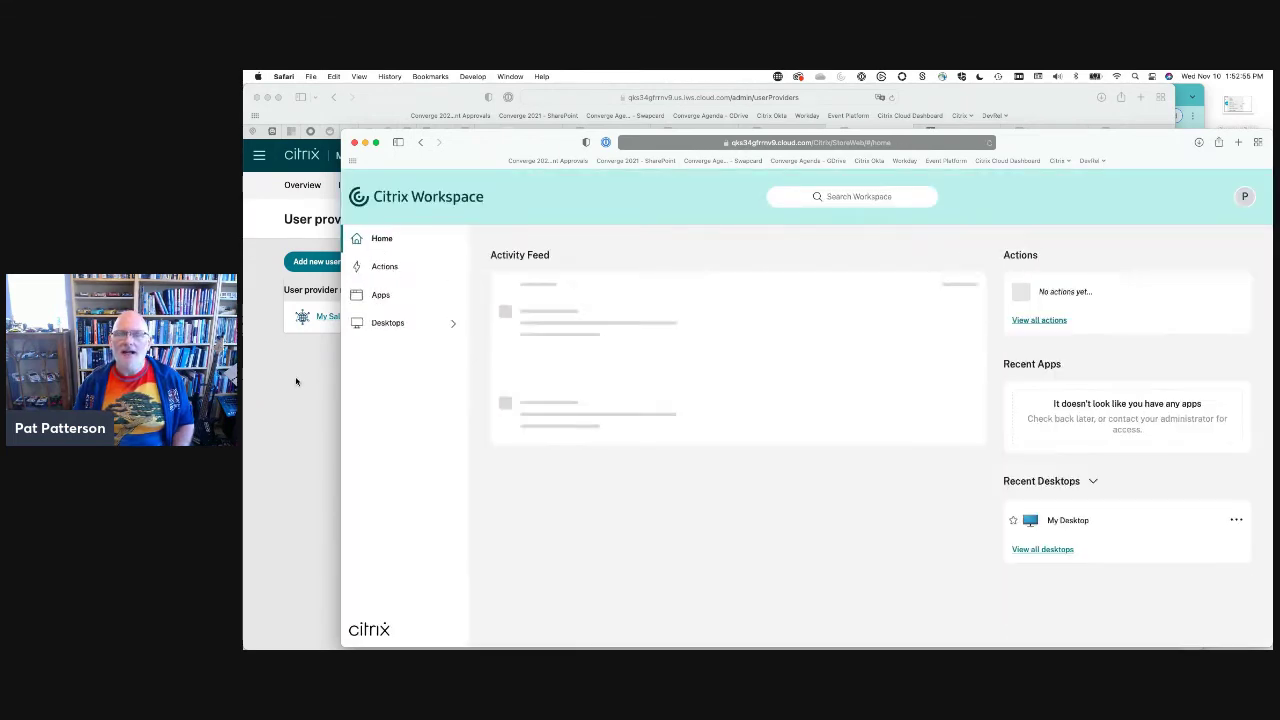
Return to Salesforce Setup and open the Wizards group from the Public Groups list
{"action": "left_click", "coordinate": [294, 381]}
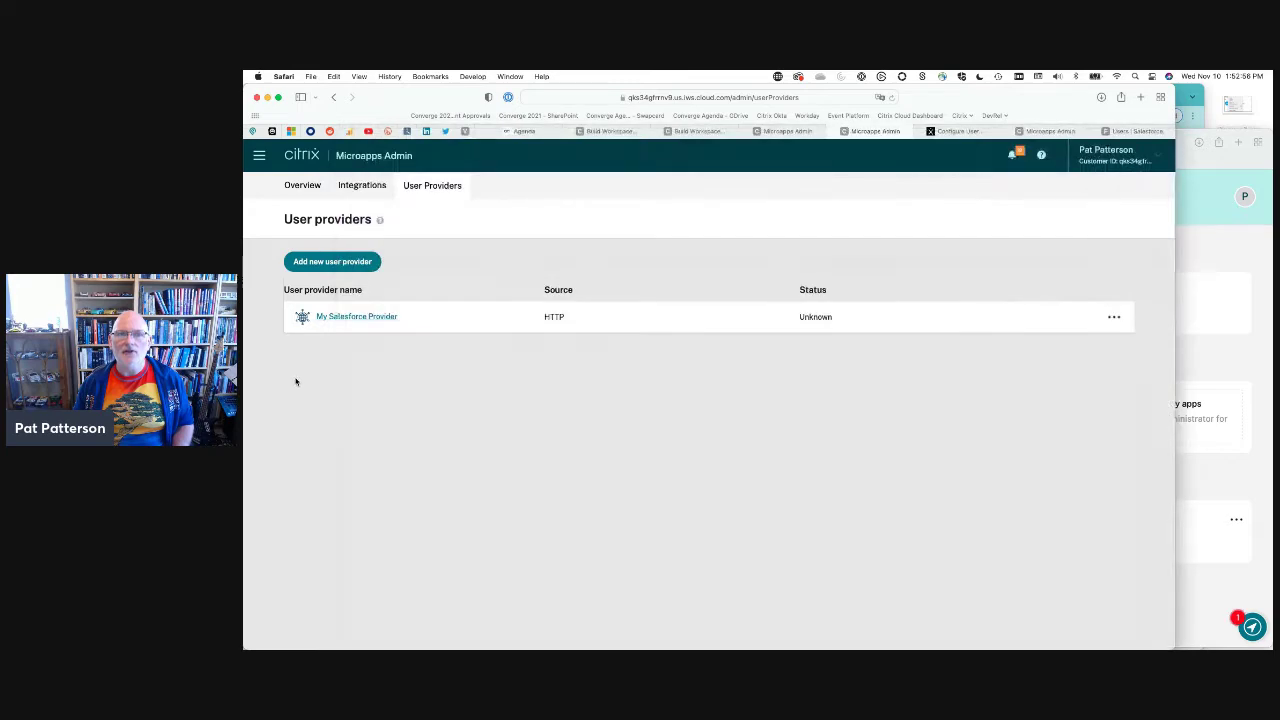
{"action": "left_click", "coordinate": [1124, 132]}
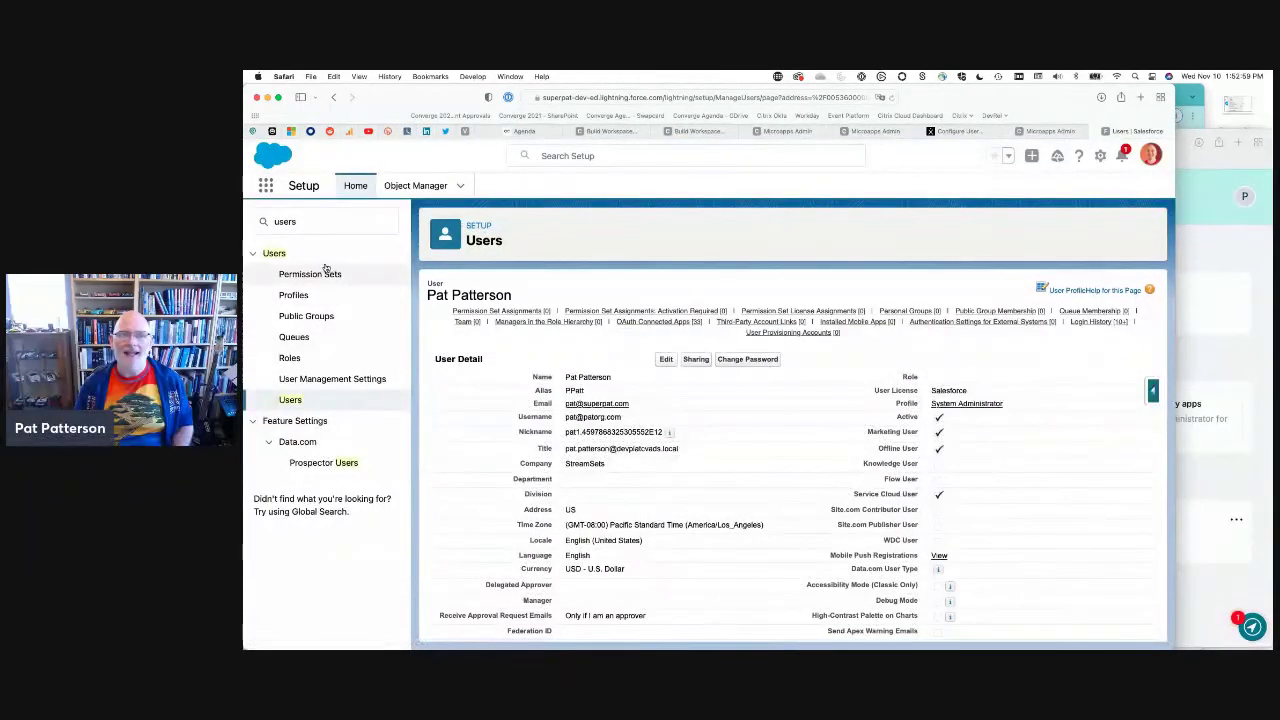
{"action": "left_click", "coordinate": [302, 320]}
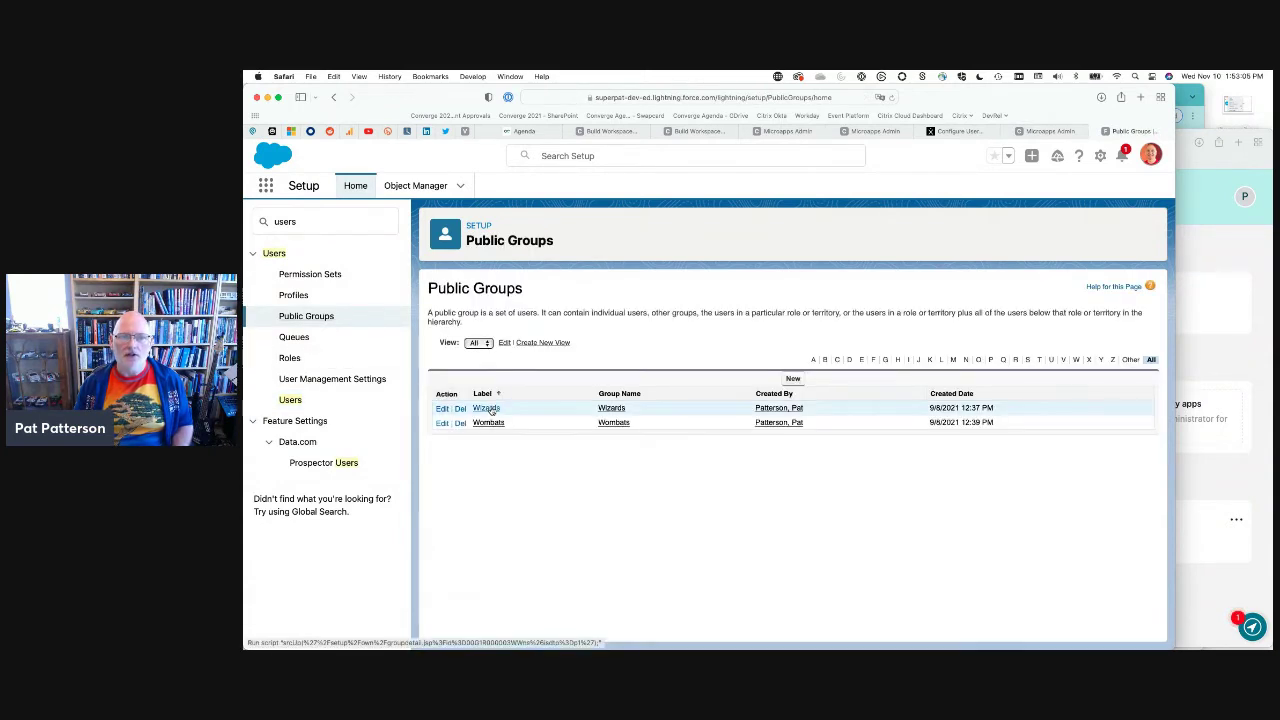
{"action": "left_click", "coordinate": [487, 409]}
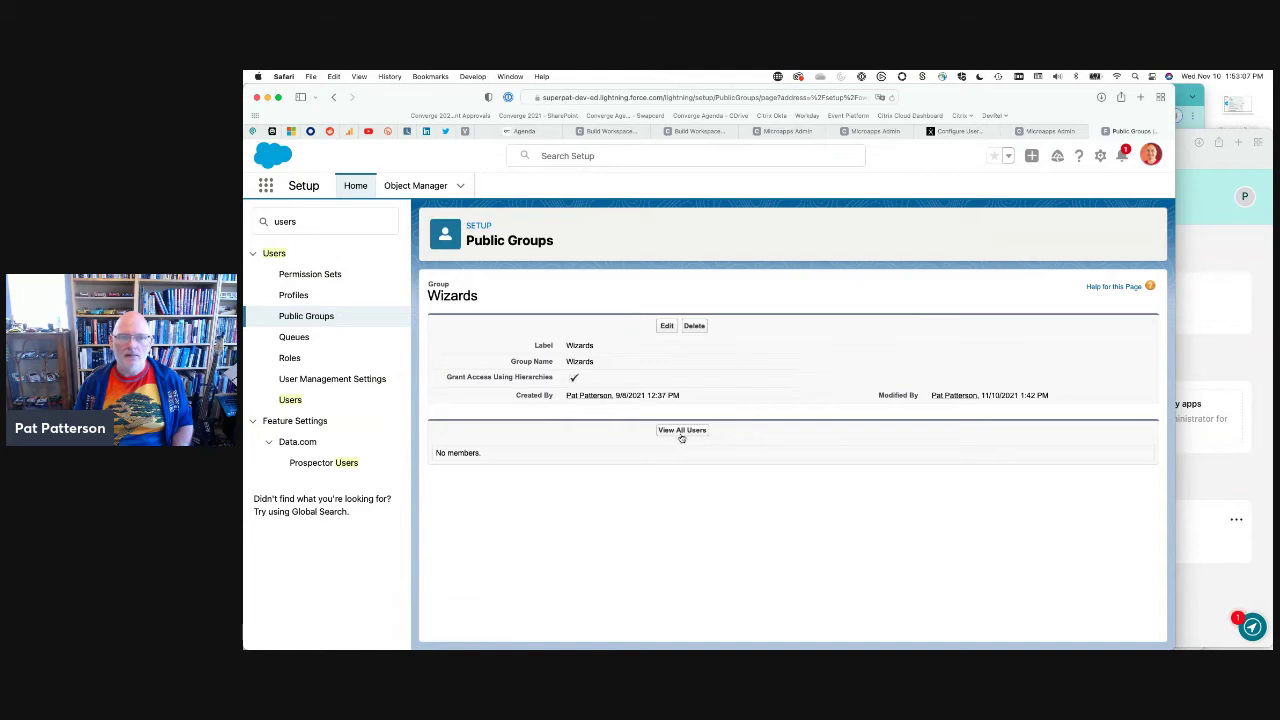
Edit the Wizards group's membership, searching by Users, to add the administrator's own user as a selected member, and save the group
{"action": "left_click", "coordinate": [667, 327]}
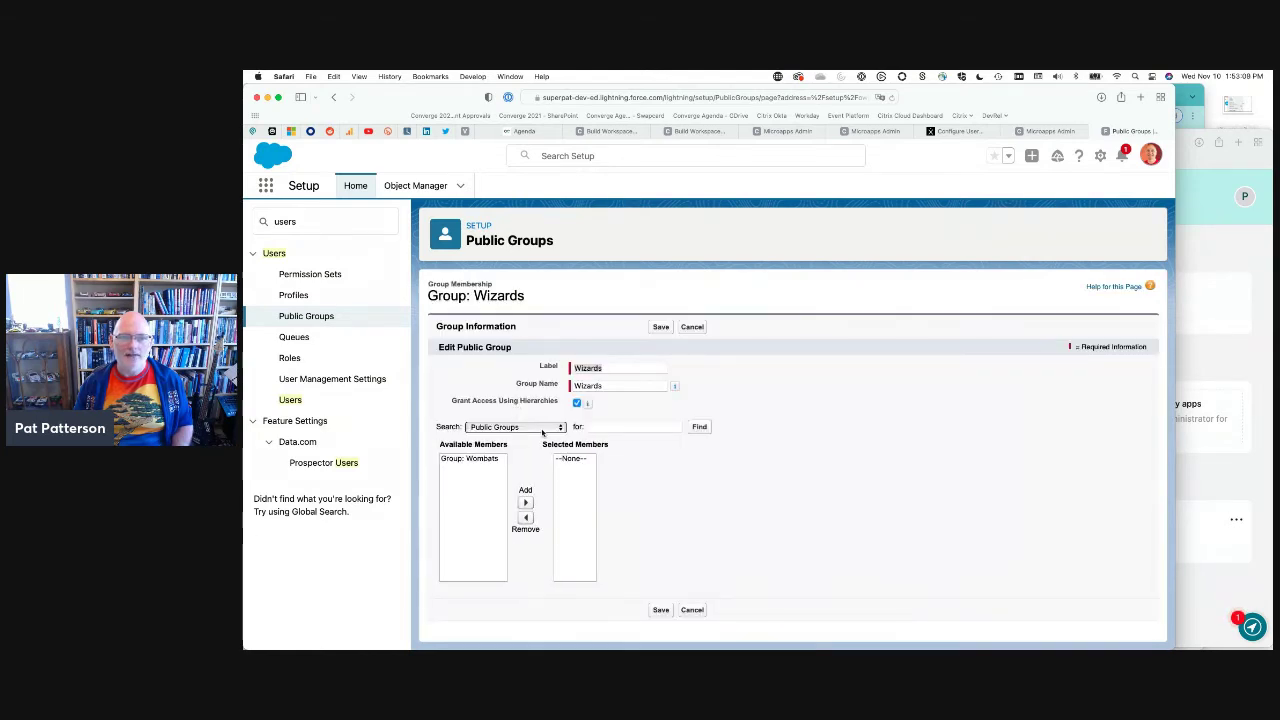
{"action": "left_click", "coordinate": [532, 428]}
{"action": "left_click", "coordinate": [481, 464]}
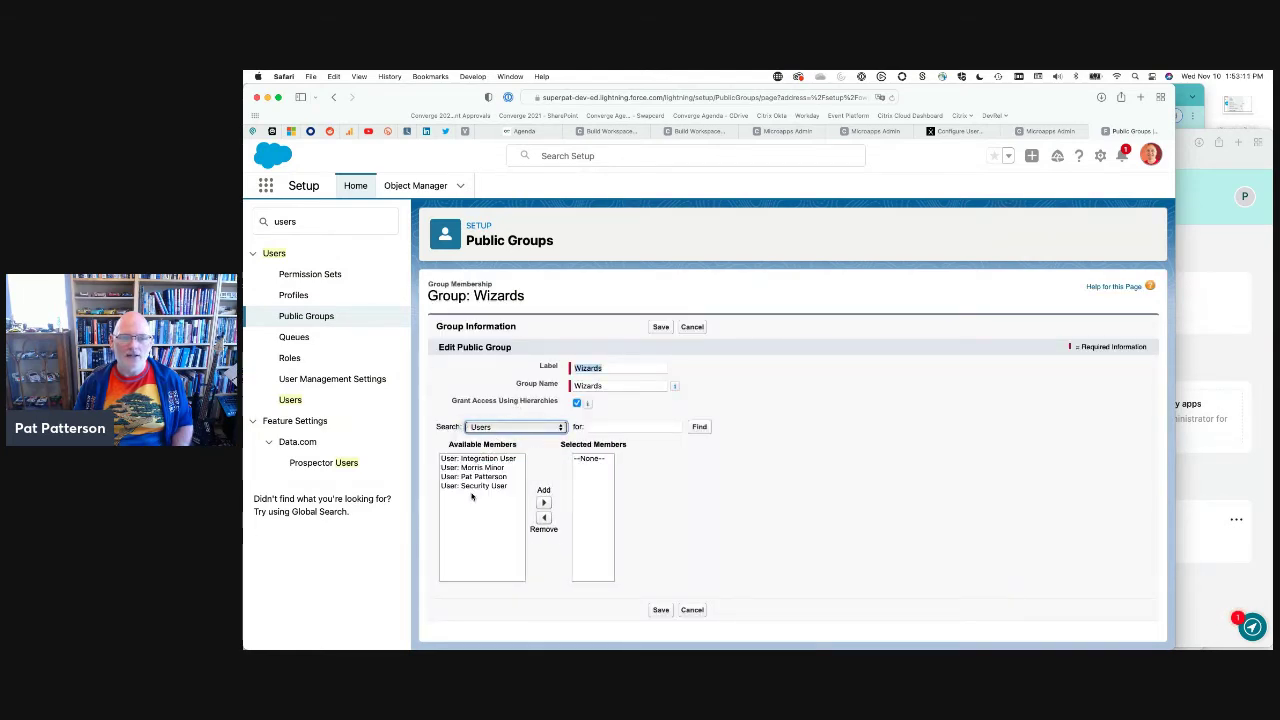
{"action": "left_click", "coordinate": [485, 477]}
{"action": "left_click", "coordinate": [543, 503]}
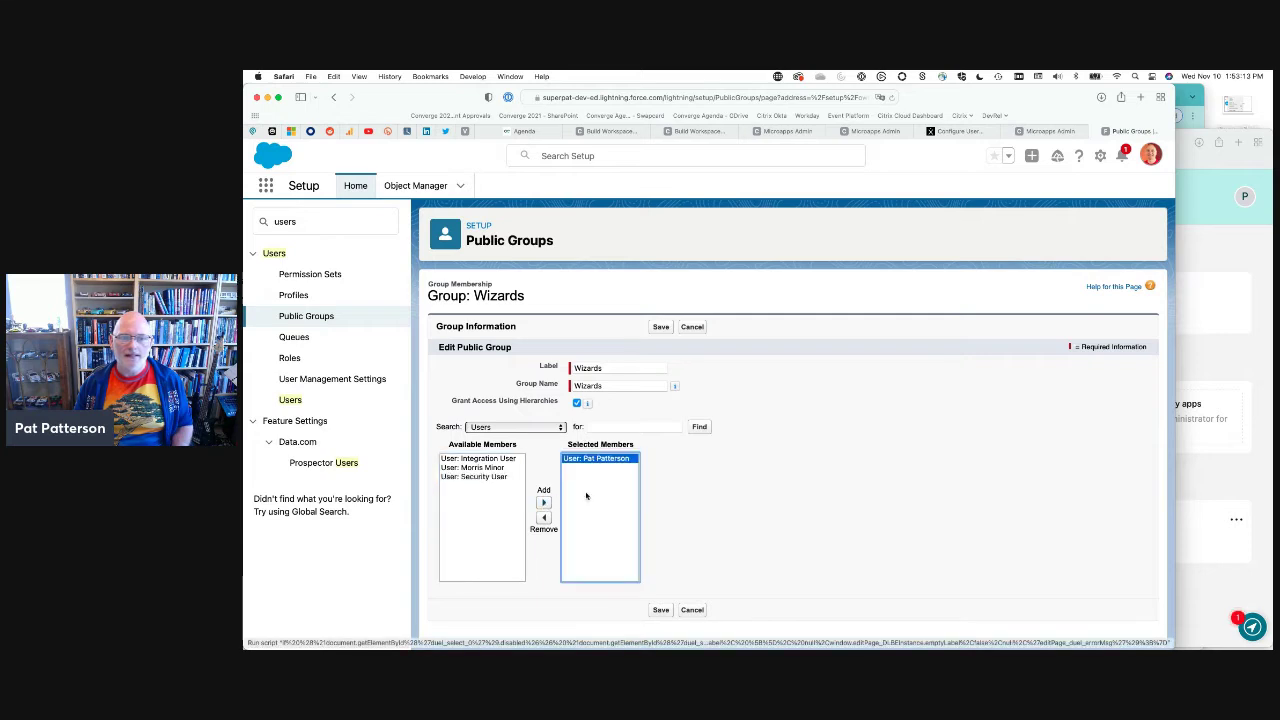
{"action": "left_click", "coordinate": [661, 327]}
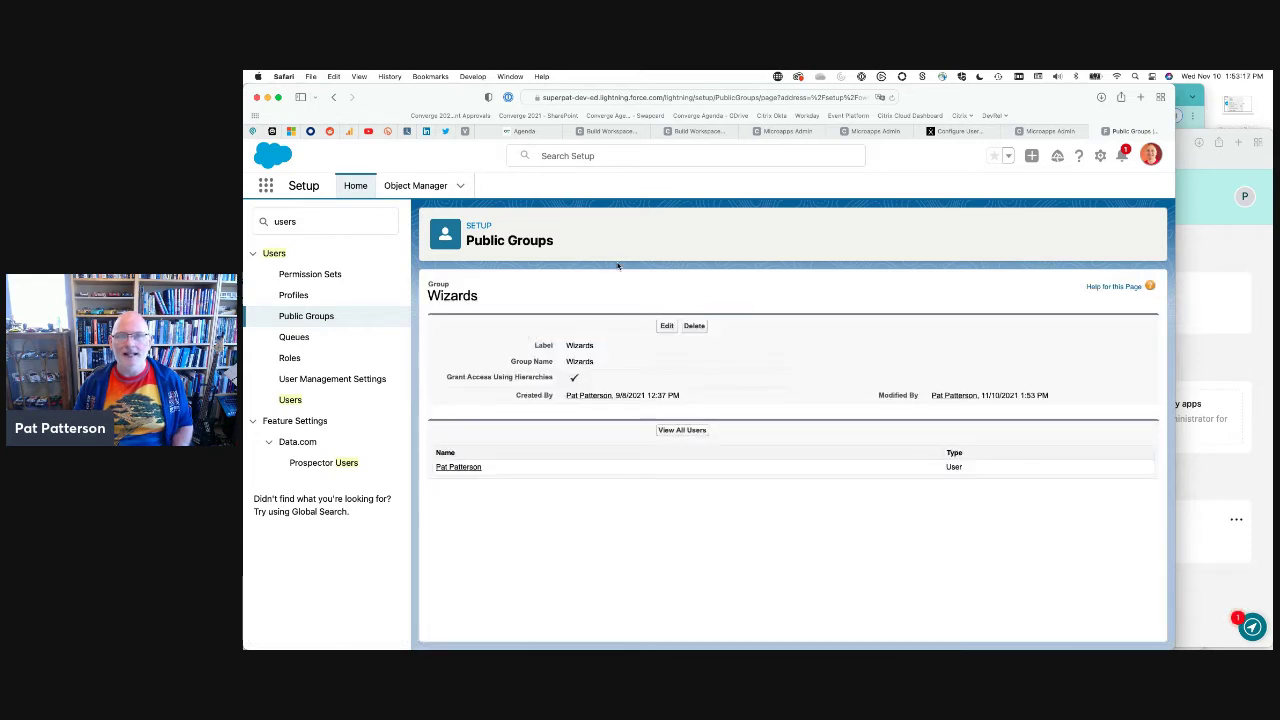
Return to Microapps Admin's user providers and run another full synchronization of My Salesforce Provider
{"action": "left_click", "coordinate": [862, 131]}
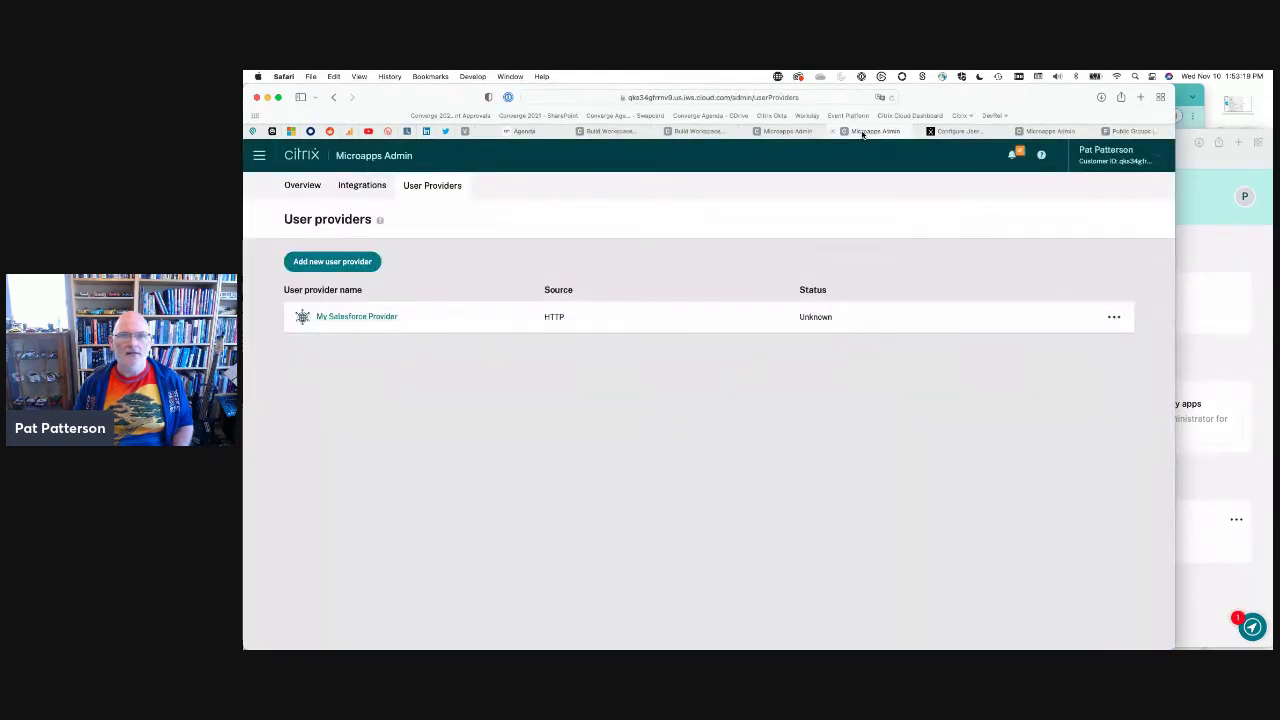
{"action": "left_click", "coordinate": [1113, 317]}
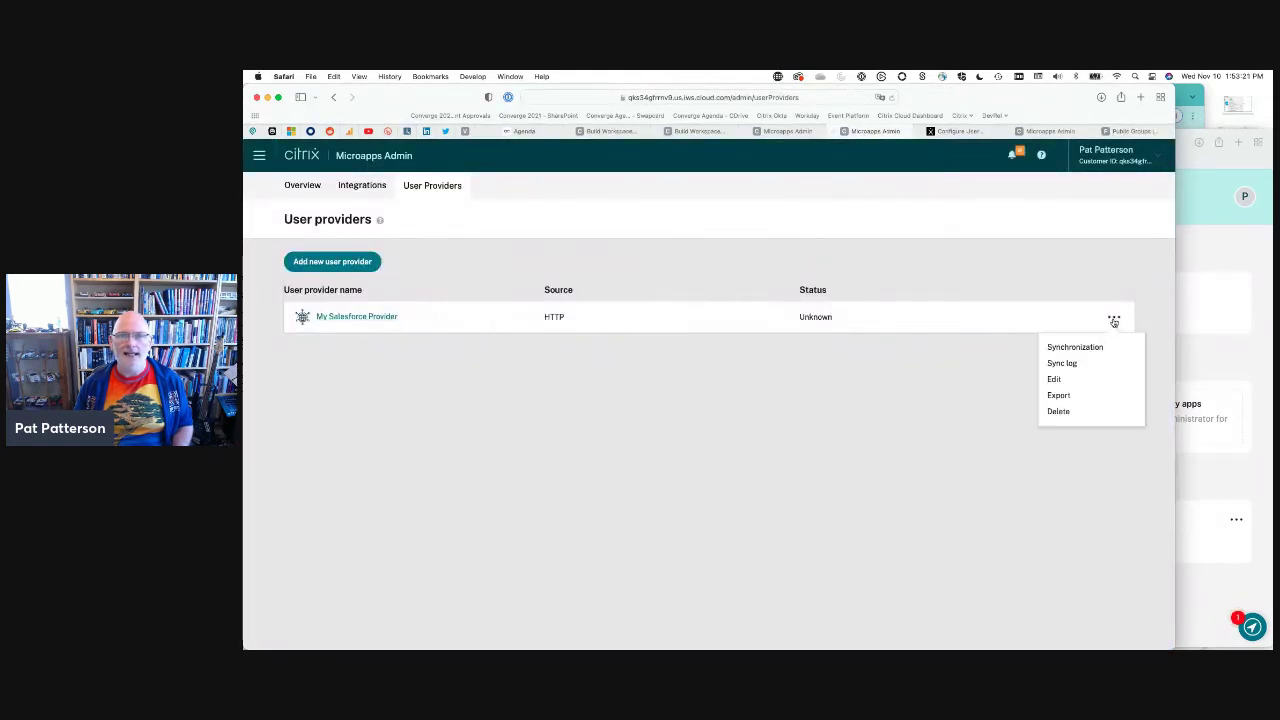
{"action": "left_click", "coordinate": [1094, 346]}
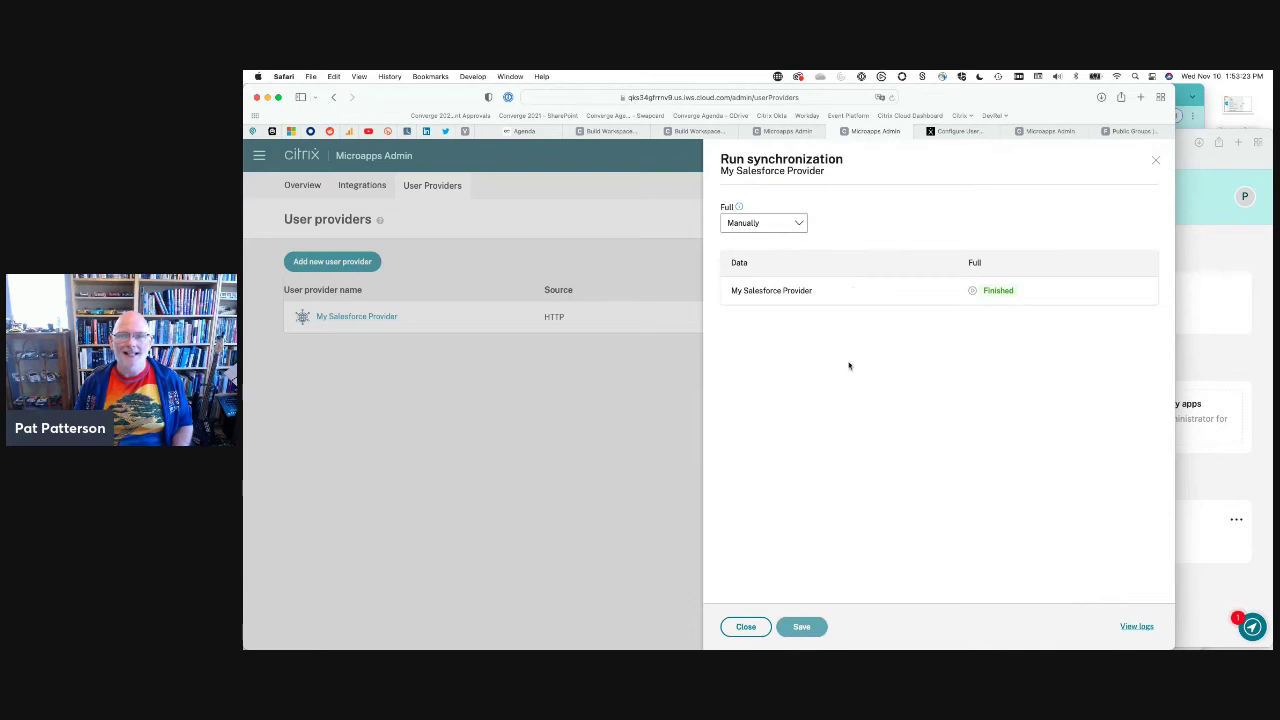
{"action": "left_click", "coordinate": [971, 292]}
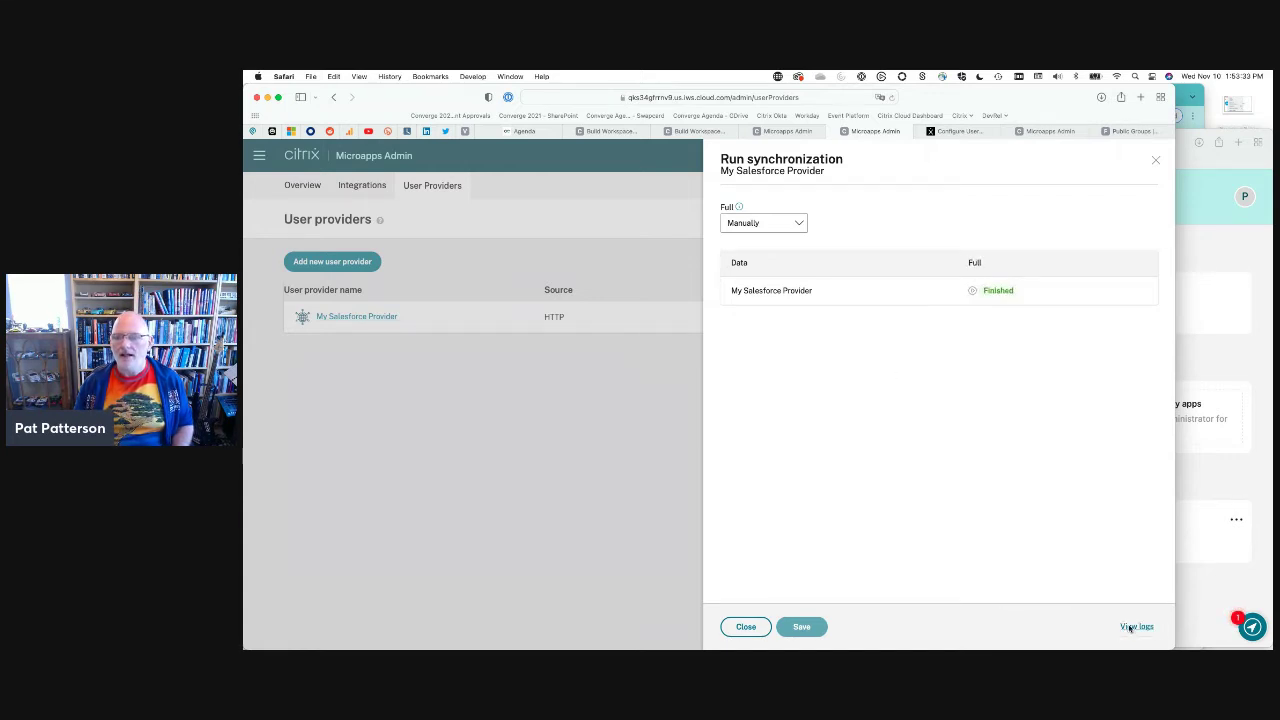
Compare the overall changes applied in the two latest sync logs, inspect the new salesforceUserGroups mappings, and close the synchronization details
{"action": "left_click", "coordinate": [1134, 627]}
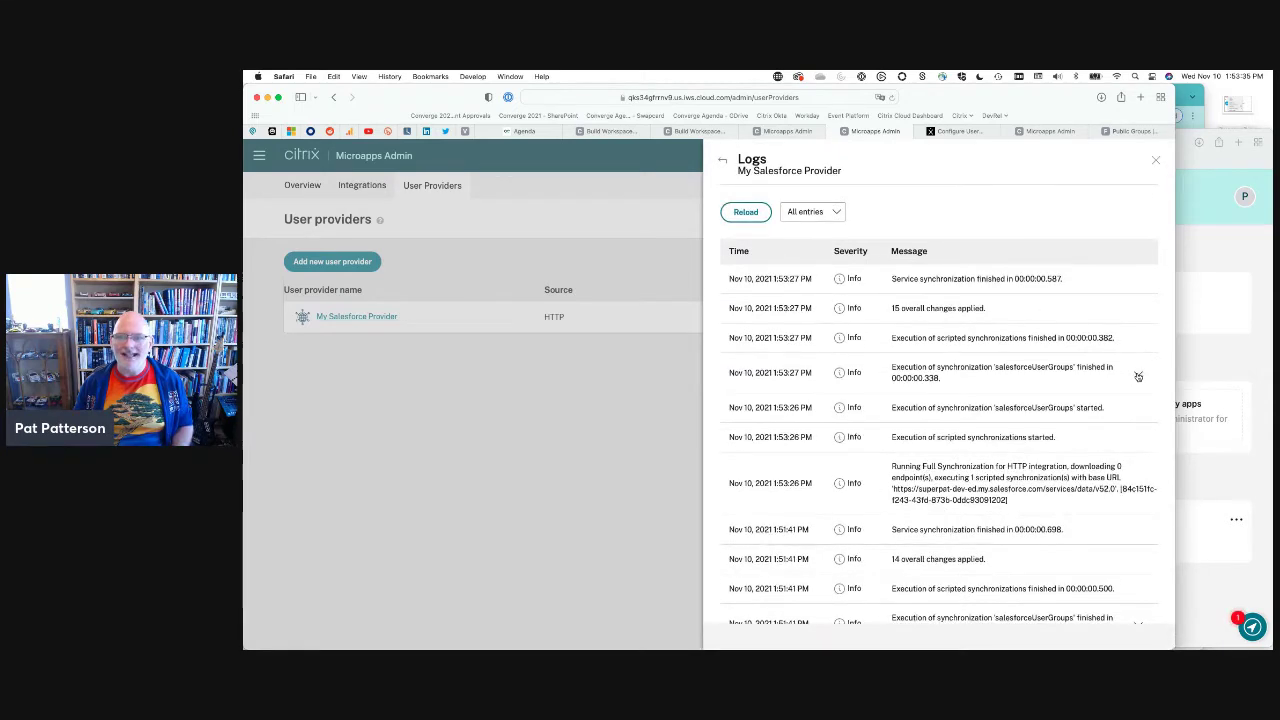
{"action": "left_click_drag", "start_coordinate": [893, 558], "coordinate": [986, 560]}
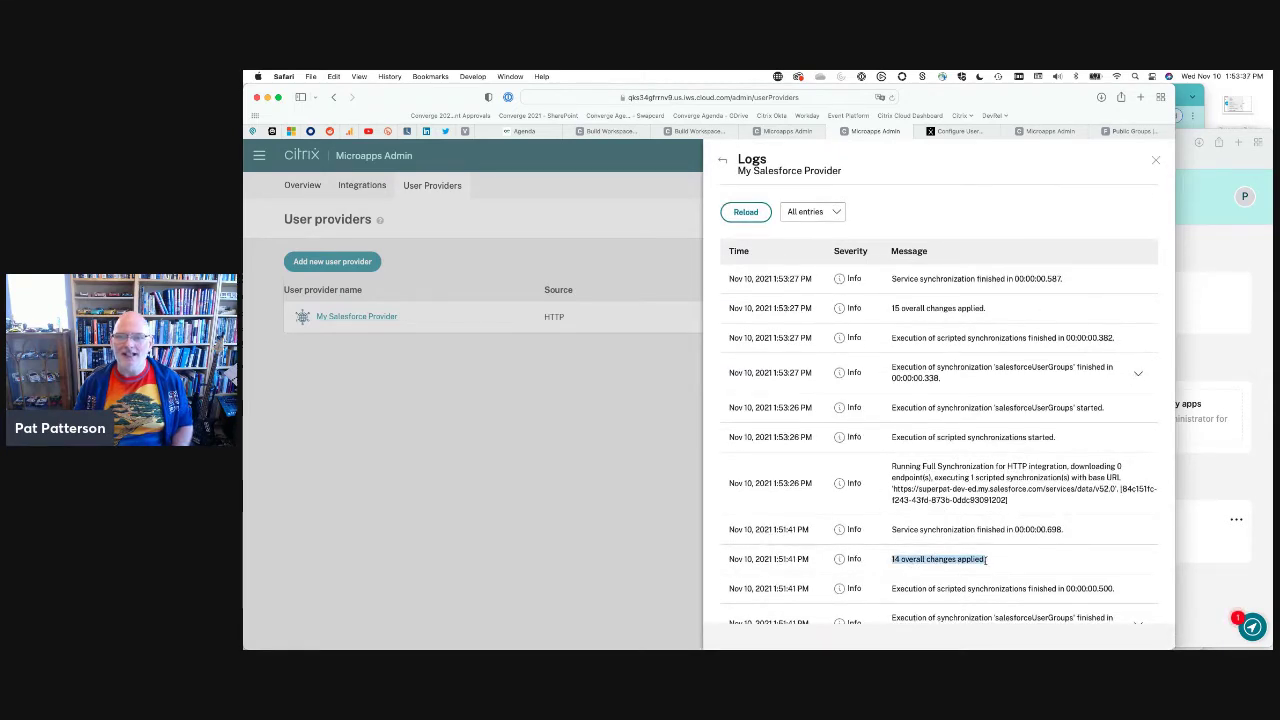
{"action": "left_click_drag", "start_coordinate": [891, 308], "coordinate": [986, 310]}
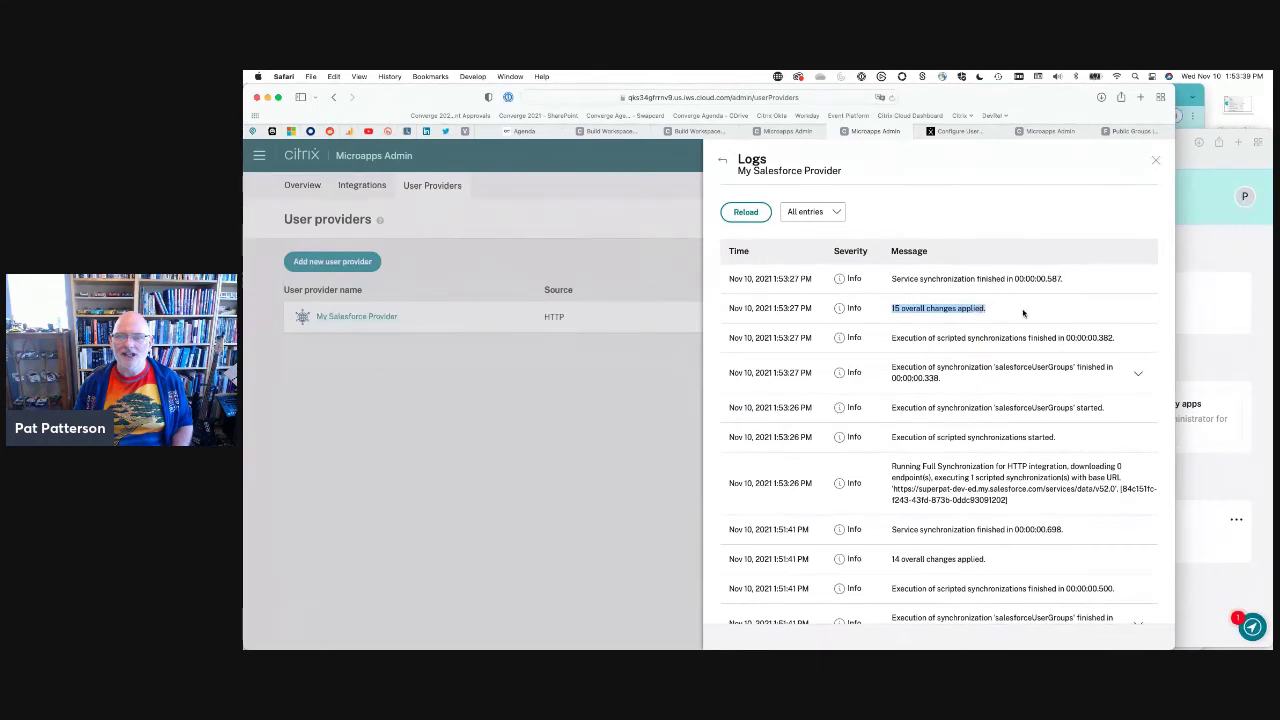
{"action": "left_click", "coordinate": [1060, 340]}
{"action": "scroll", "coordinate": [900, 450], "scroll_direction": "down", "scroll_amount": 5}
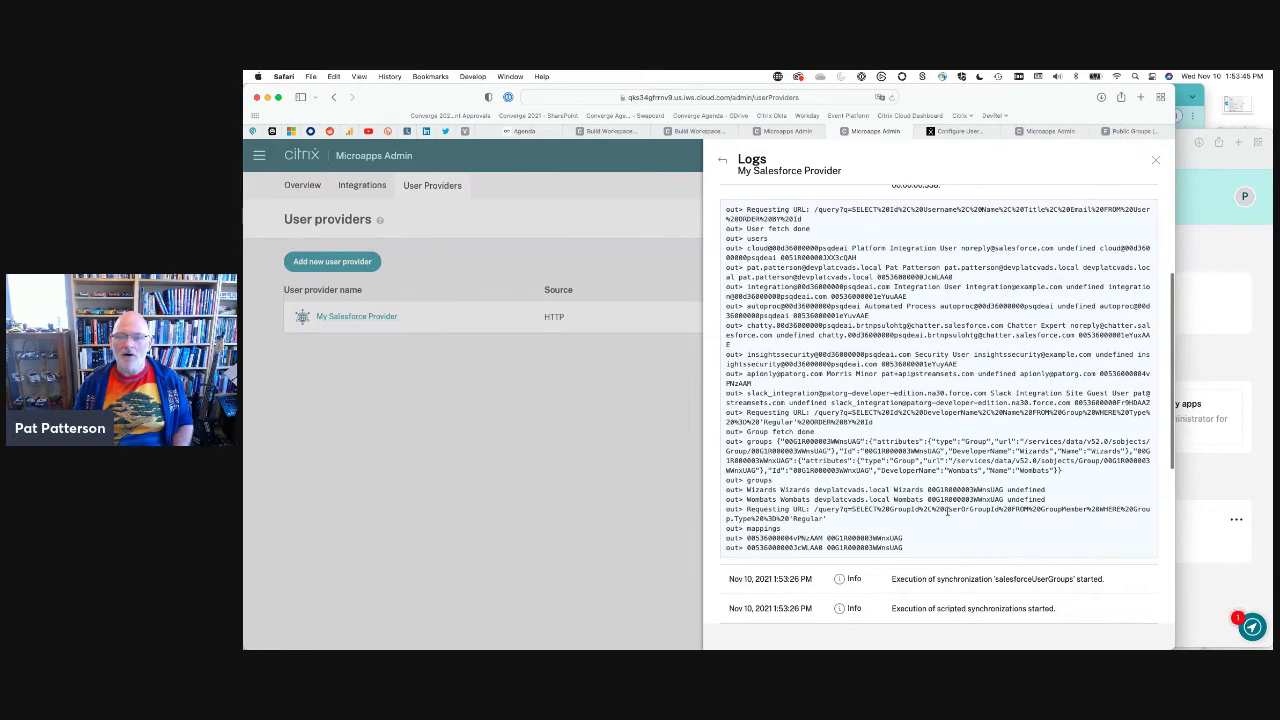
{"action": "scroll", "coordinate": [938, 514], "scroll_direction": "up", "scroll_amount": 5}
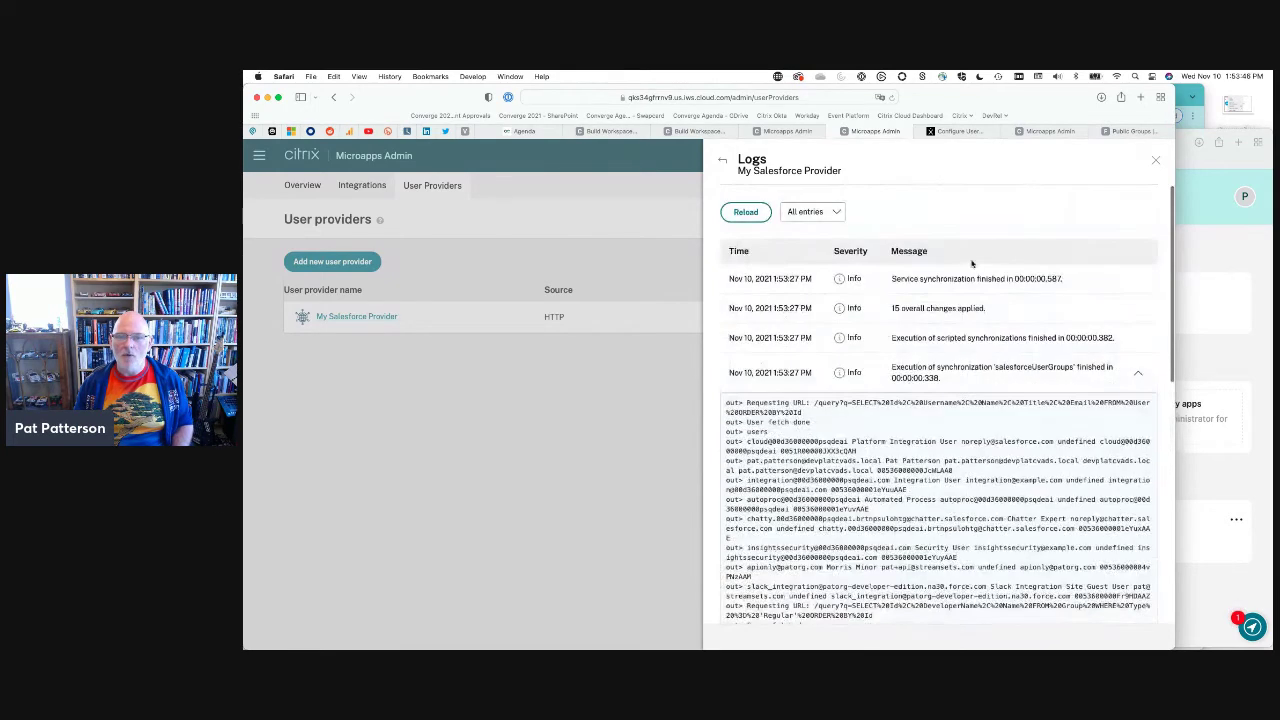
{"action": "left_click", "coordinate": [724, 162]}
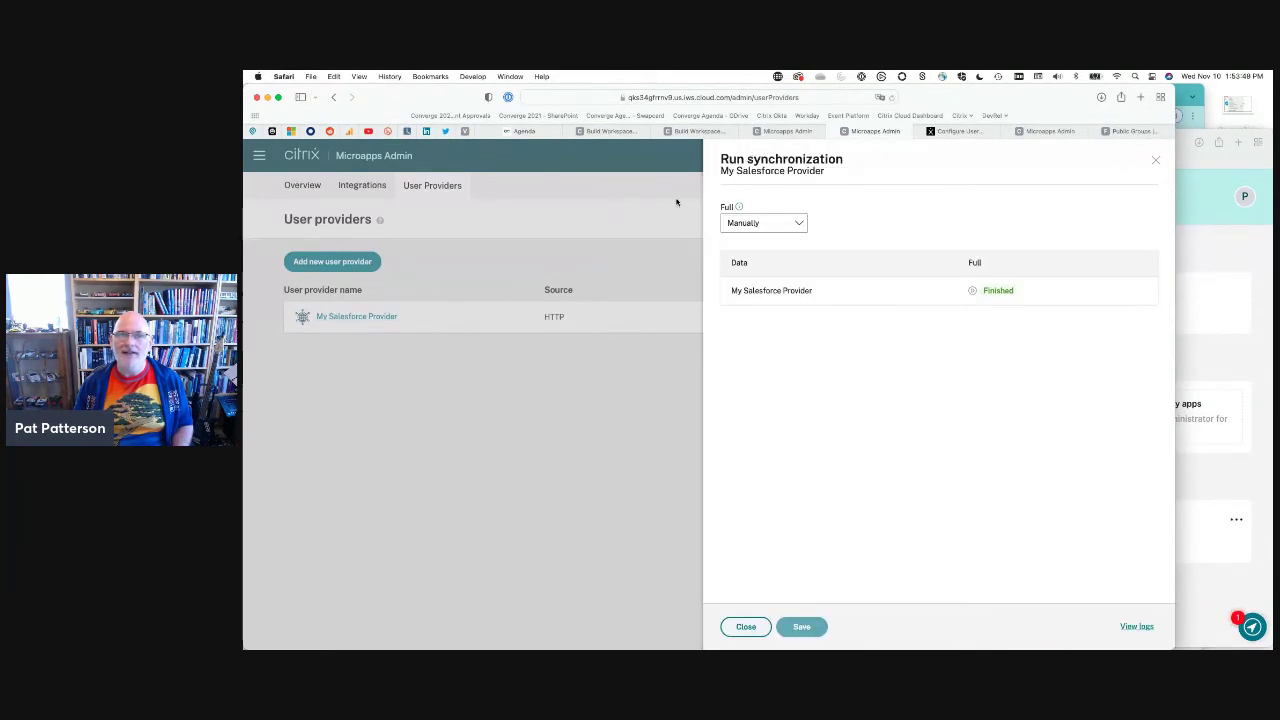
{"action": "left_click", "coordinate": [1156, 162]}
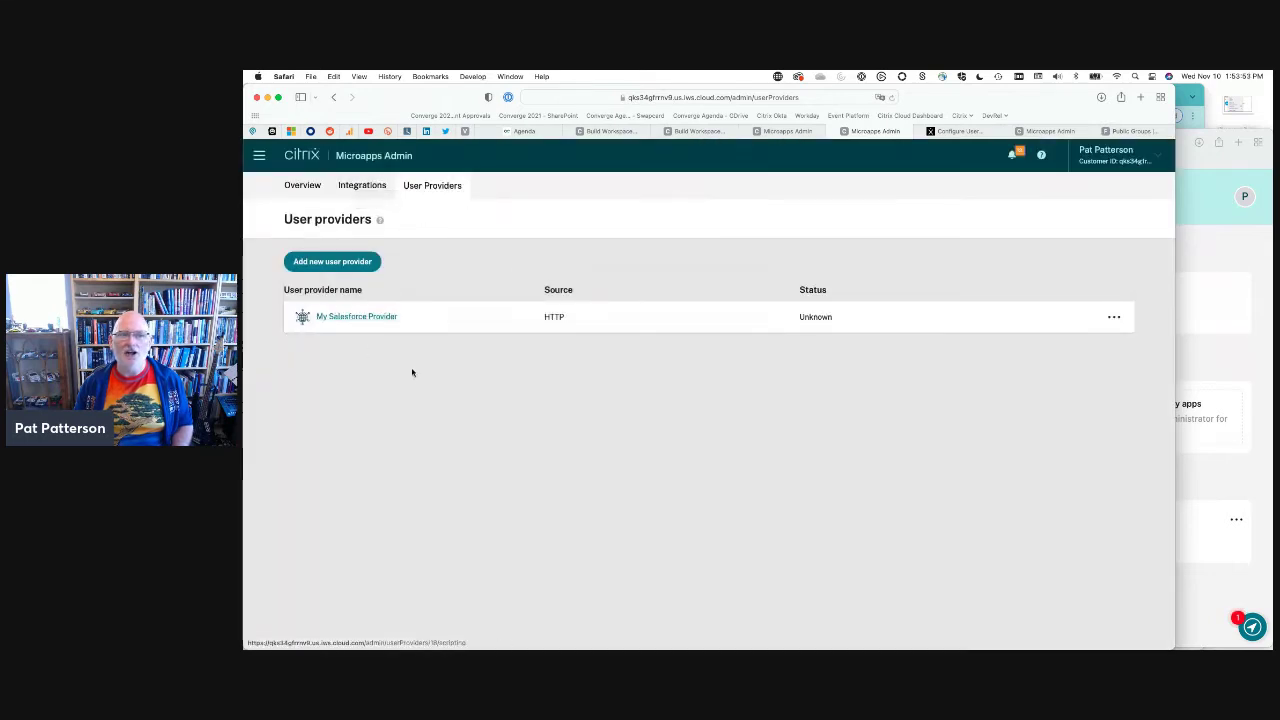
Switch to Citrix Workspace and reload the home page several times to check for the microapp under Actions
{"action": "left_click", "coordinate": [1195, 172]}
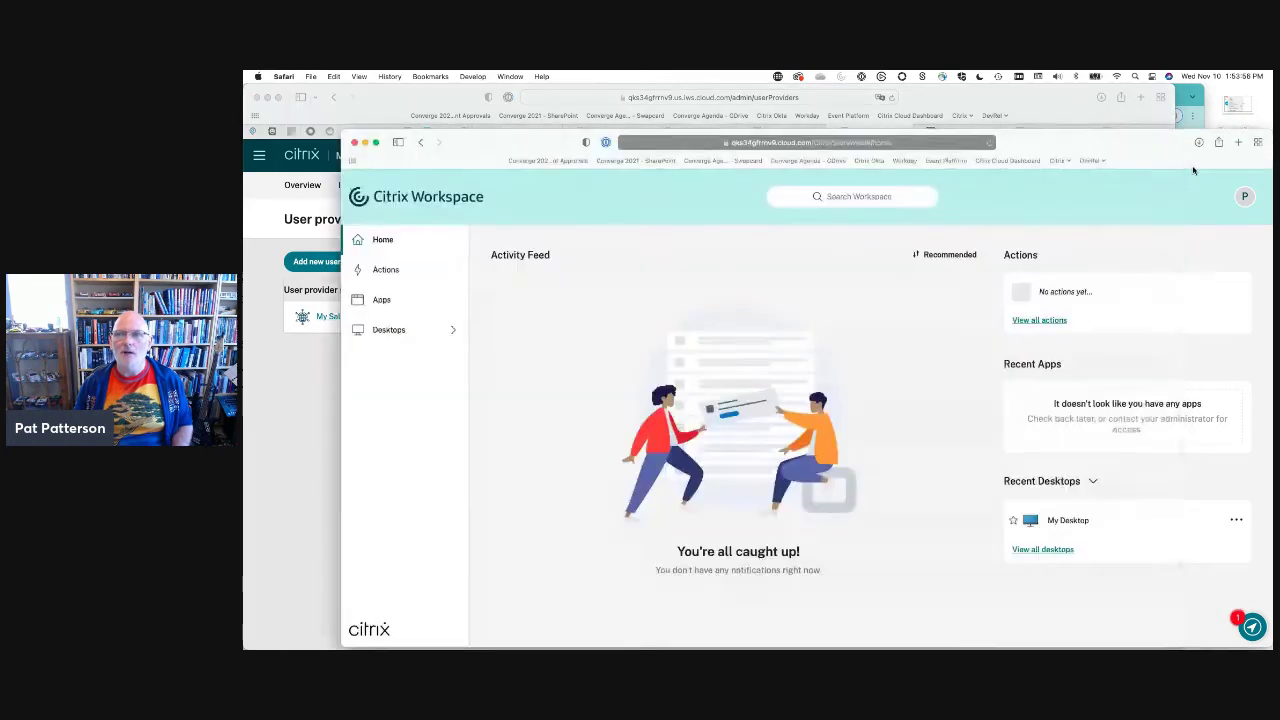
{"action": "left_click", "coordinate": [989, 142]}
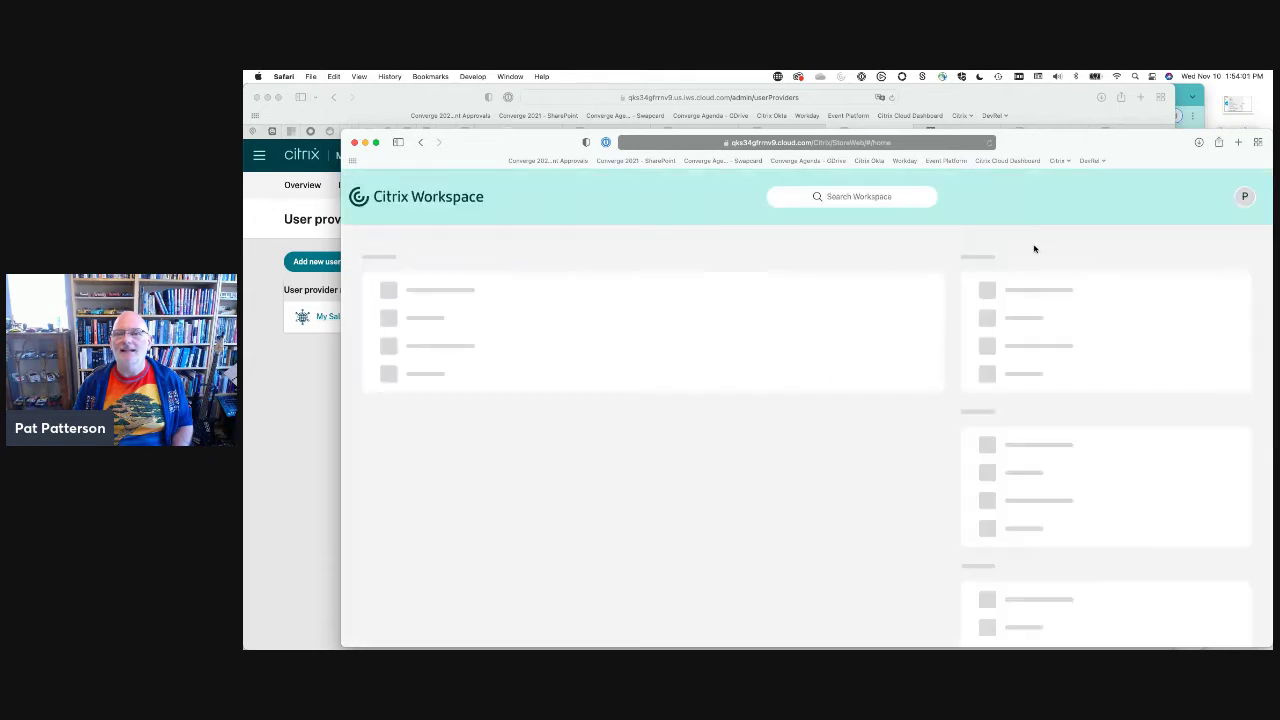
{"action": "left_click", "coordinate": [989, 142]}
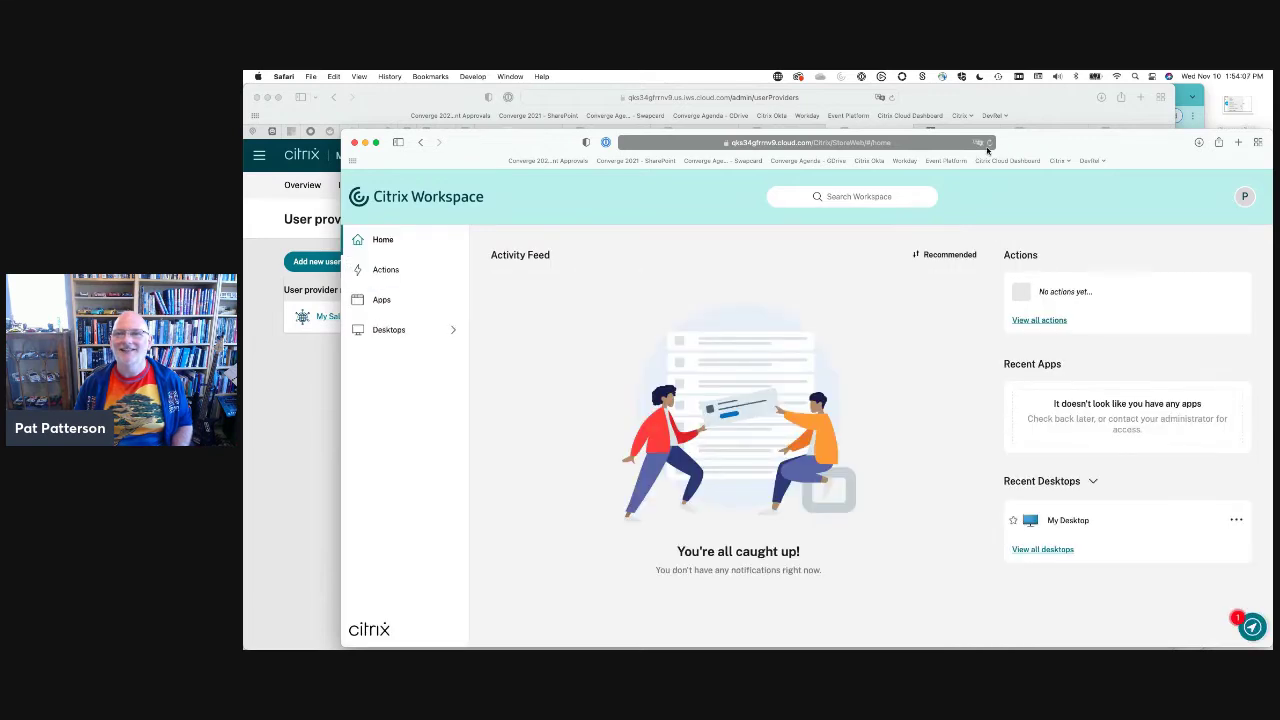
{"action": "left_click", "coordinate": [989, 143]}
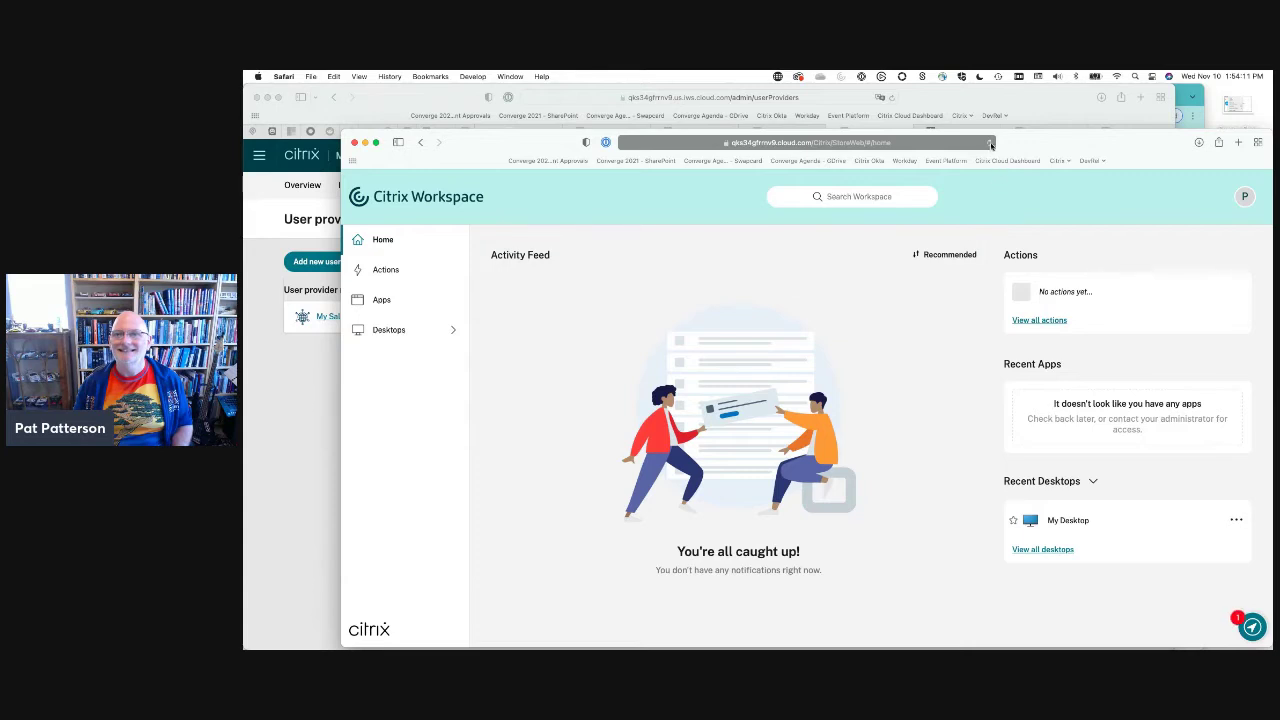
{"action": "left_click", "coordinate": [989, 143]}
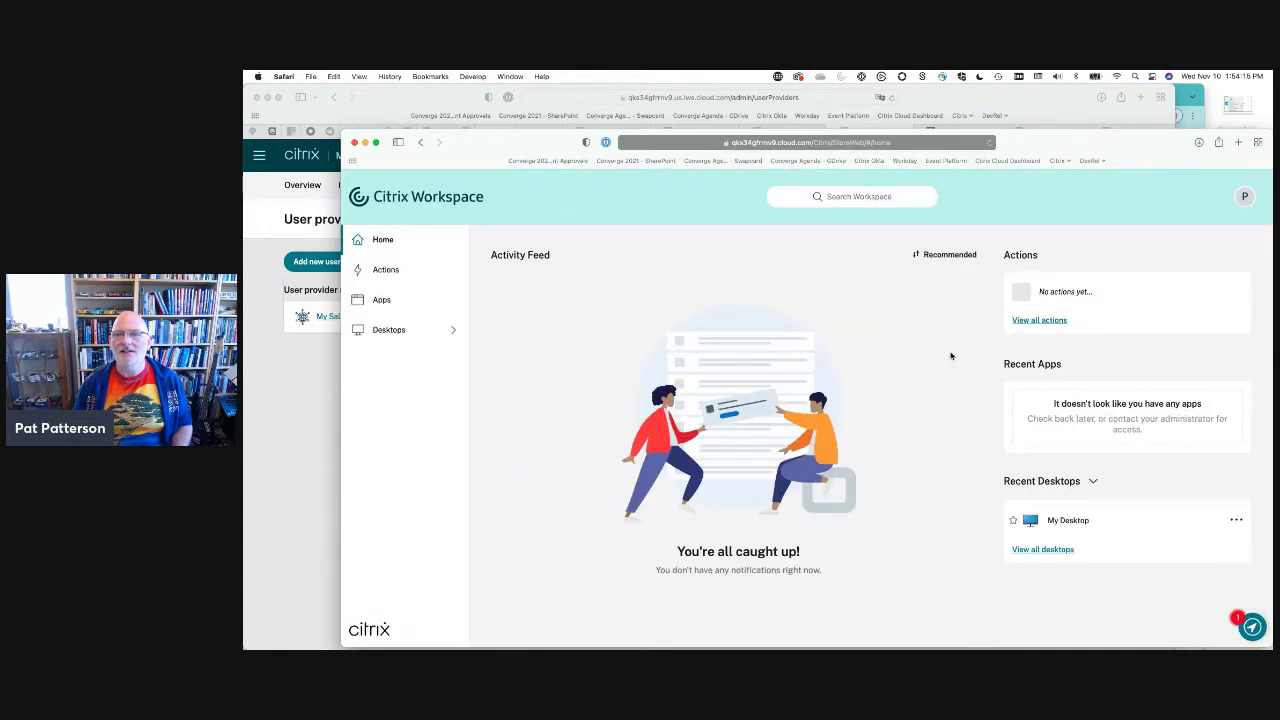
View all actions in Citrix Workspace, reload the list, and return to the home page to check it again
{"action": "left_click", "coordinate": [1050, 321]}
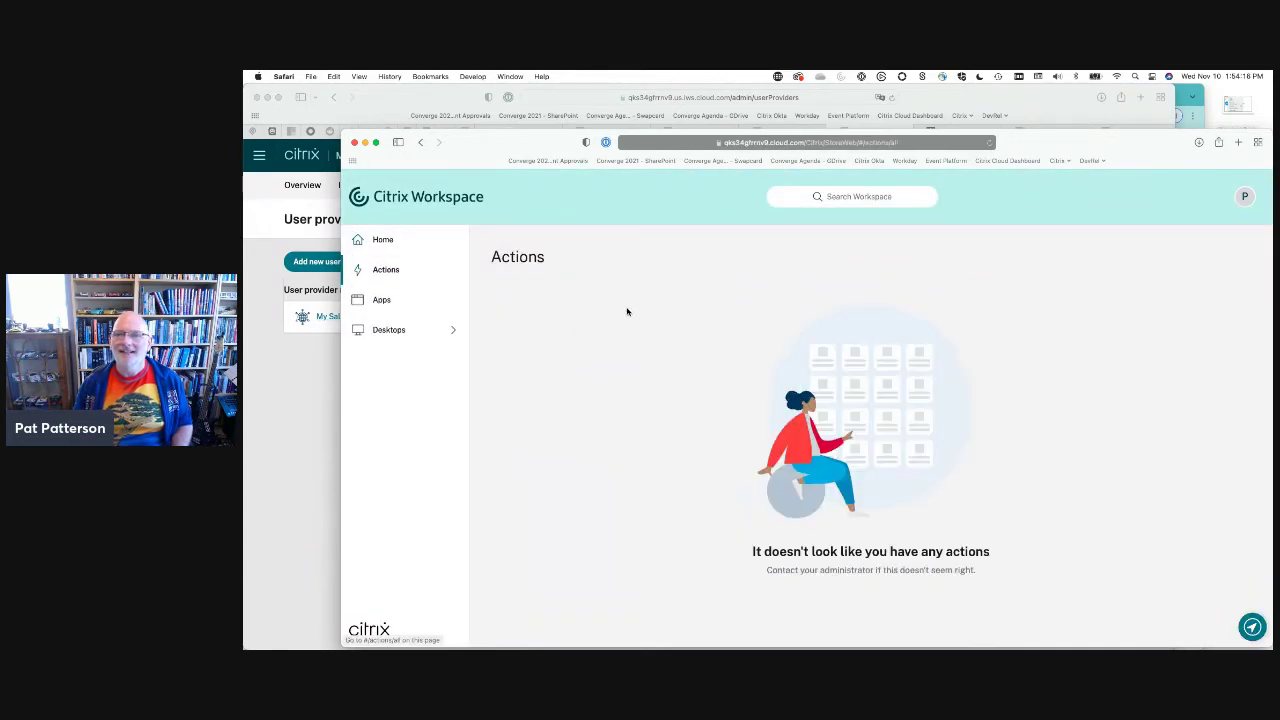
{"action": "left_click", "coordinate": [990, 143]}
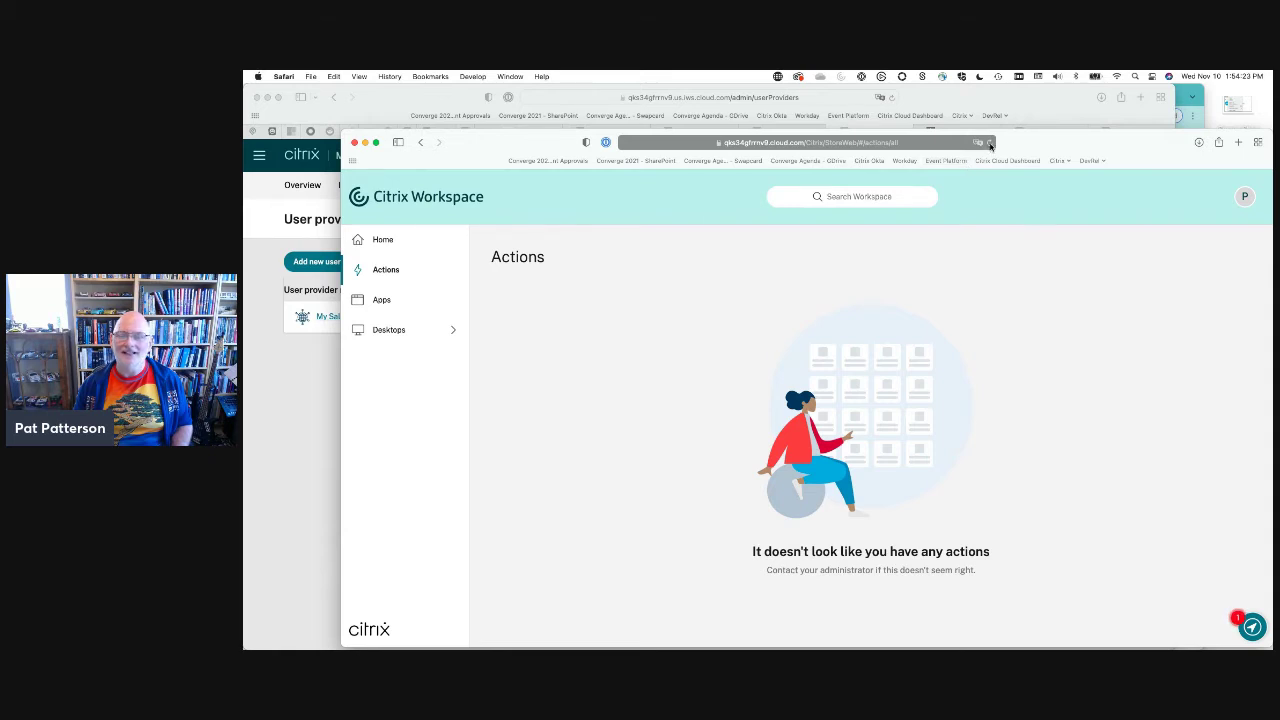
{"action": "left_click", "coordinate": [990, 143]}
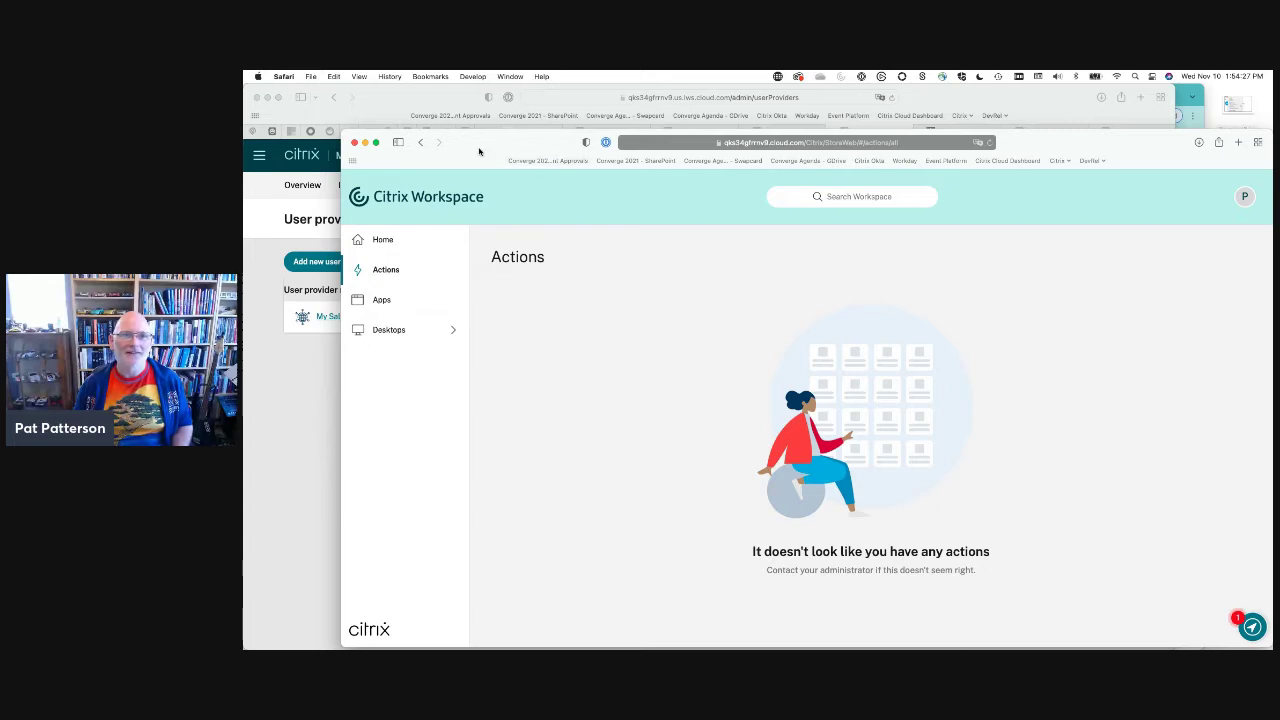
{"action": "left_click", "coordinate": [382, 240]}
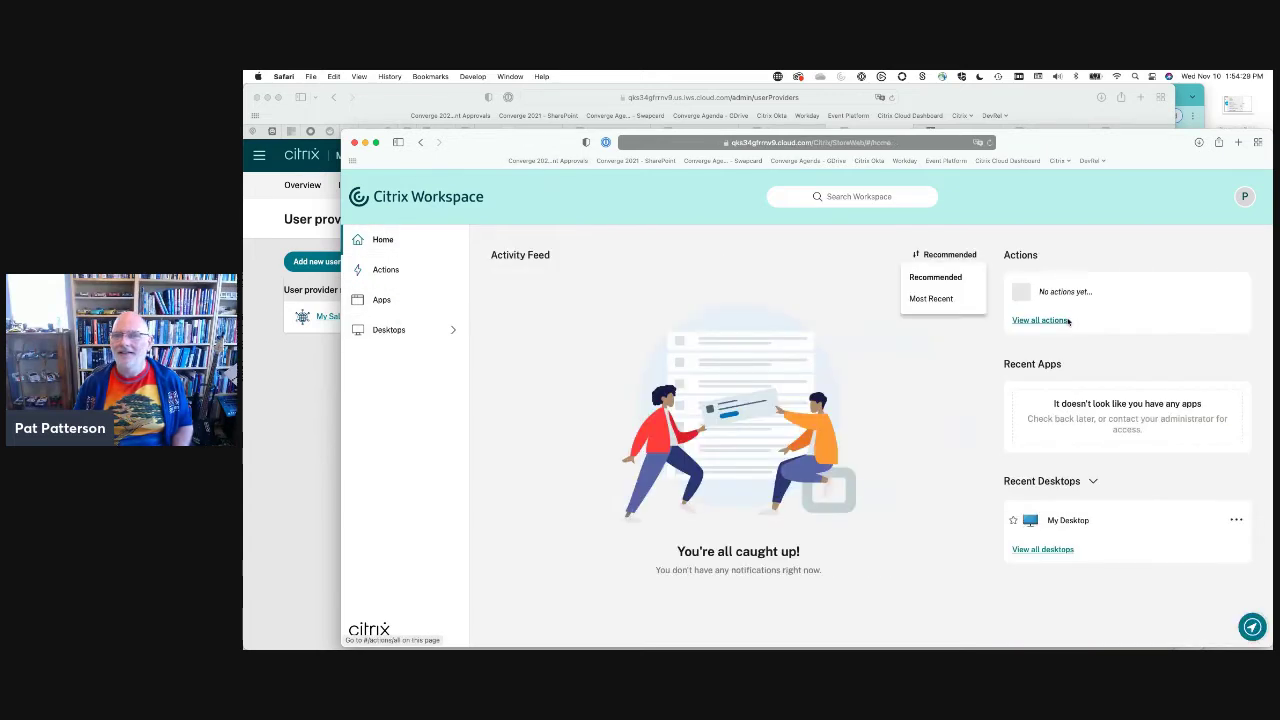
{"action": "left_click", "coordinate": [990, 142]}
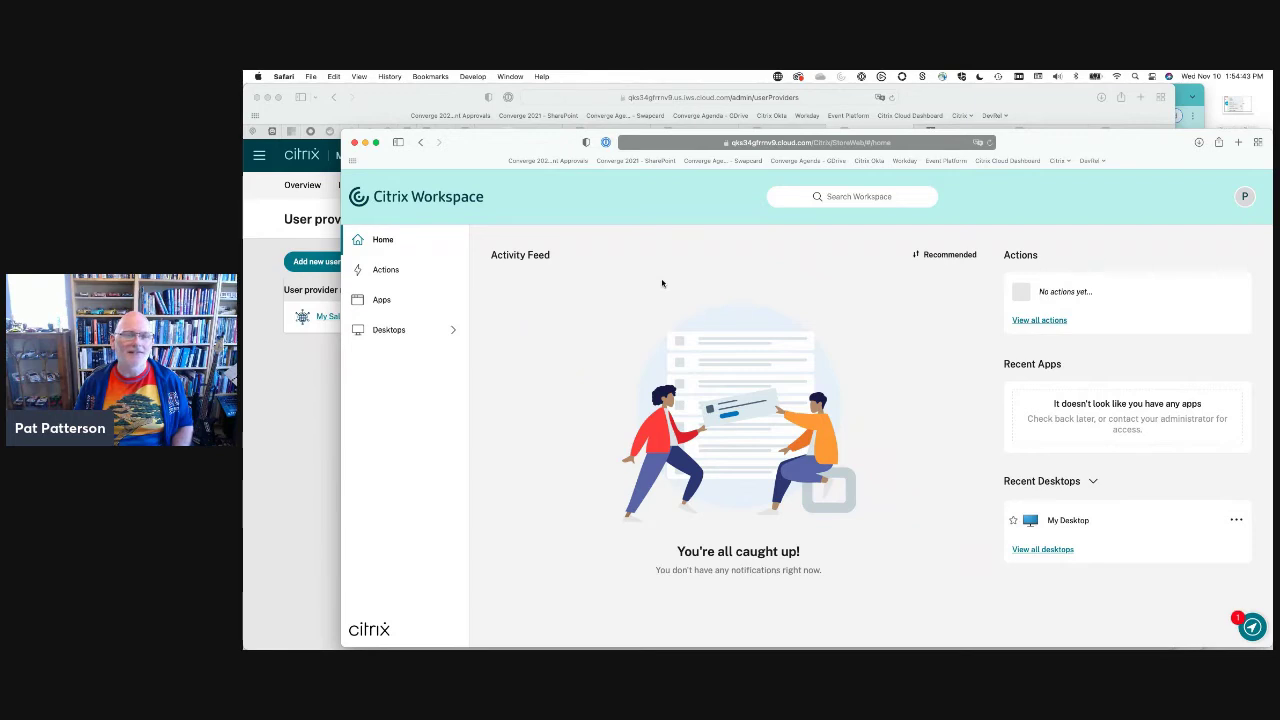
Switch to Microapps Admin's APJ Beers integration and open subscriber management for the Create Beer microapp
{"action": "key", "text": "super+Tab"}
{"action": "left_click", "coordinate": [280, 400]}
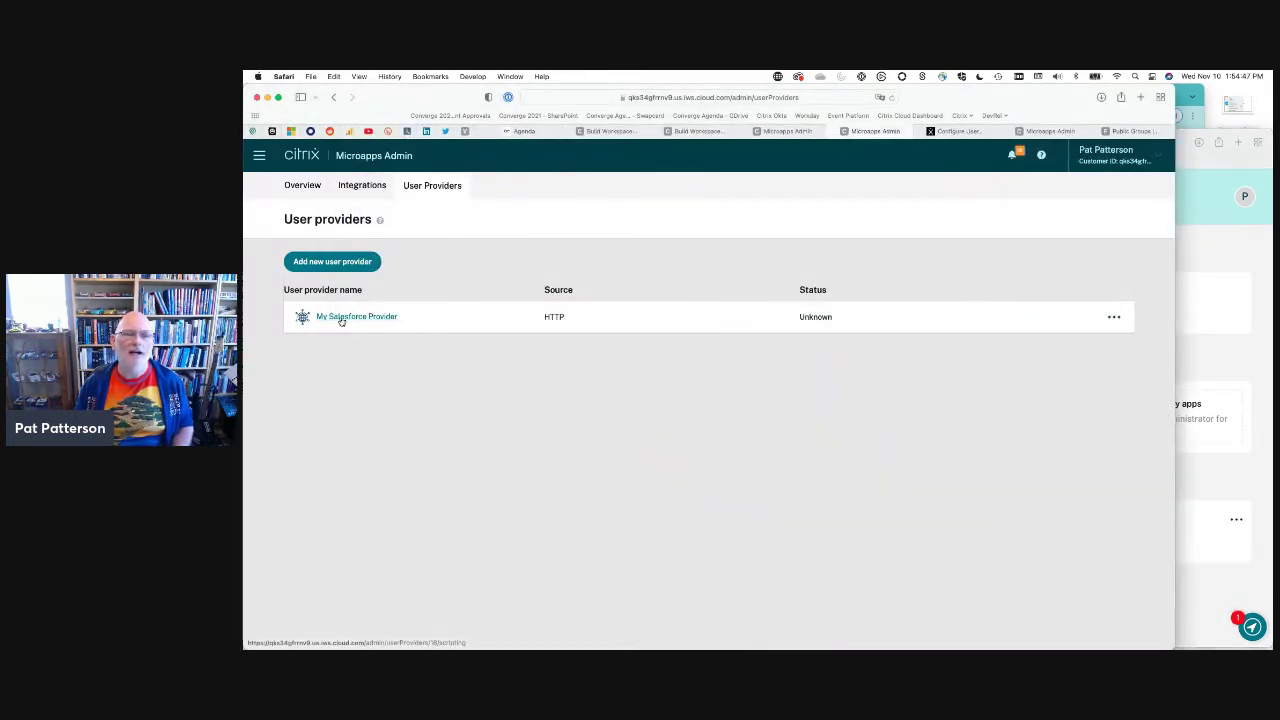
{"action": "left_click", "coordinate": [775, 131]}
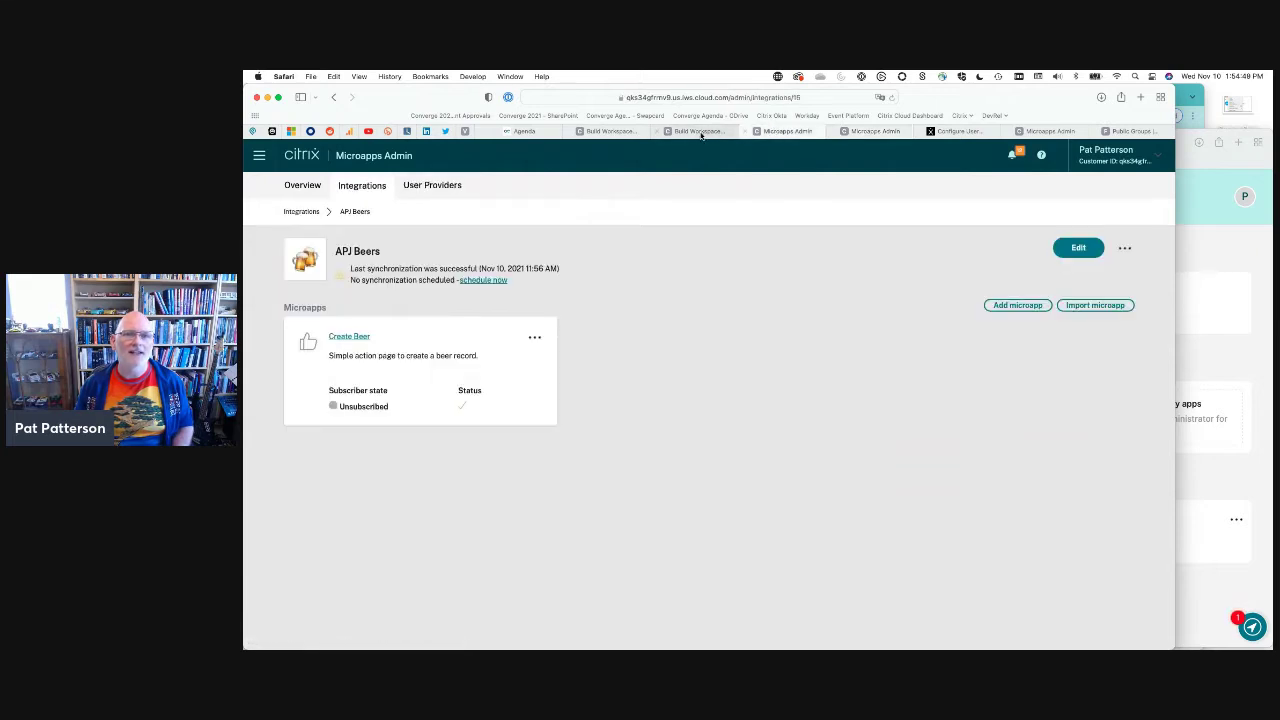
{"action": "left_click", "coordinate": [535, 338]}
{"action": "left_click", "coordinate": [500, 381]}
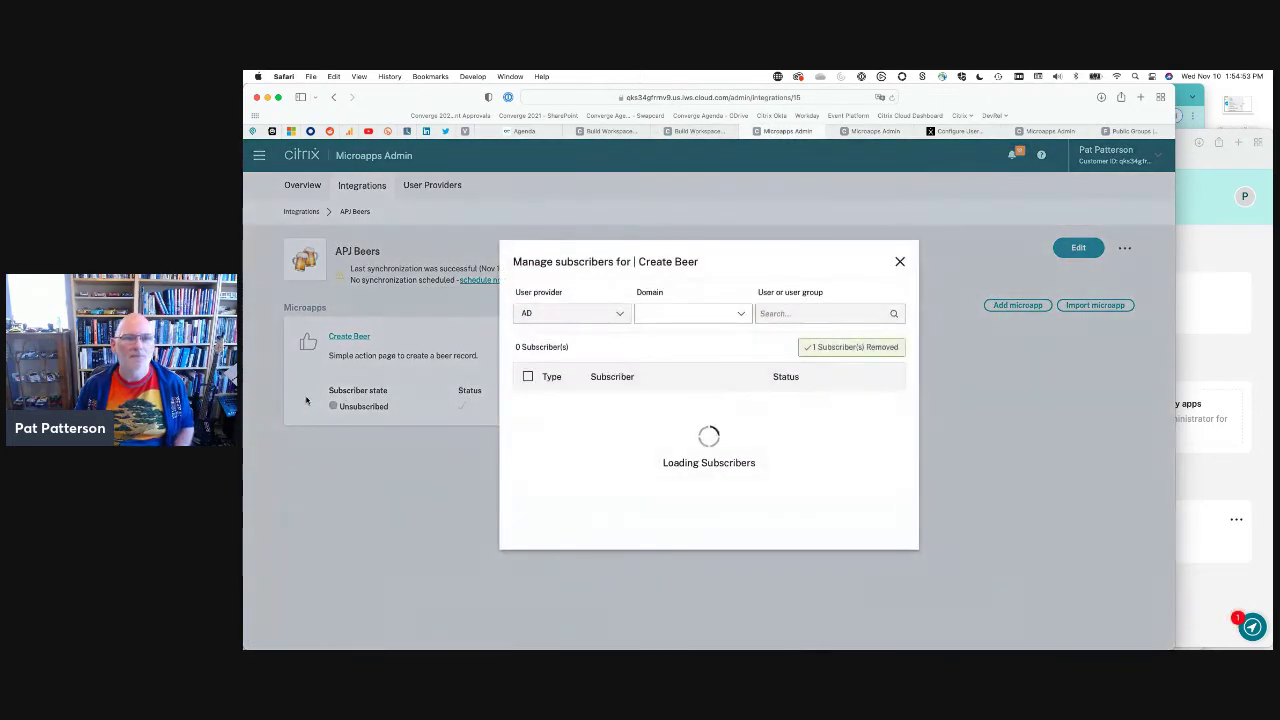
Subscribe the Wizards group from My Salesforce Provider in the devplatcvads.local domain to Create Beer, and close the subscriber dialog
{"action": "left_click", "coordinate": [575, 312]}
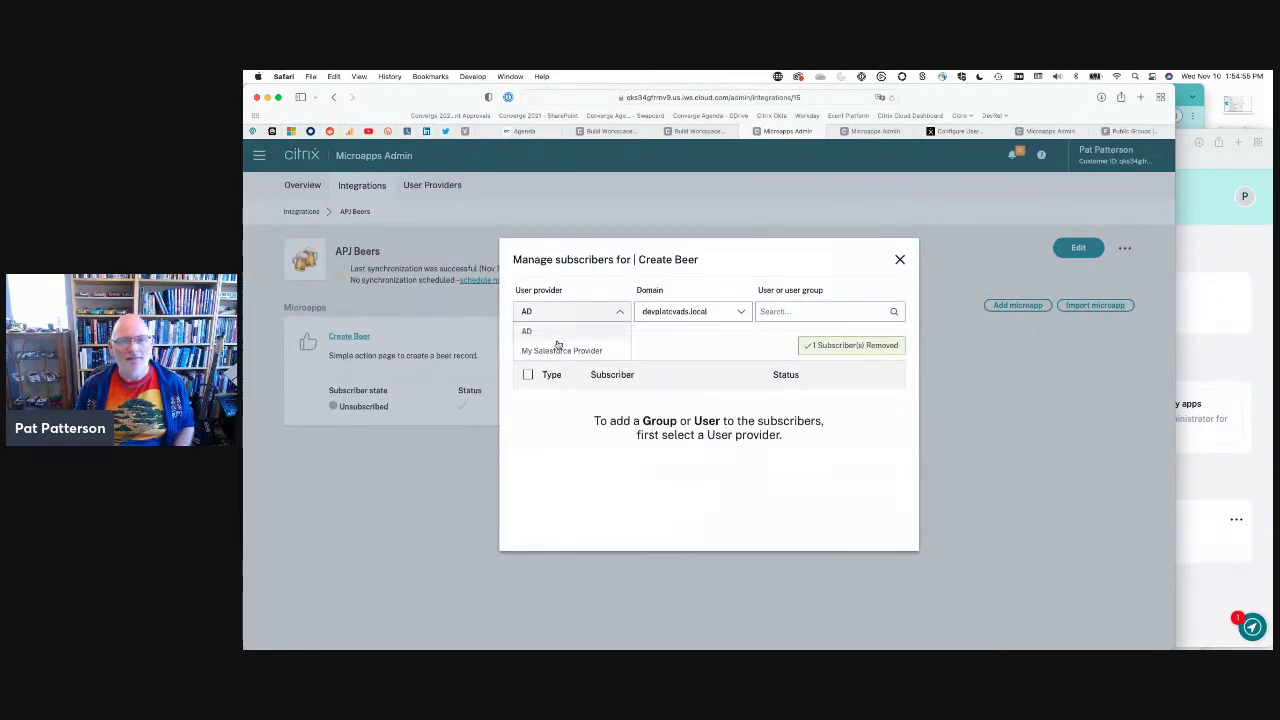
{"action": "left_click", "coordinate": [557, 348]}
{"action": "left_click", "coordinate": [722, 313]}
{"action": "left_click", "coordinate": [746, 346]}
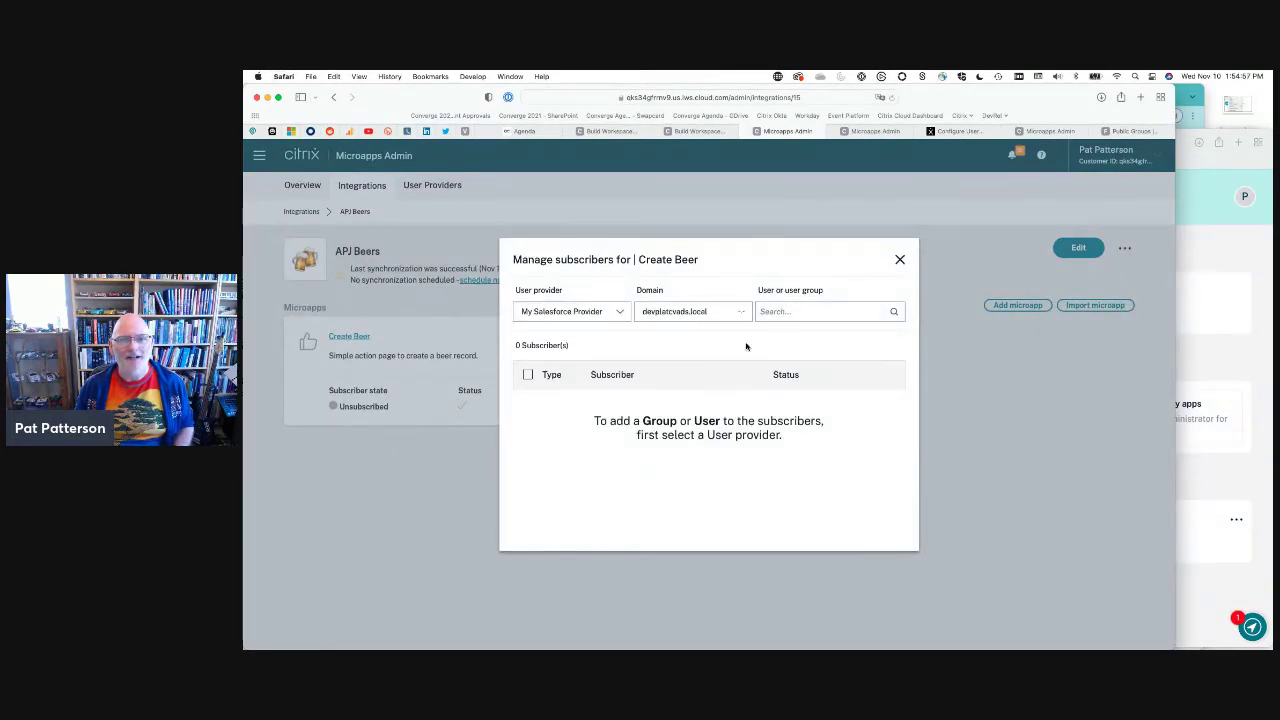
{"action": "type", "text": "wu"}
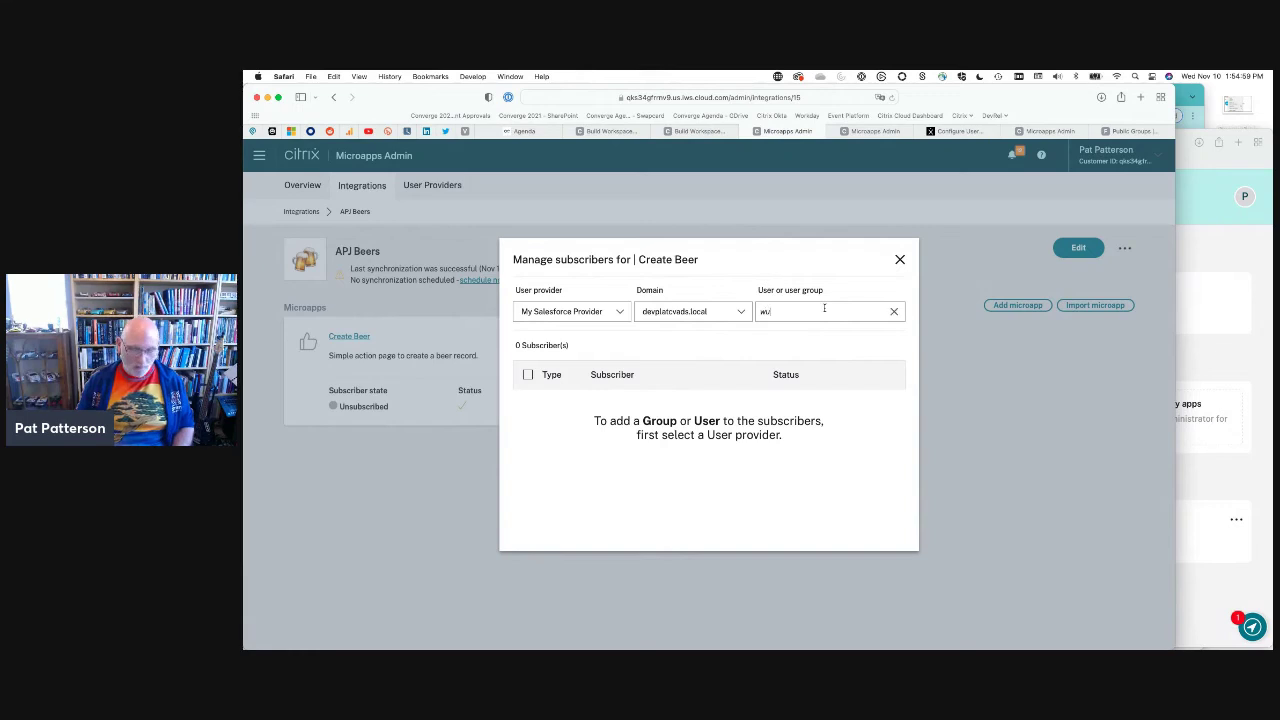
{"action": "type", "text": "z"}
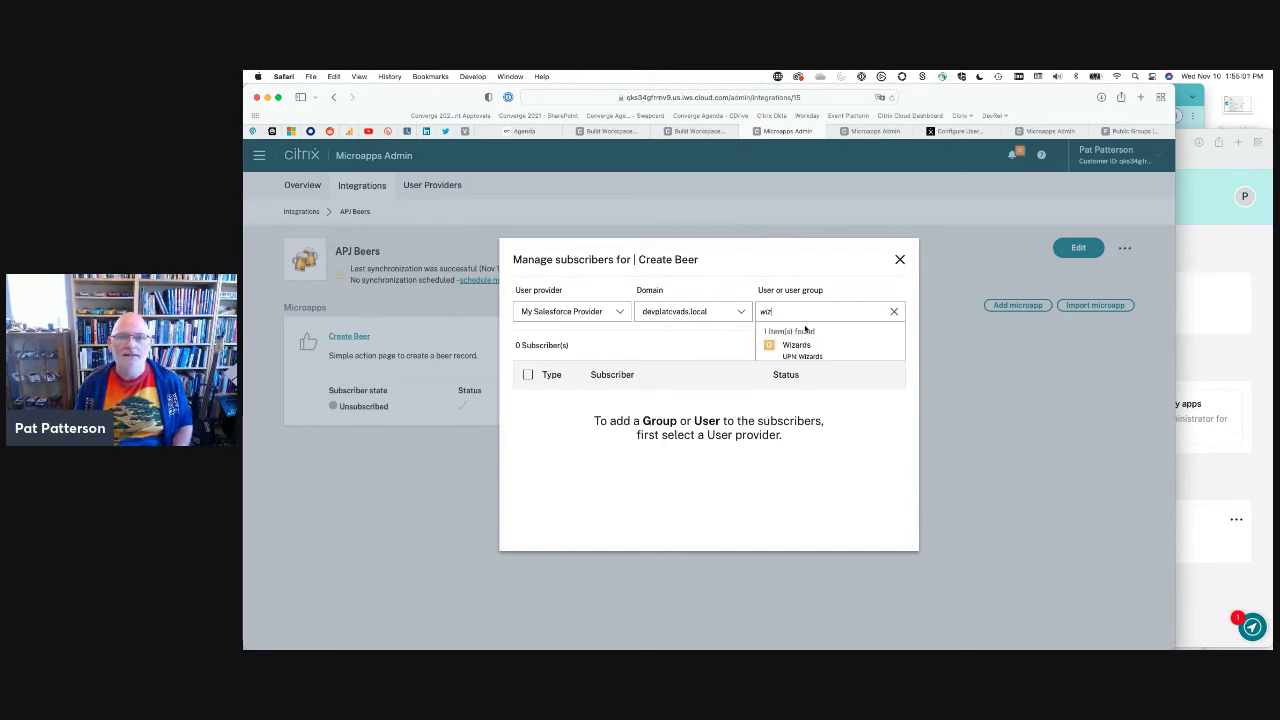
{"action": "left_click", "coordinate": [797, 350]}
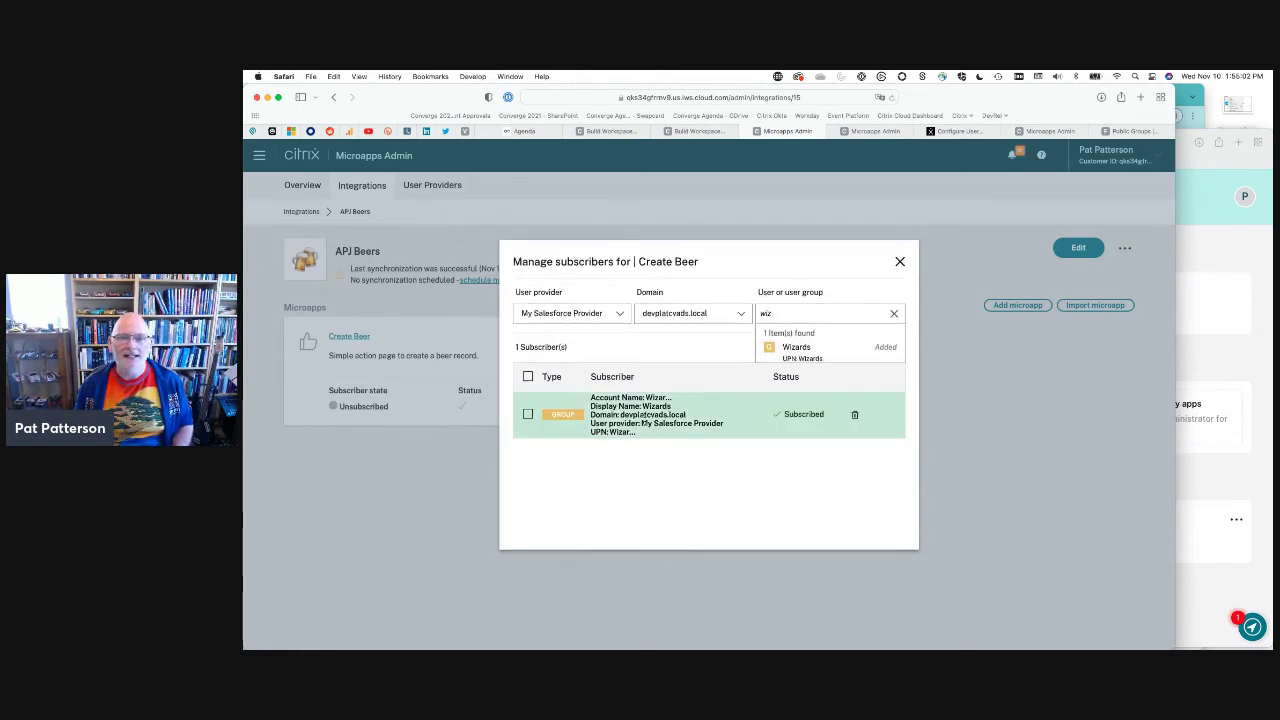
{"action": "left_click", "coordinate": [899, 261]}
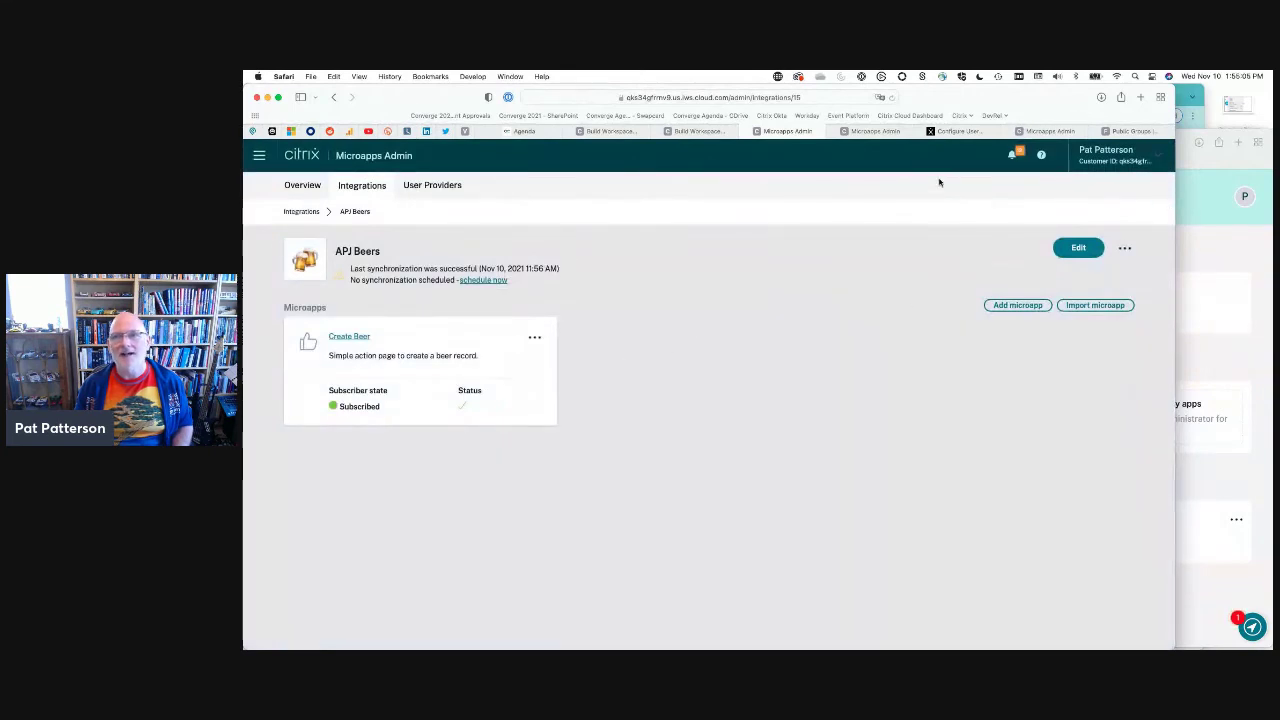
Return to Citrix Workspace and reload the home page to check whether the Wizards subscription delivers the Create Beer action
{"action": "left_click", "coordinate": [1184, 177]}
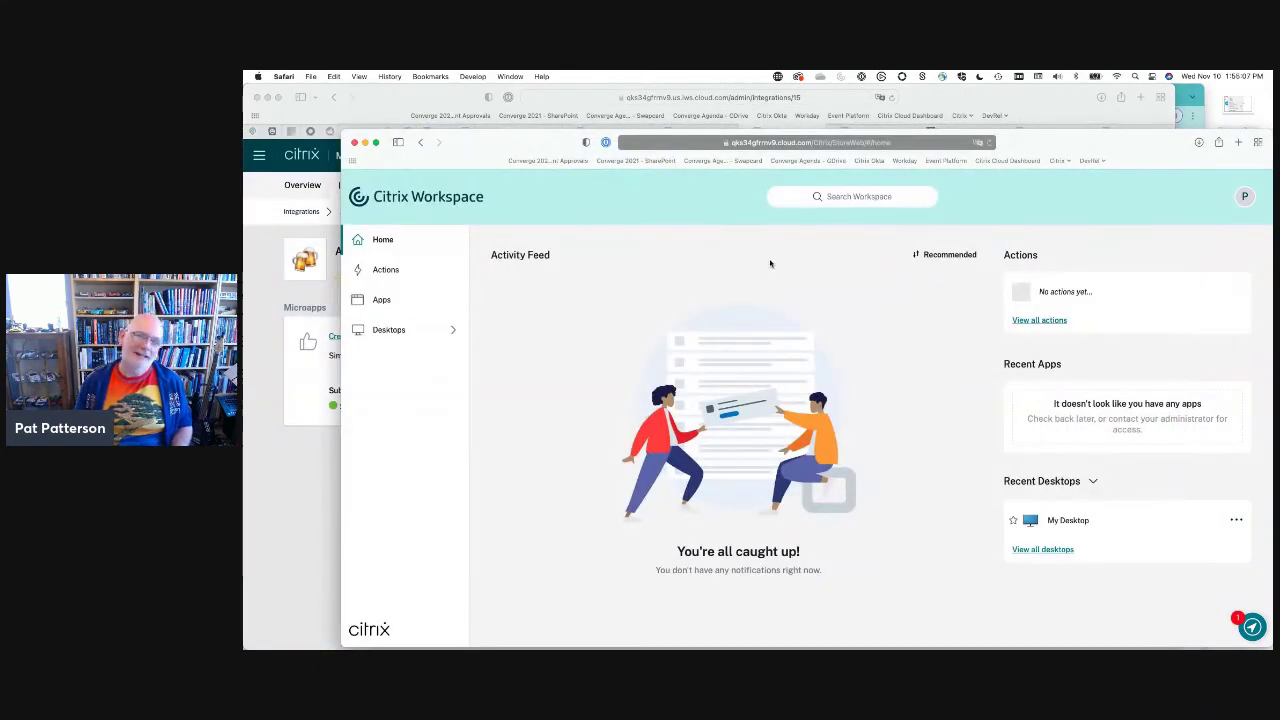
{"action": "left_click", "coordinate": [990, 143]}
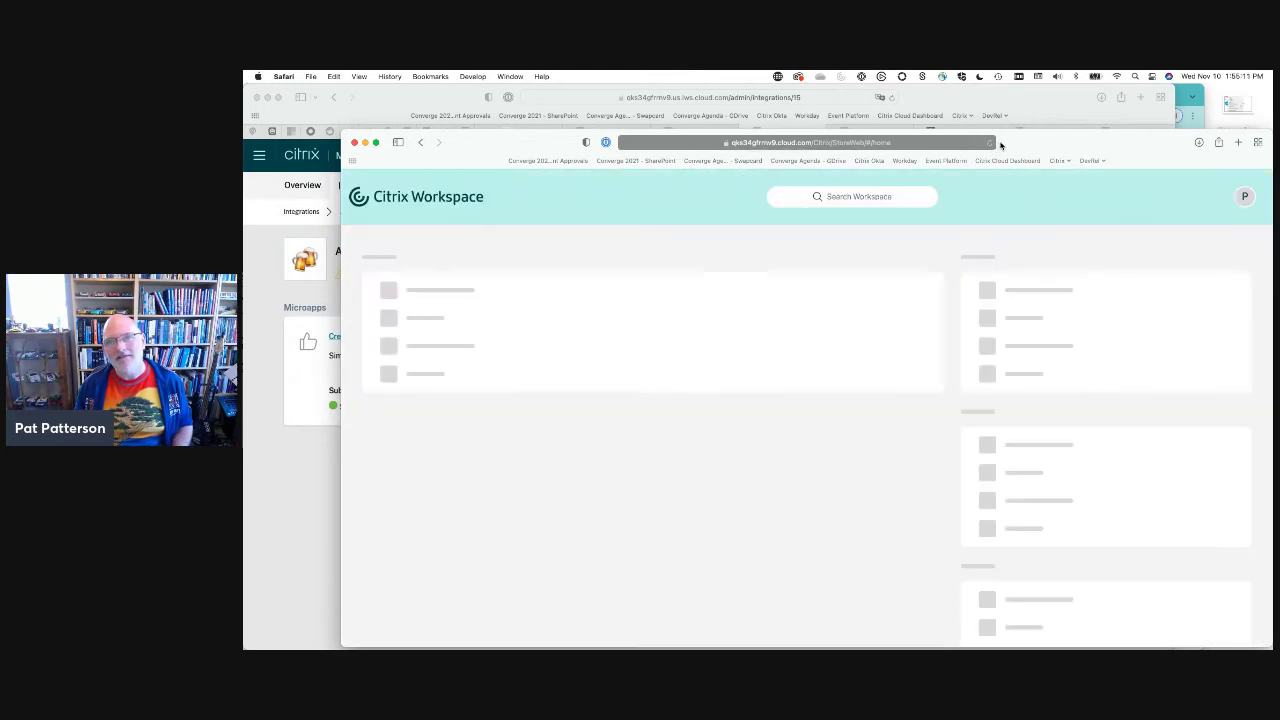
{"action": "left_click", "coordinate": [989, 143]}
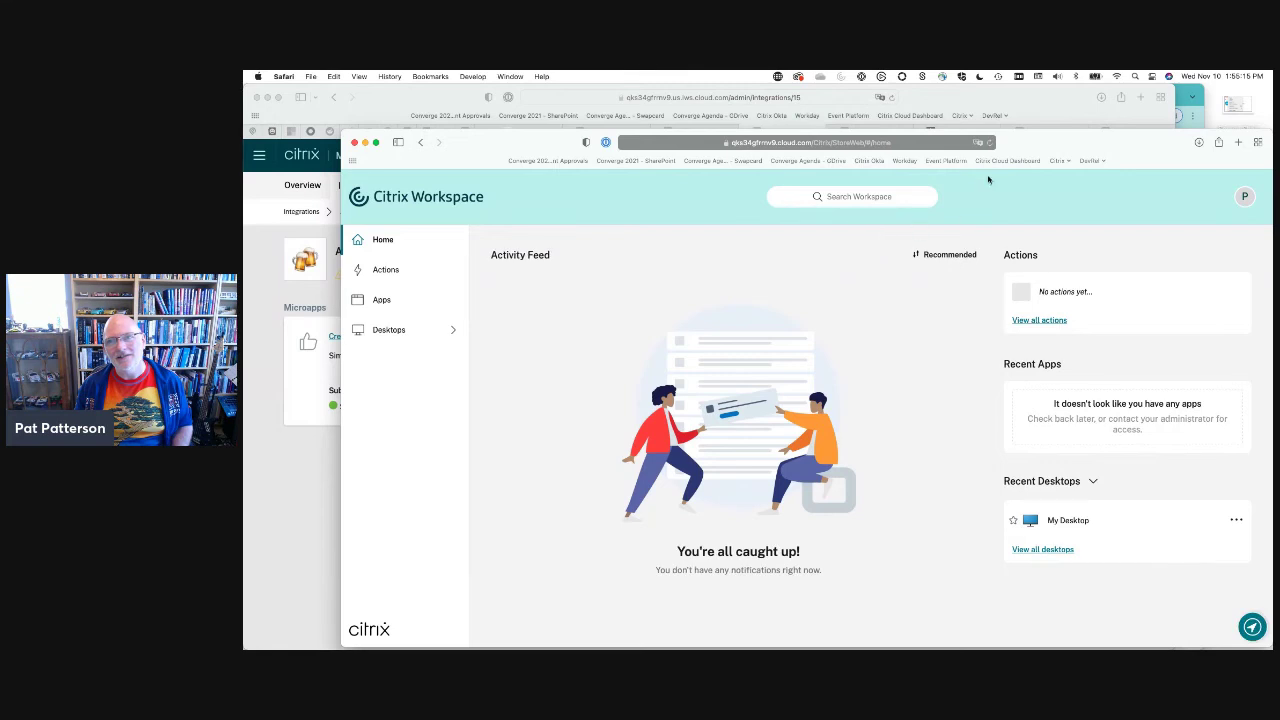
{"action": "left_click", "coordinate": [989, 143]}
Go back to the user providers in Microapps Admin and run a full synchronization of My Salesforce Provider
{"action": "left_click", "coordinate": [313, 527]}
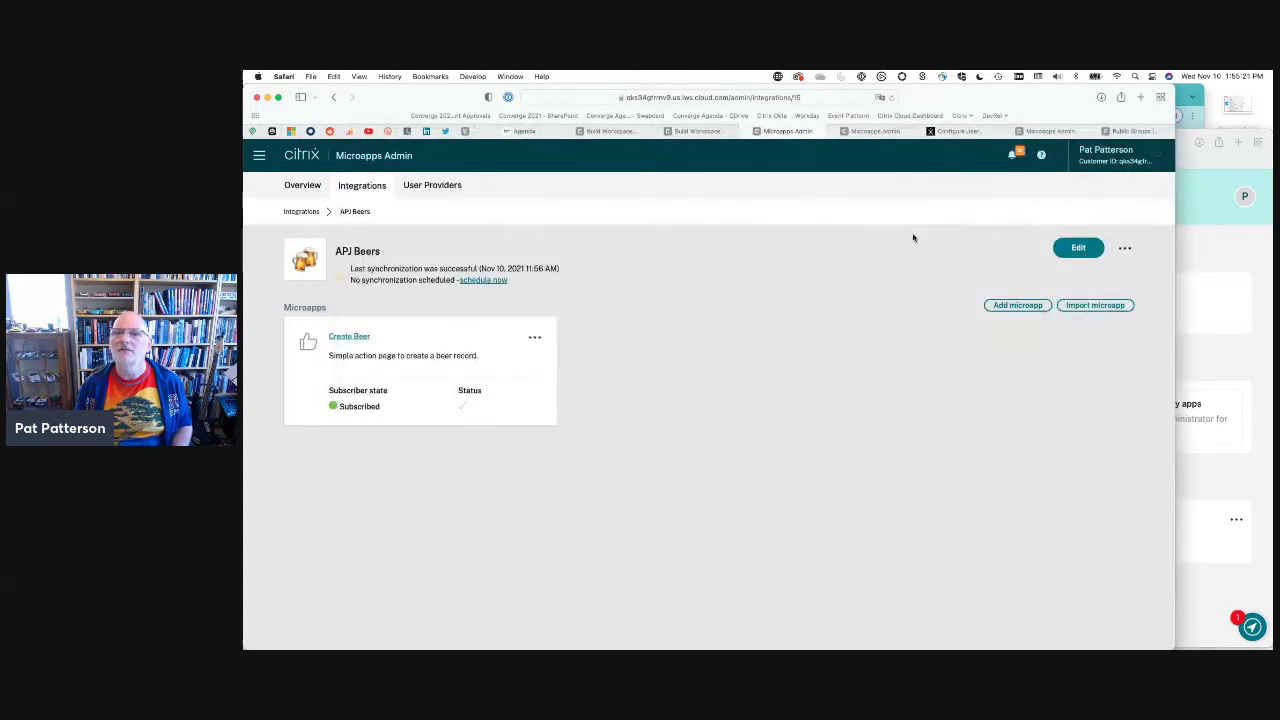
{"action": "left_click", "coordinate": [872, 131]}
{"action": "left_click", "coordinate": [1116, 318]}
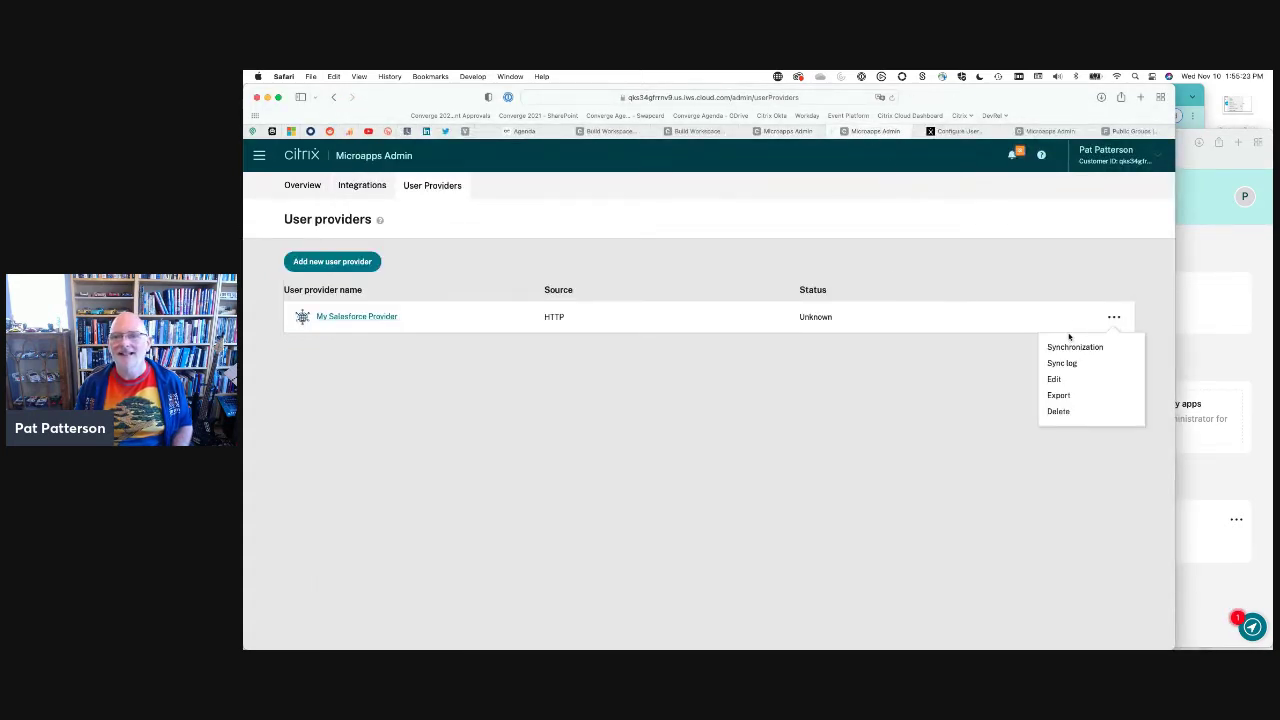
{"action": "left_click", "coordinate": [1072, 345]}
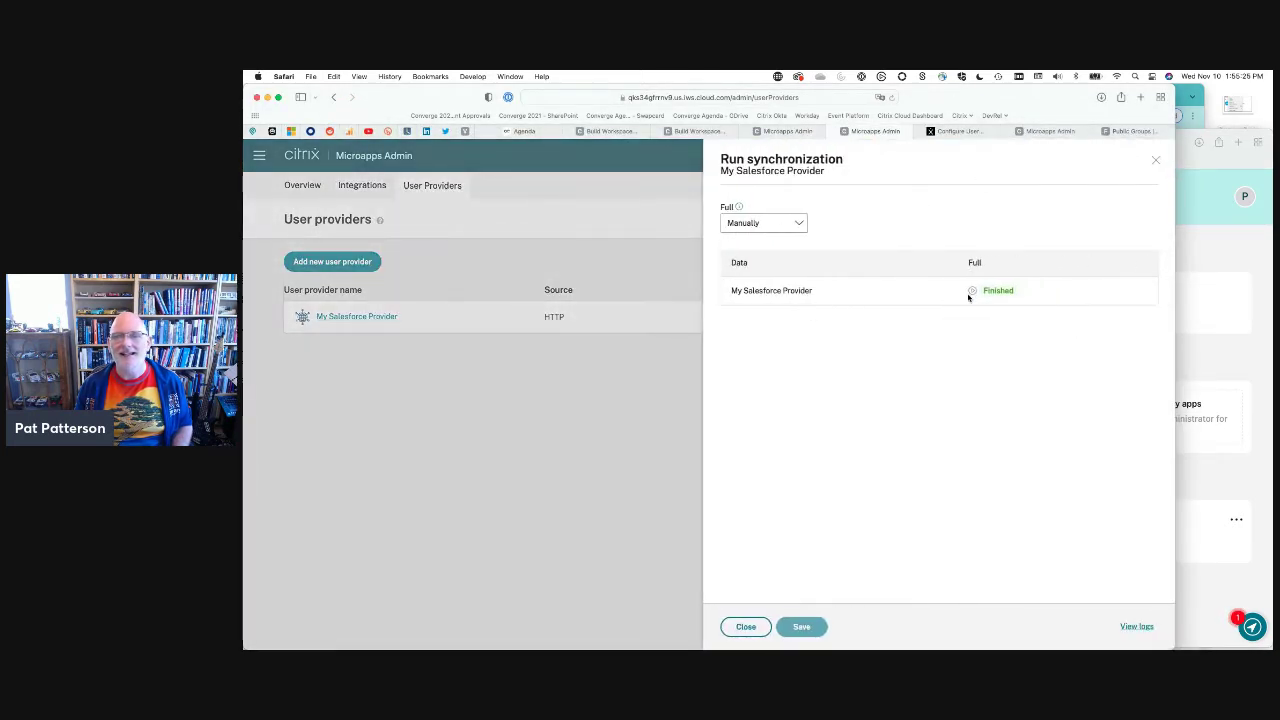
{"action": "left_click", "coordinate": [971, 292]}
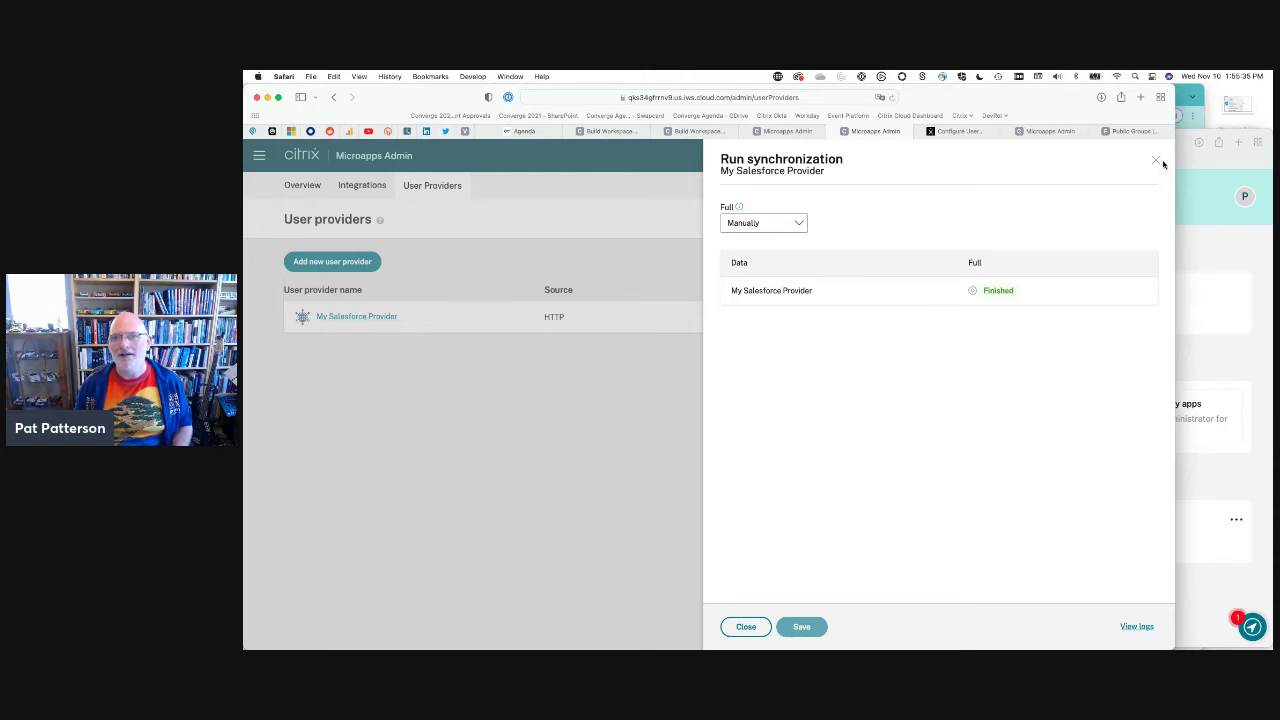
Recheck Citrix Workspace for the Create Beer action by reloading the home page, then the full actions list
{"action": "left_click", "coordinate": [1202, 184]}
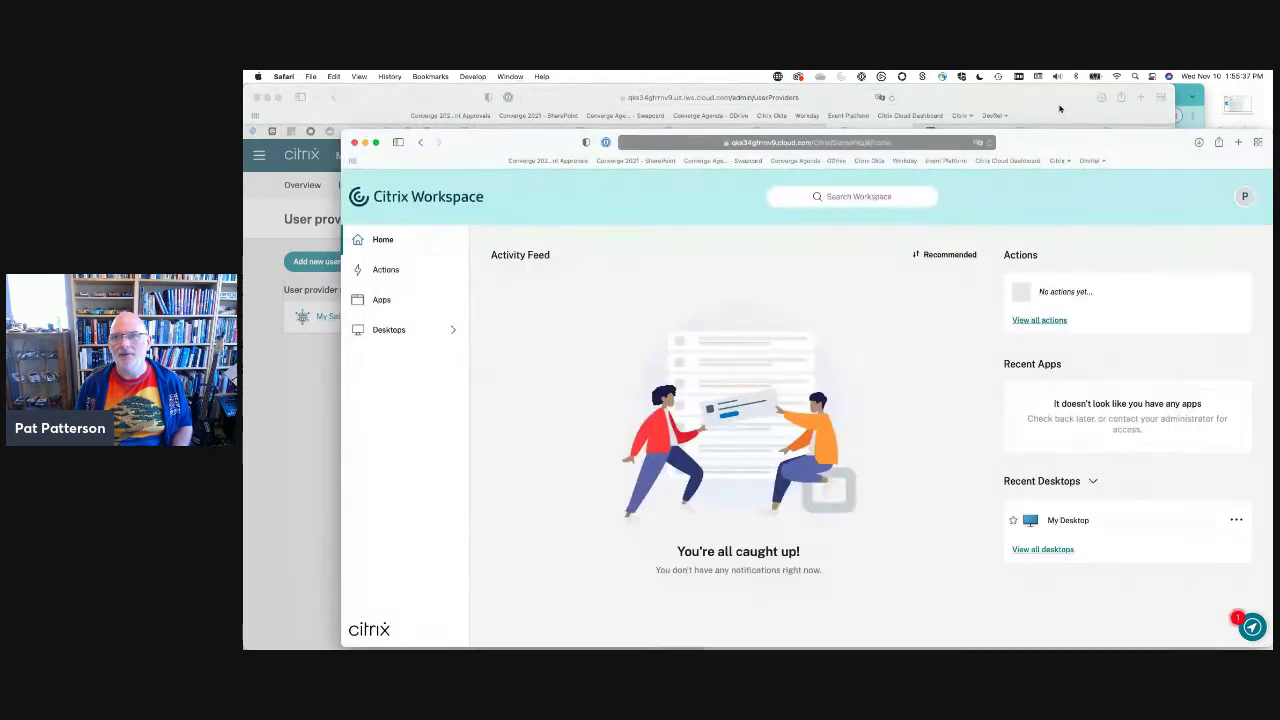
{"action": "left_click", "coordinate": [990, 143]}
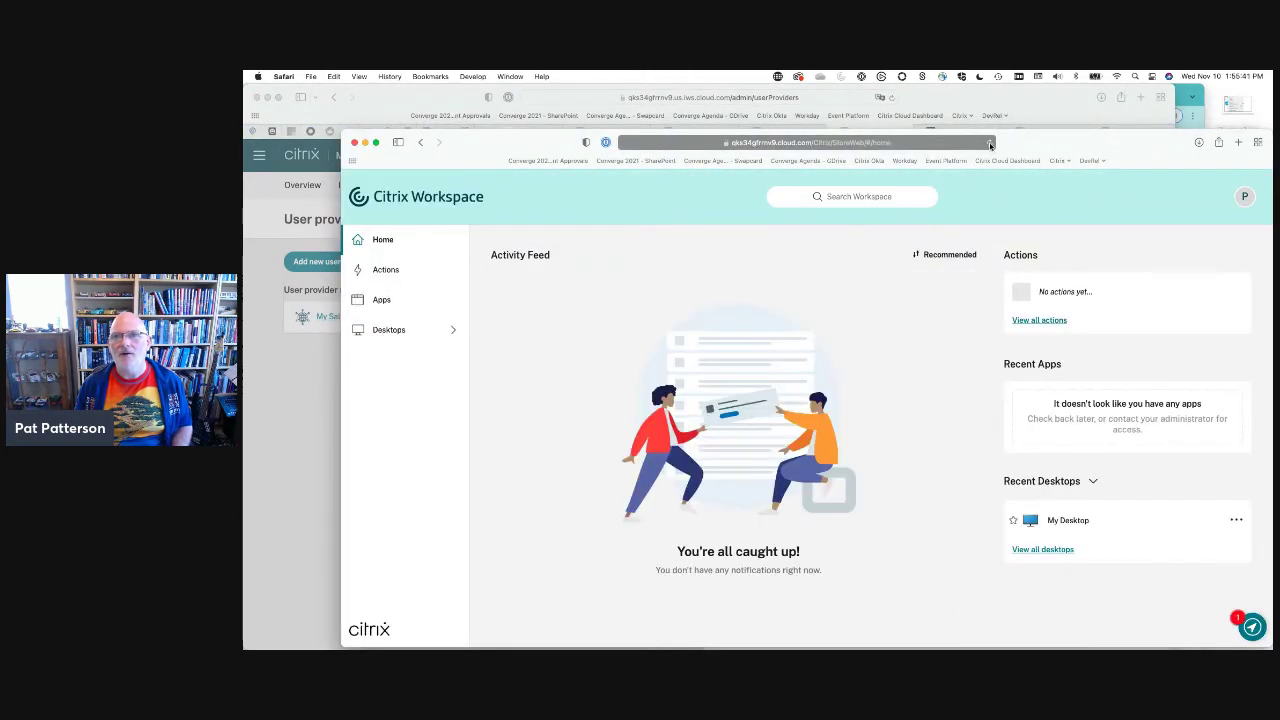
{"action": "left_click", "coordinate": [990, 143]}
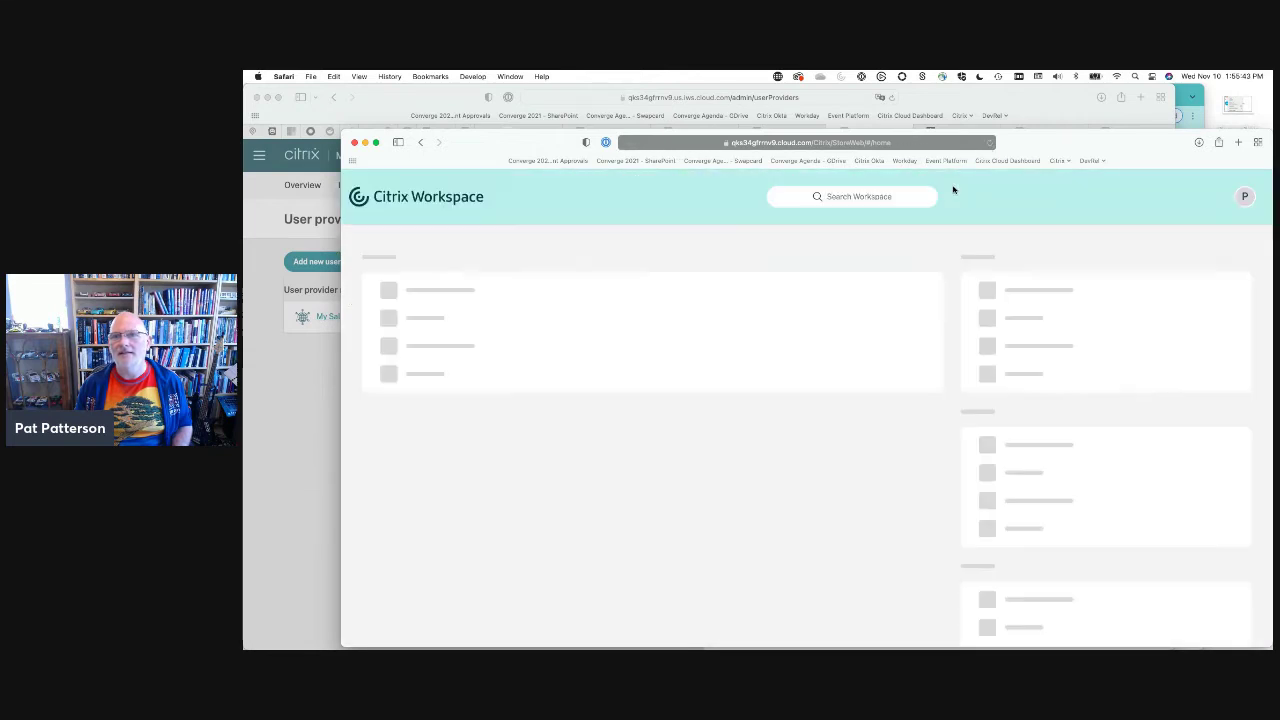
{"action": "left_click", "coordinate": [990, 143]}
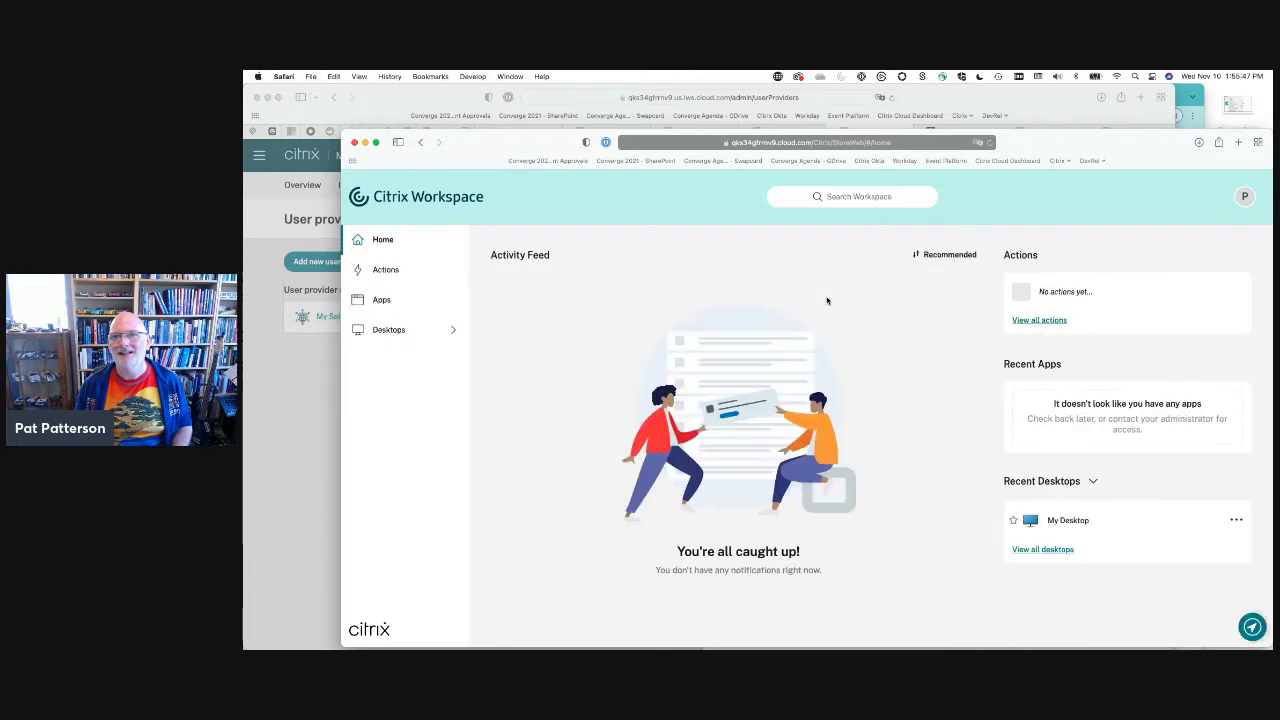
{"action": "left_click", "coordinate": [990, 143]}
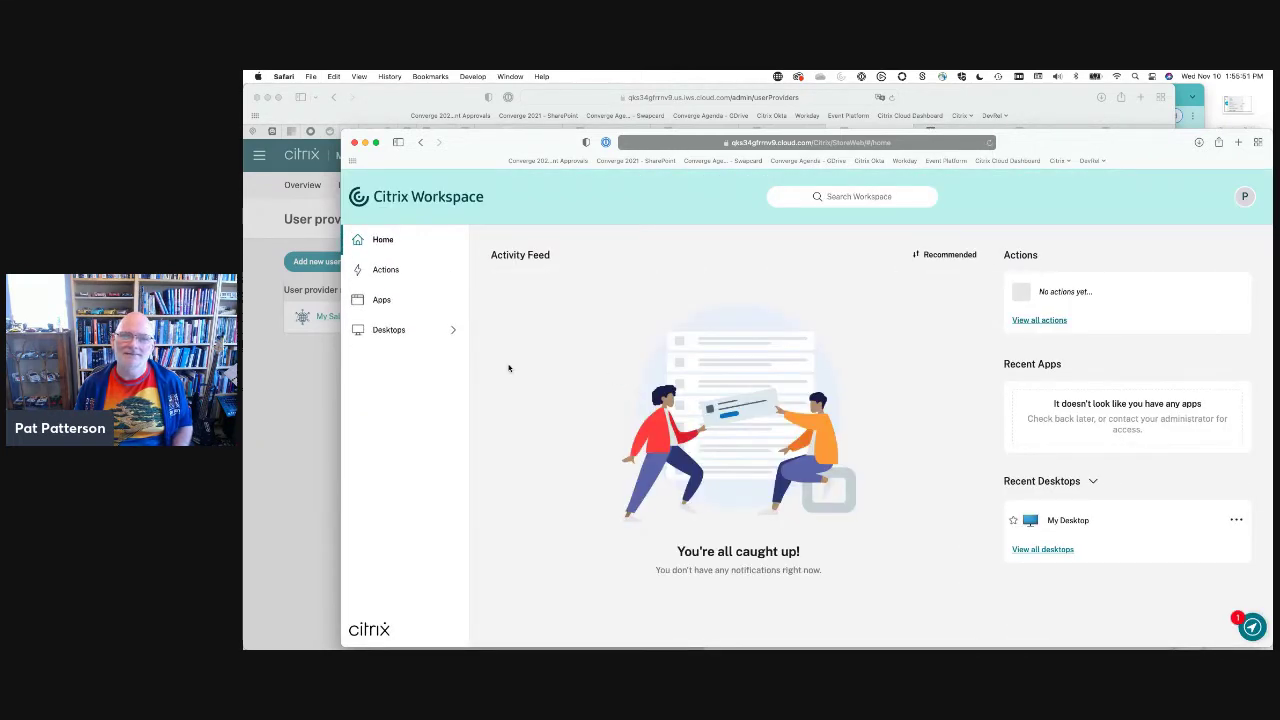
{"action": "left_click", "coordinate": [1040, 319]}
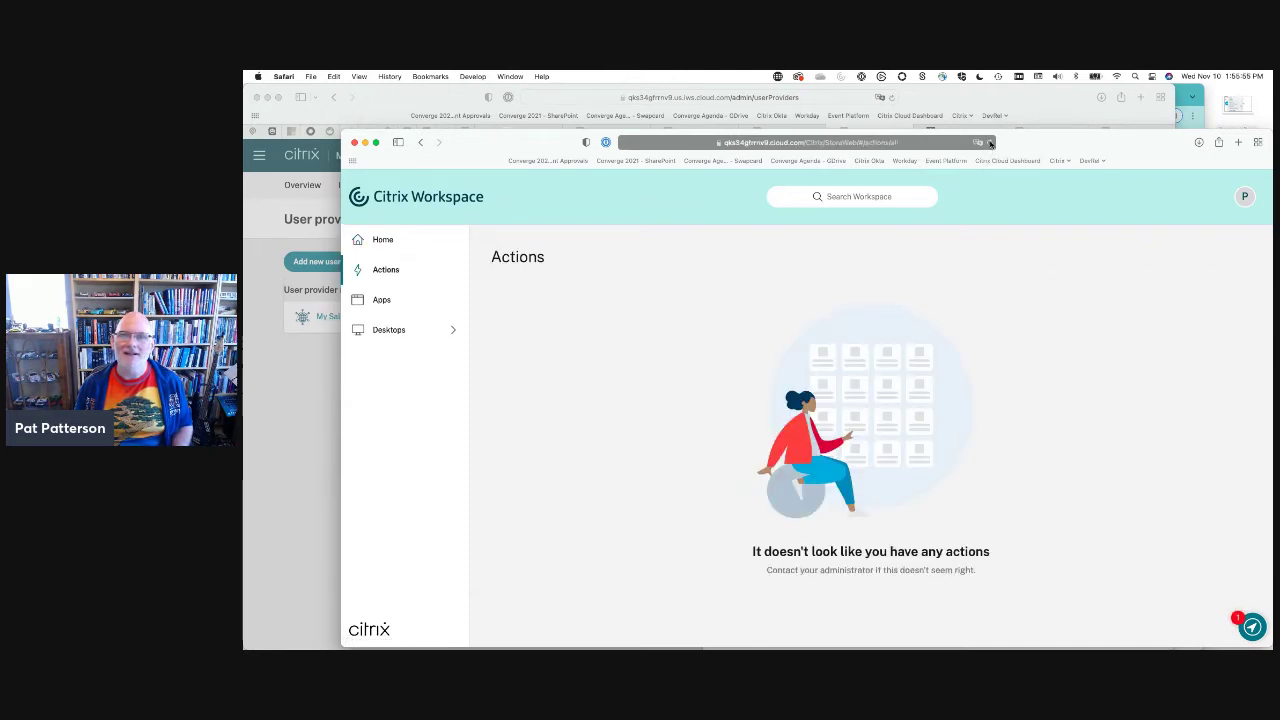
{"action": "left_click", "coordinate": [988, 143]}
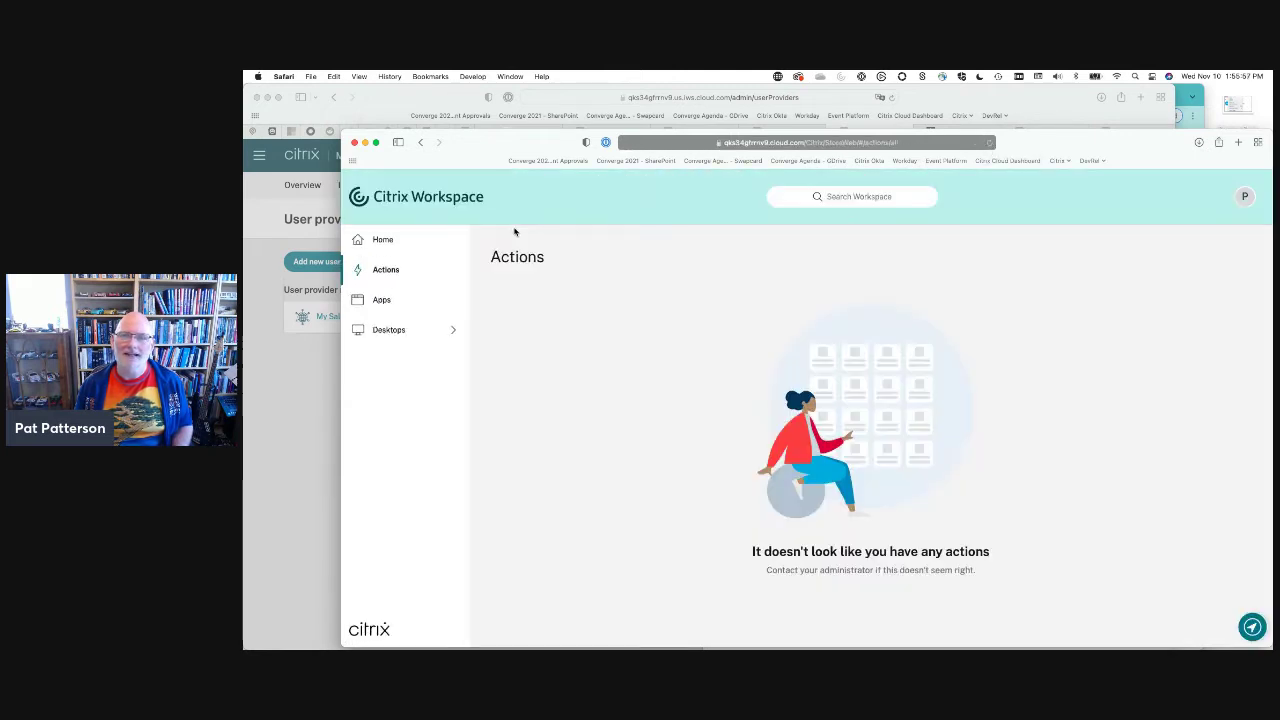
Switch to Microsoft PowerPoint
{"action": "key", "text": "super+Tab"}
{"action": "key", "text": "super+Tab"}
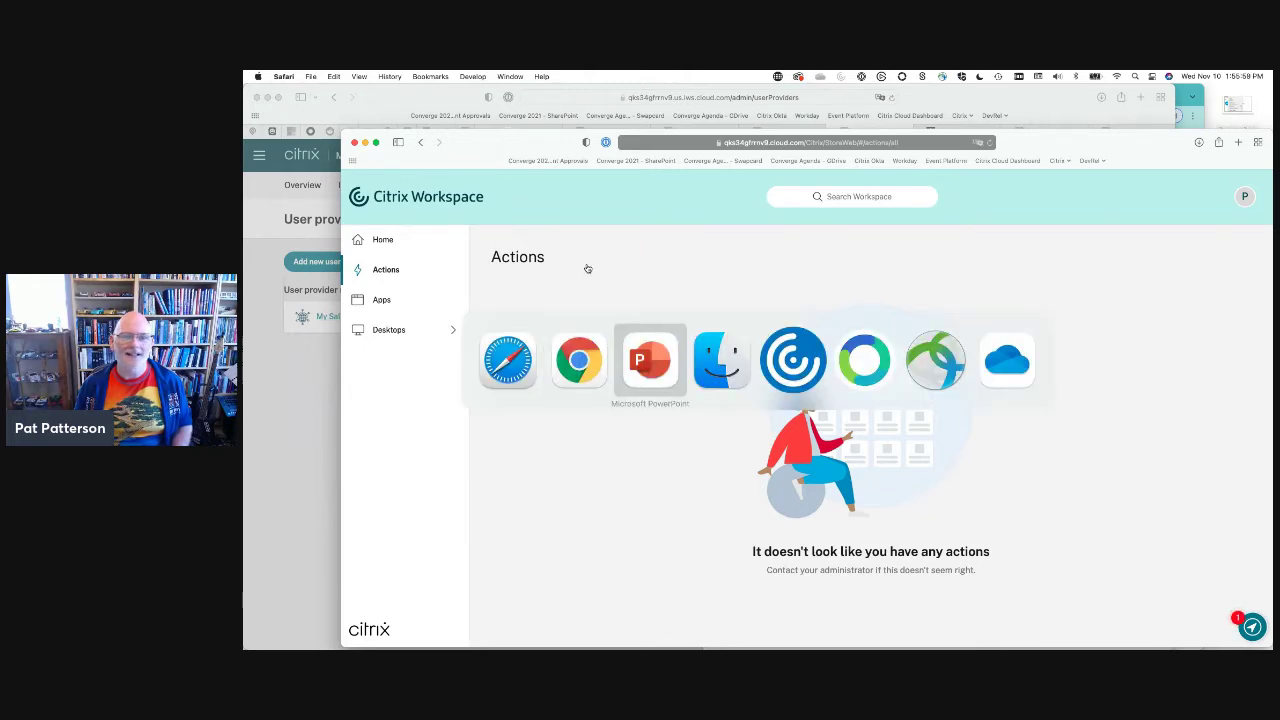